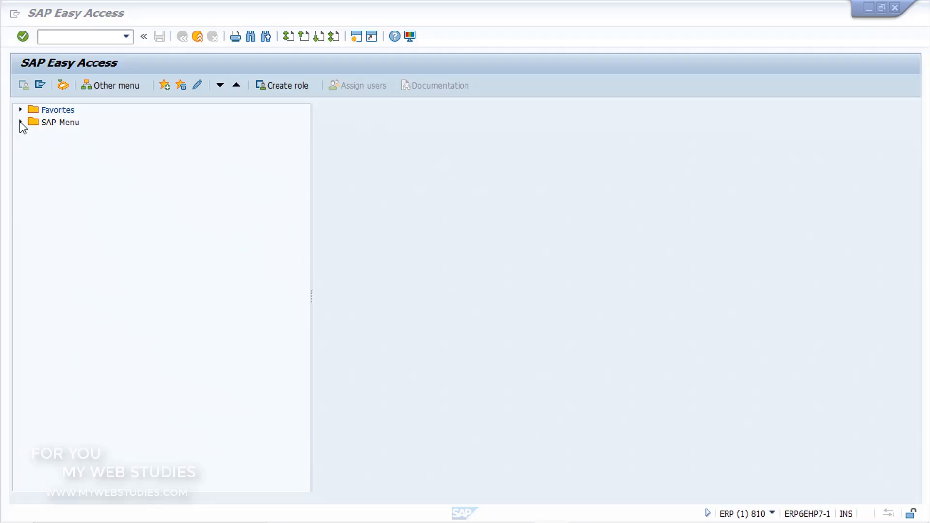
Open the FB08 Individual Reversal transaction for Accounts Receivable documents under Financial Accounting in the SAP Menu
click(20, 122)
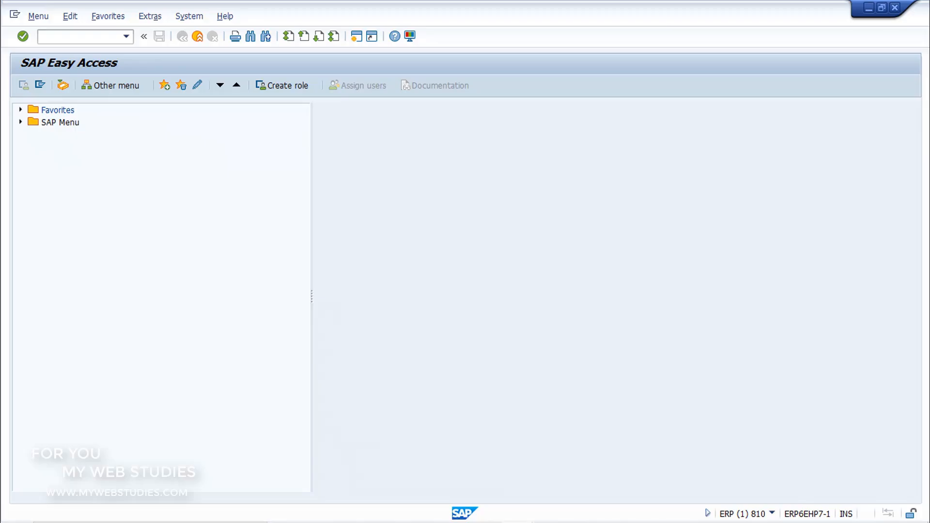
click(21, 122)
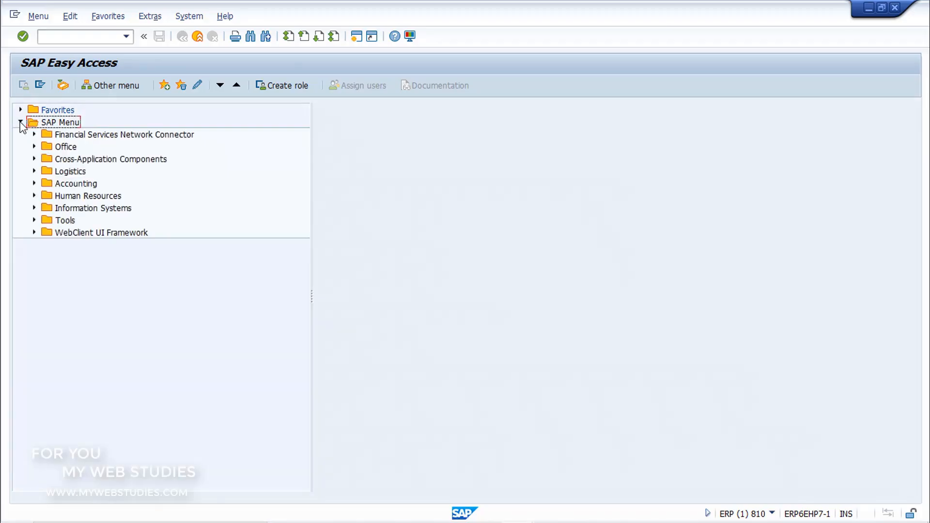
click(34, 183)
click(48, 196)
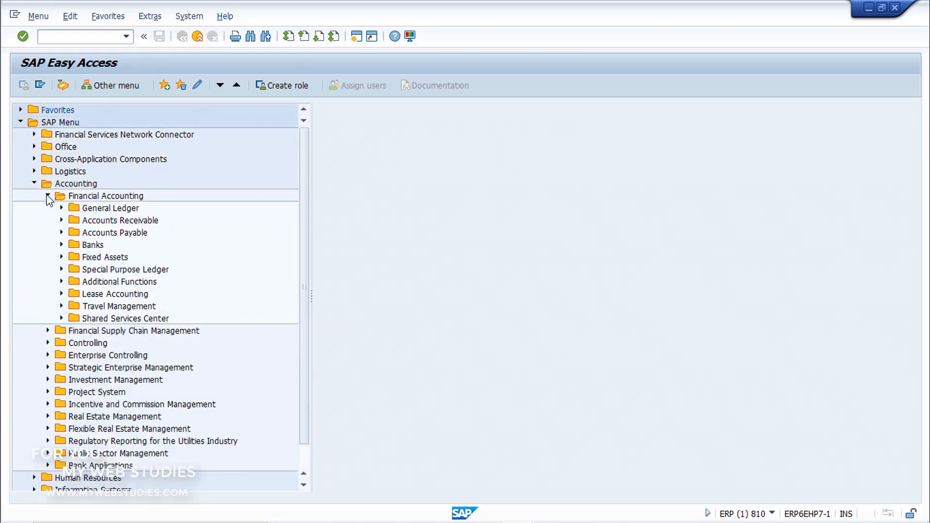
click(61, 221)
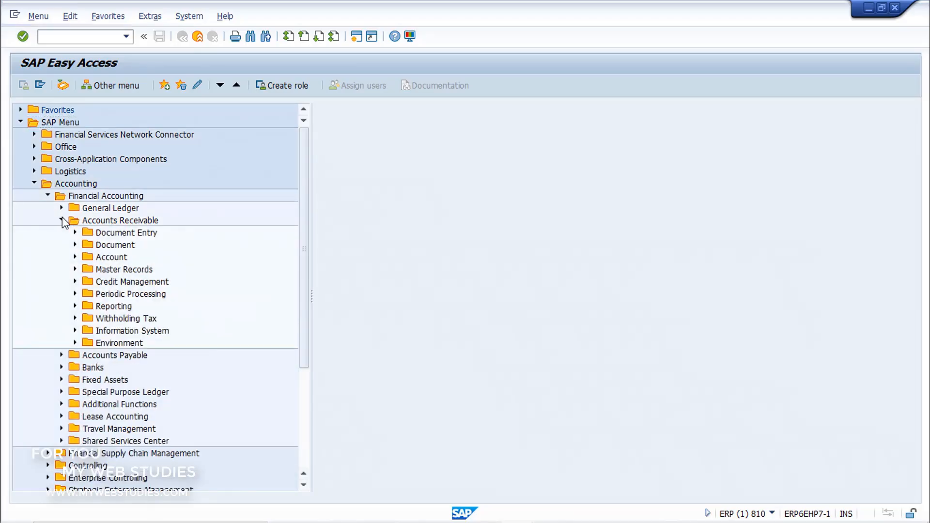
click(75, 245)
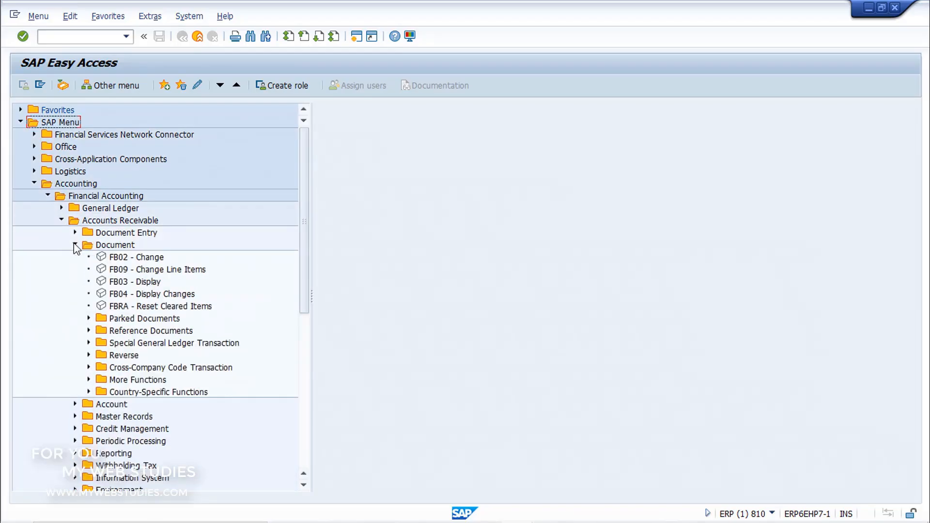
click(89, 354)
click(116, 368)
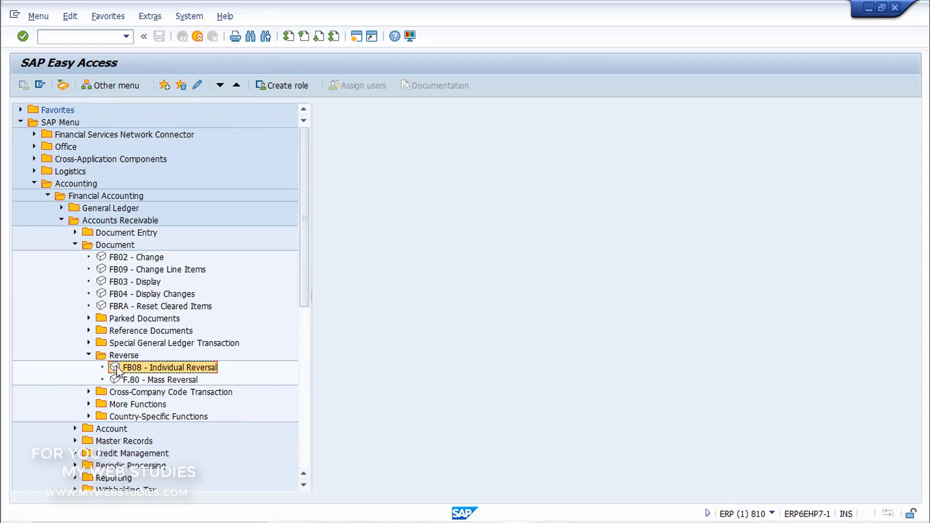
double_click(117, 368)
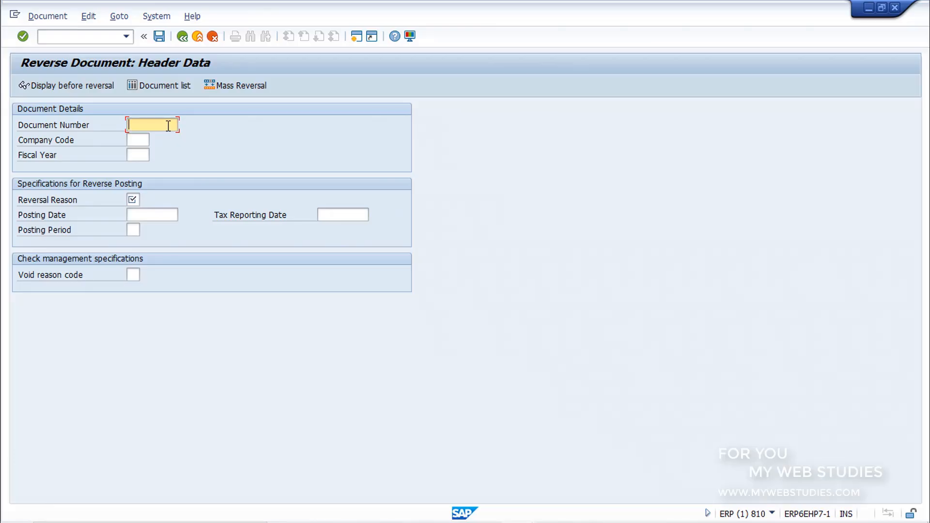
click(147, 141)
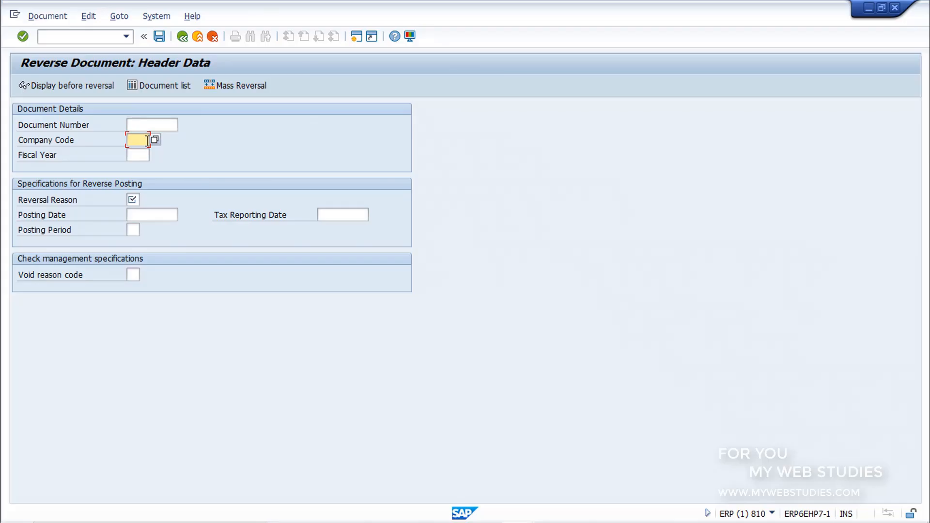
click(142, 154)
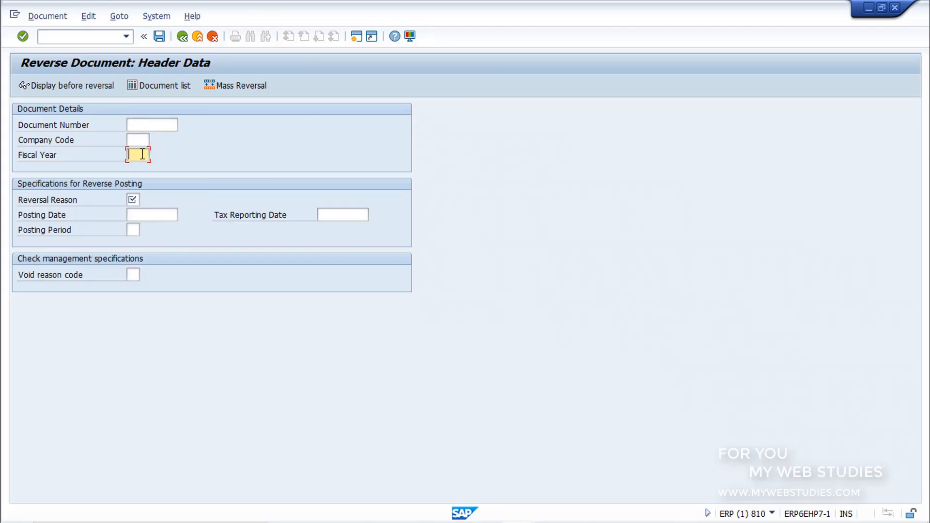
click(135, 198)
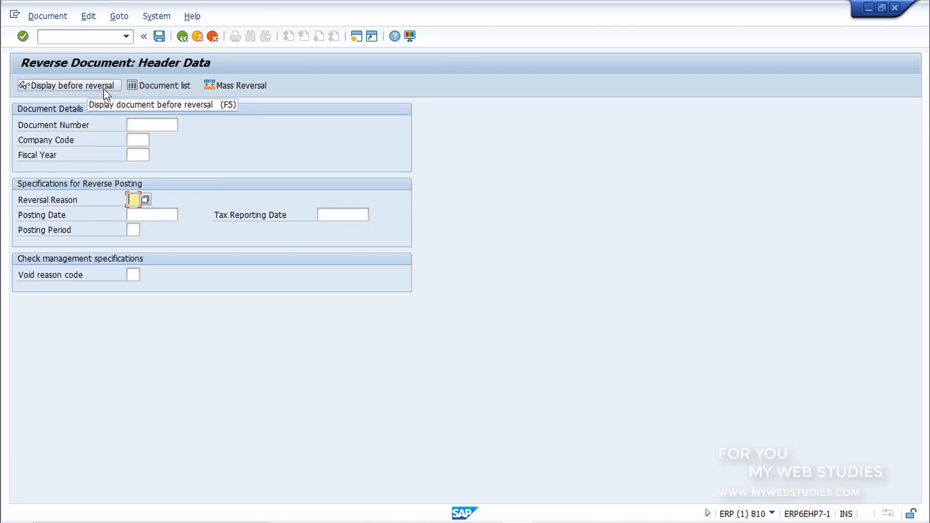
Identify the document for reversal with document number 100000572, company code 0001 and fiscal year 2020
click(143, 125)
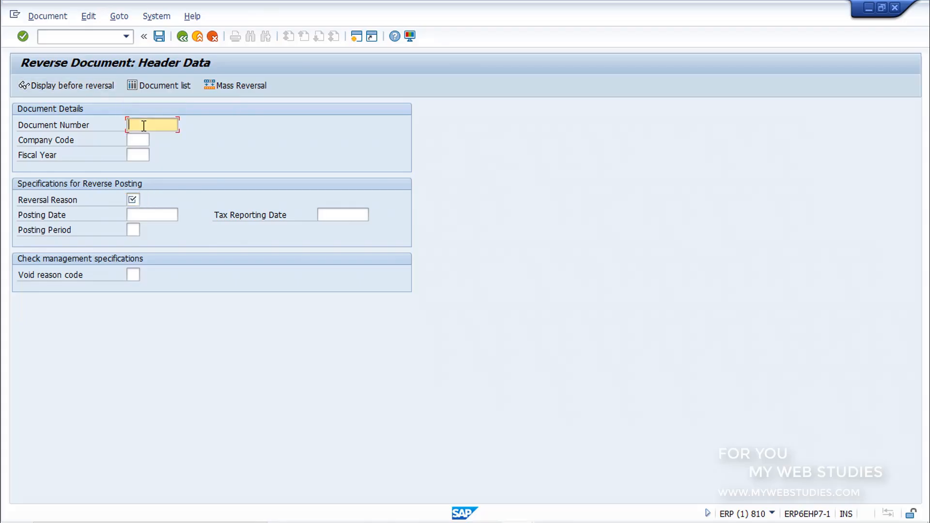
text(100000572)
click(145, 140)
text(0001)
click(141, 156)
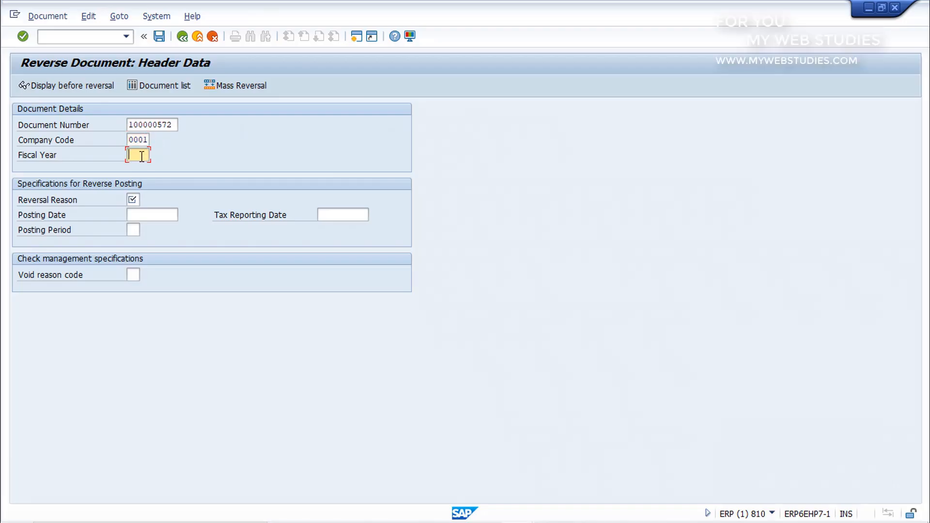
text(2020)
Set the reversal reason to AN, Anulação por motivos convenientes, from the list of possible reasons
click(136, 199)
click(145, 199)
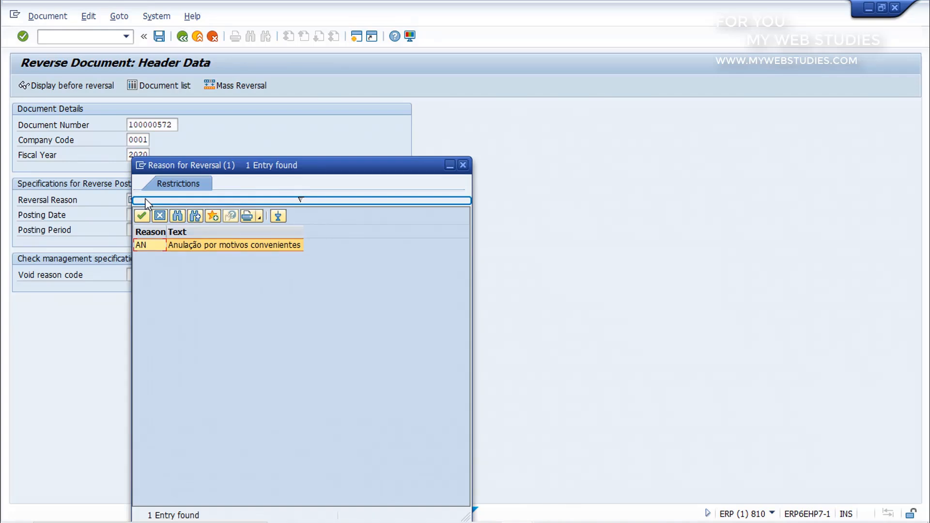
click(184, 245)
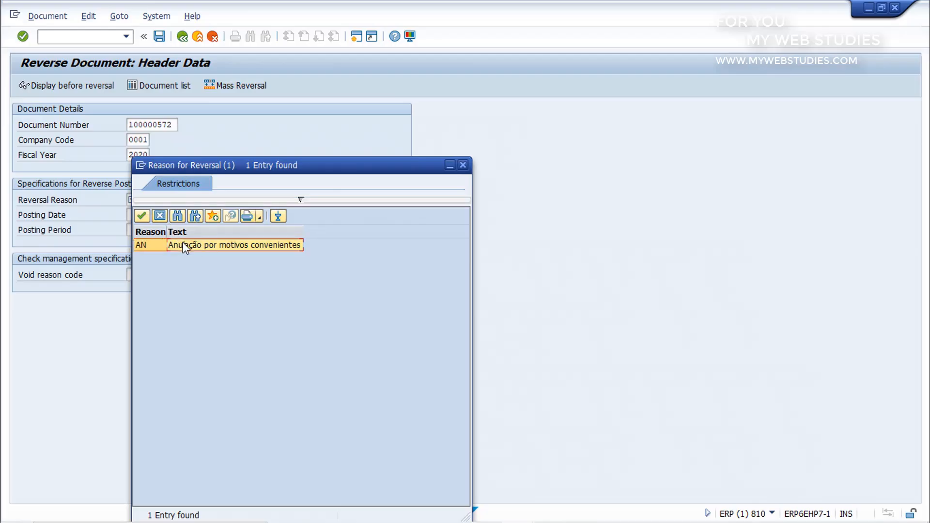
double_click(183, 243)
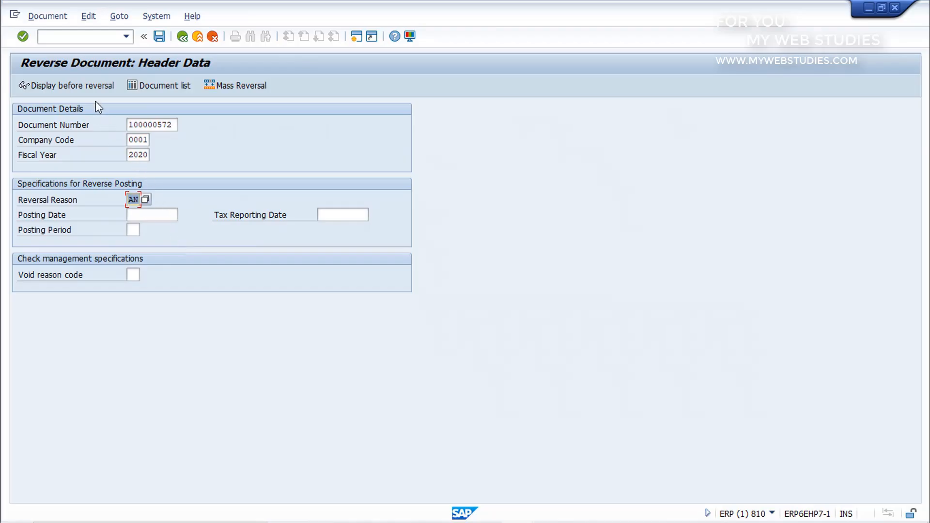
Display the document's data entry view before reversal and post the reversal from the header data
click(86, 87)
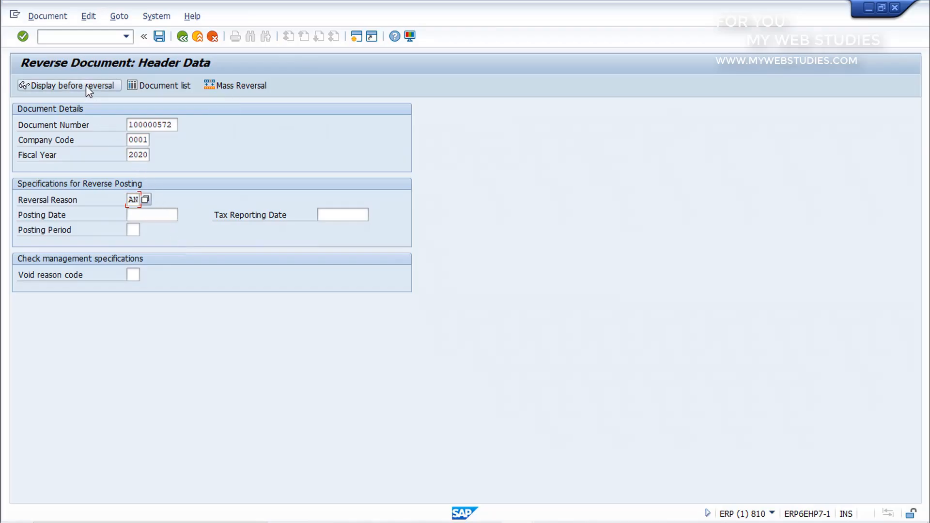
click(86, 85)
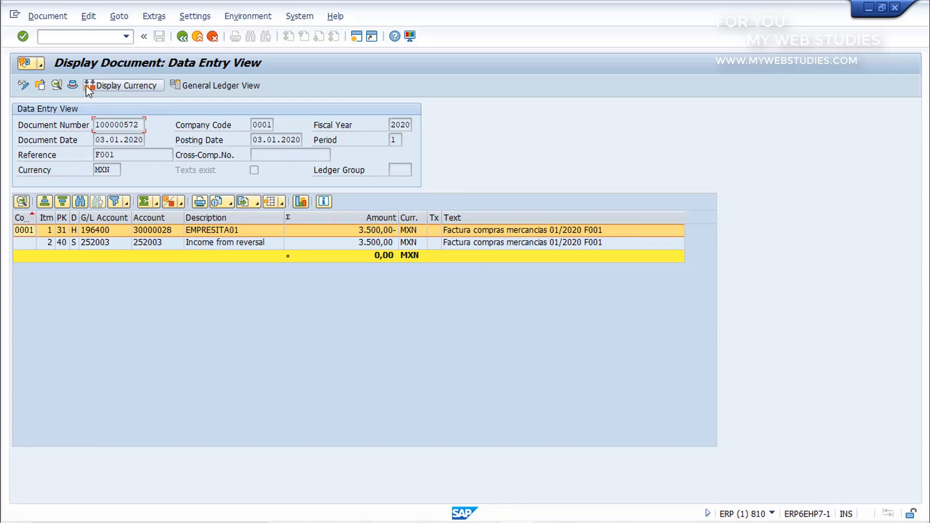
click(183, 36)
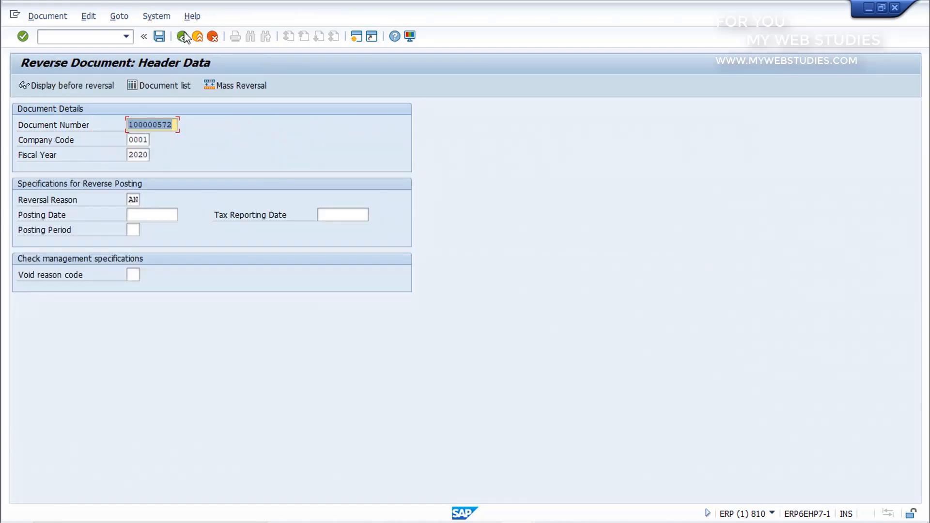
click(159, 37)
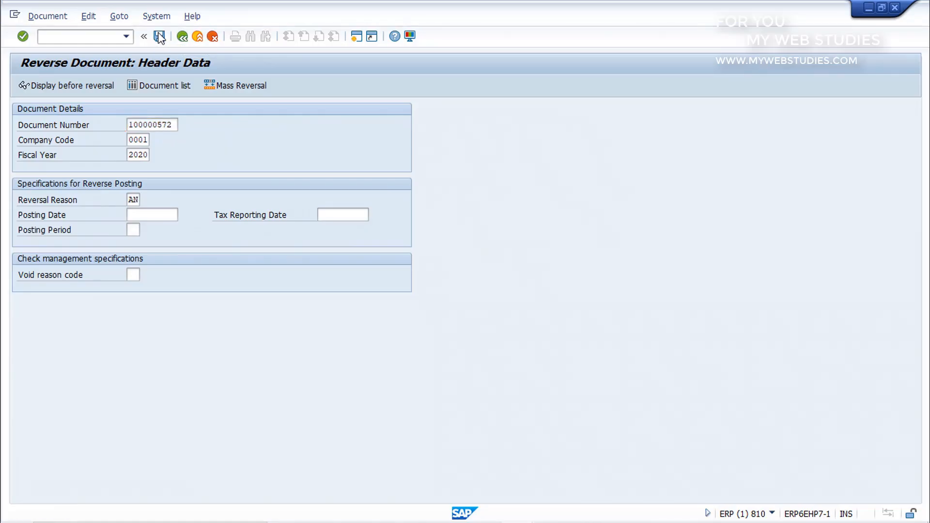
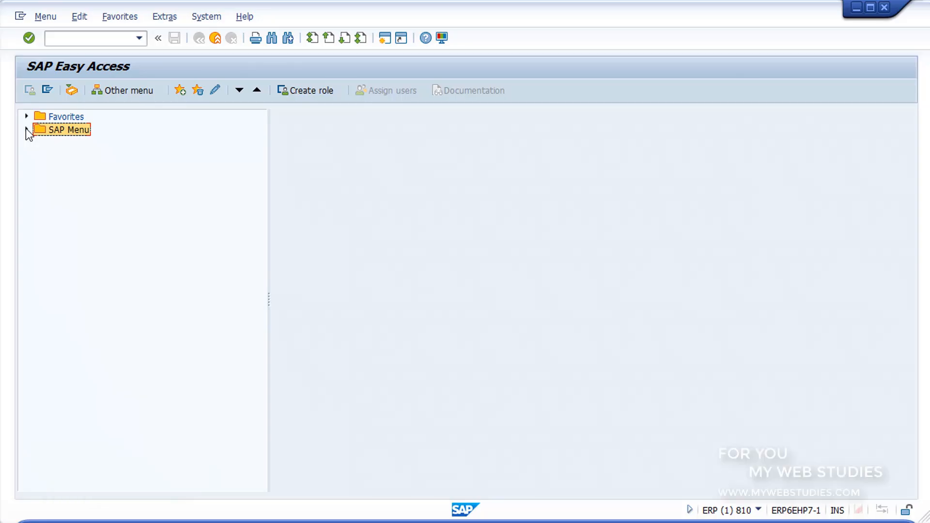
Expand the Financial Accounting folder under Accounting in the SAP Menu
click(26, 129)
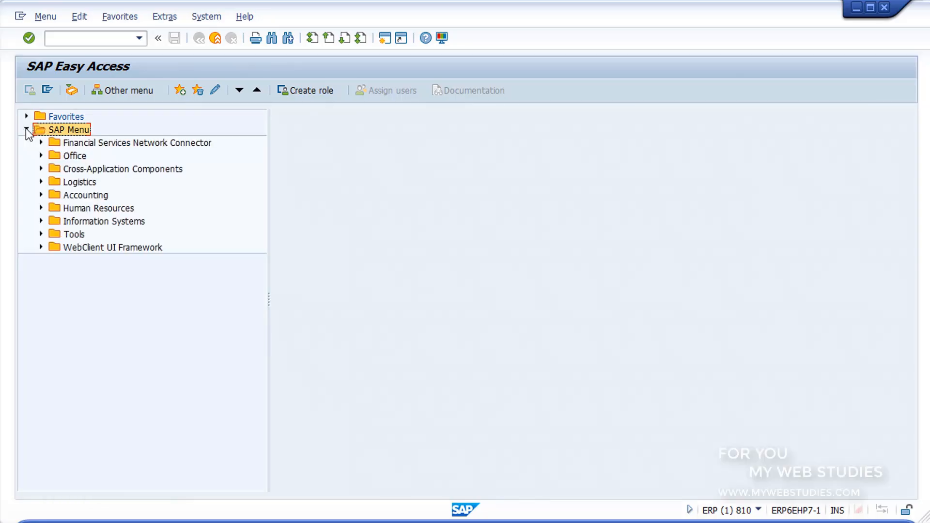
click(56, 194)
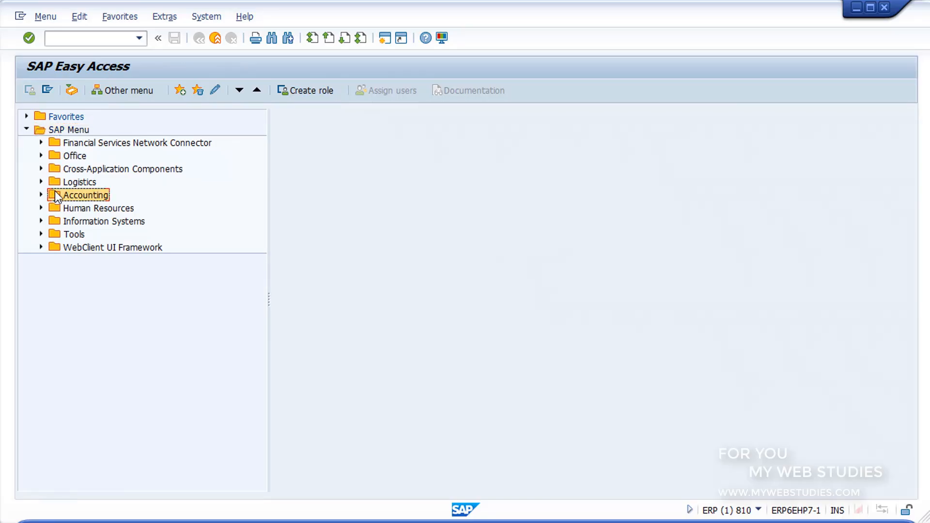
double_click(55, 194)
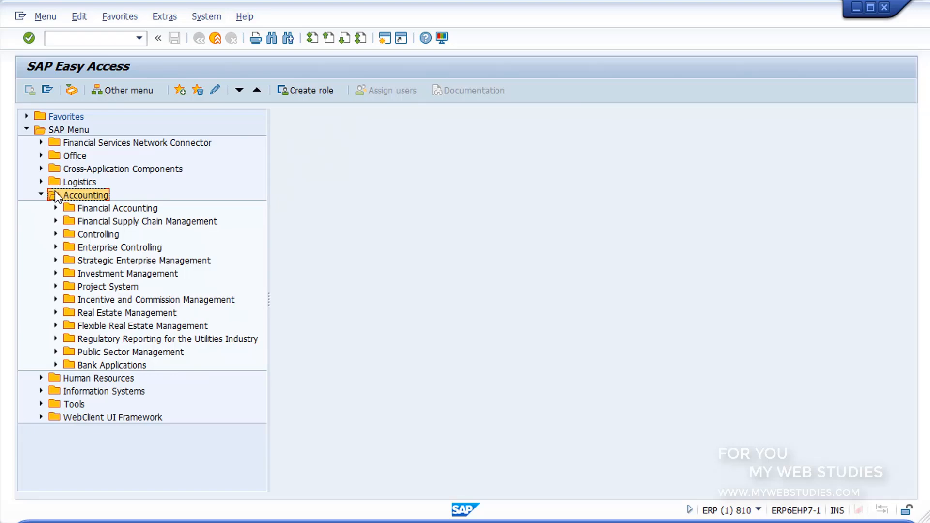
click(69, 207)
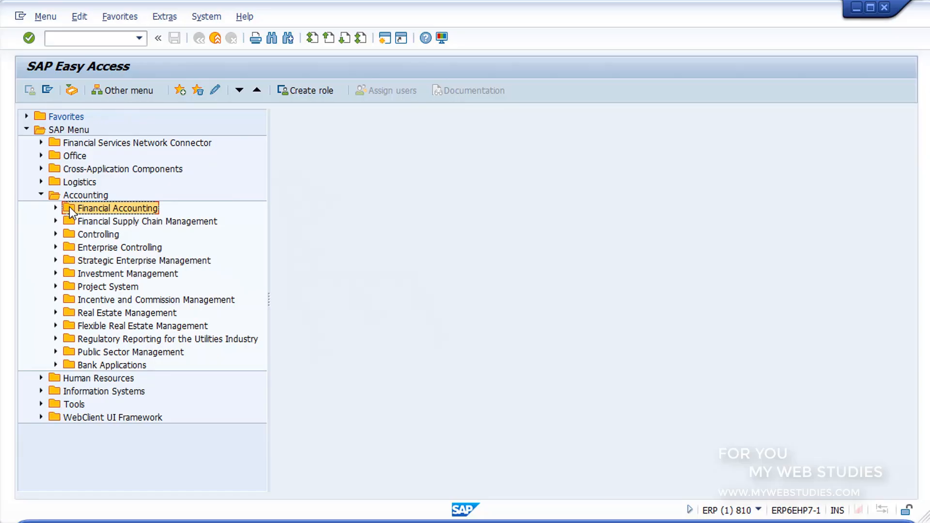
click(55, 208)
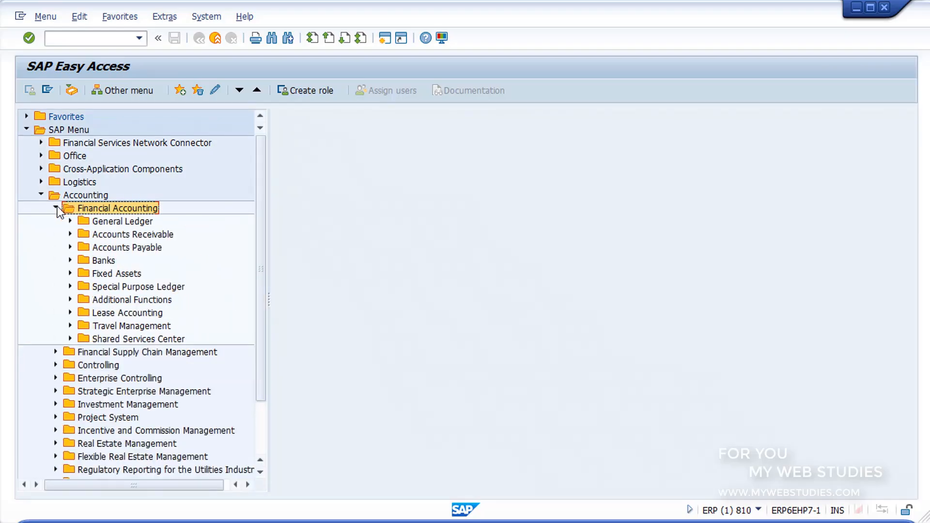
Go through the General Ledger, Accounts Receivable, Accounts Payable, Banks and Fixed Assets areas, then collapse Financial Accounting
click(84, 222)
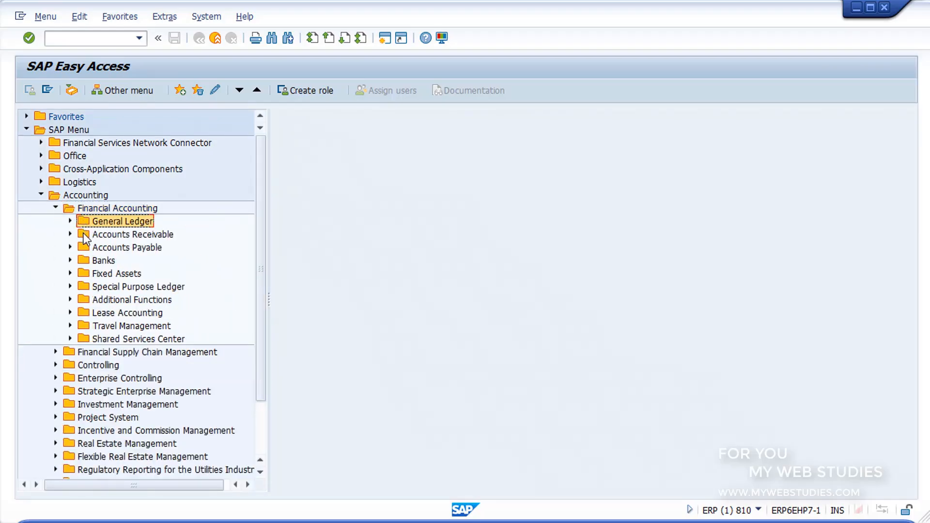
click(84, 234)
click(83, 246)
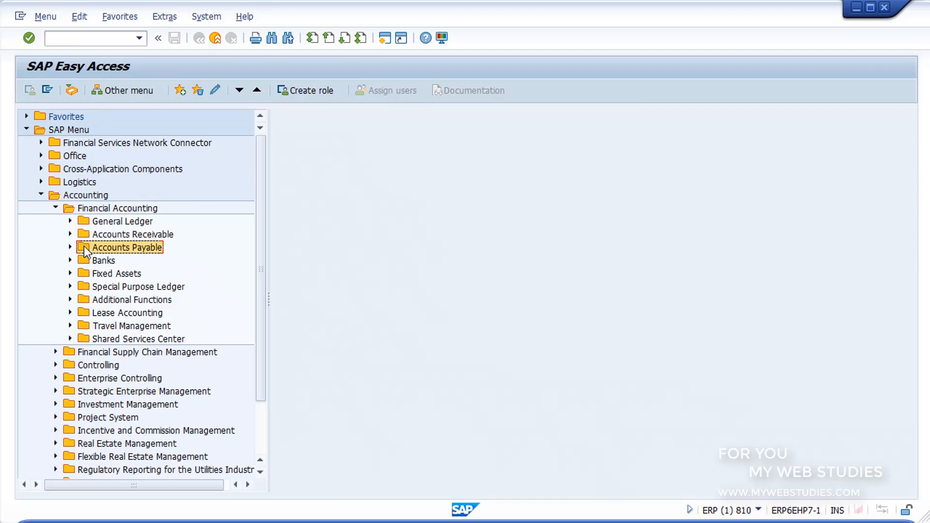
click(86, 261)
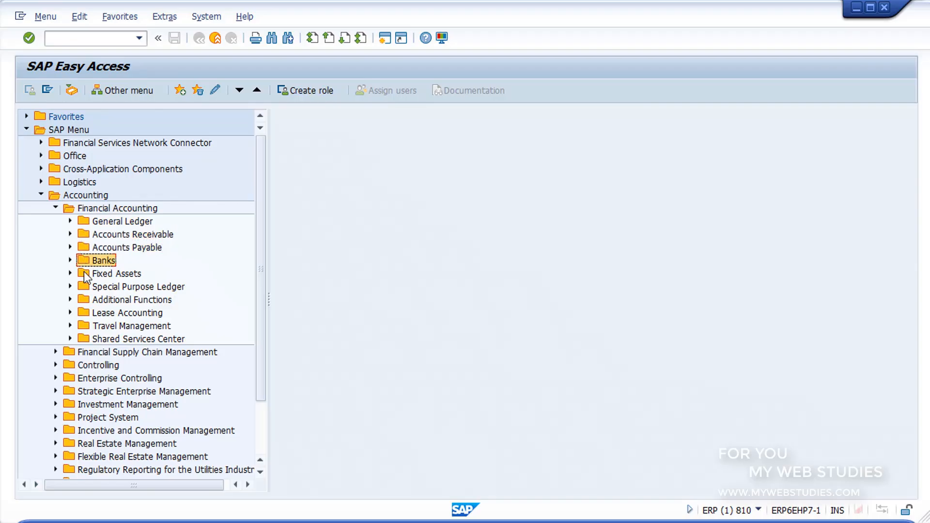
click(85, 274)
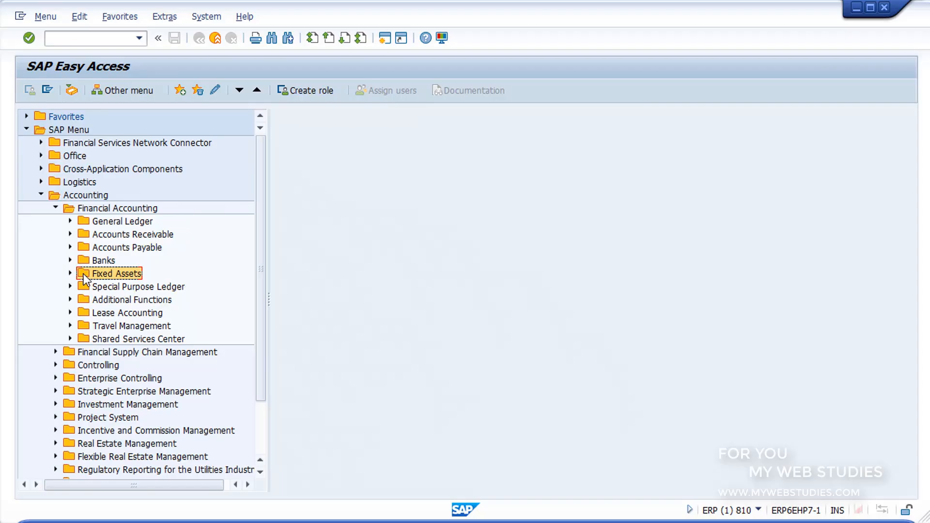
click(56, 208)
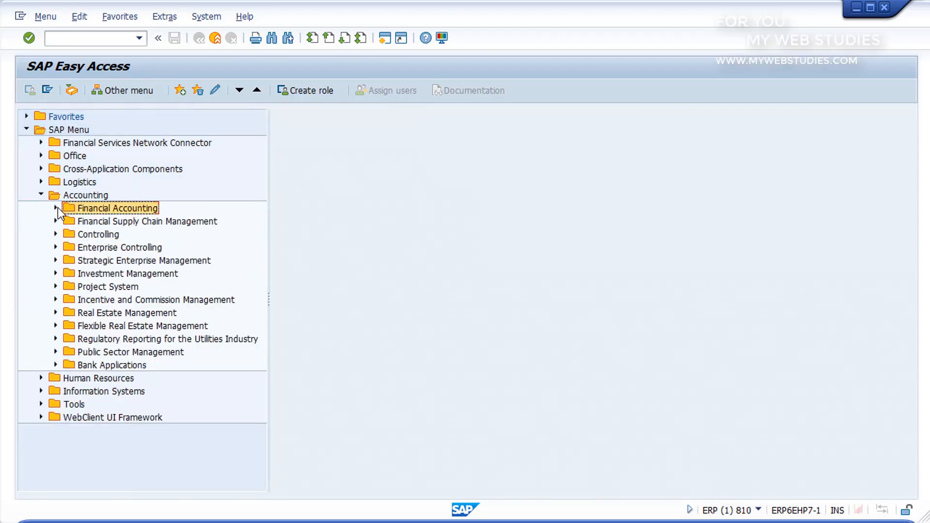
Review the Controlling, Enterprise Controlling, Investment Management and Project System areas within Accounting
click(68, 236)
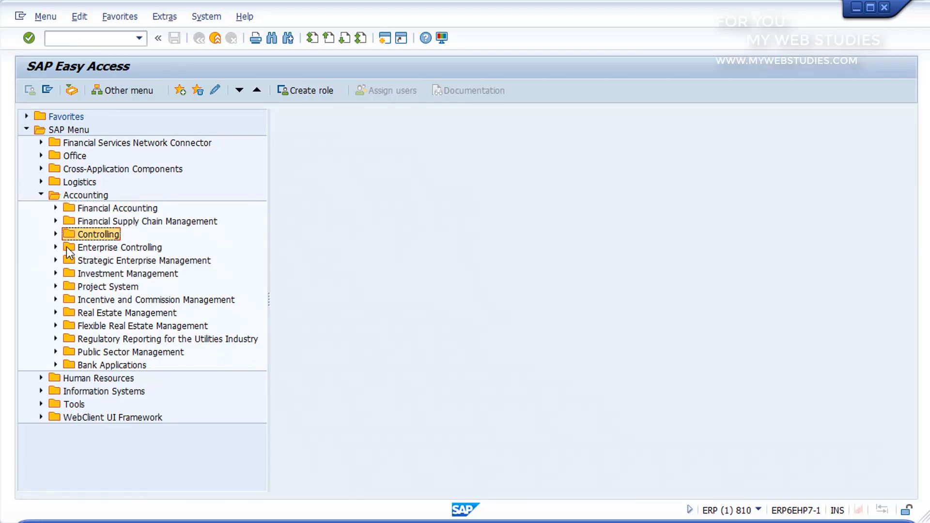
click(69, 249)
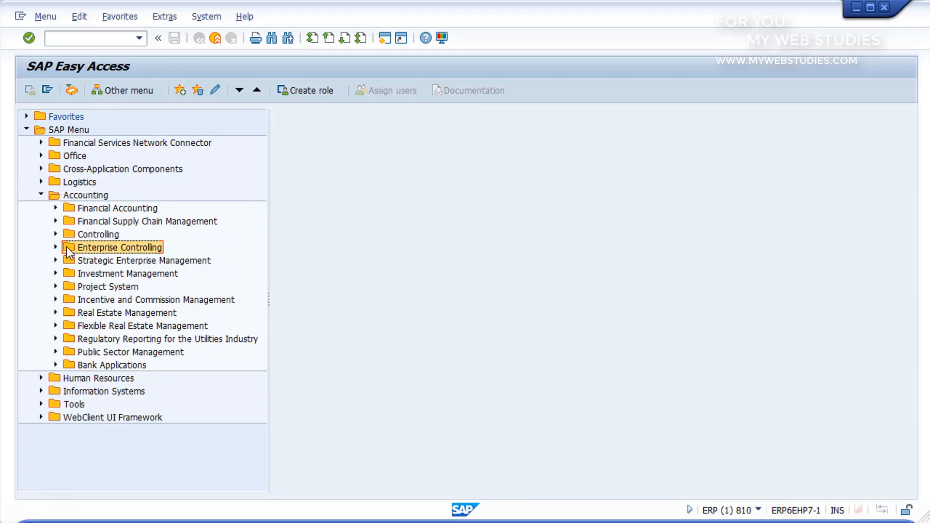
click(68, 275)
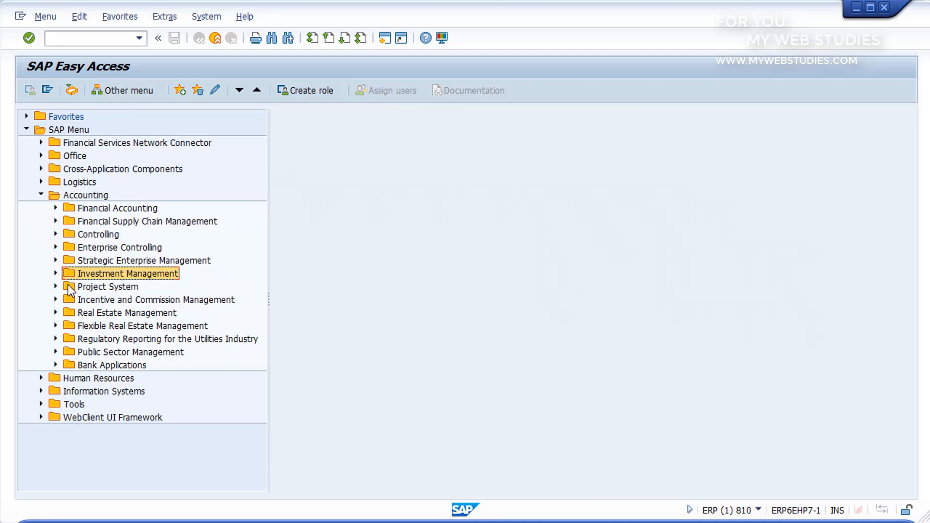
click(70, 288)
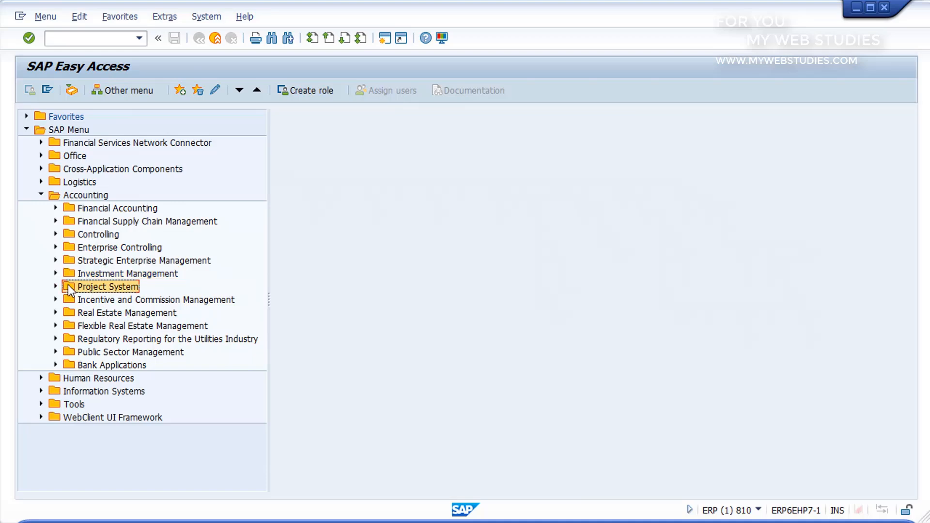
click(55, 196)
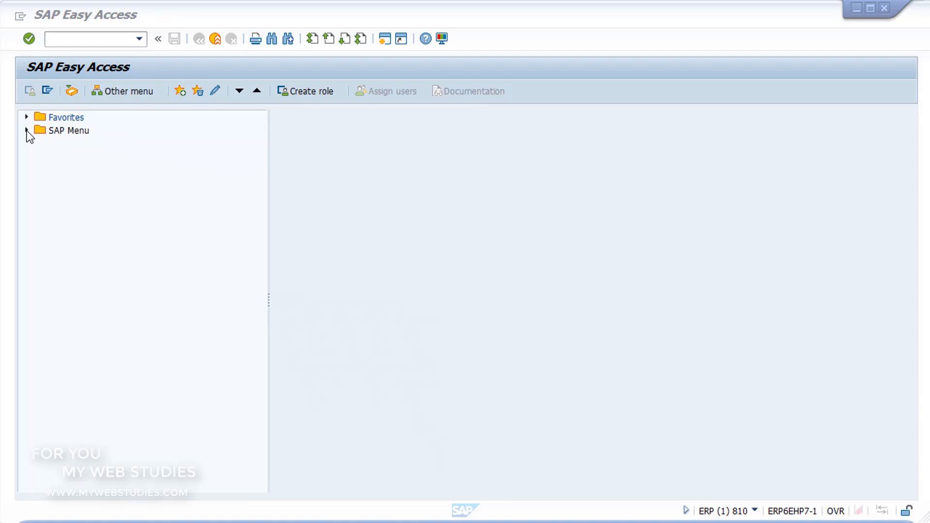
Expand the Materials Management folder under Logistics in the SAP Menu
click(27, 131)
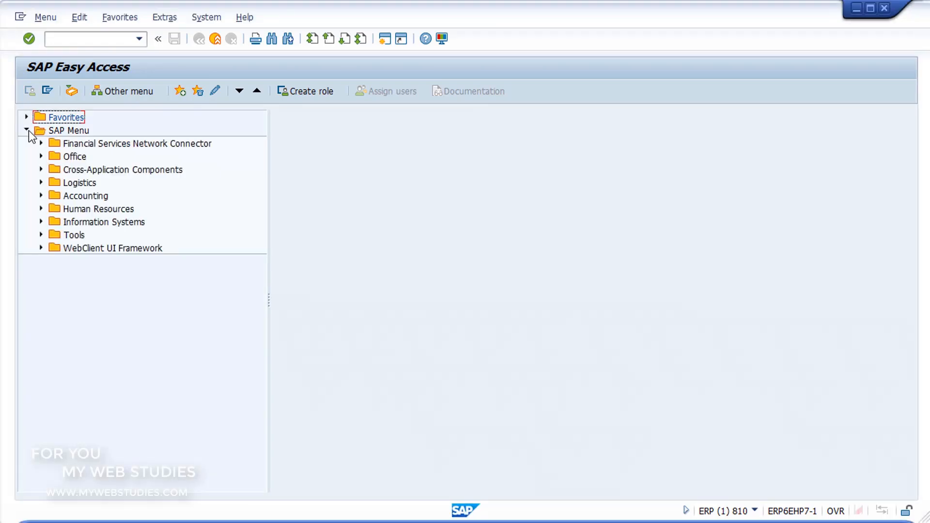
click(57, 184)
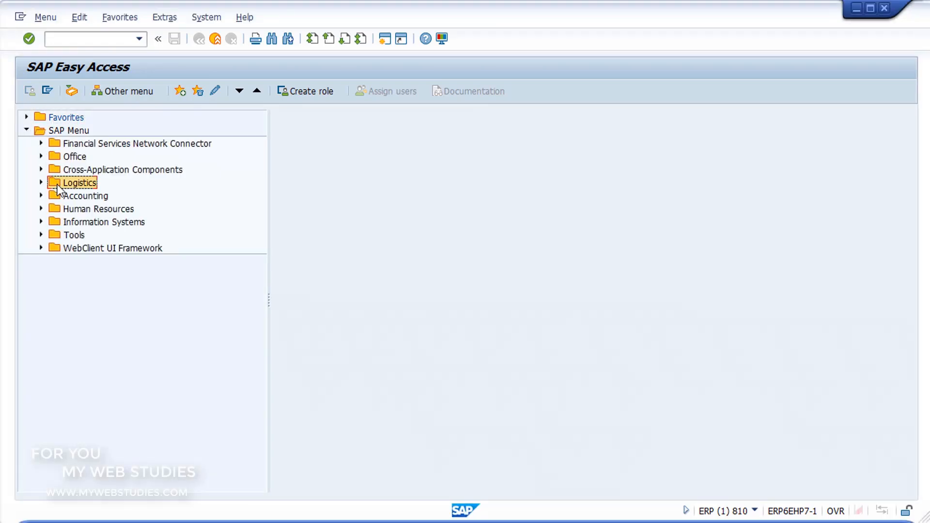
click(41, 183)
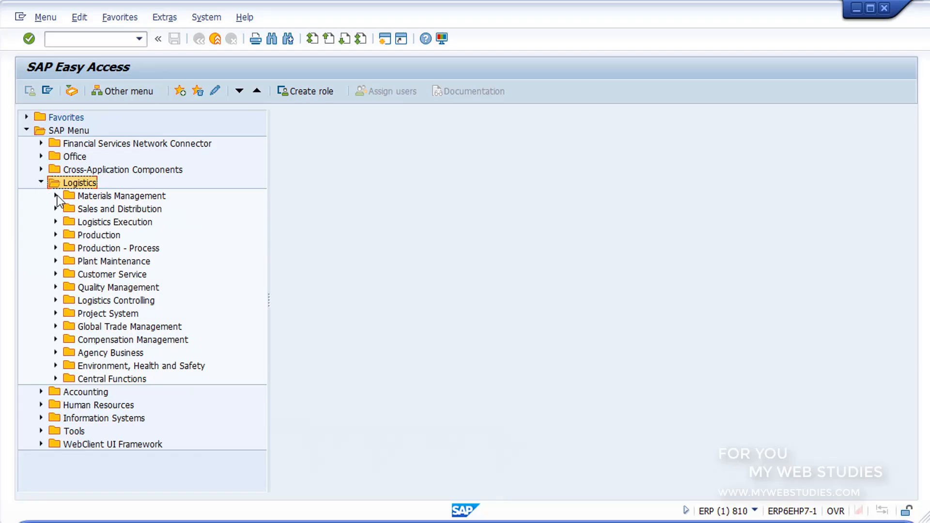
click(55, 195)
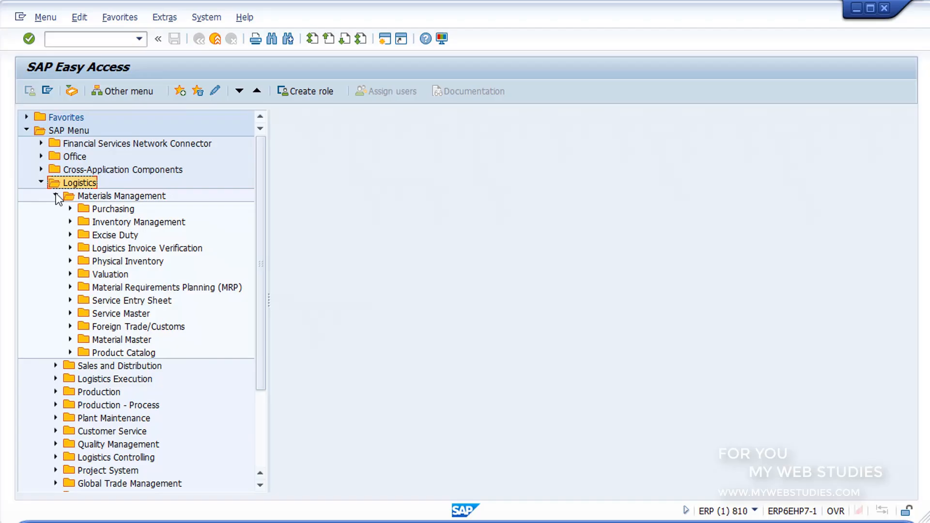
Go through Purchasing, Inventory Management, Excise Duty and Physical Inventory, then collapse Materials Management
click(85, 209)
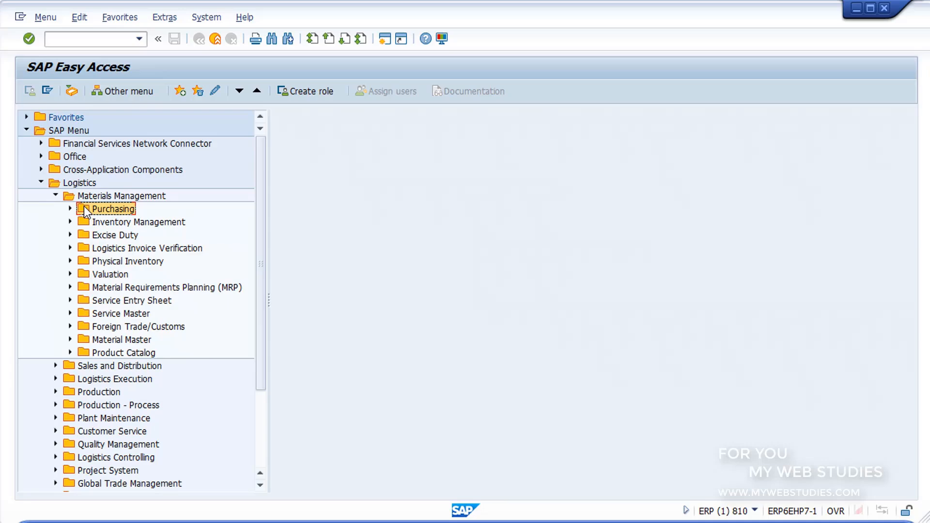
click(98, 226)
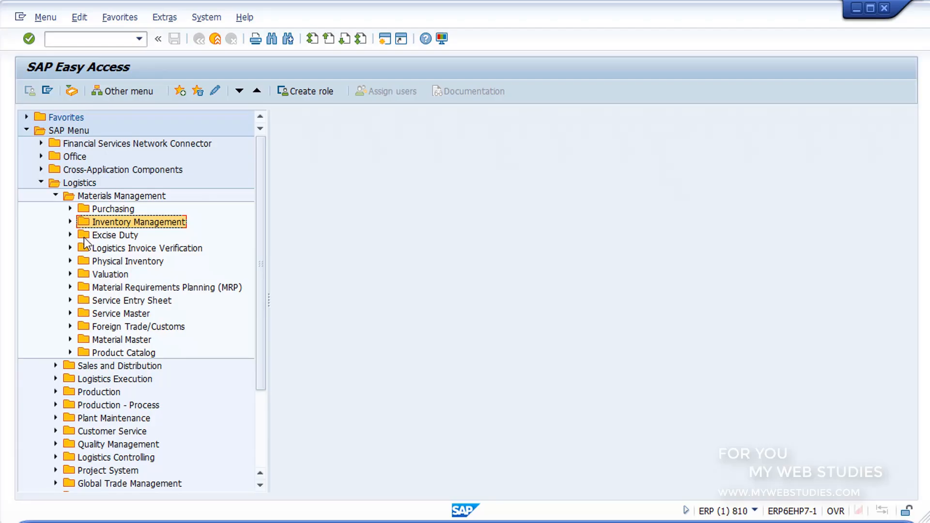
click(83, 237)
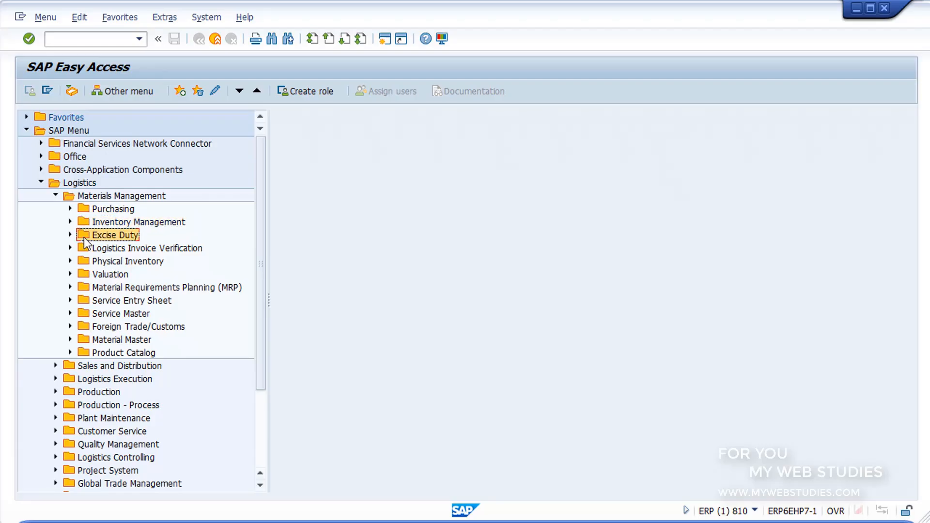
click(83, 261)
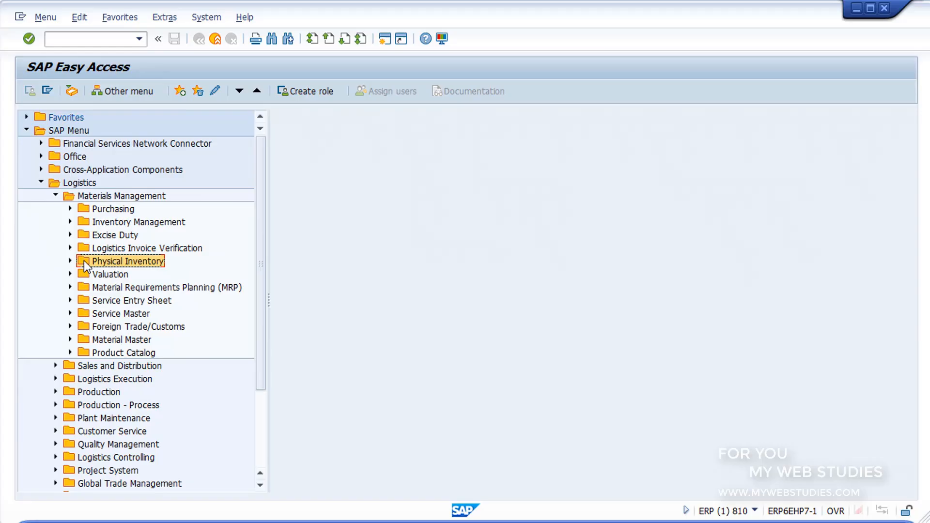
click(55, 196)
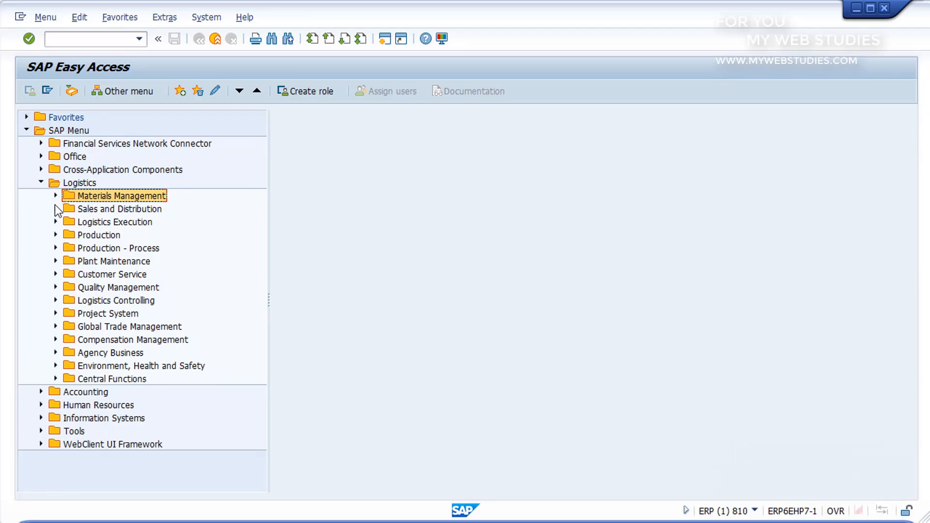
Expand Sales and Distribution under Logistics and review its Master Data, Sales Support and Sales areas
click(55, 209)
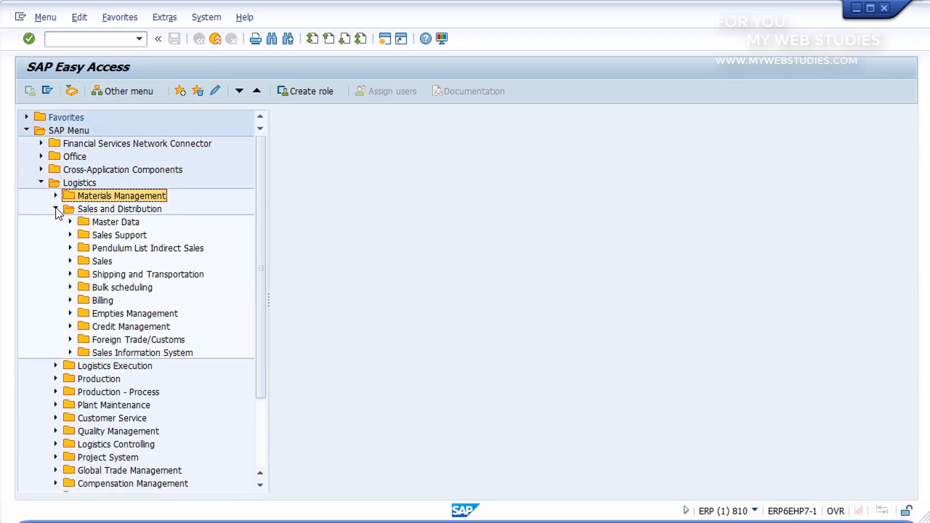
click(86, 222)
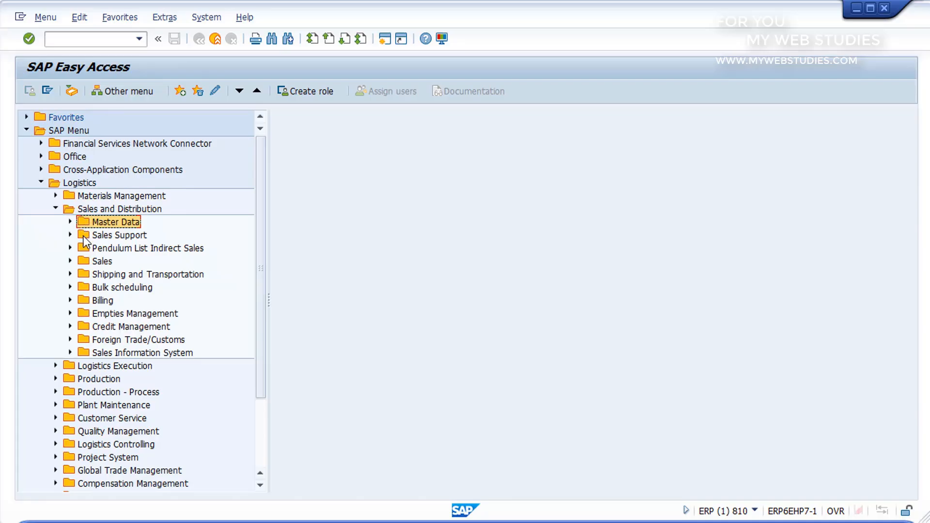
click(84, 236)
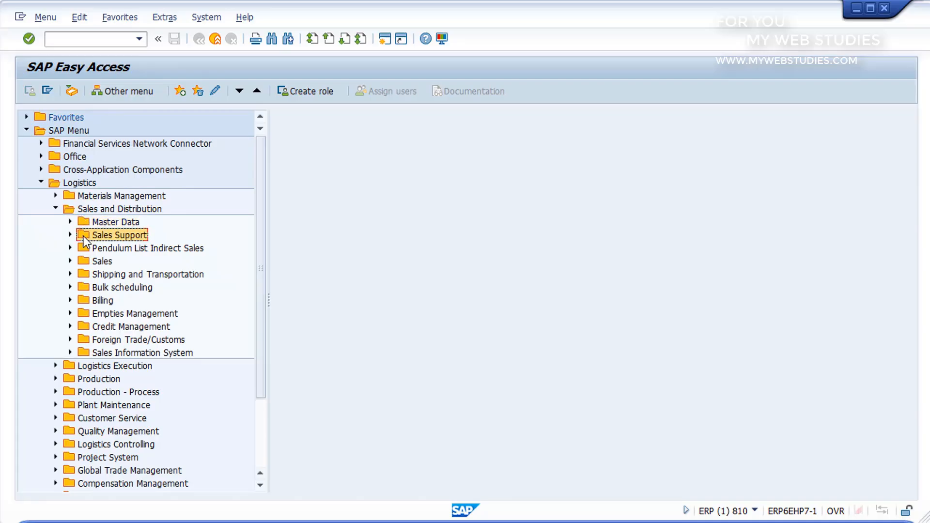
click(83, 260)
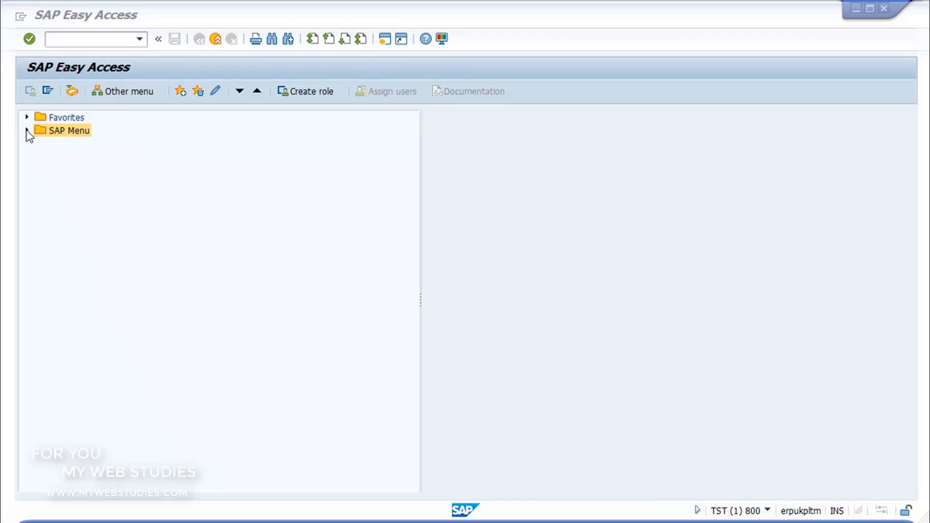
Expand Office in the SAP Menu and review Telephone Integration, Appointment Calendar, Room Reservations and Business Documents
click(28, 131)
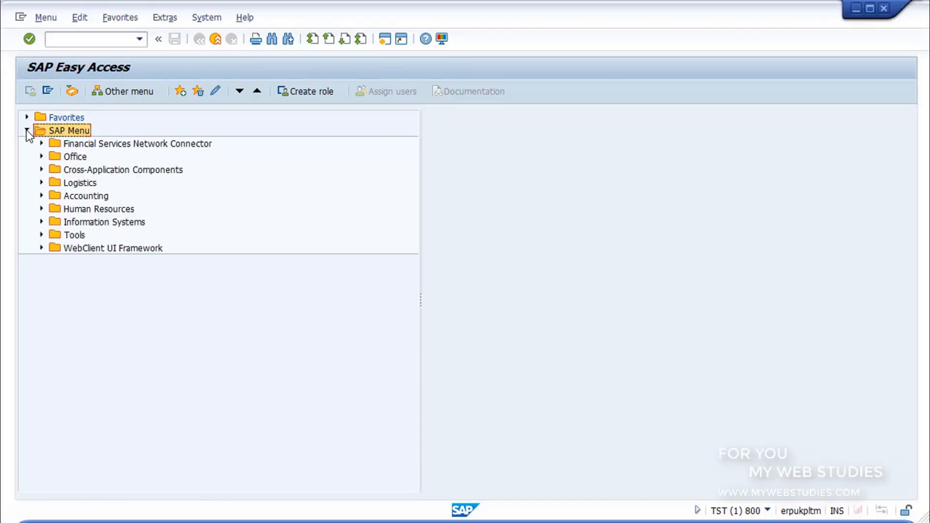
click(42, 157)
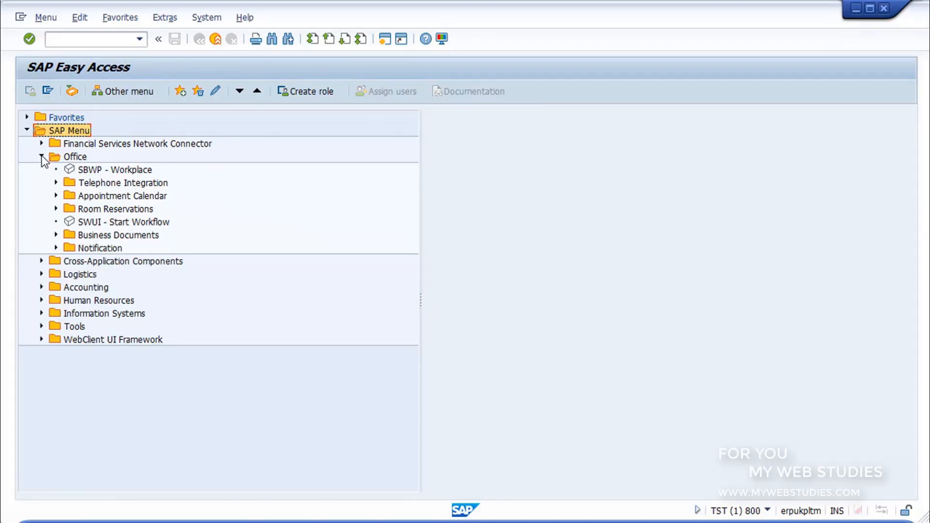
click(68, 182)
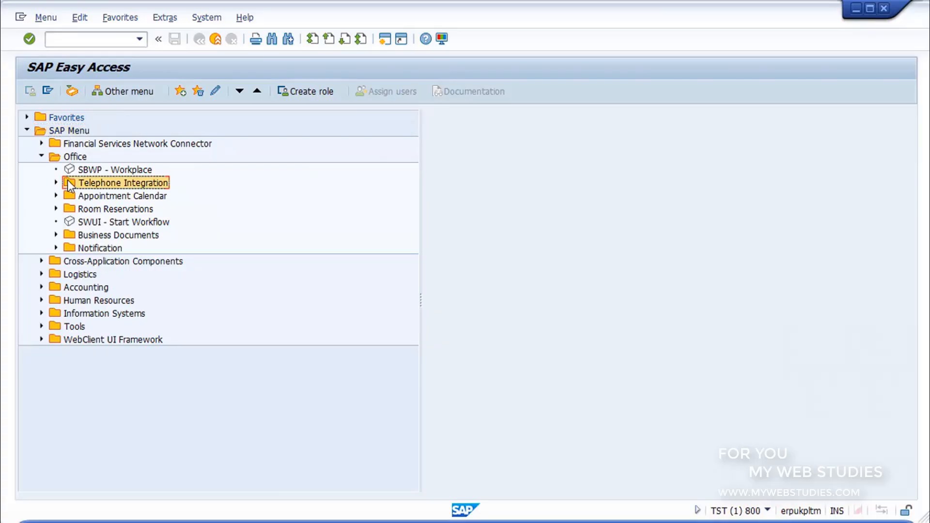
click(71, 195)
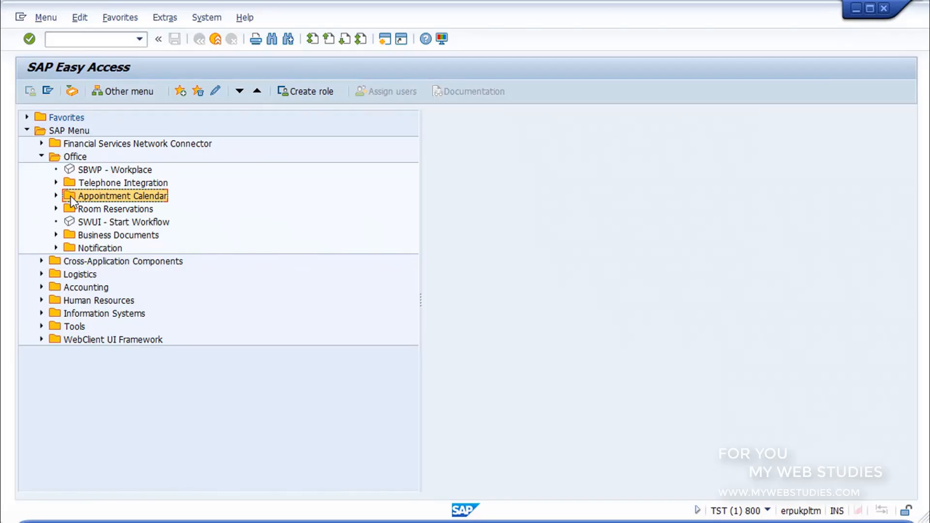
click(72, 214)
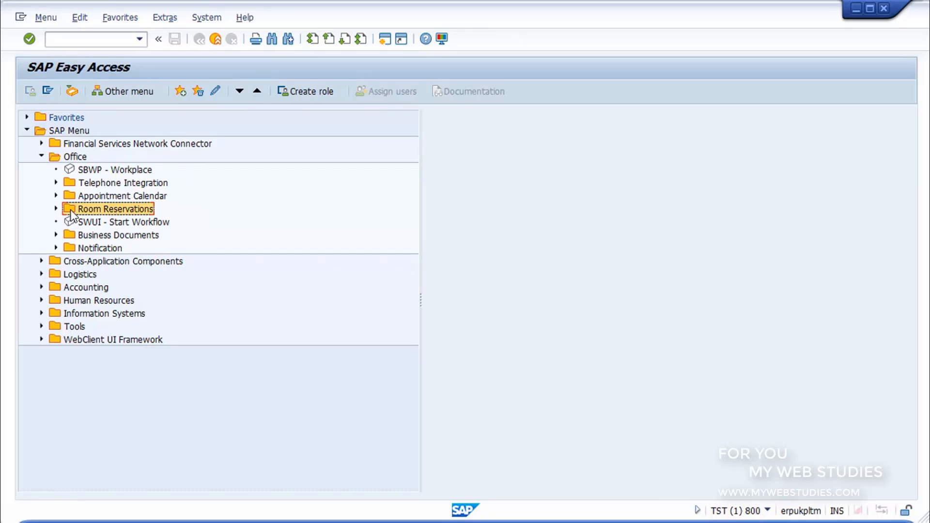
click(68, 239)
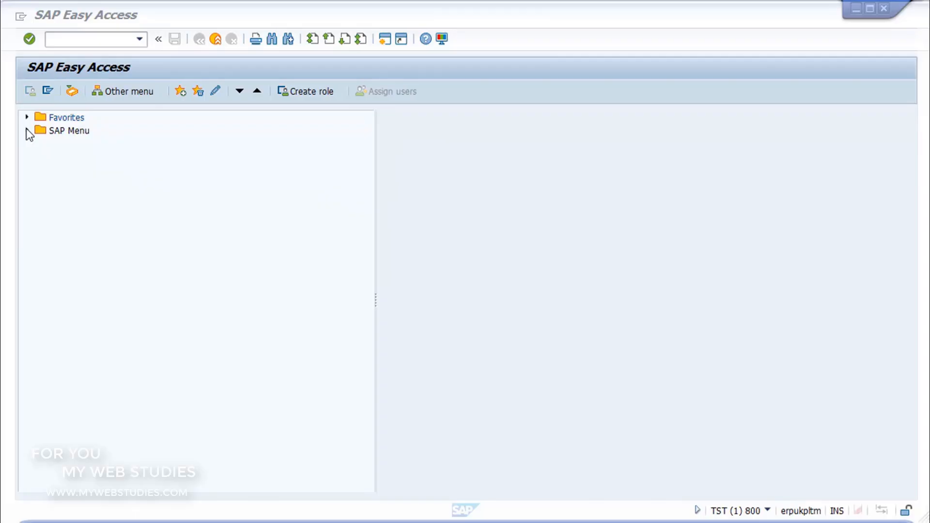
Expand Human Resources in the SAP Menu and go through Personnel Management, Time Management and Payroll
click(27, 130)
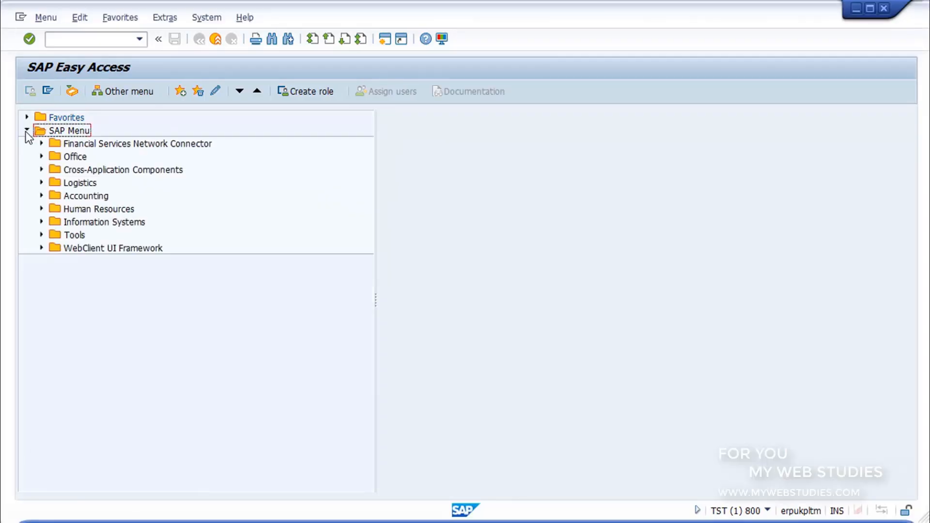
click(42, 209)
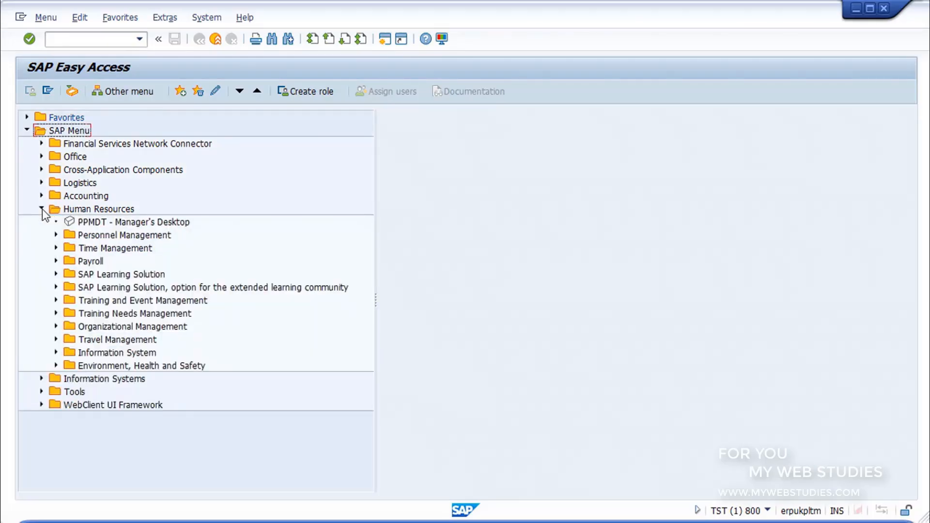
click(69, 237)
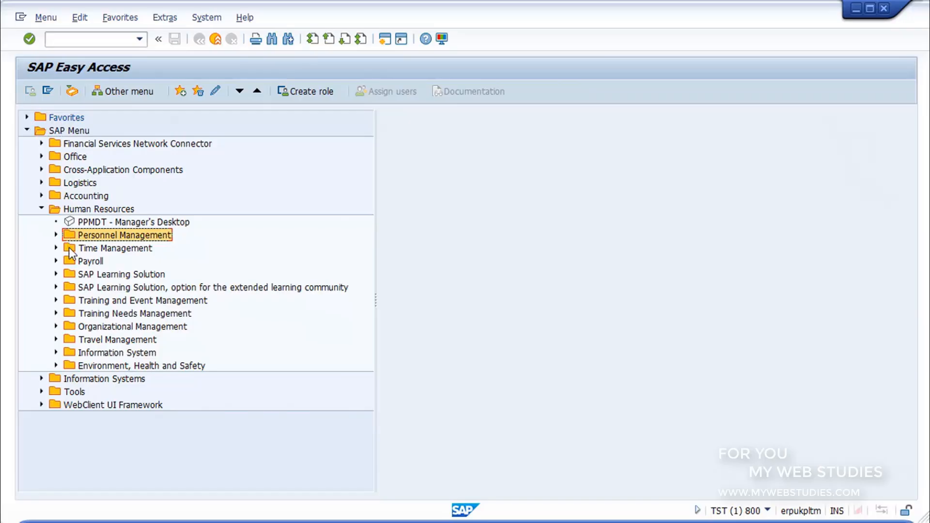
click(69, 247)
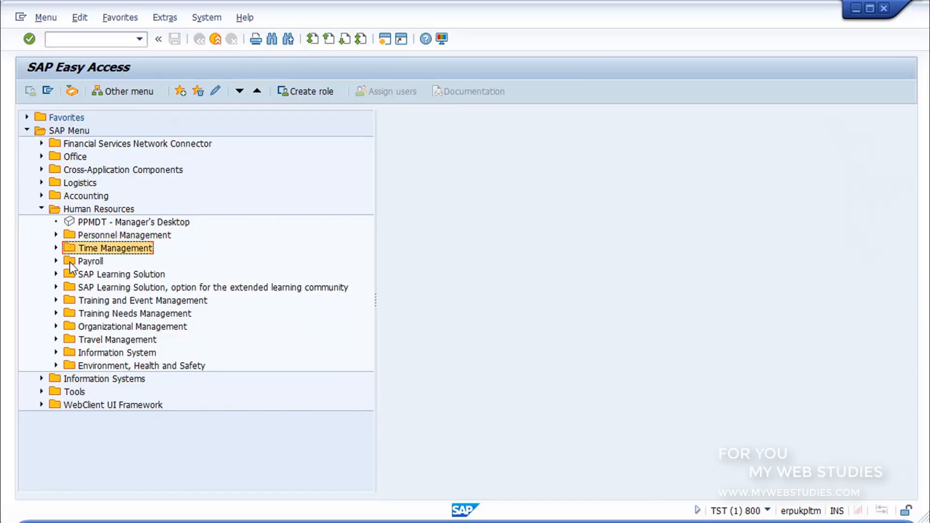
click(69, 261)
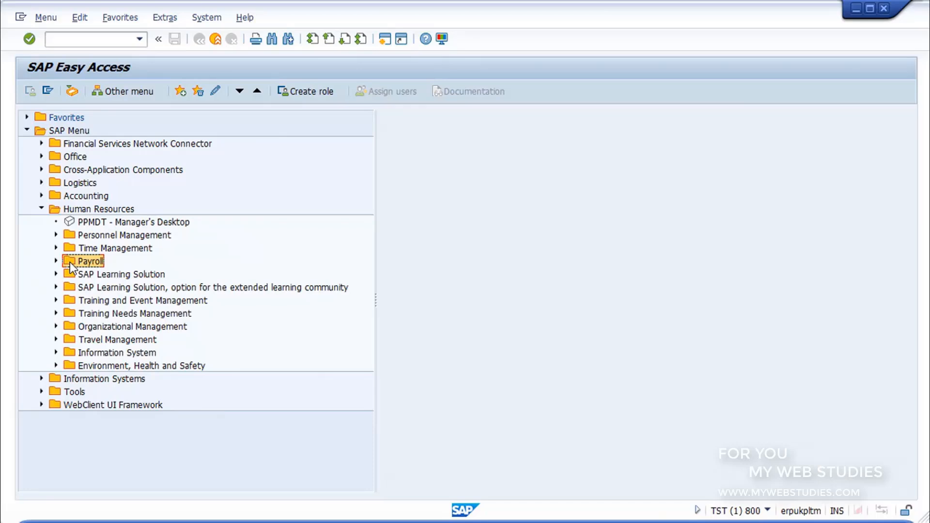
Expand Personnel Management under Human Resources, review Administration, Recruitment and Personnel Development, and open Talent Management down to its Settings
click(57, 235)
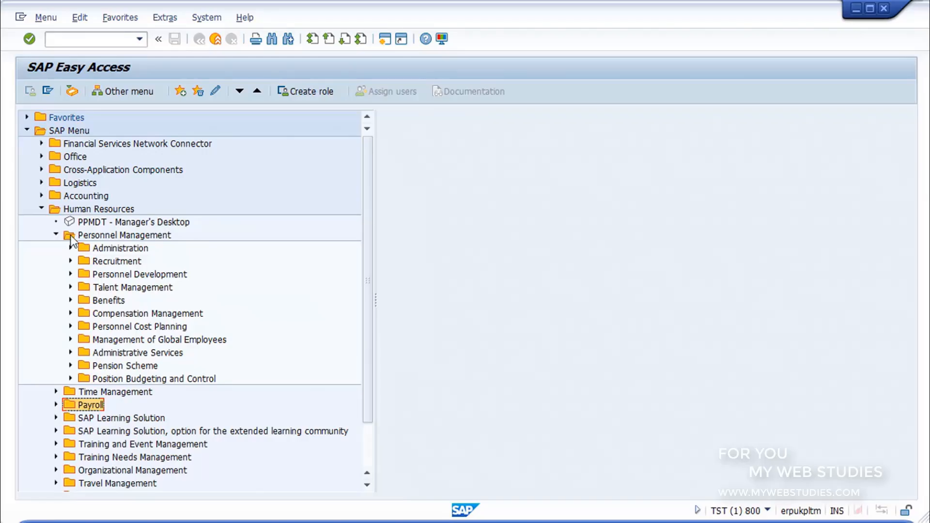
click(80, 248)
click(83, 261)
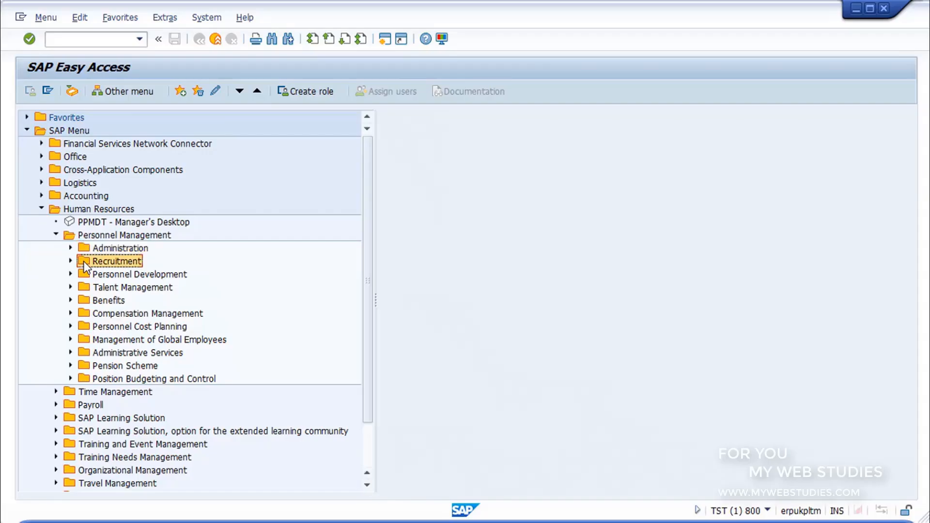
click(85, 274)
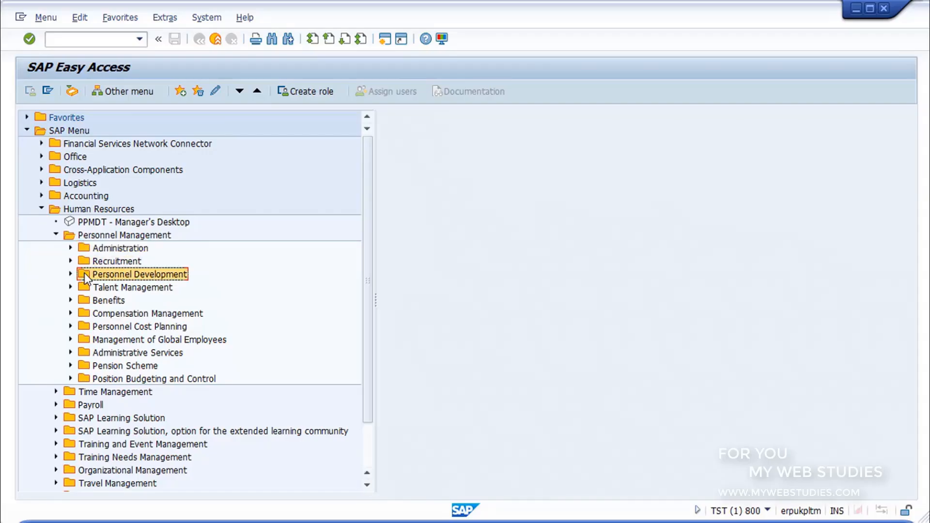
click(84, 289)
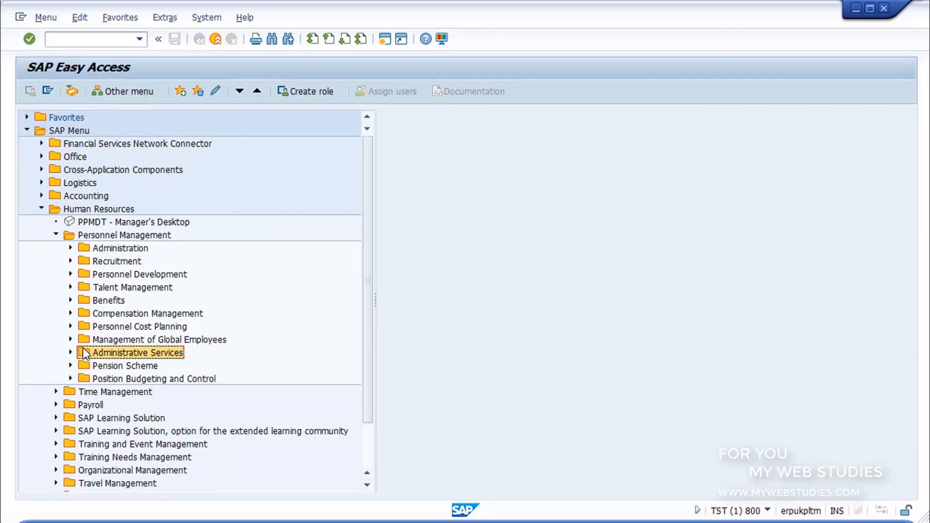
click(70, 288)
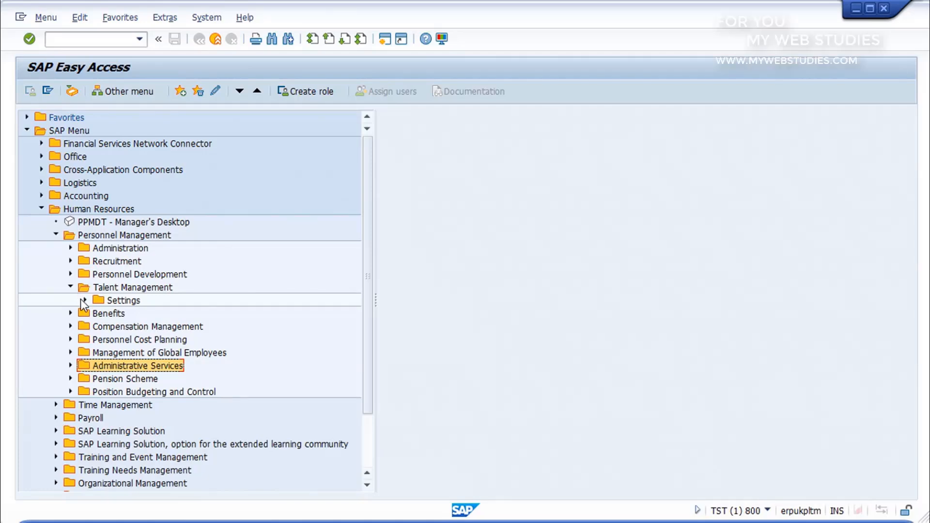
click(85, 300)
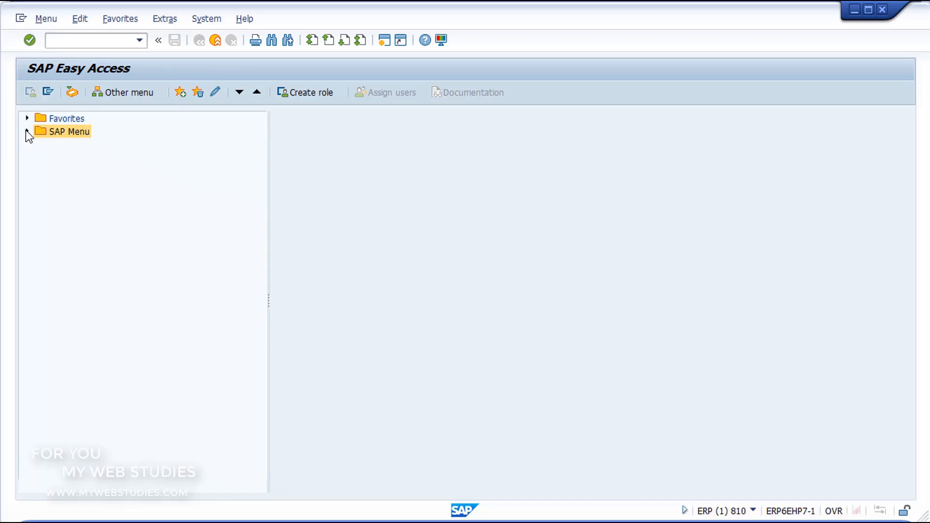
Expand the SAP Menu and go through its Logistics, Accounting and Human Resources areas
click(27, 132)
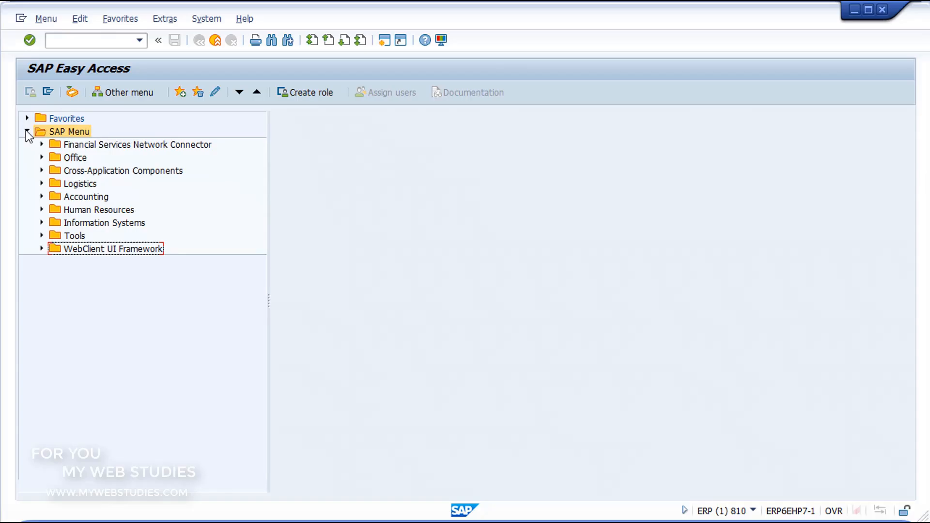
click(54, 185)
click(53, 197)
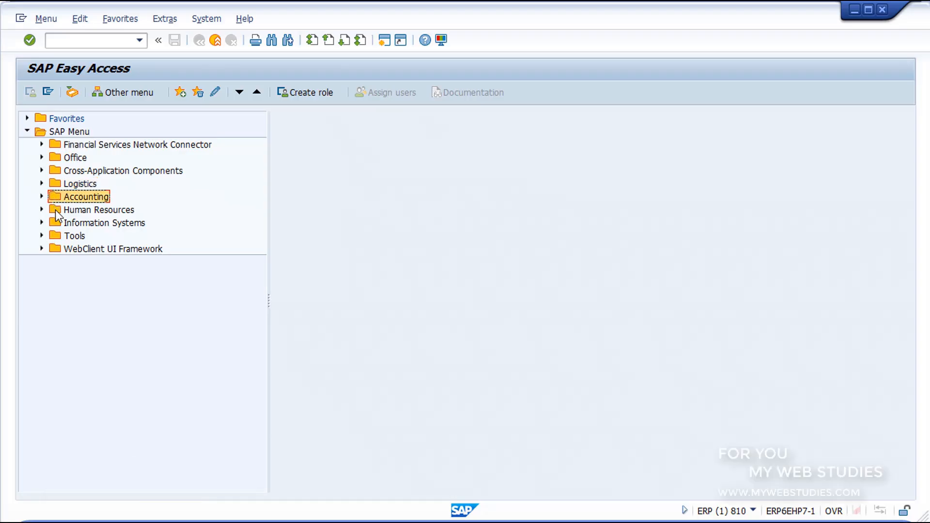
click(55, 210)
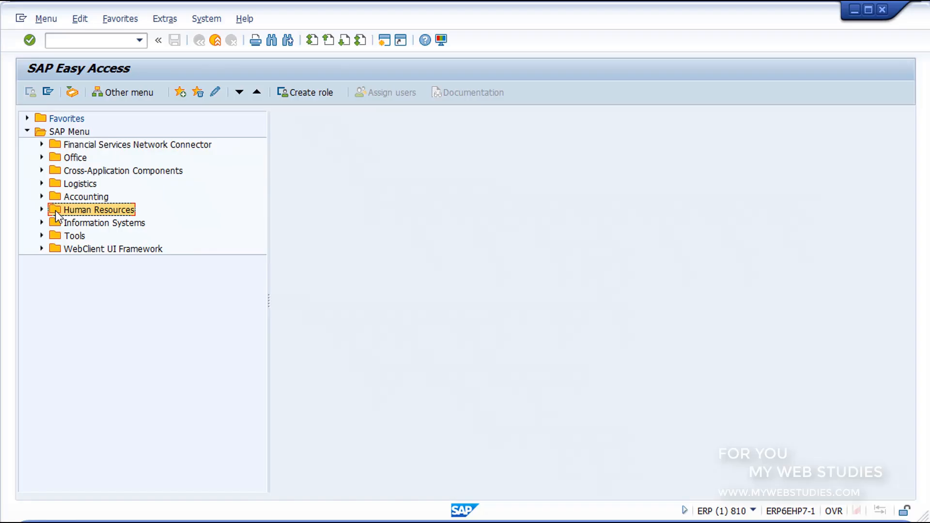
Expand Tools in the SAP Menu, review the contents of ABAP Workbench, and collapse that subfolder
click(57, 237)
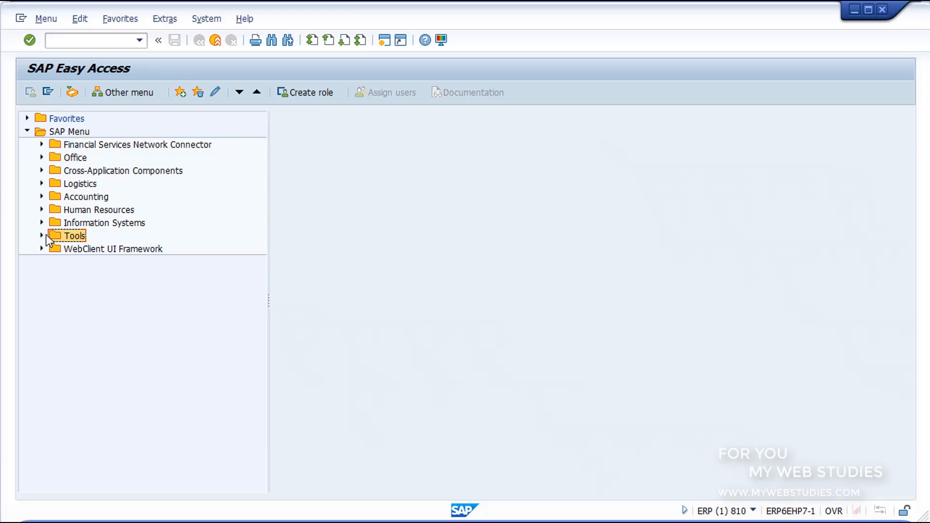
click(42, 236)
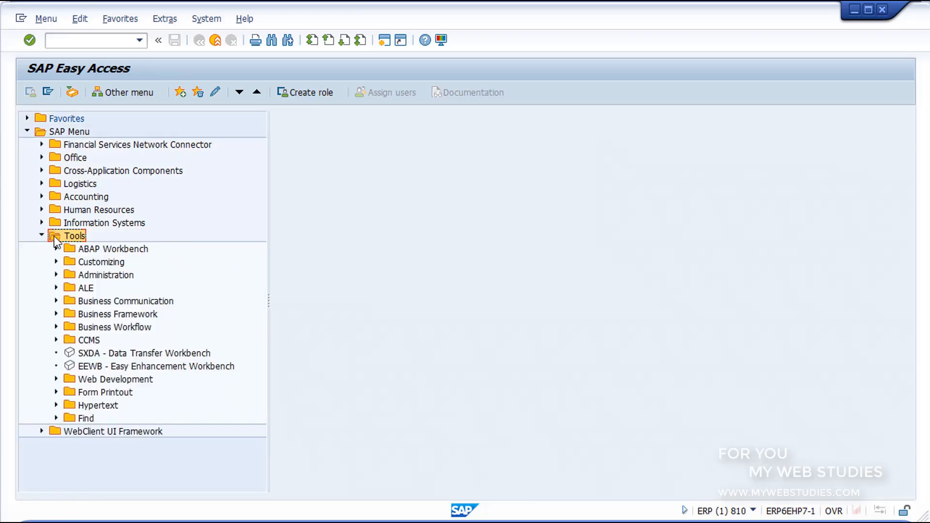
click(68, 248)
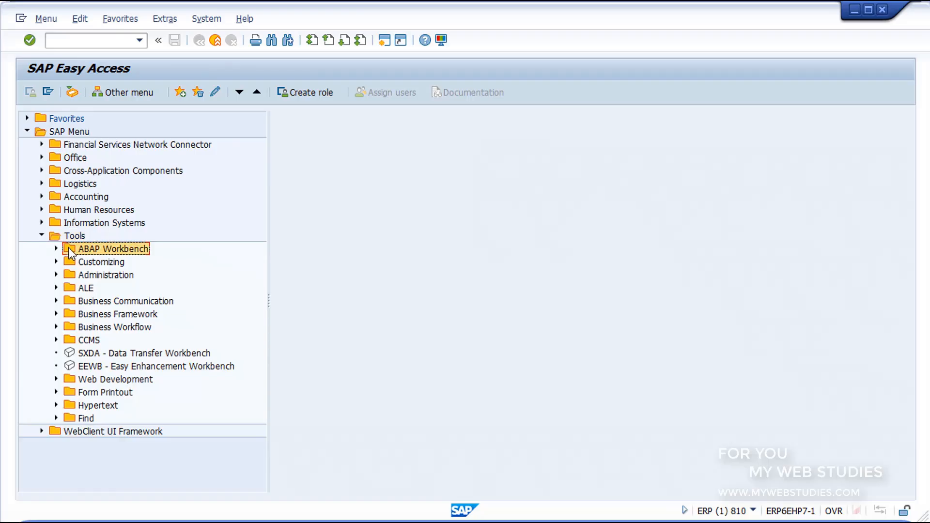
click(56, 248)
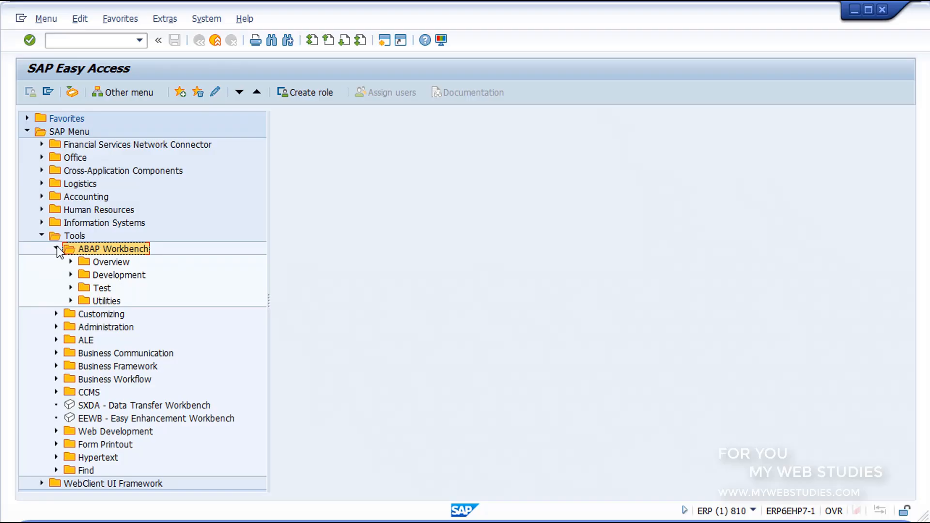
click(56, 248)
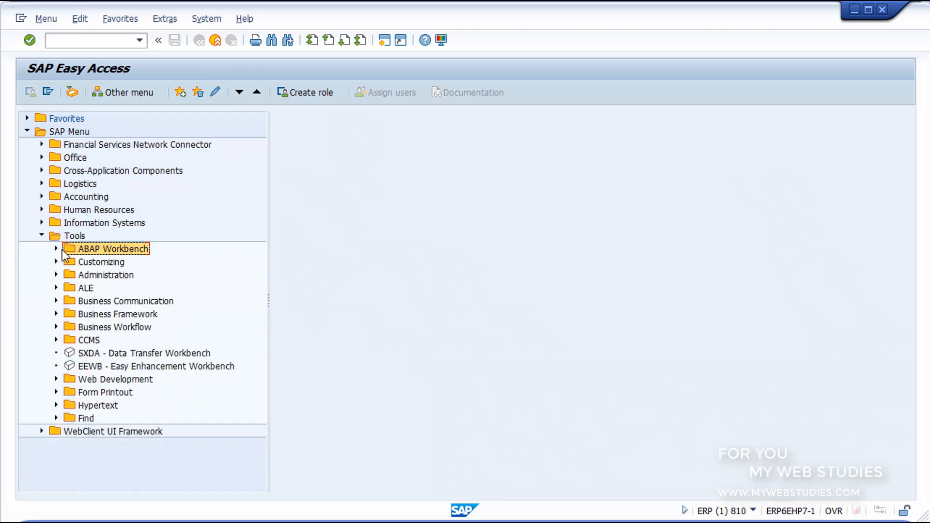
Expand Customizing under Tools, review the IMG folder and its SPRO - Execute Project entry, and collapse Customizing
click(68, 261)
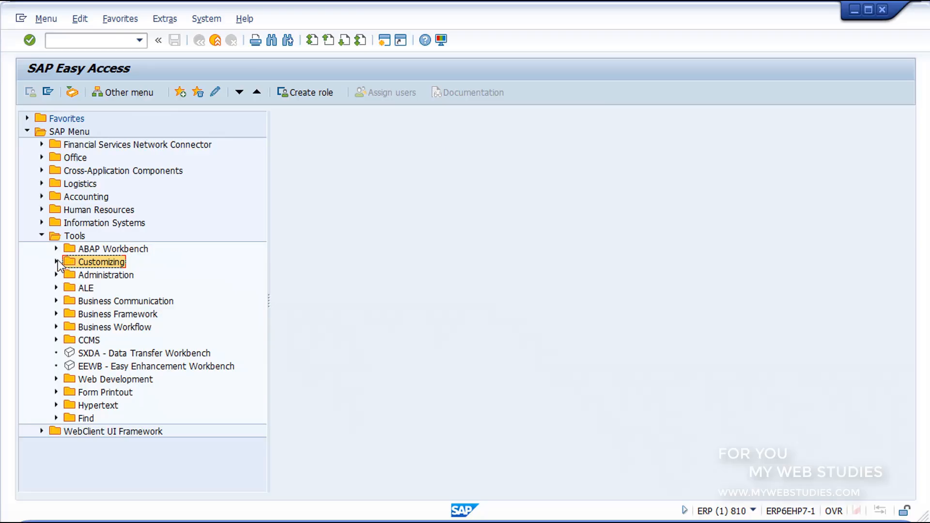
click(56, 261)
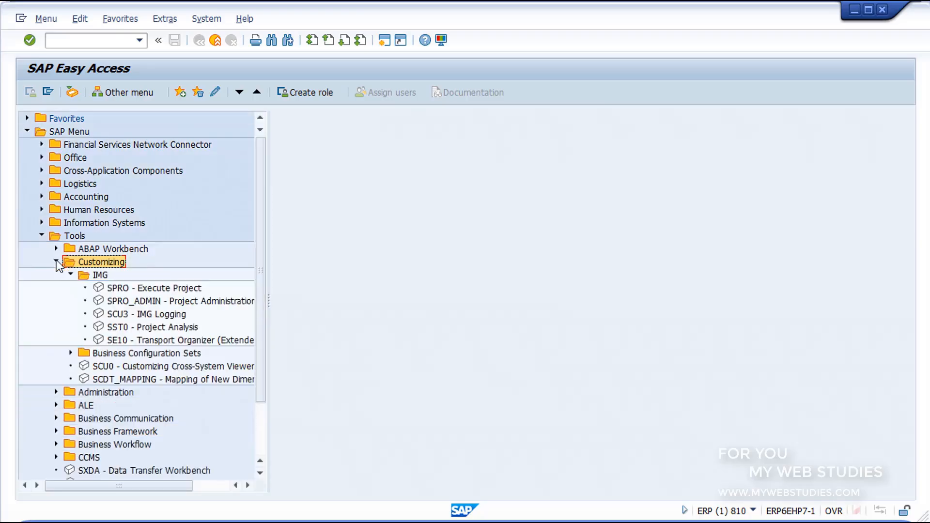
click(81, 274)
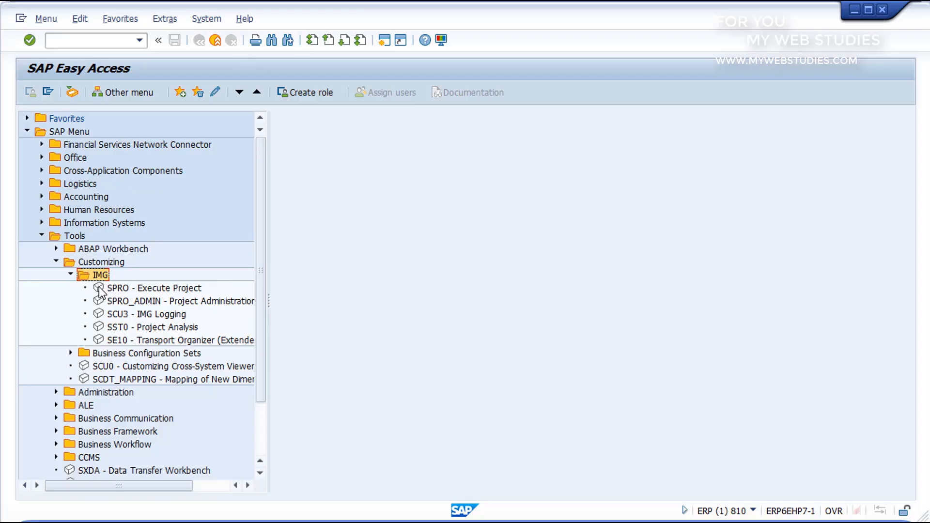
click(100, 290)
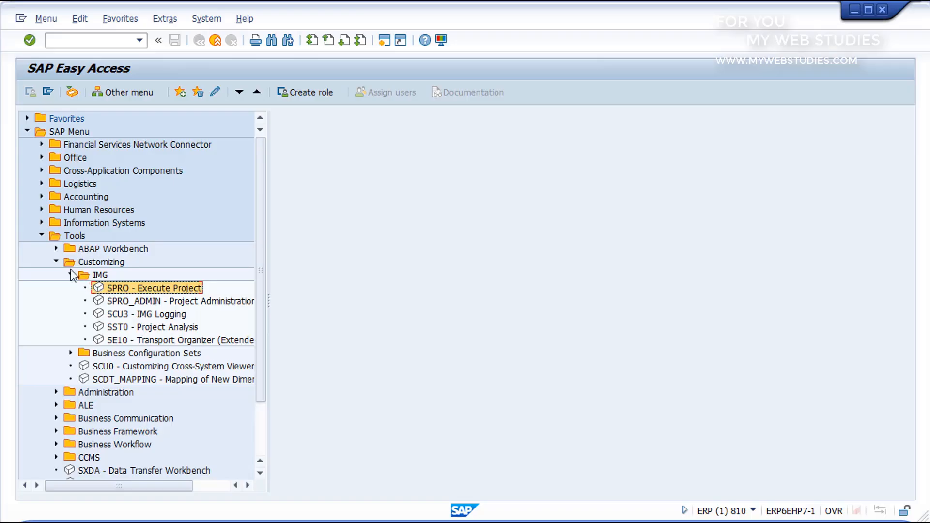
click(56, 262)
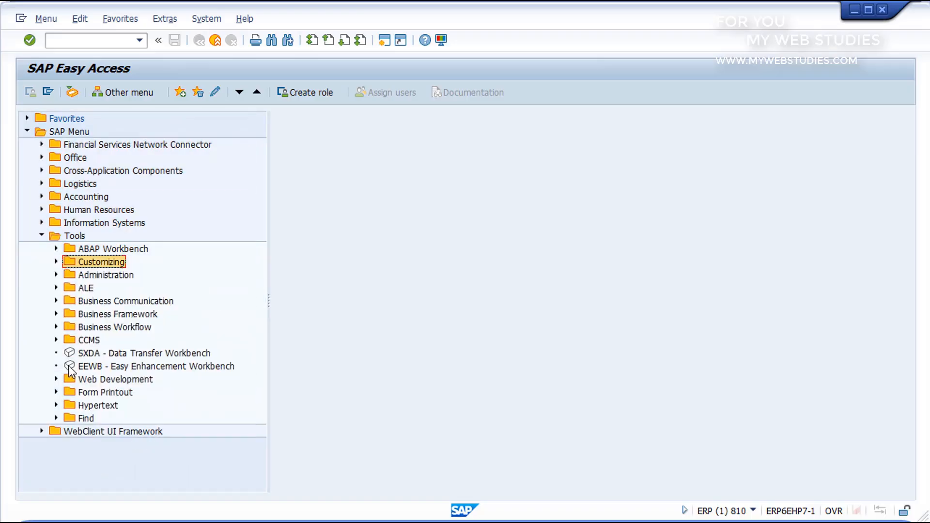
Go through Web Development and Form Printout under Tools, and return to the Tools folder
click(68, 380)
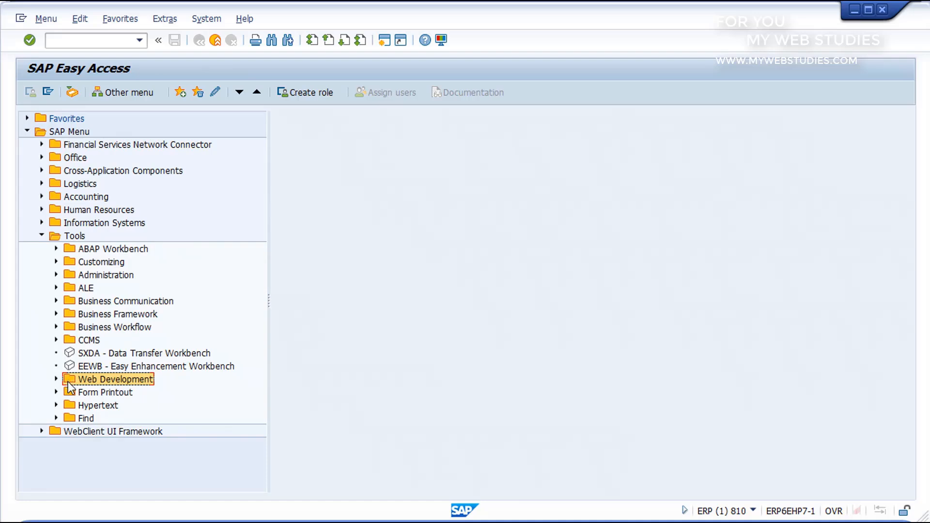
click(71, 393)
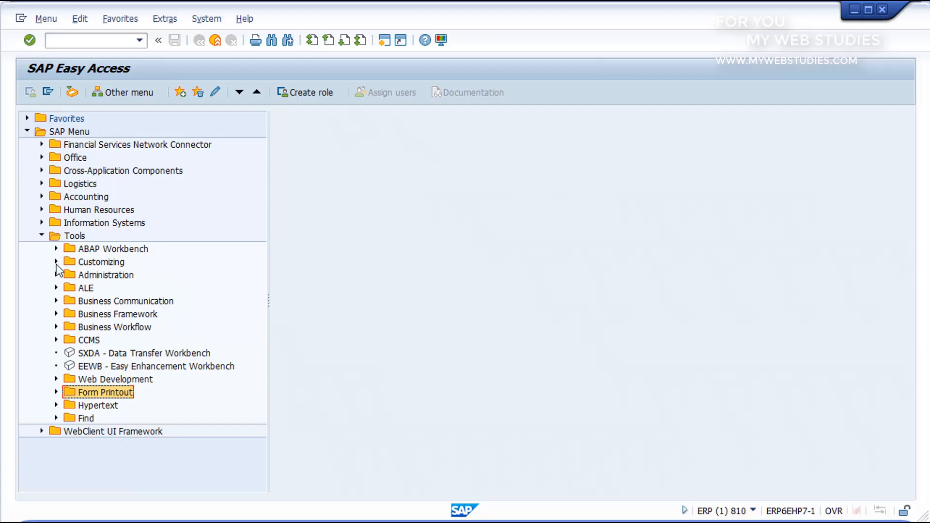
click(53, 238)
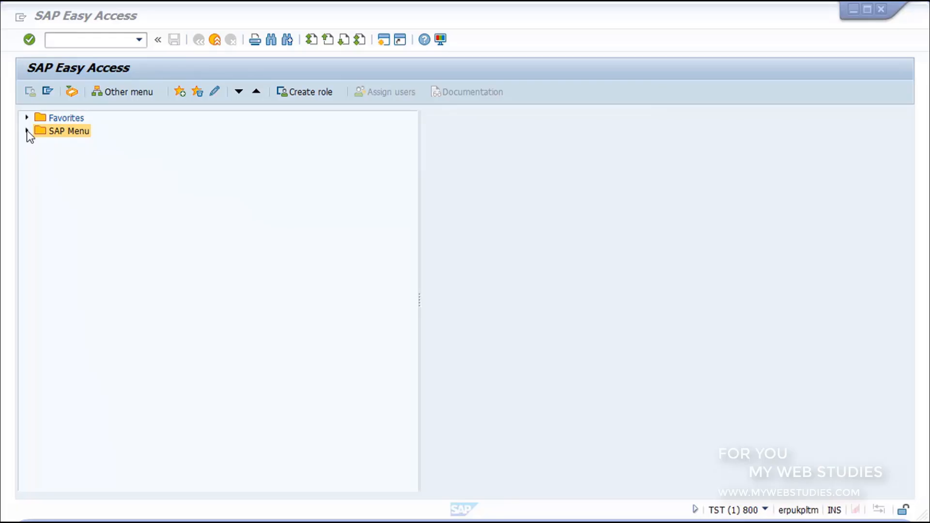
Expand Logistics under Information Systems in the SAP Menu and review its Inventory management and Production areas
click(27, 131)
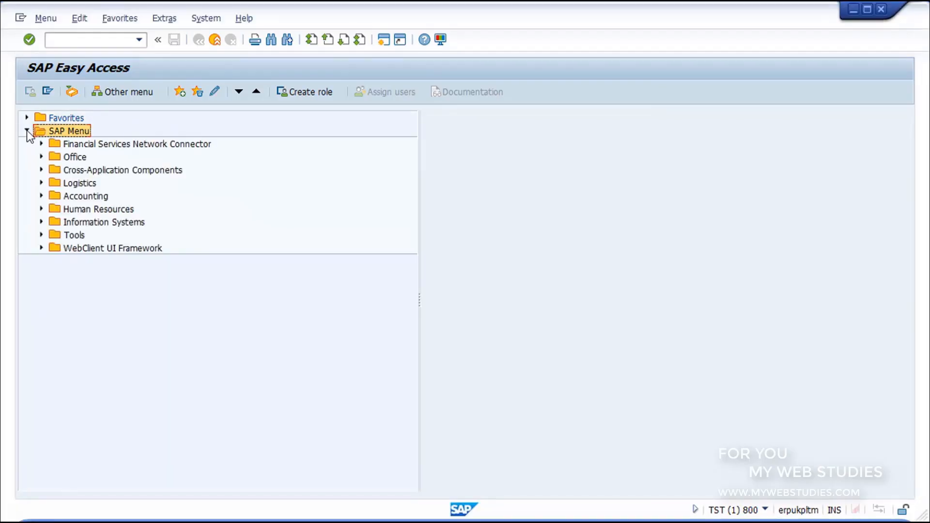
click(42, 223)
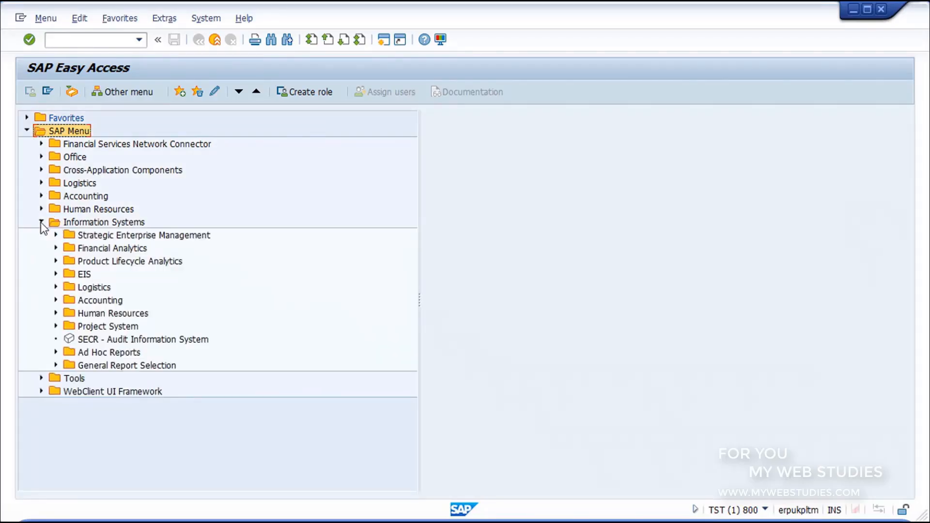
click(55, 287)
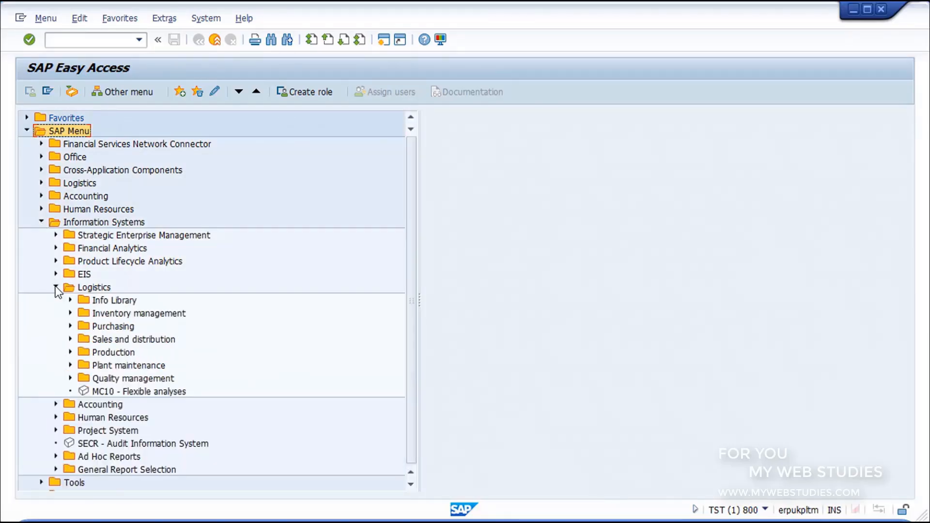
click(83, 314)
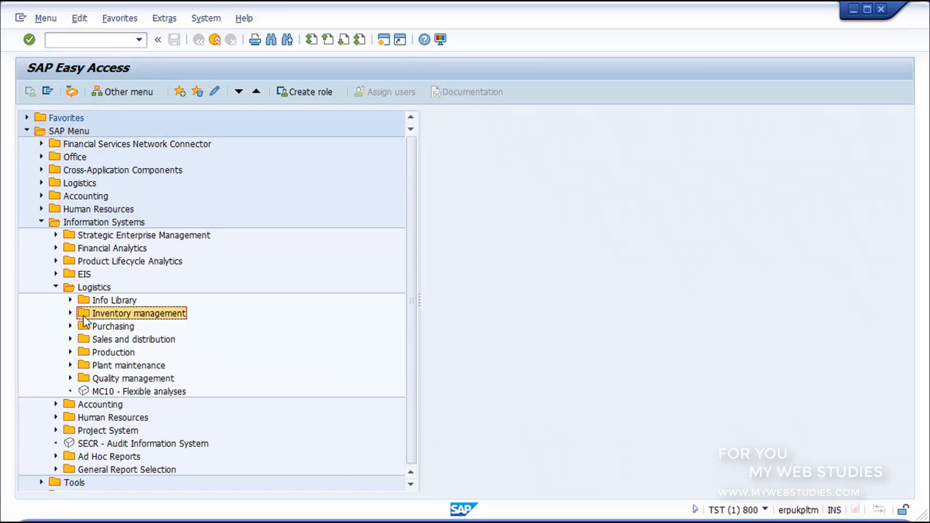
click(83, 352)
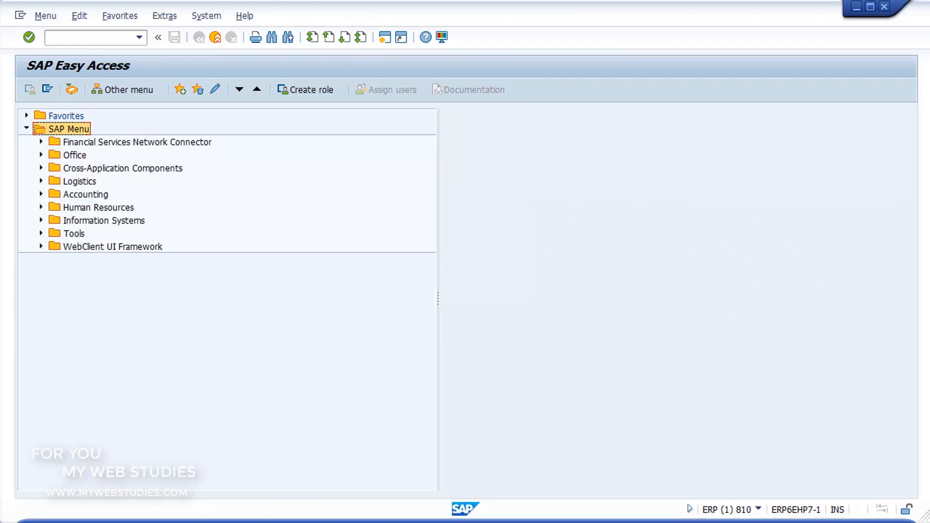
Expand Accounting through Financial Accounting, General Ledger and Environment down to the Current Settings folder
click(42, 194)
click(56, 208)
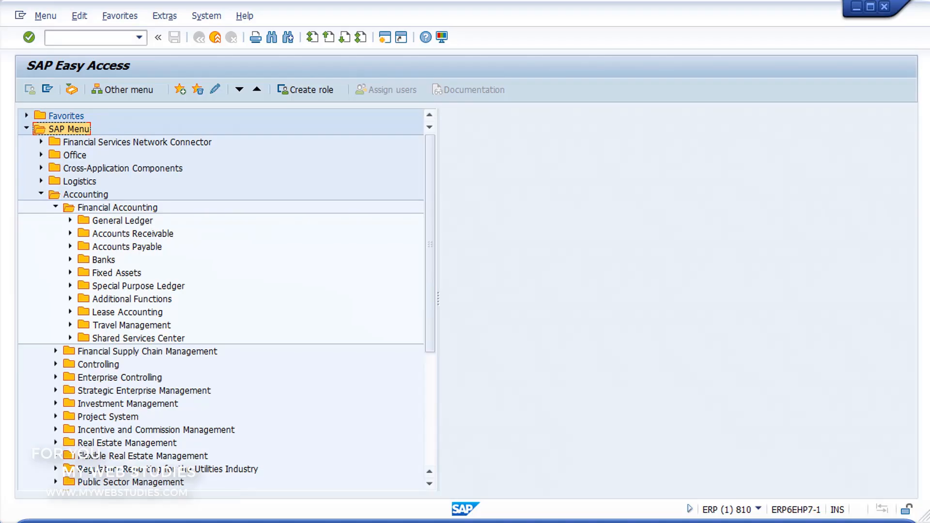
click(70, 220)
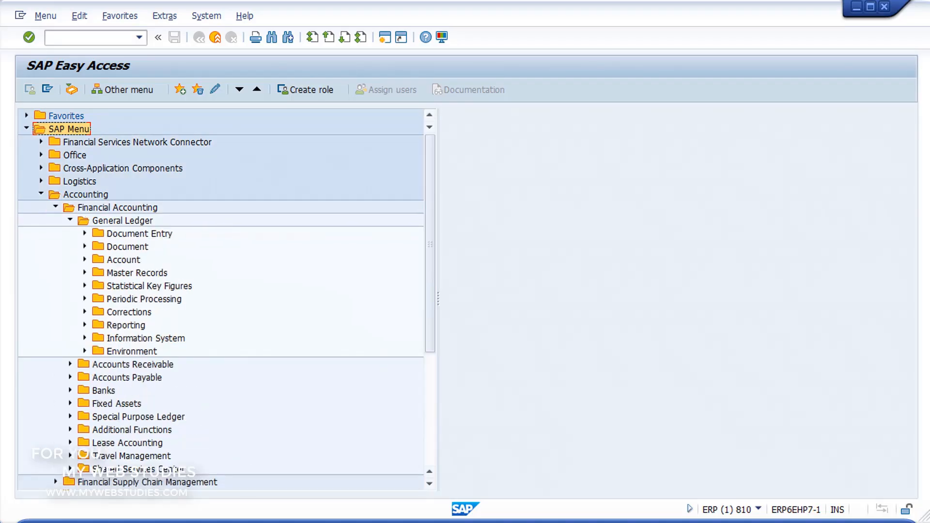
click(85, 351)
click(100, 377)
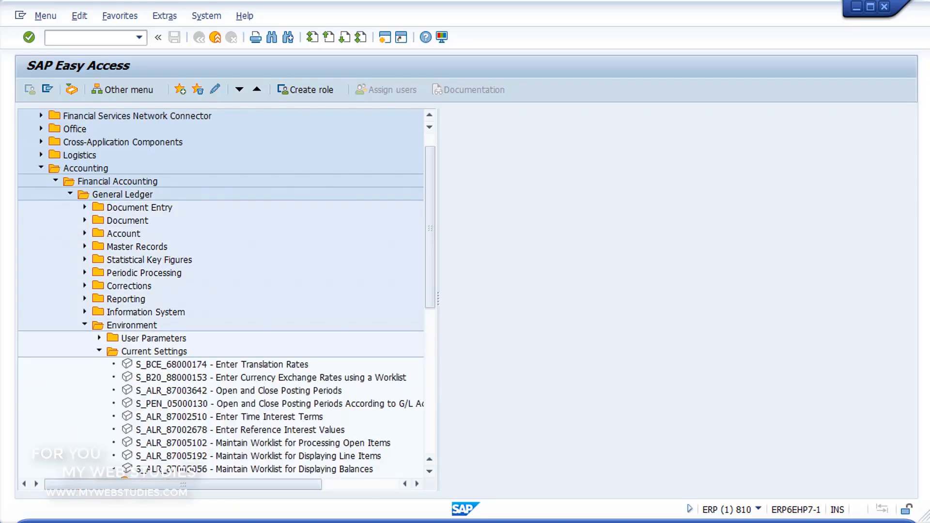
Open the S_ALR_87003642 Open and Close Posting Periods transaction and position the list at posting period variant 1008
click(238, 391)
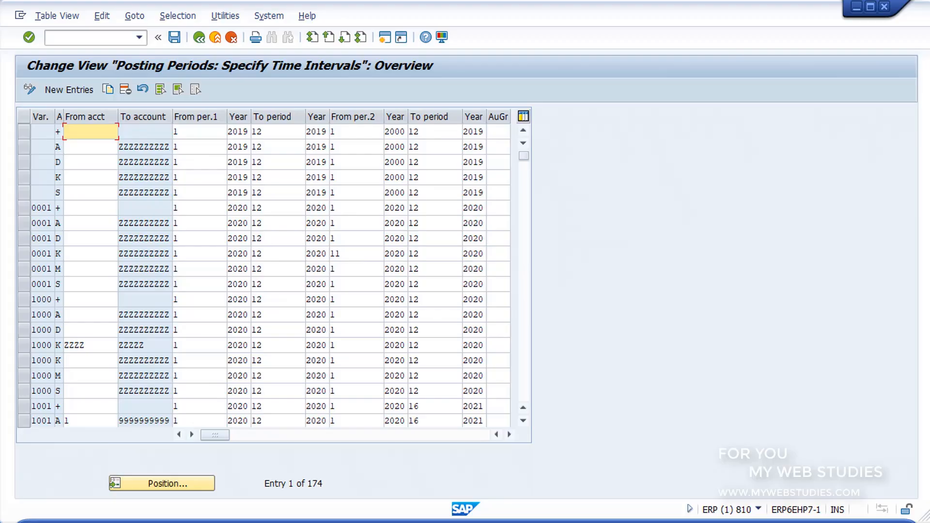
click(162, 483)
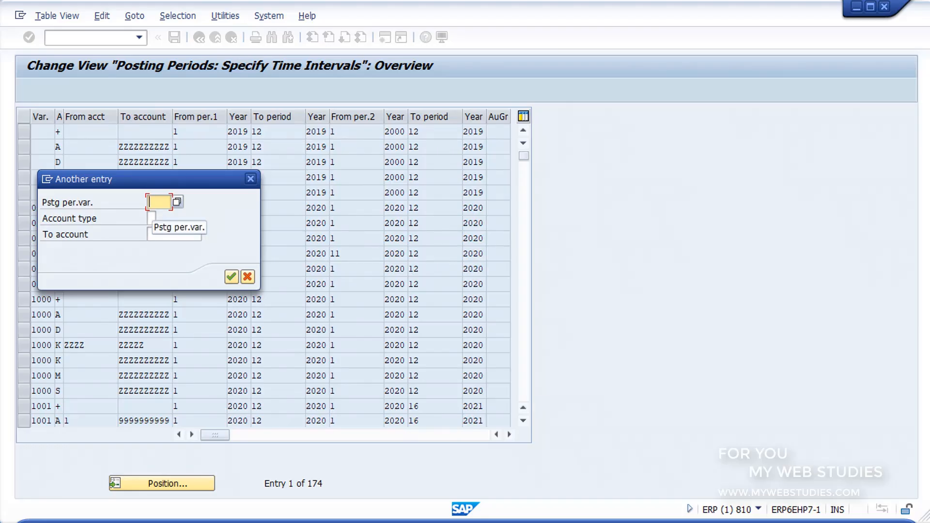
text(1008)
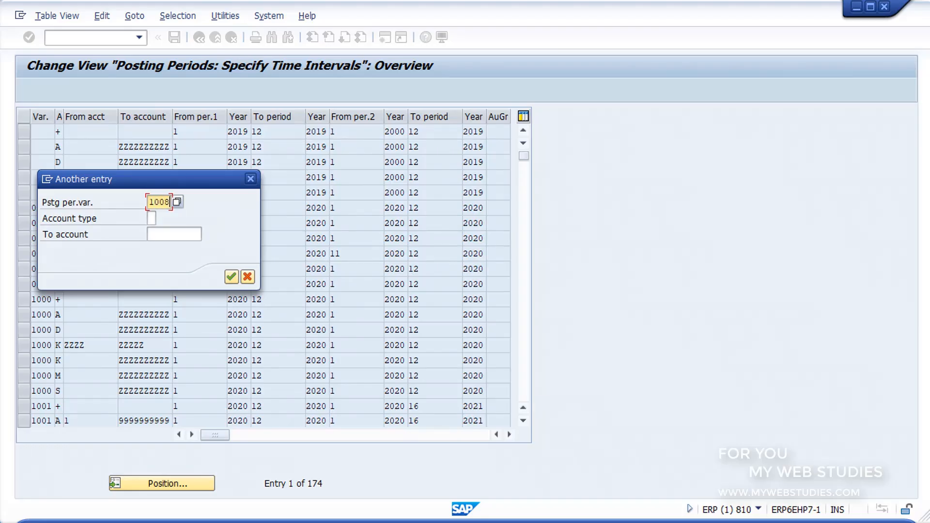
click(231, 277)
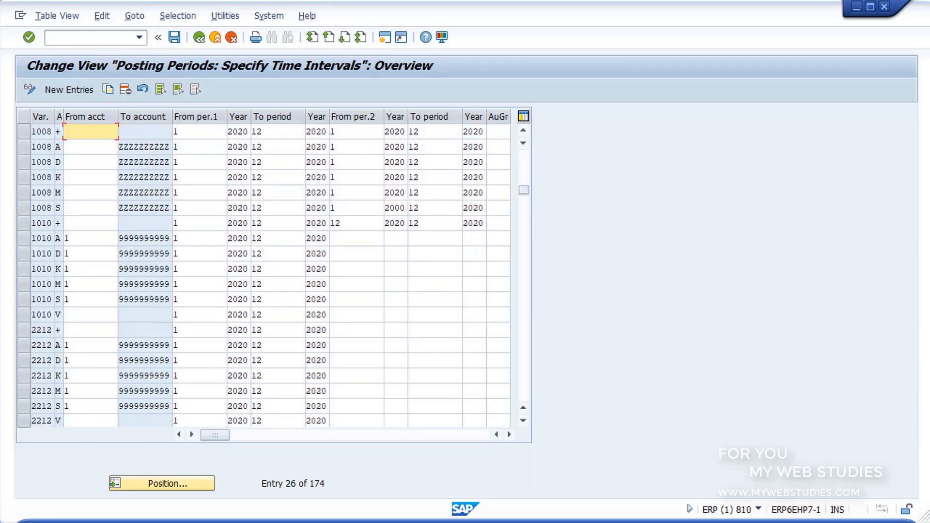
Select all the variant 1008 rows, account types + through S, to examine their two posting period intervals
click(24, 132)
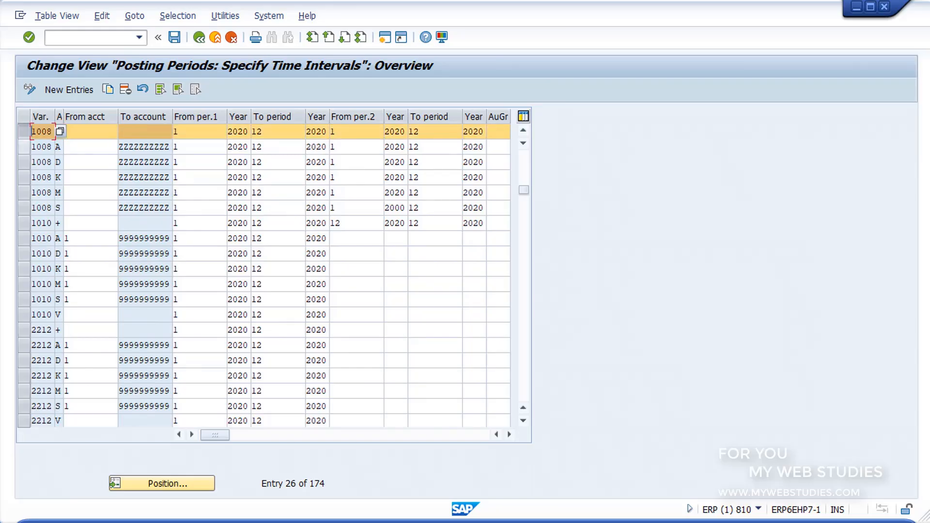
key(shift+Down)
key(shift+Down)
key(shift+Down)
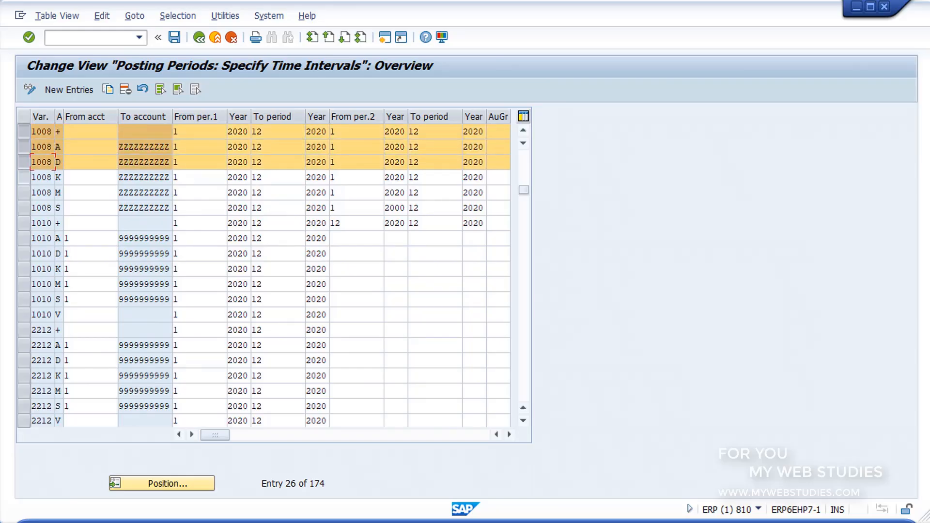
key(shift+Down)
key(shift+Down)
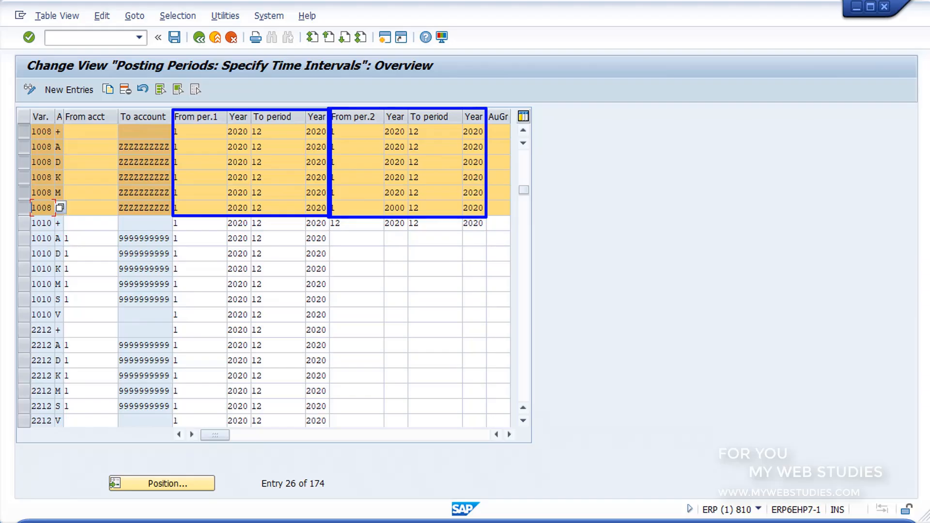
key(Escape)
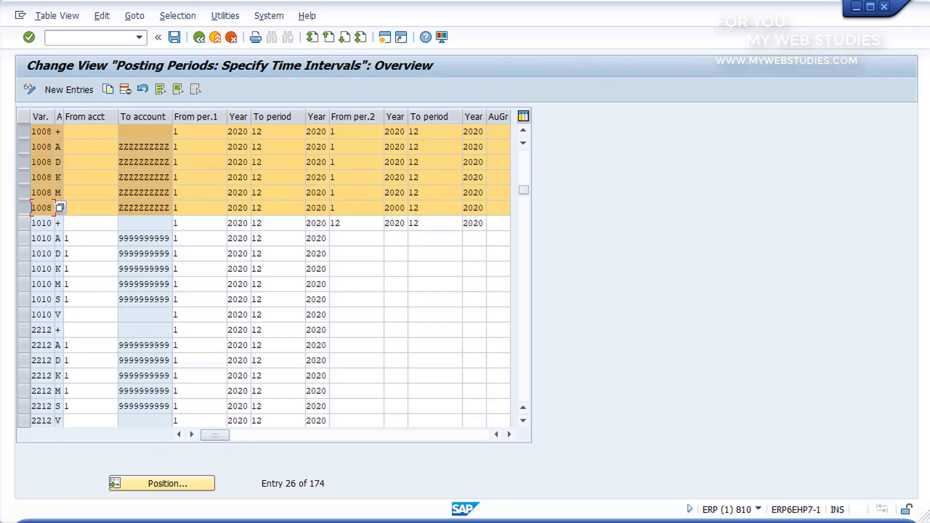
Review the possible account types, from Assets to Contract accounts and Valid for all account types, and close the list without choosing one
key(F4)
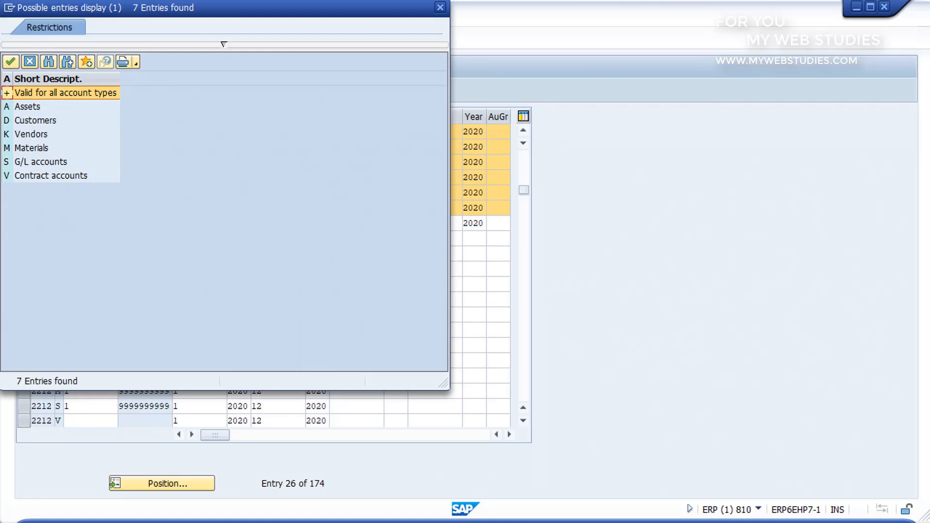
click(36, 106)
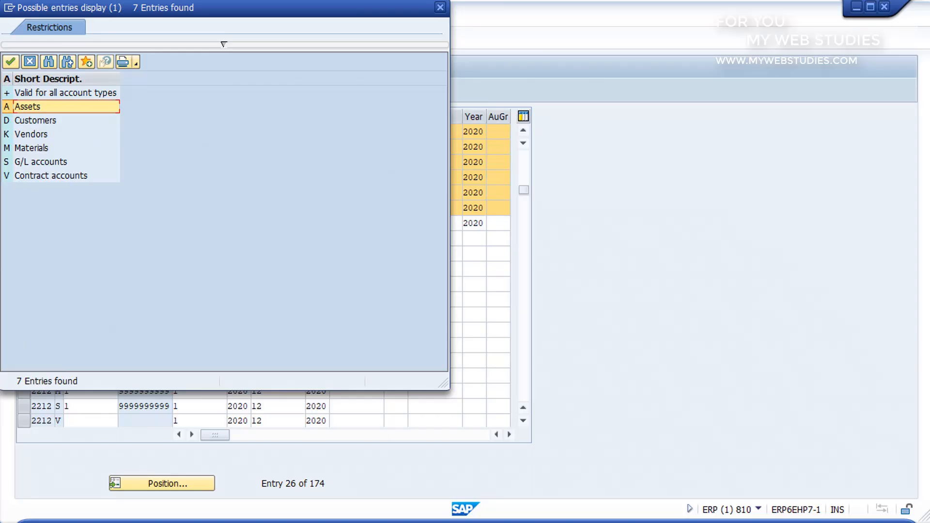
click(36, 121)
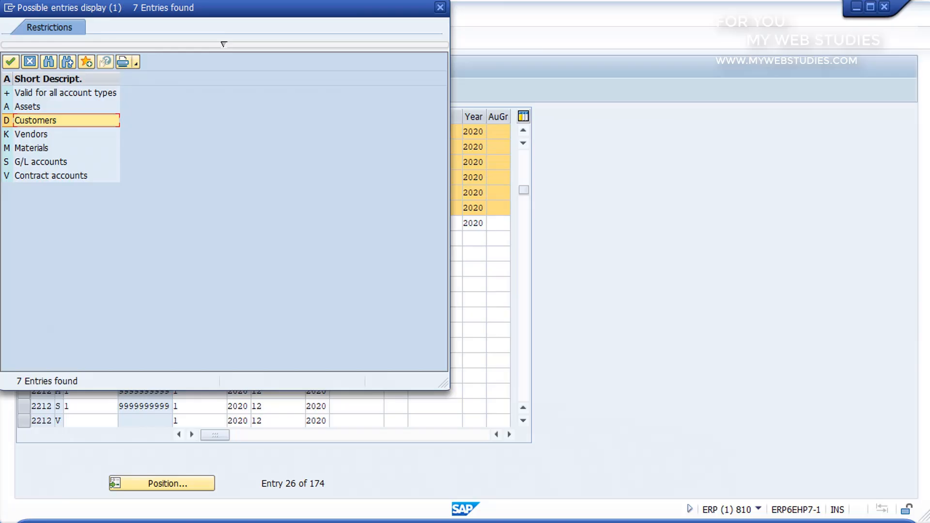
click(32, 134)
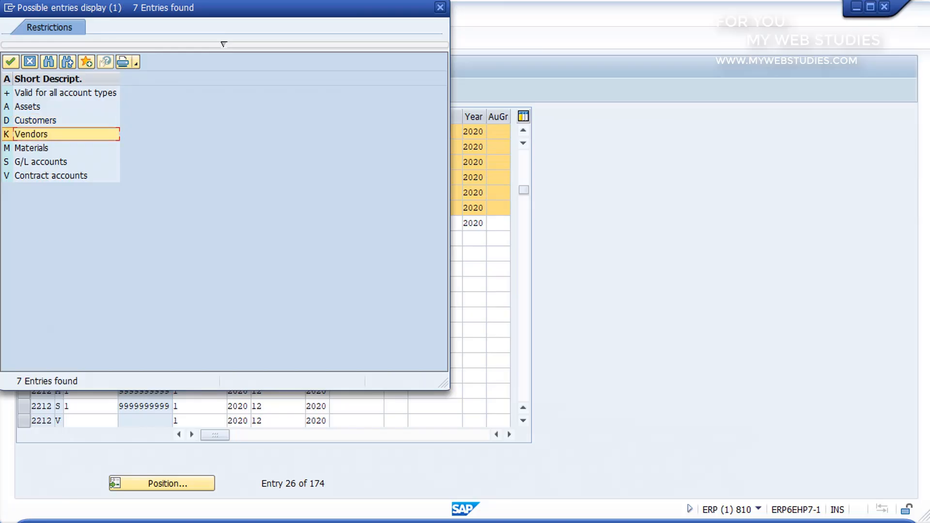
click(32, 148)
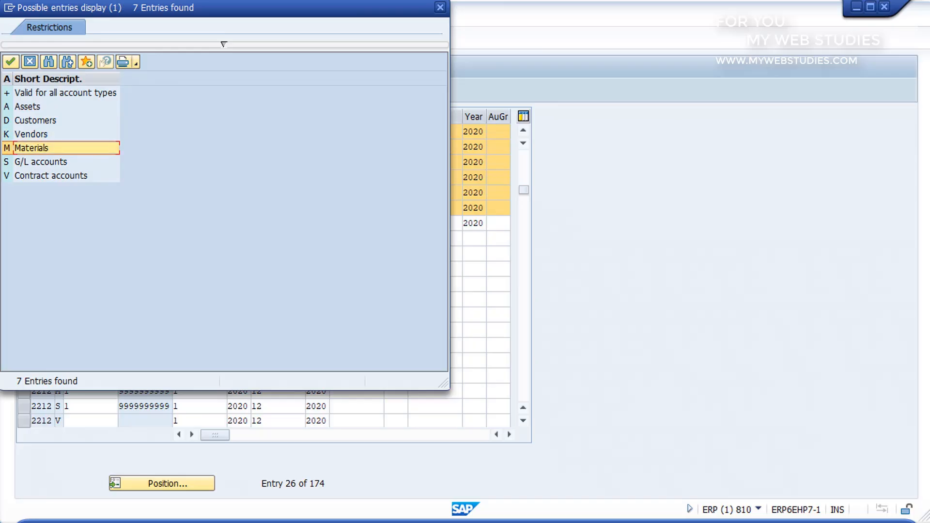
click(41, 161)
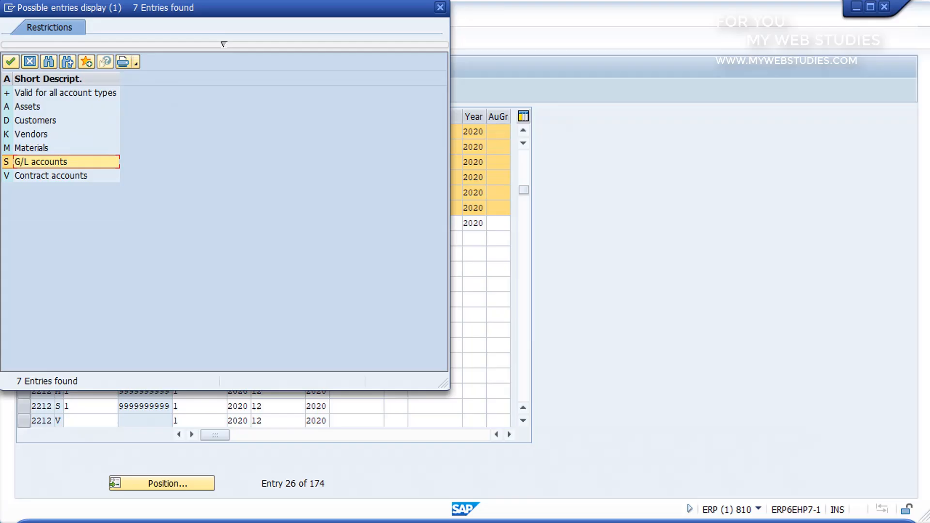
click(50, 175)
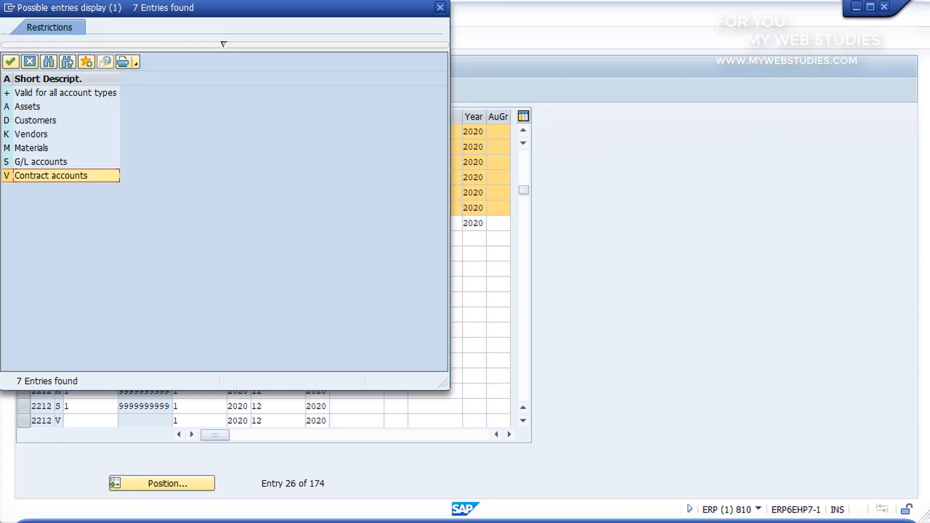
click(65, 93)
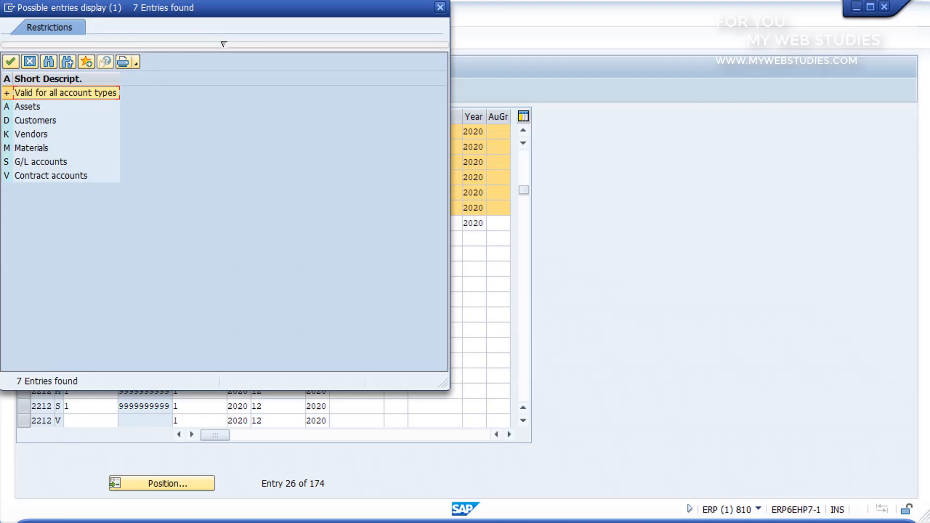
click(439, 7)
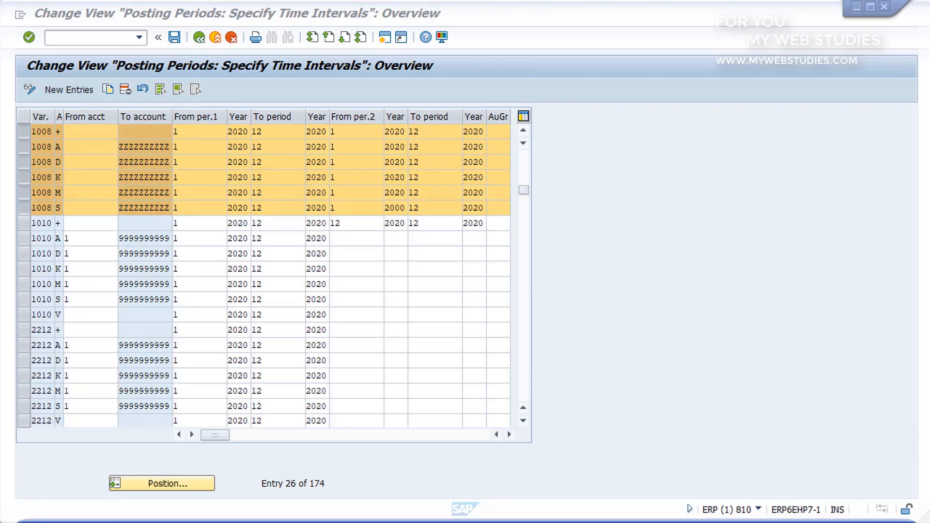
Set the From account of variant 1008's account type D row to 5000 and its first From period to 2
click(57, 131)
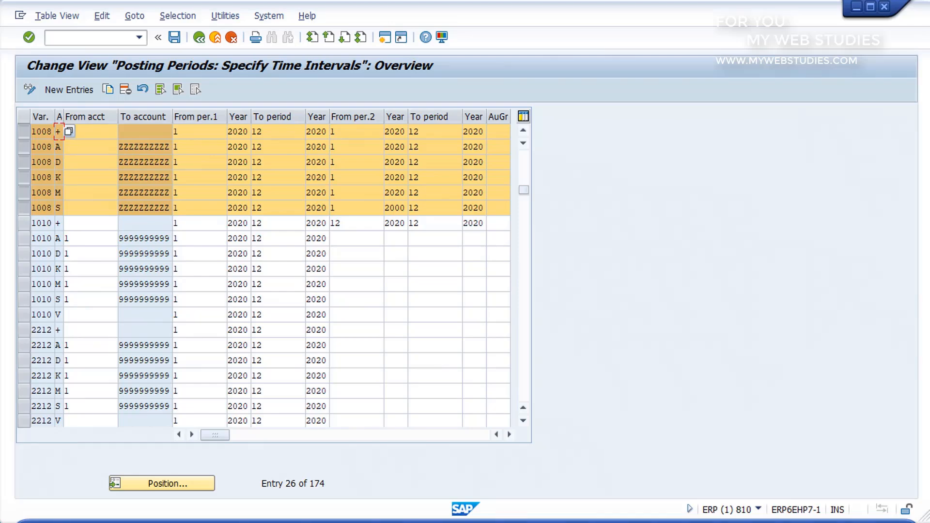
click(90, 163)
text(5000)
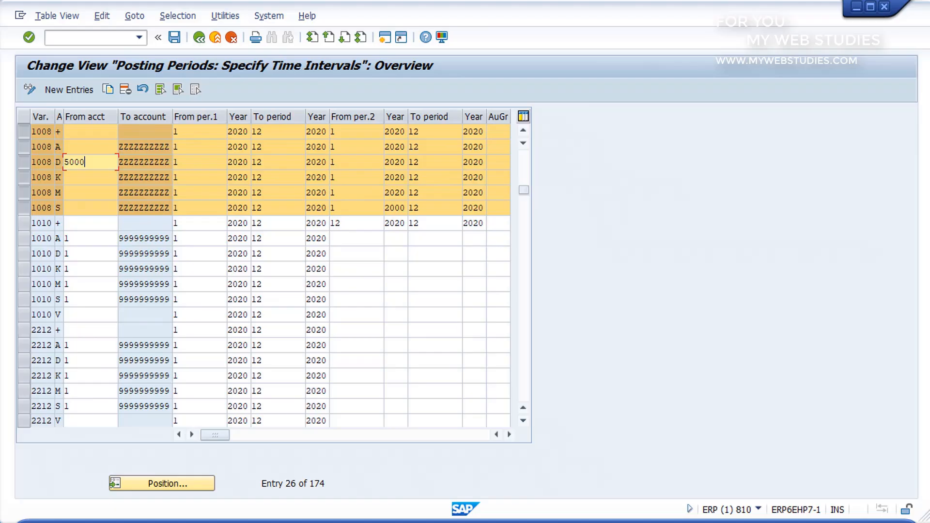
key(Tab)
key(Delete)
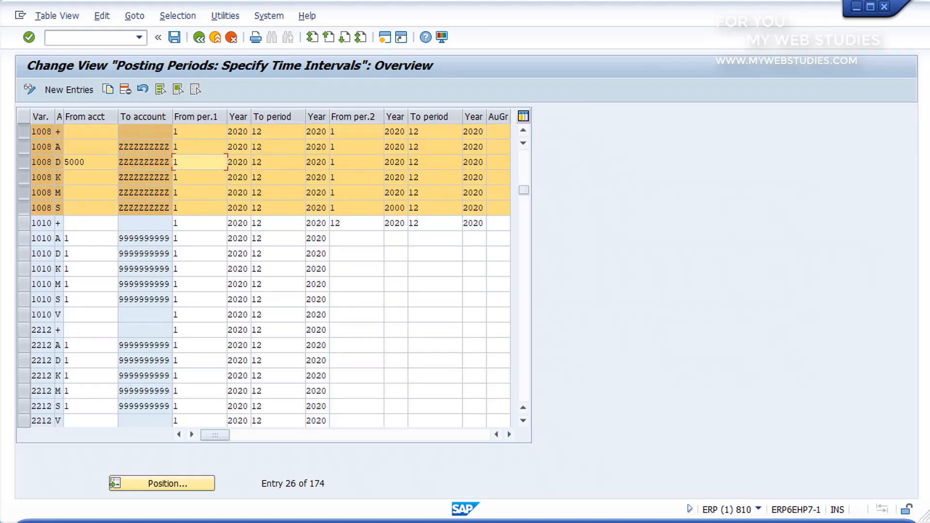
text(2)
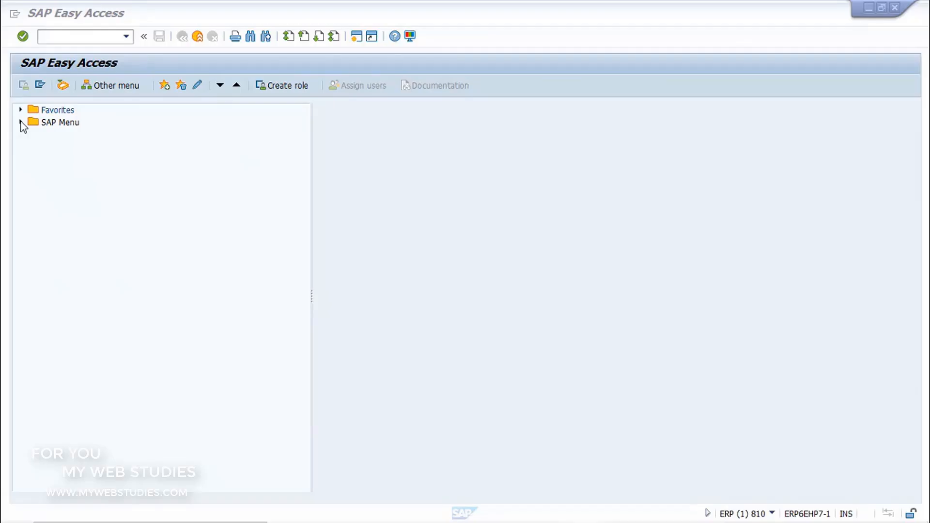
Open the F-28 Incoming Payments transaction from Document Entry under Accounts Receivable in Financial Accounting
click(21, 122)
click(34, 184)
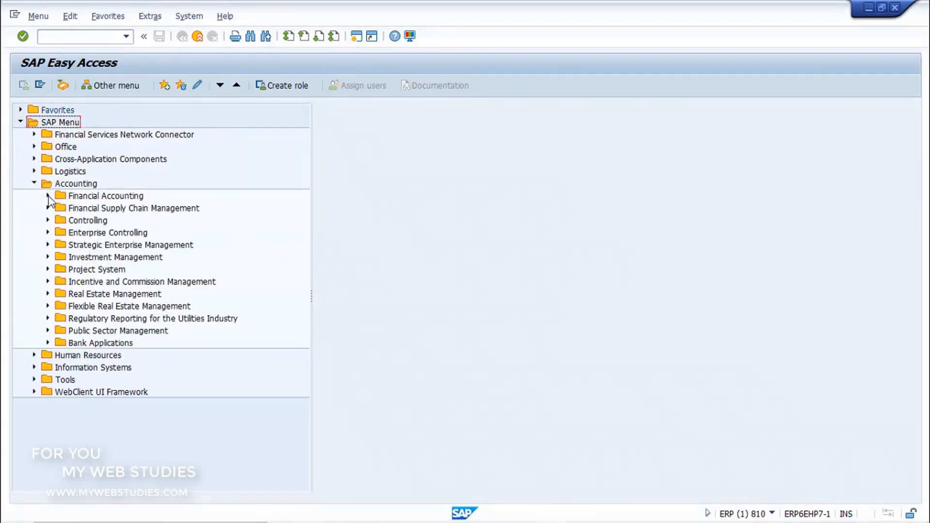
click(48, 195)
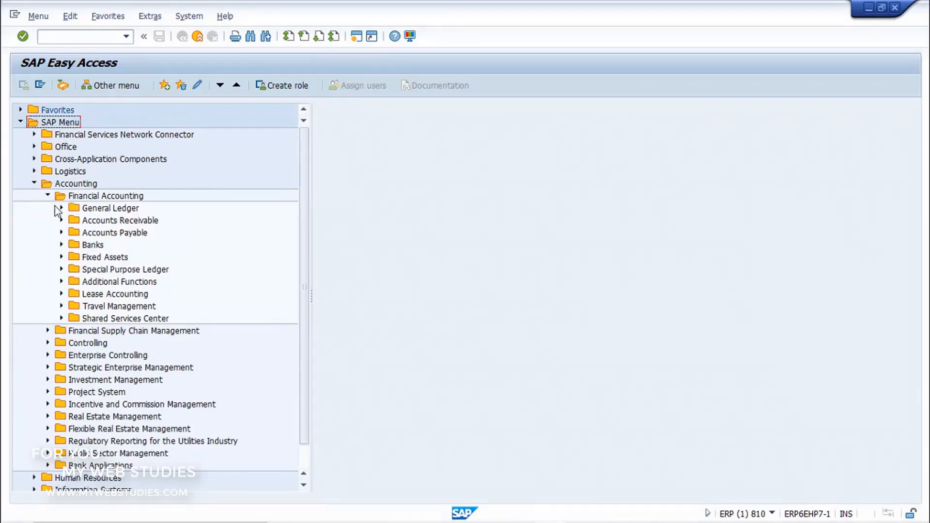
click(62, 220)
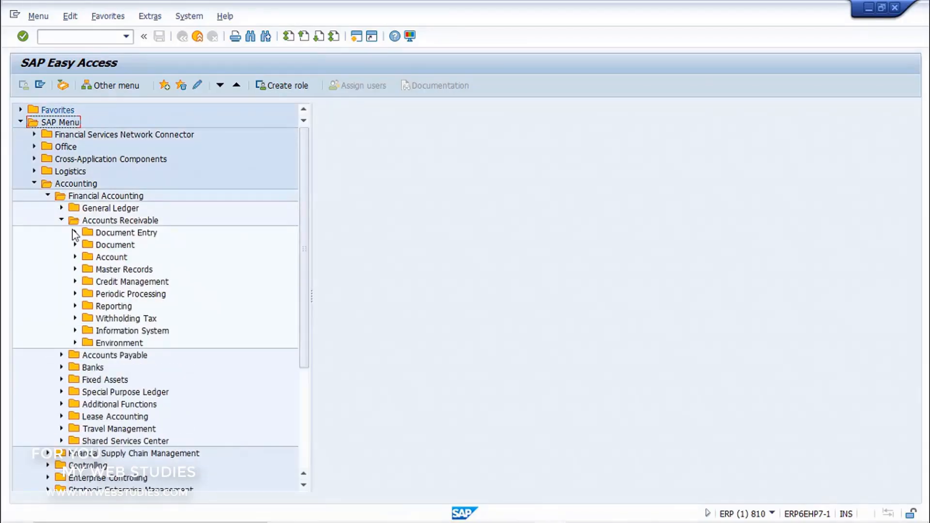
click(75, 233)
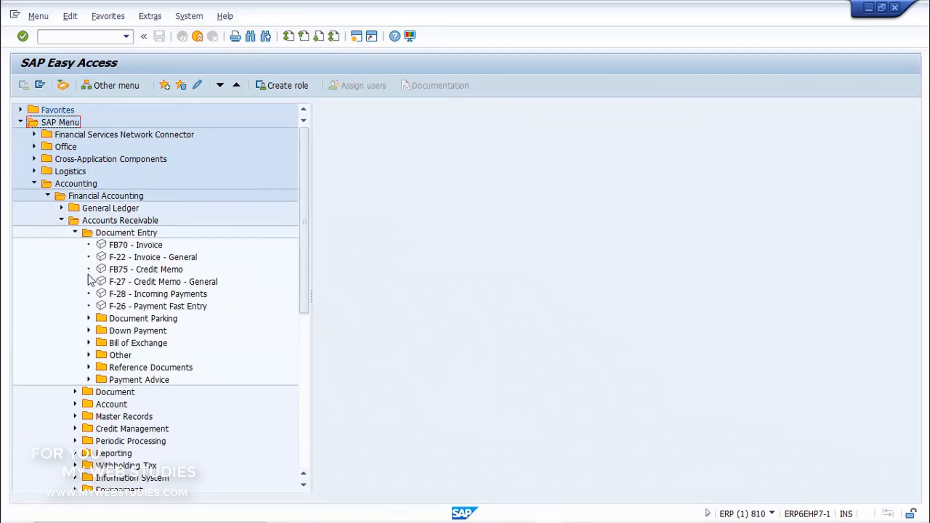
click(100, 295)
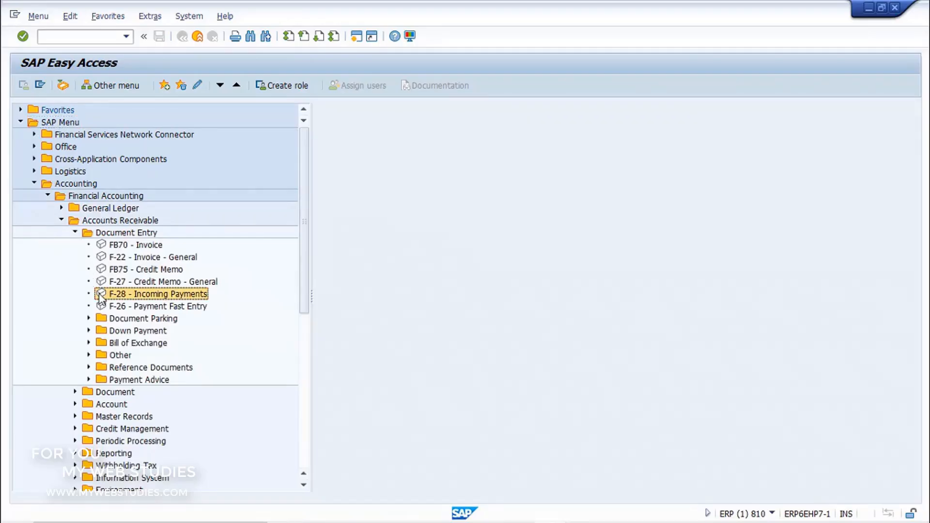
double_click(101, 294)
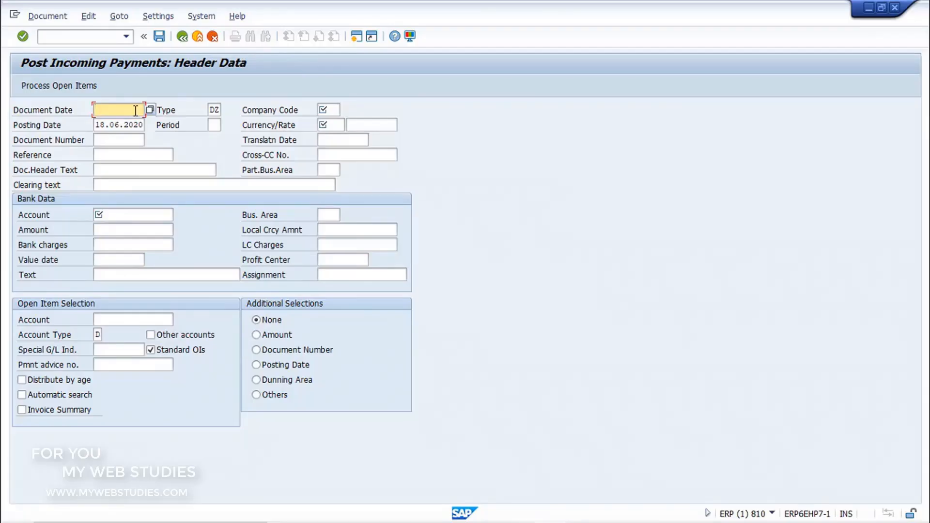
Set the document date to 18.06.2020 and look up DZ Customer payment in the document type list, leaving the type as it is
text(18.06.2020)
click(216, 109)
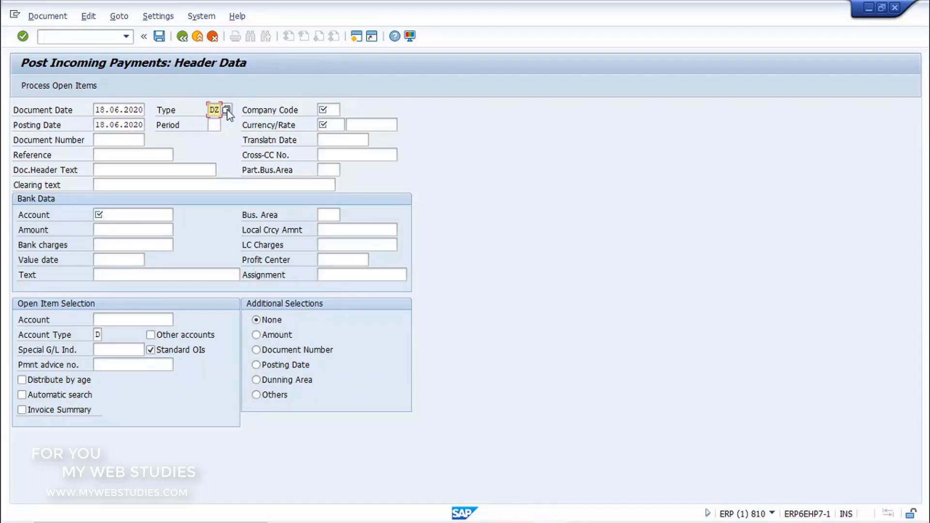
click(226, 109)
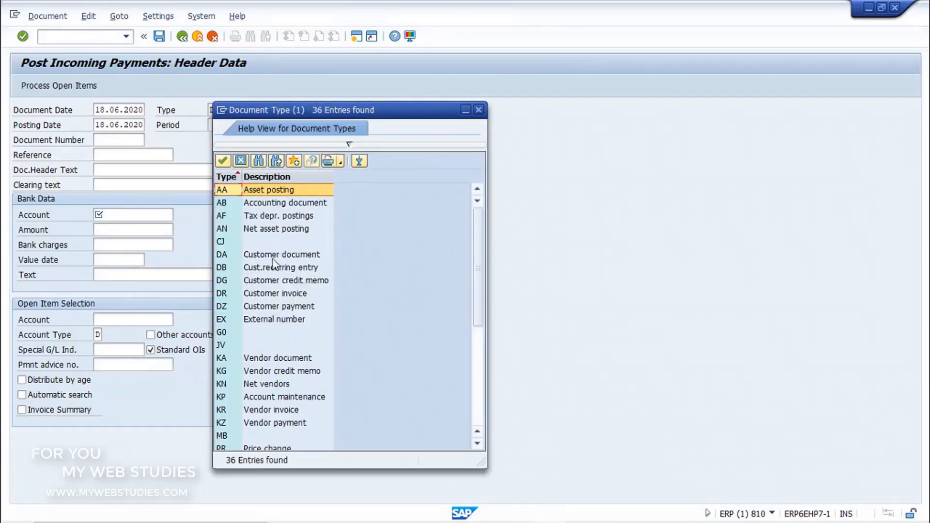
click(296, 309)
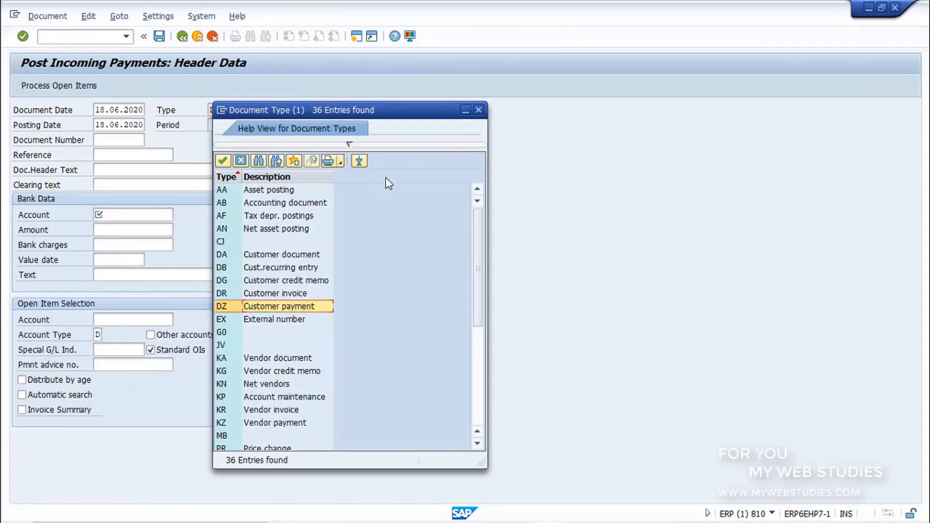
click(478, 110)
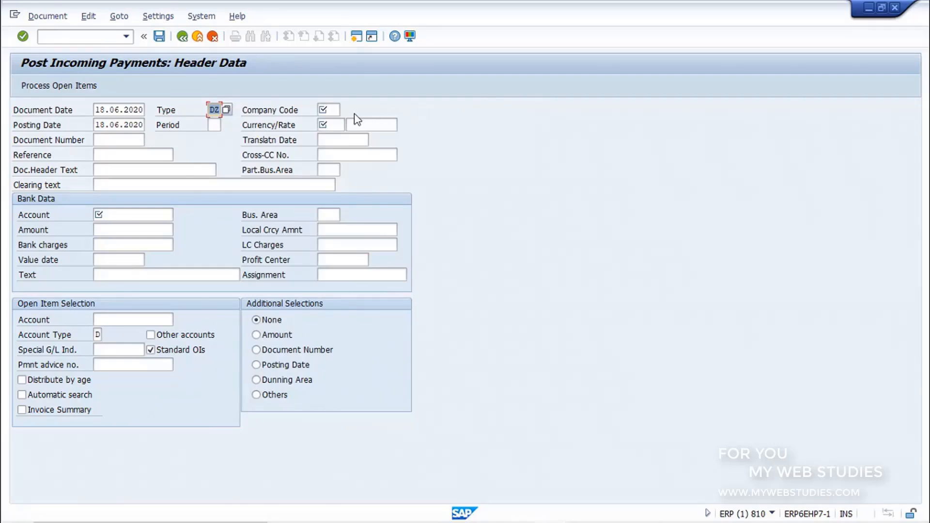
Set the company code to 1000 and the currency to EUR in the incoming payment header
click(337, 112)
text(1000)
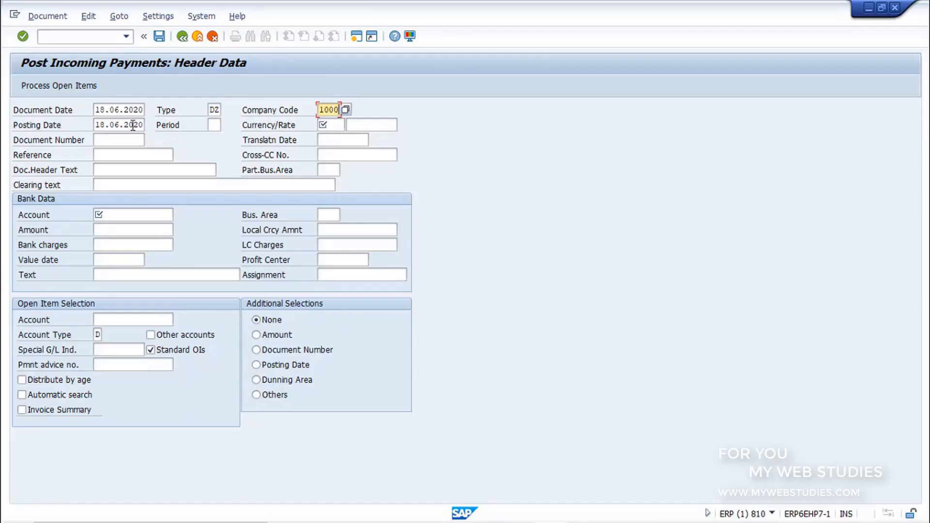
click(133, 126)
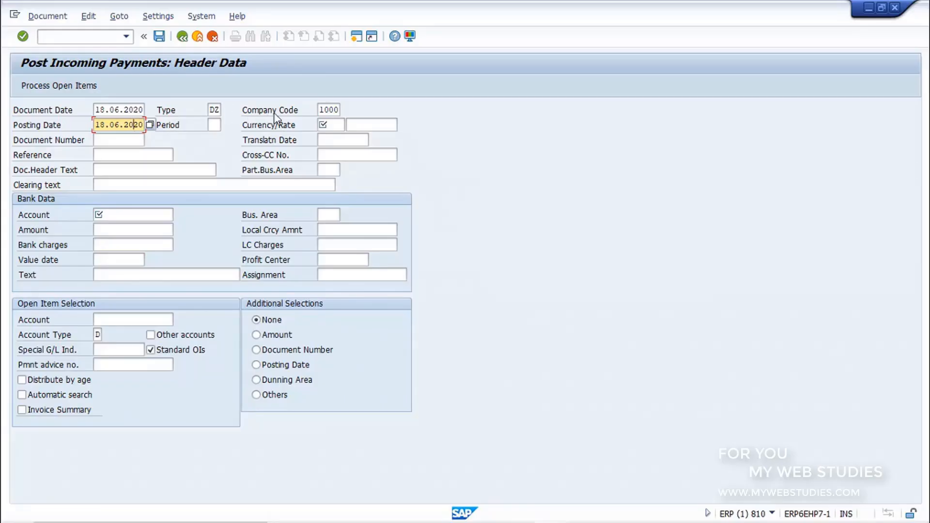
click(337, 125)
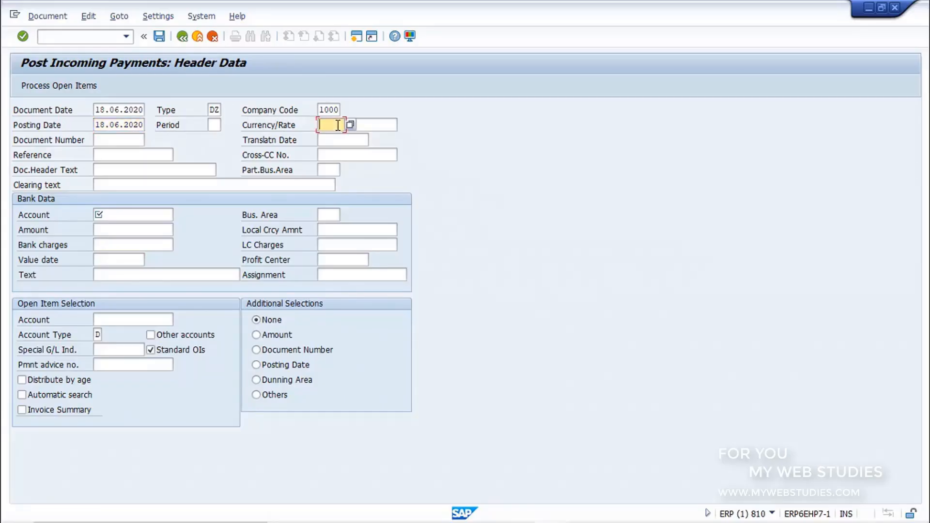
text(eur)
Enter the bank G/L account and an amount of 18000 as bank data, and the customer's account number in the open item selection
click(170, 214)
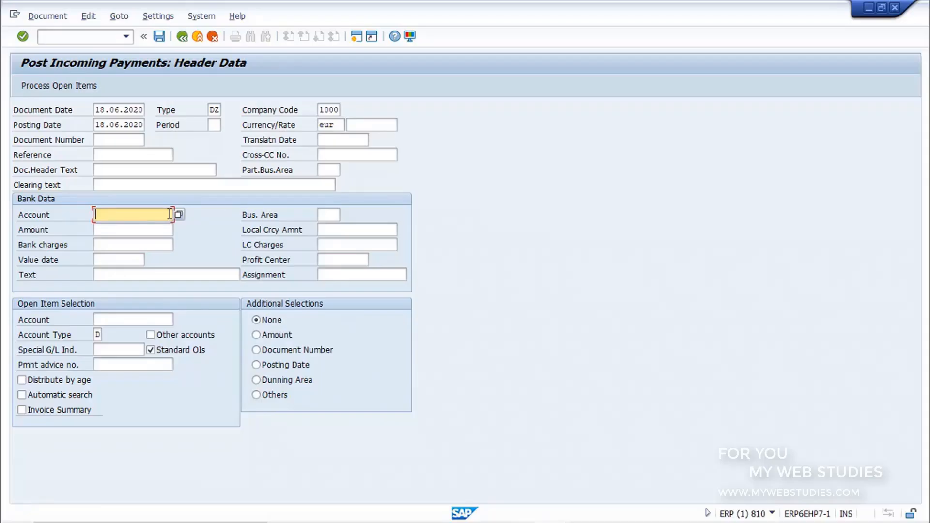
text(285000)
click(172, 229)
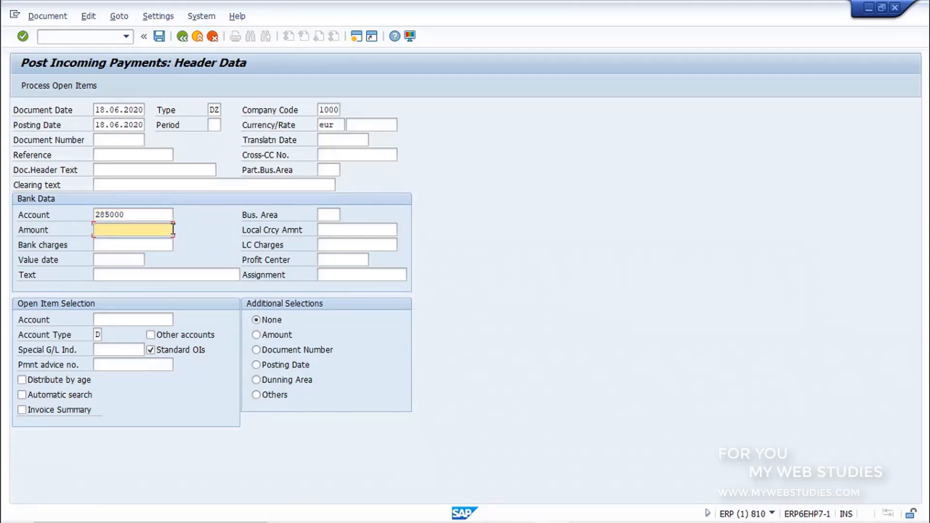
text(18000)
click(172, 321)
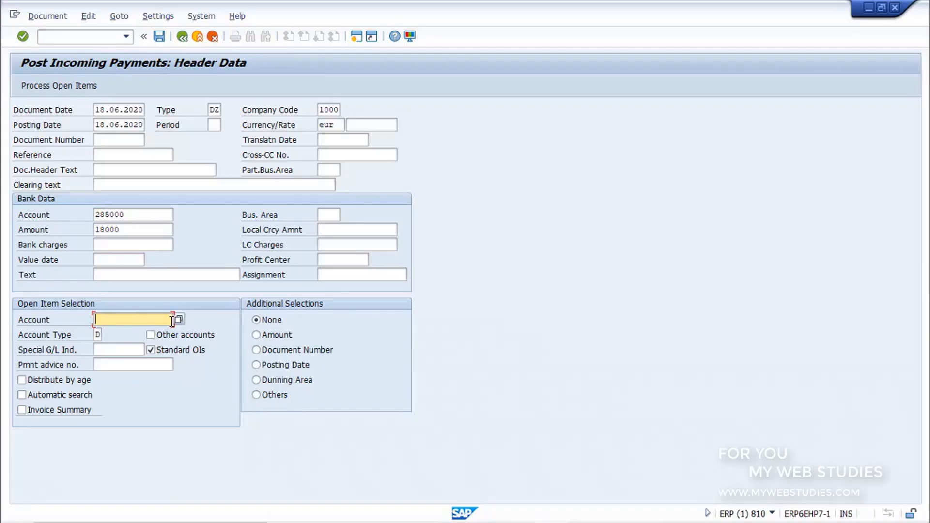
text(50000043)
Look up D Customers in the list of account types for the open item selection, leaving the type as it is
click(95, 335)
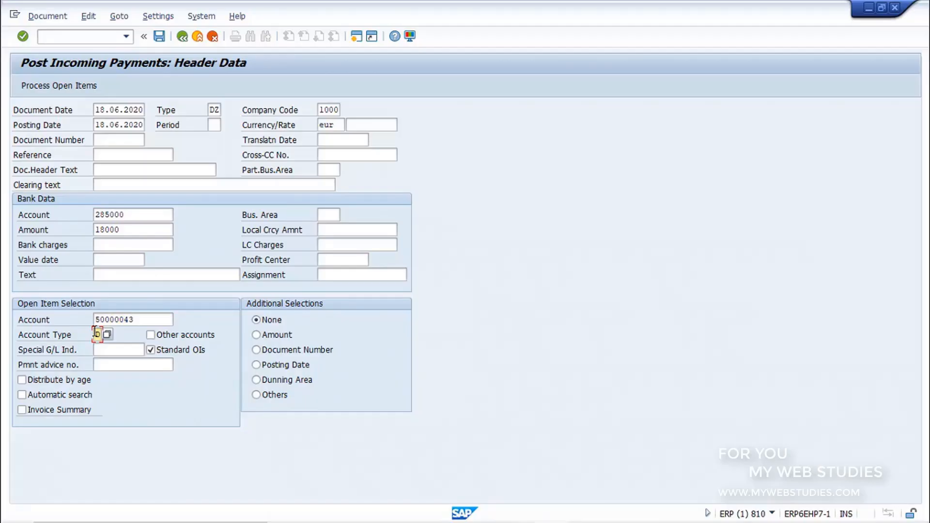
click(108, 334)
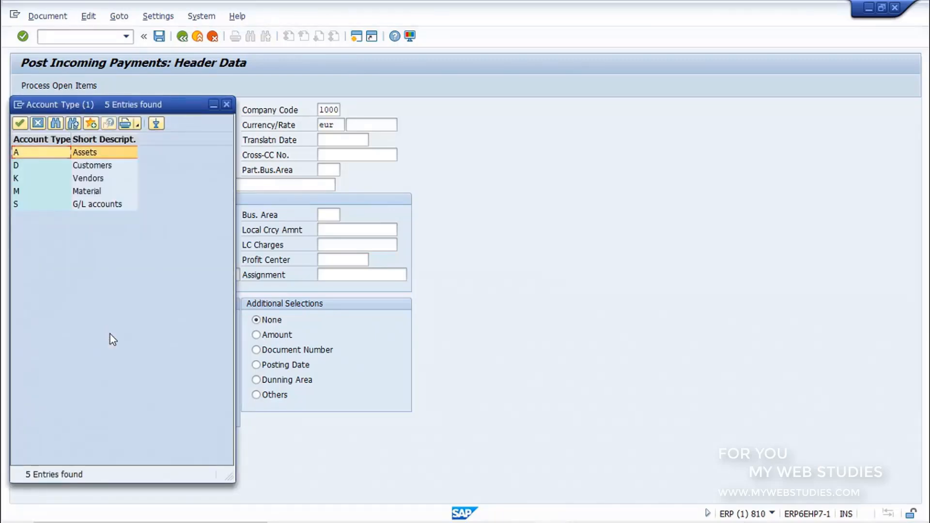
click(126, 168)
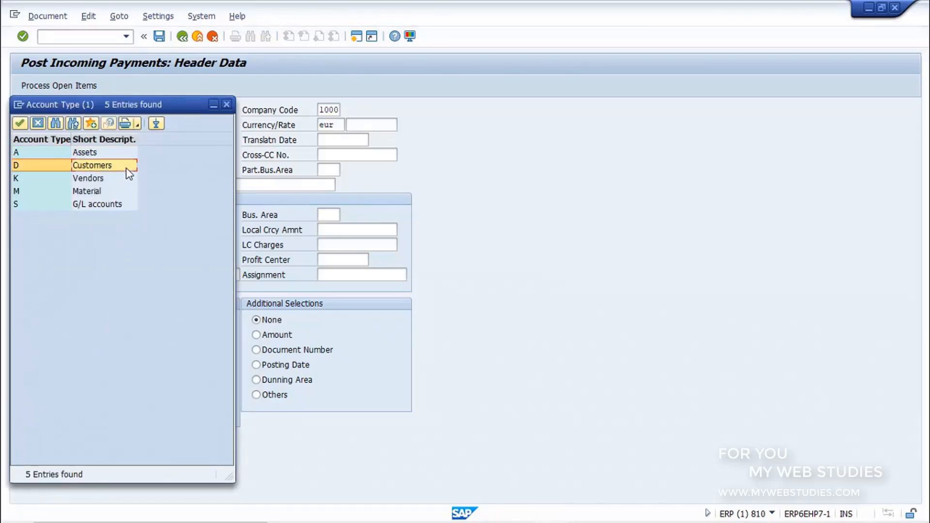
click(227, 104)
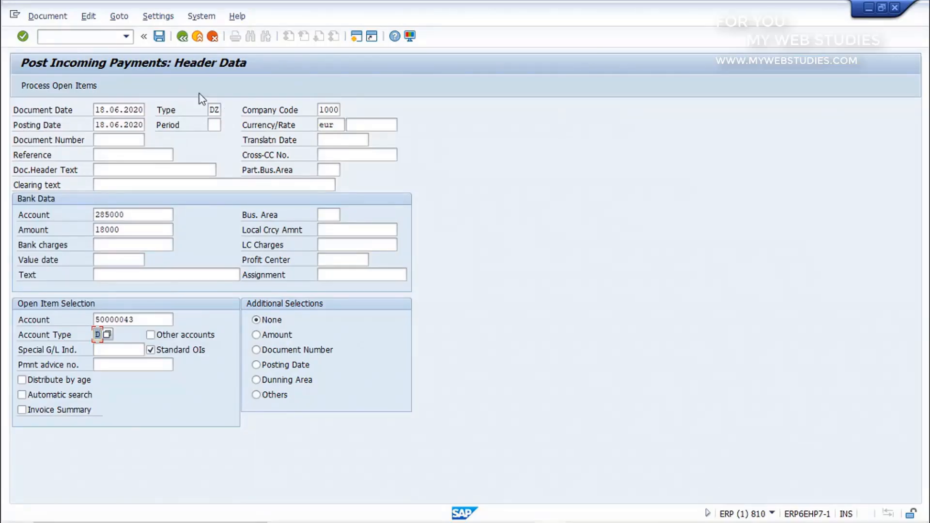
Process the customer's open items, check the invoice item against the assigned and not assigned amounts, and post the incoming payment
click(70, 85)
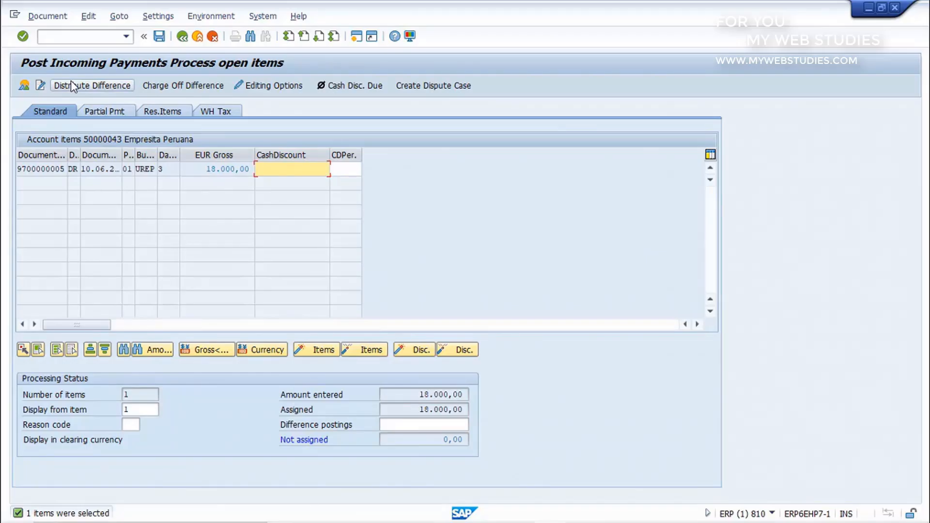
click(50, 168)
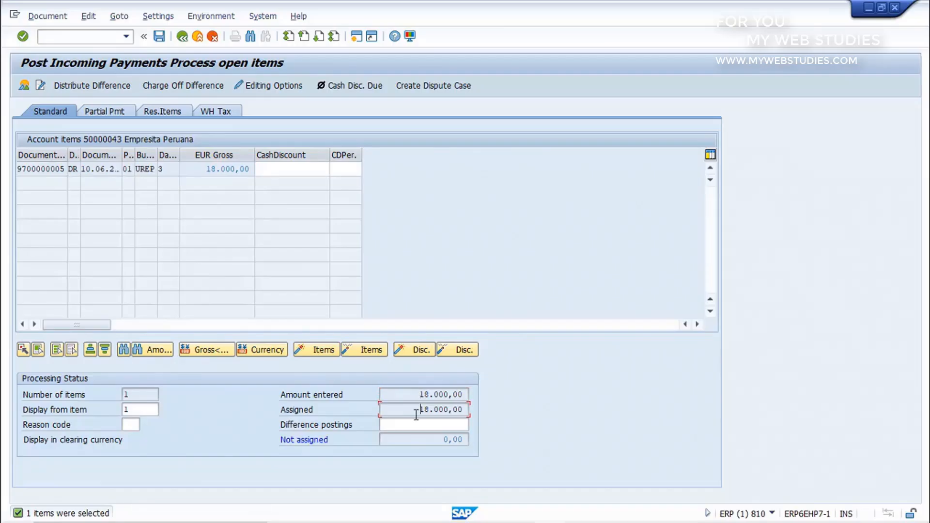
click(412, 437)
click(160, 38)
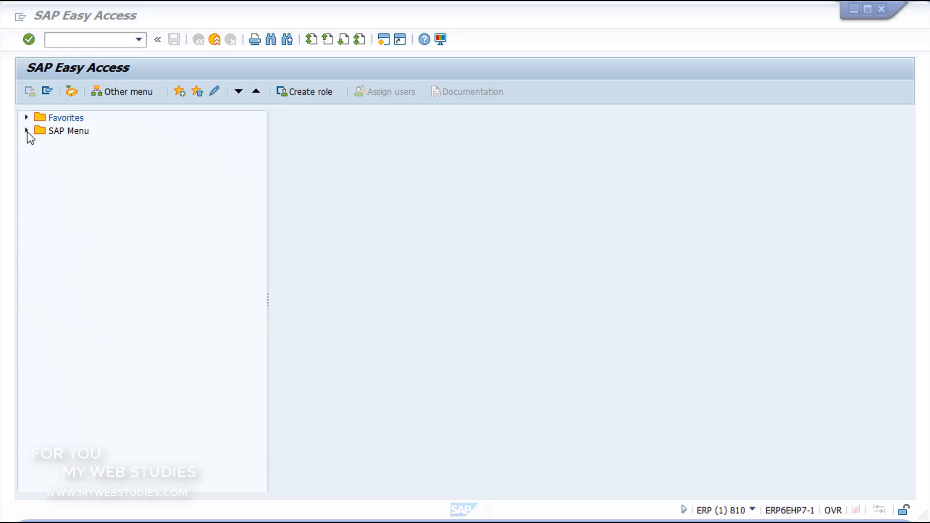
Open the SAP Reference IMG through SPRO - Execute Project, found in the IMG folder of Customizing under Tools
click(27, 131)
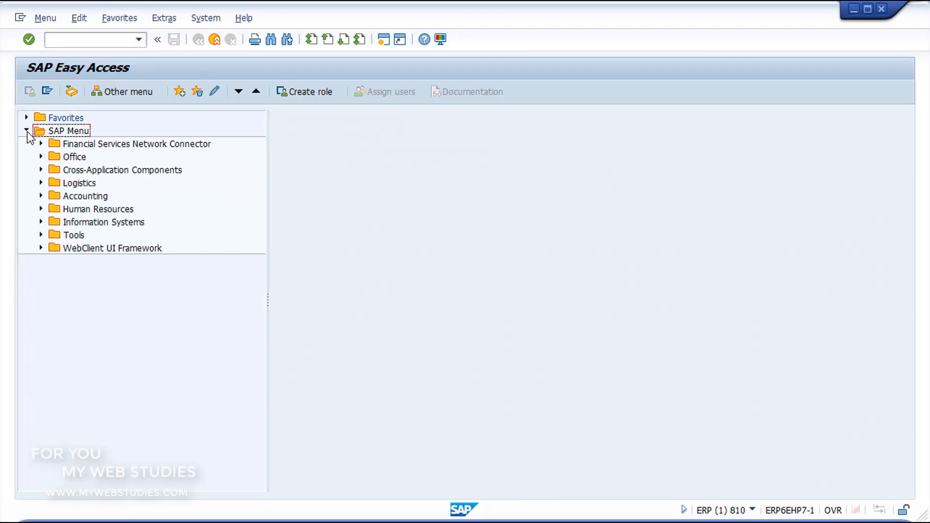
click(41, 235)
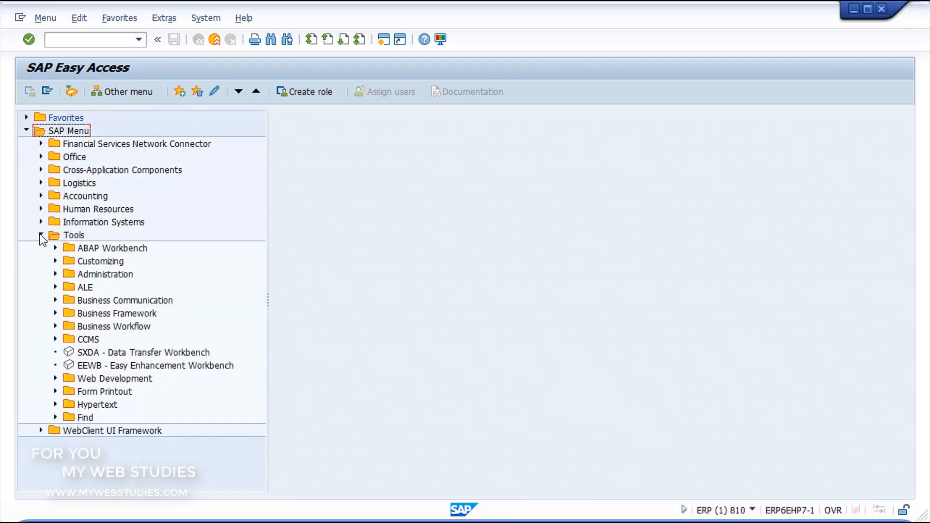
click(55, 261)
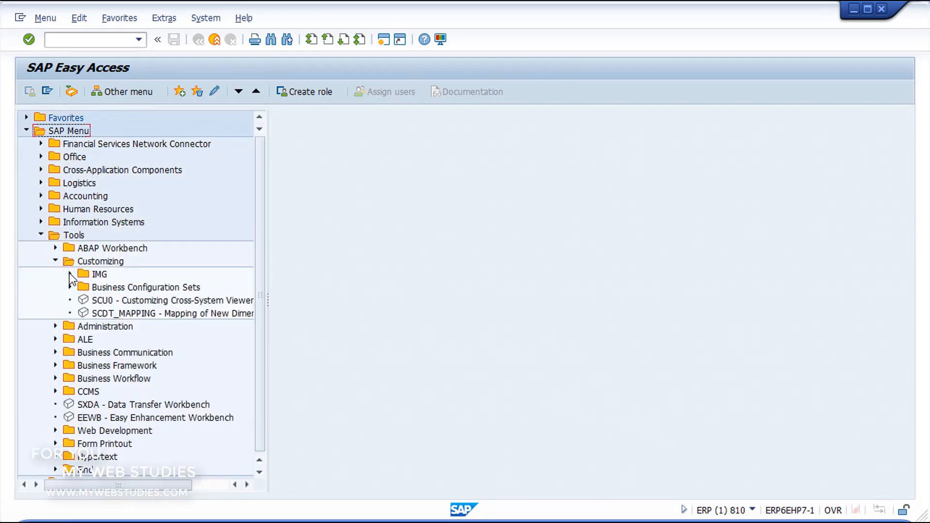
click(70, 274)
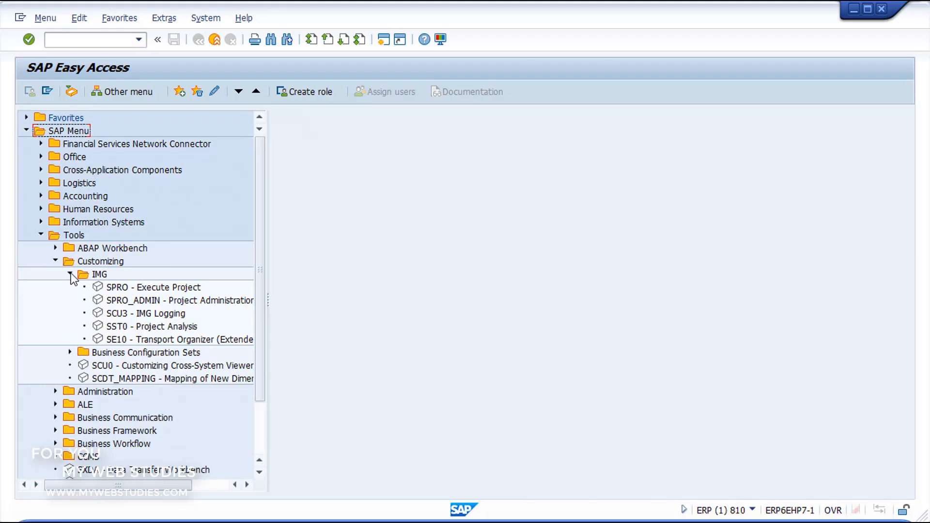
click(109, 287)
double_click(110, 287)
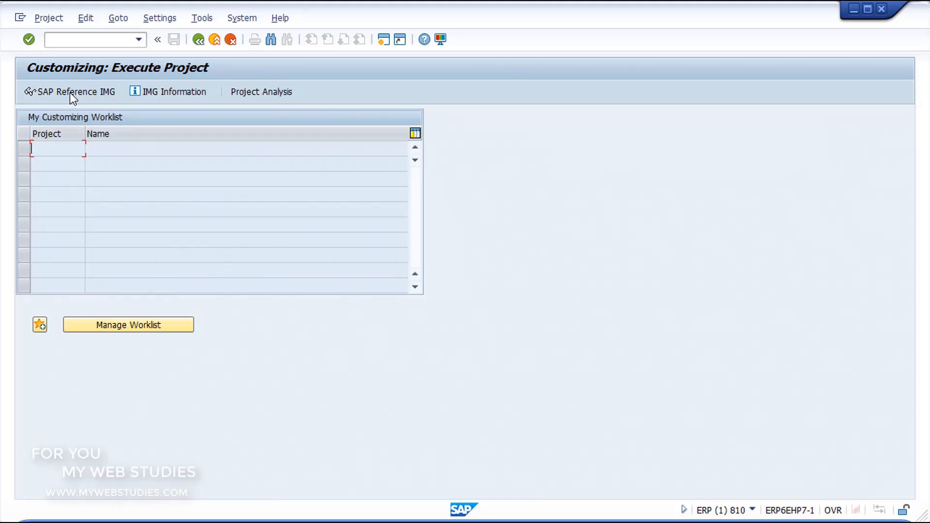
click(70, 92)
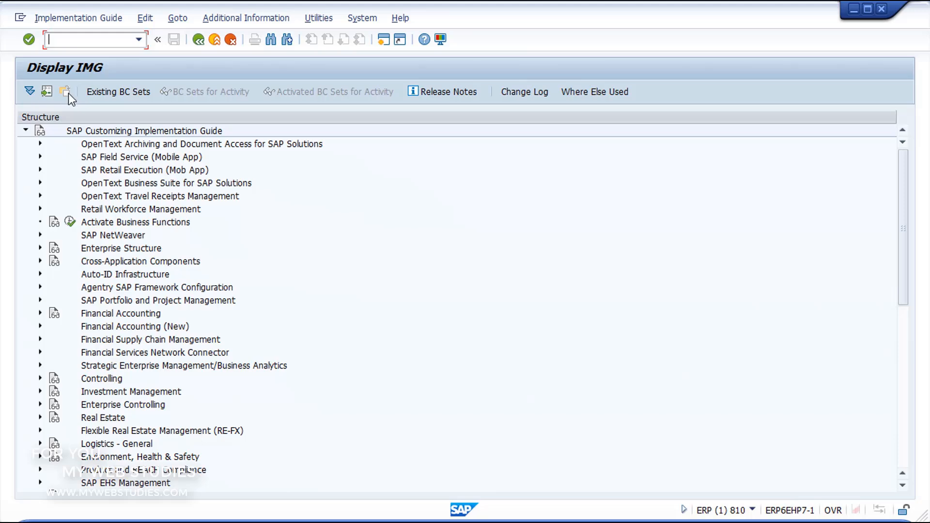
Open Enter Global Parameters under Global Parameters for Company Code in Financial Accounting Global Settings (New)
click(40, 328)
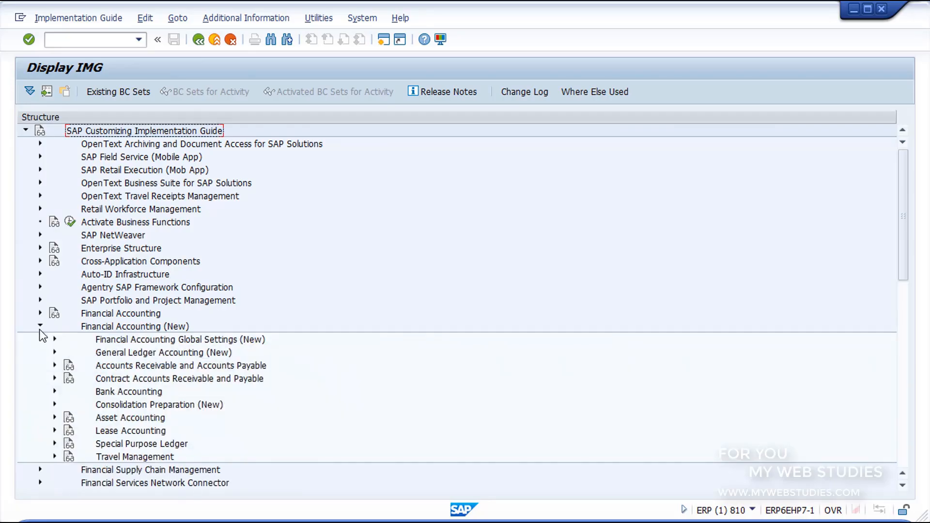
click(54, 339)
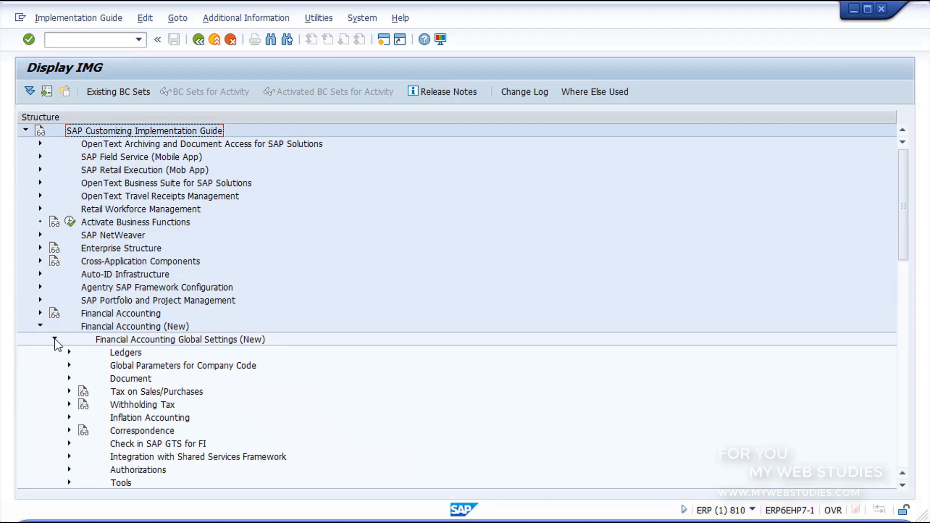
click(69, 365)
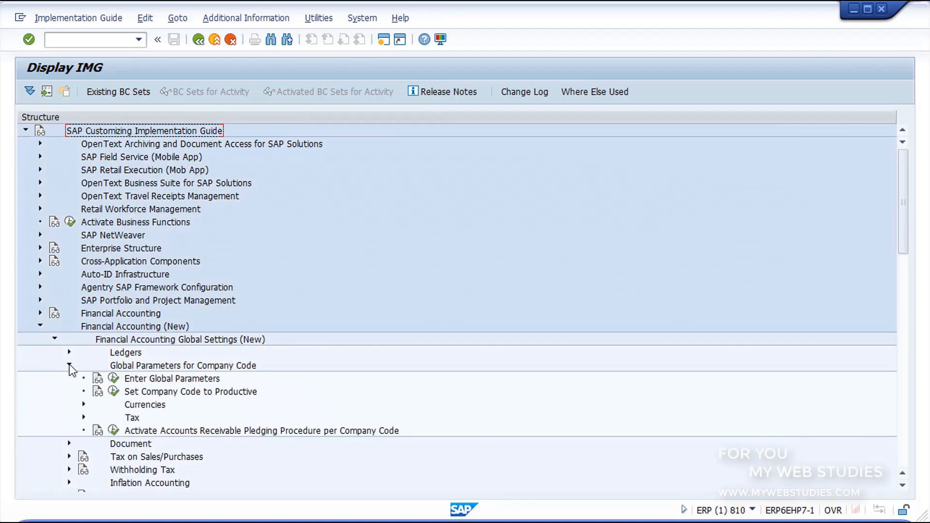
click(111, 381)
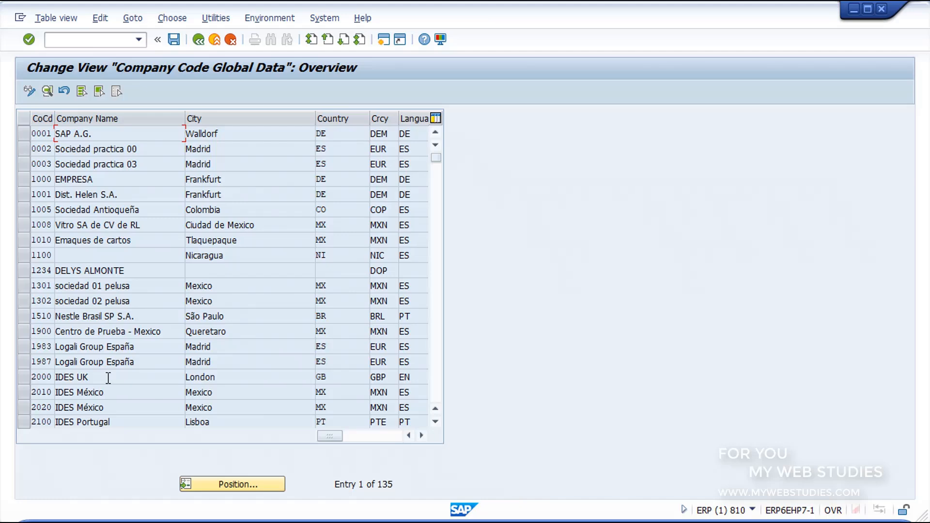
Position the company code list at GR10 and open the global data details of that company code
click(190, 489)
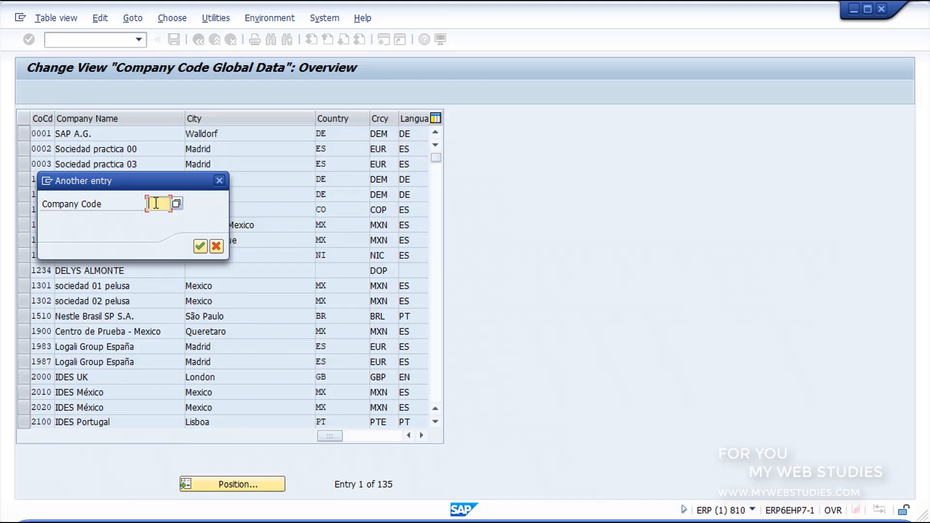
text(GR10)
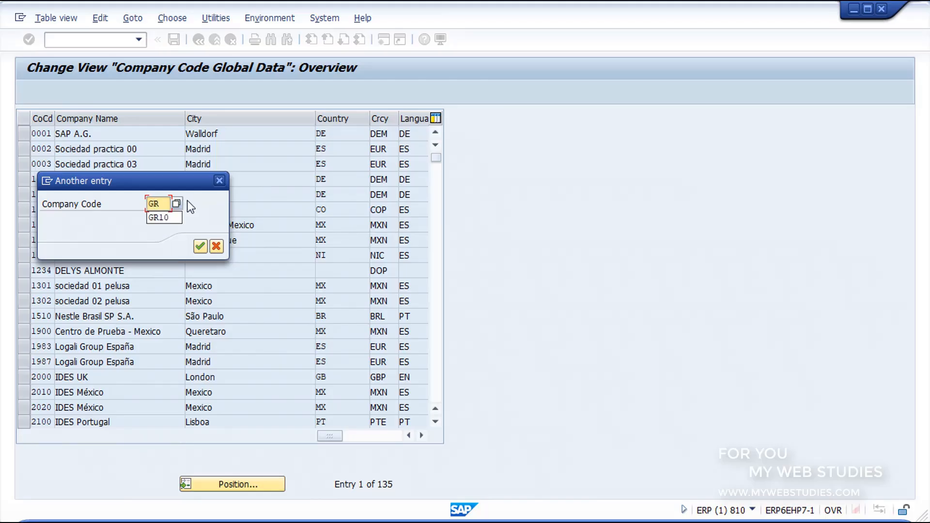
click(202, 249)
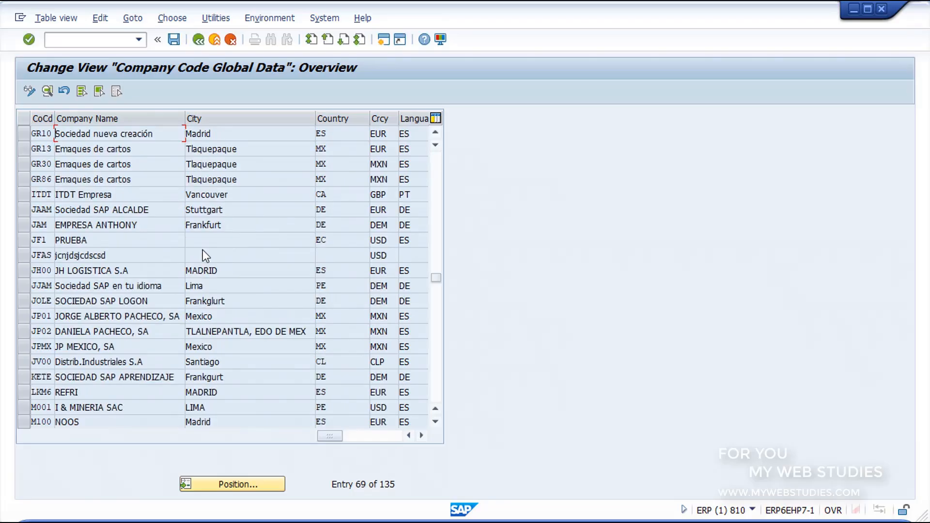
double_click(156, 134)
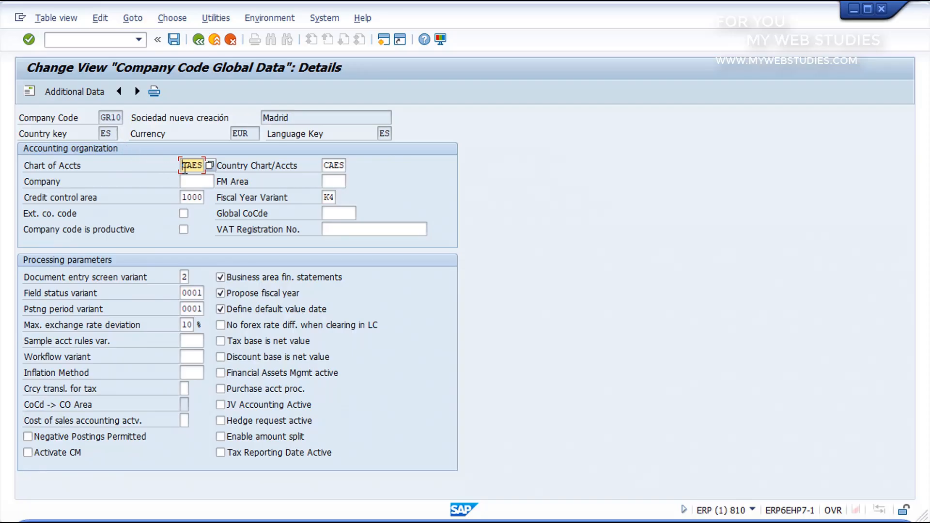
Assign company GR10 to the company code in its accounting organization data and save the change
click(197, 181)
text(GR10)
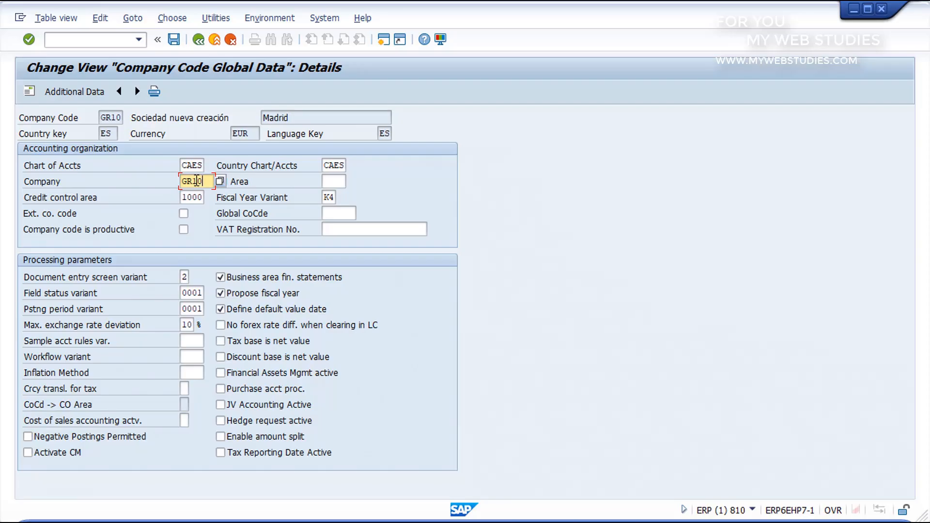
click(174, 40)
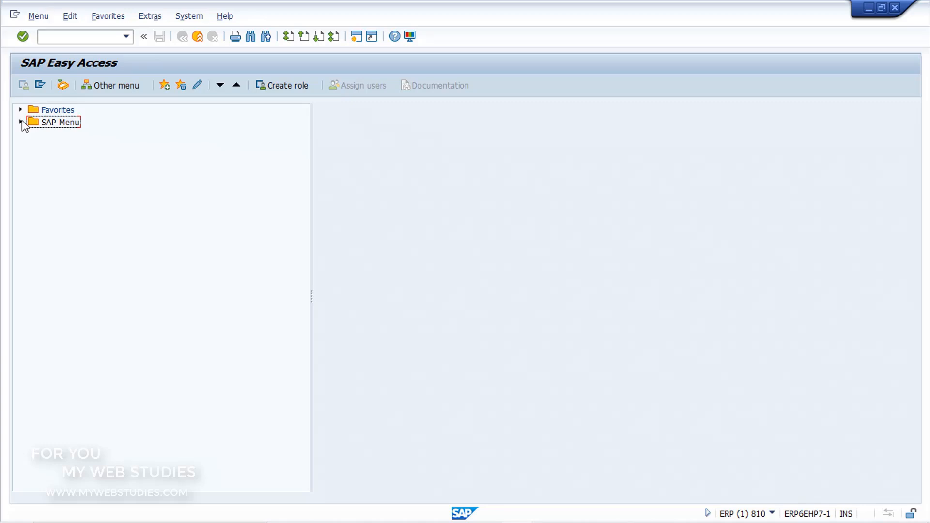
Open the FBL5N - Display/Change Line Items transaction from Account under Accounts Receivable in Financial Accounting
click(21, 122)
click(34, 183)
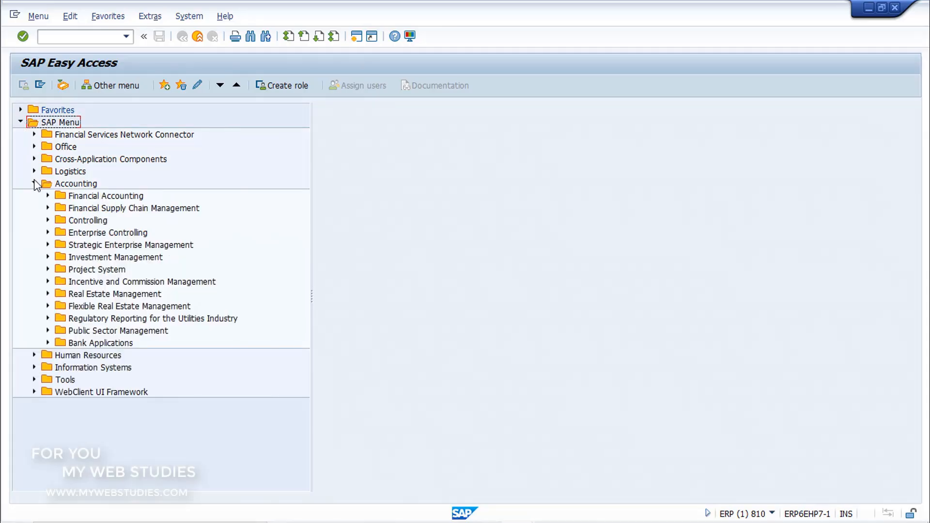
click(47, 195)
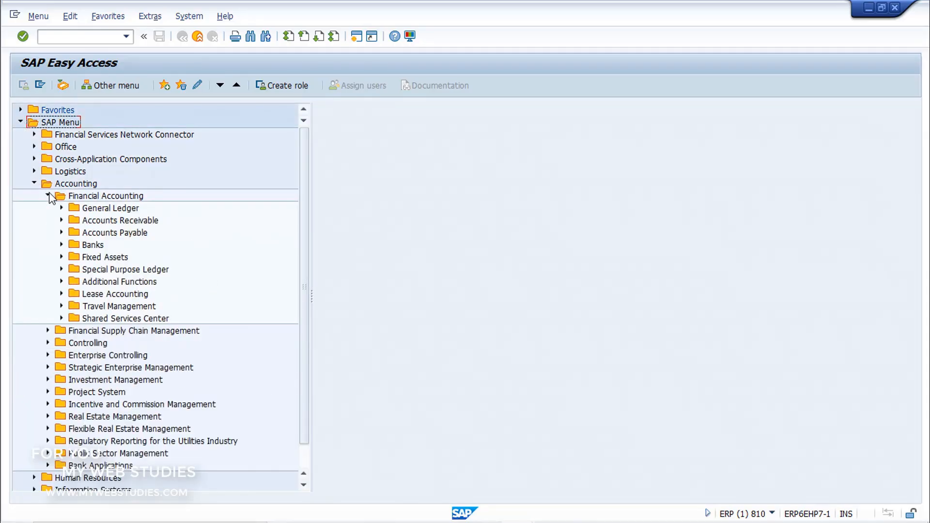
click(62, 219)
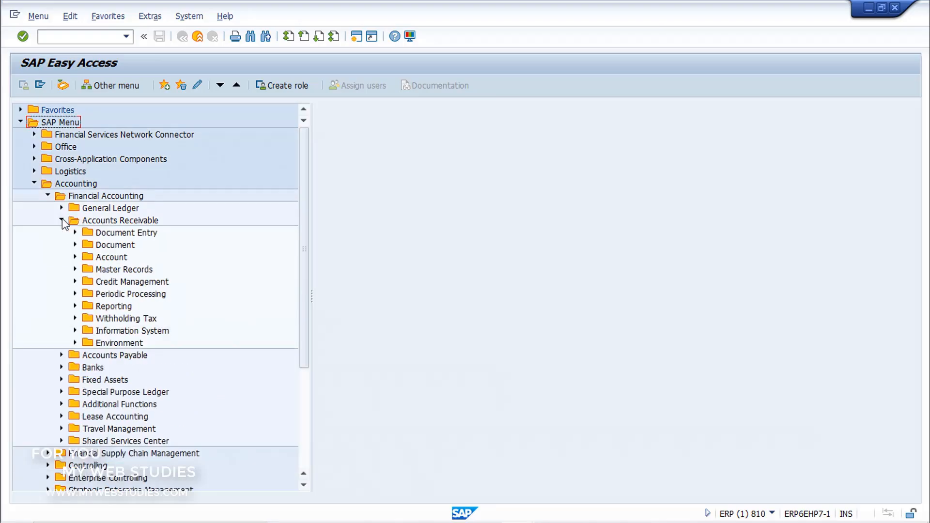
click(76, 257)
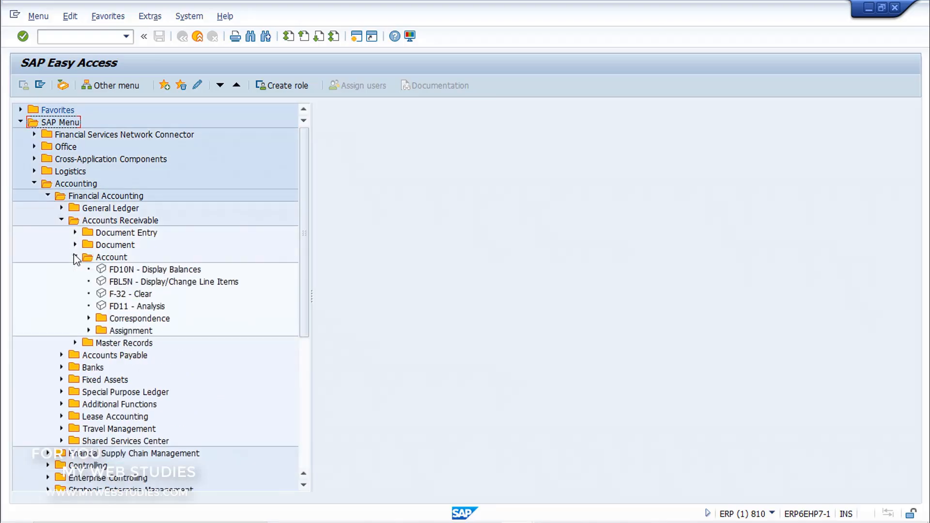
click(103, 285)
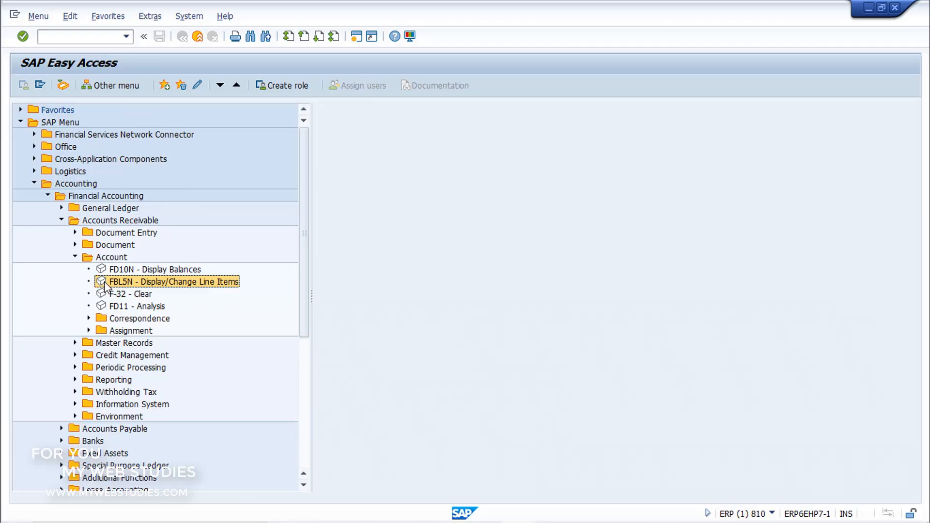
double_click(104, 284)
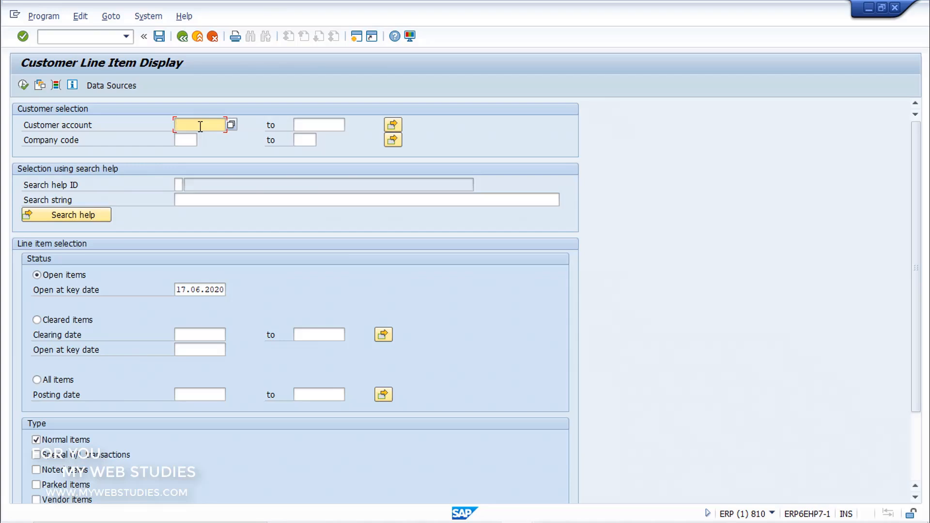
Set the line item status to All items and enter company code 1000 for the customer selection
click(191, 139)
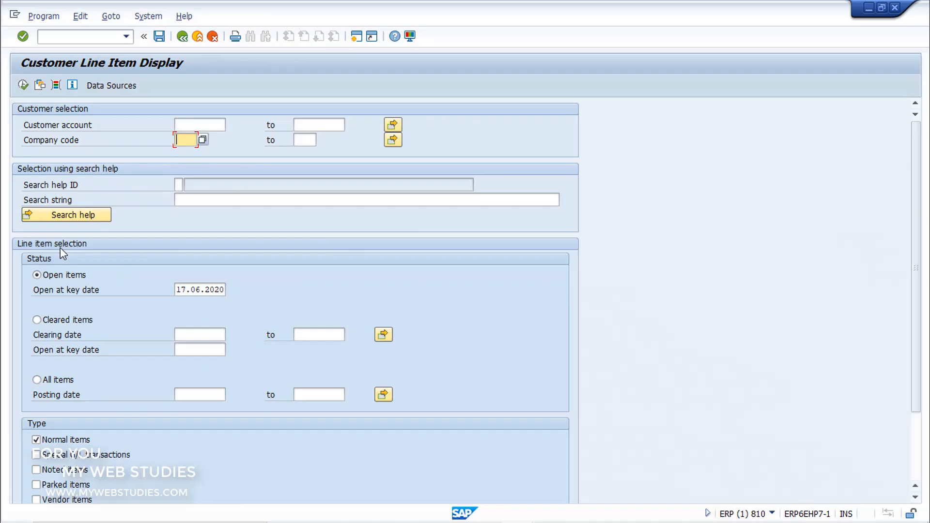
click(59, 275)
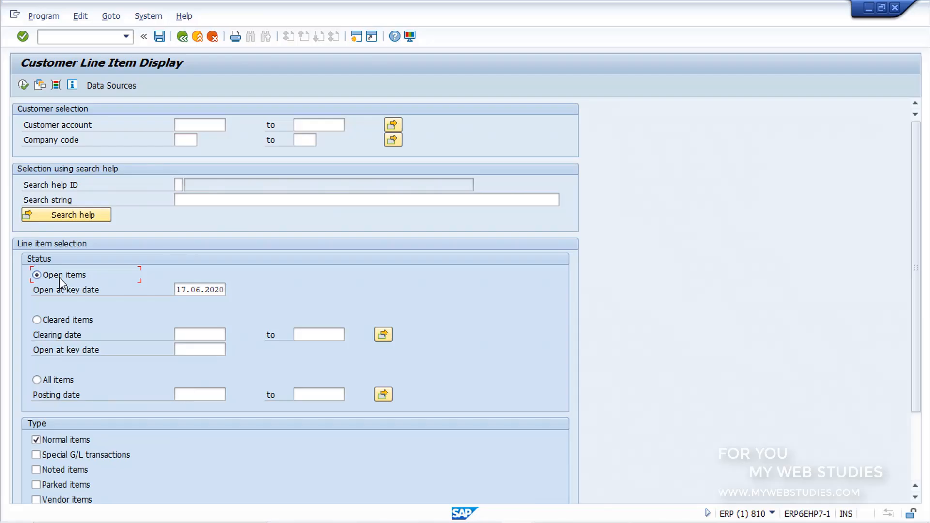
click(65, 321)
click(189, 140)
text(1000)
click(190, 125)
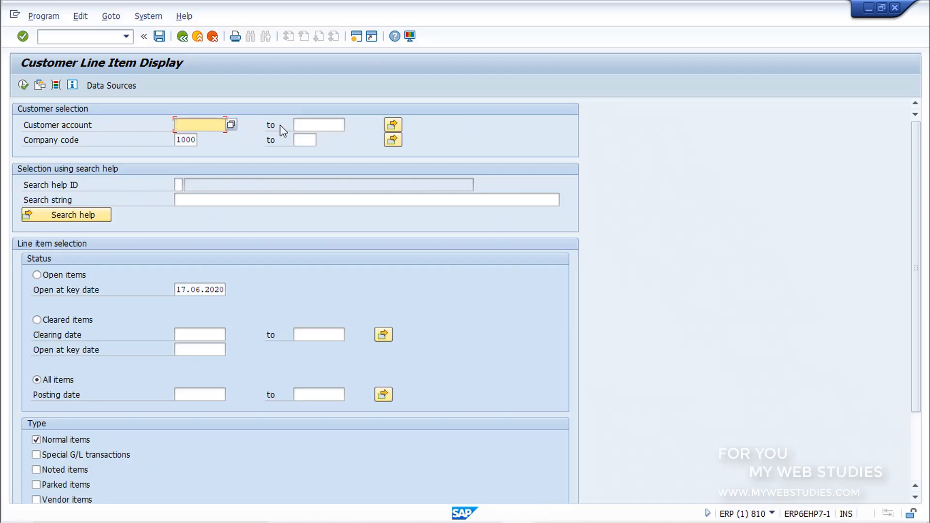
click(392, 126)
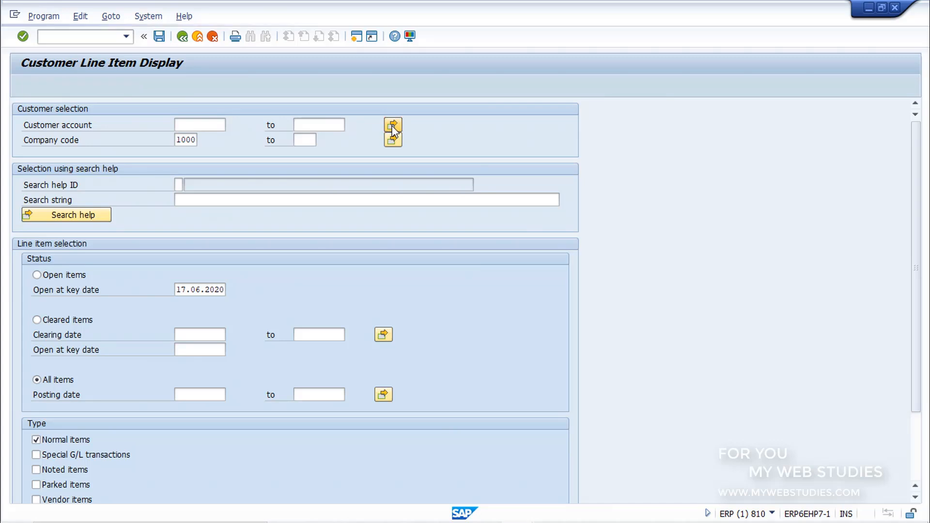
click(182, 144)
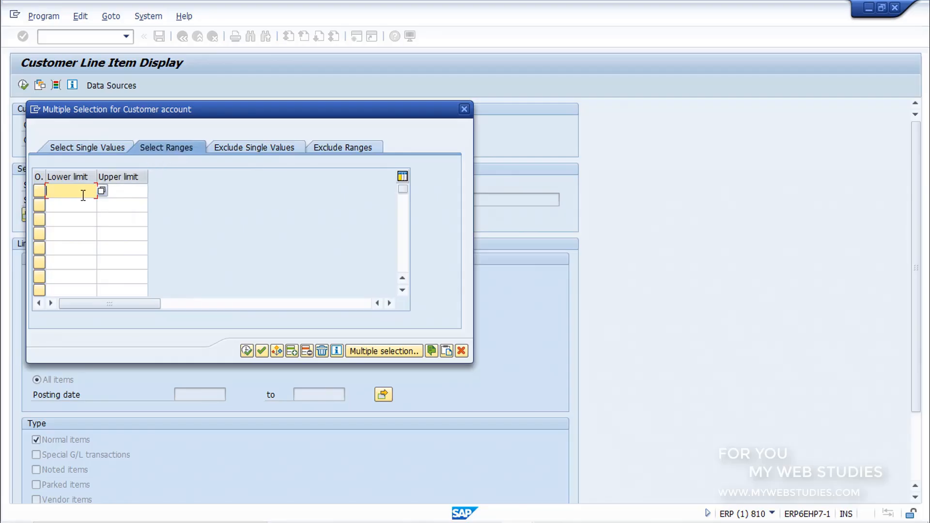
text(0)
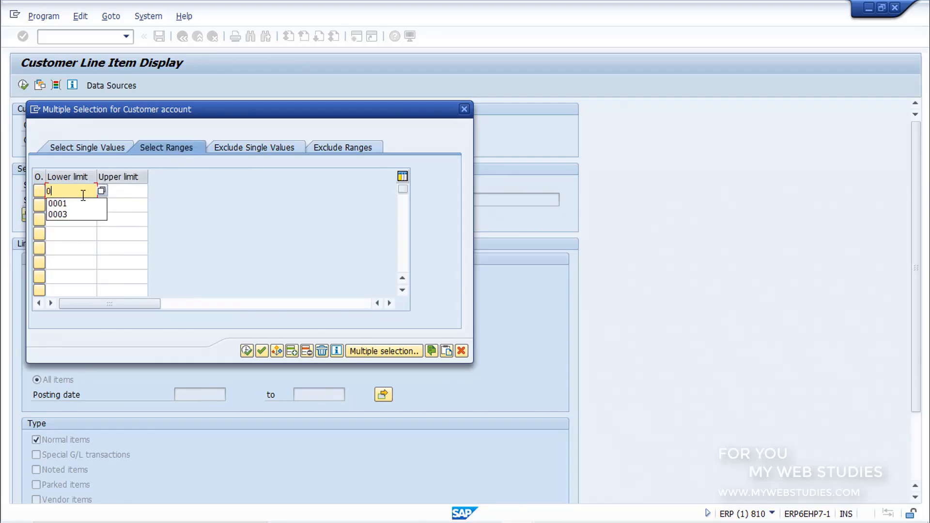
click(131, 194)
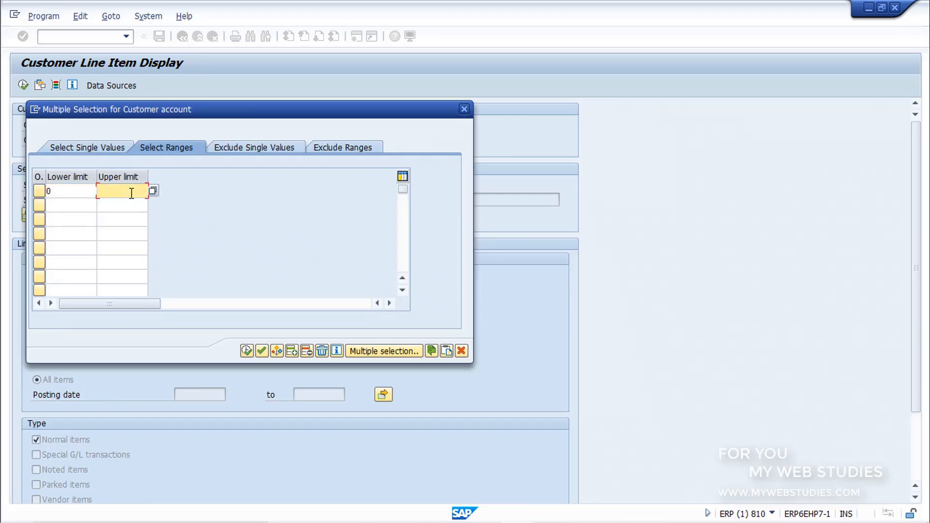
text(9999999999)
click(246, 350)
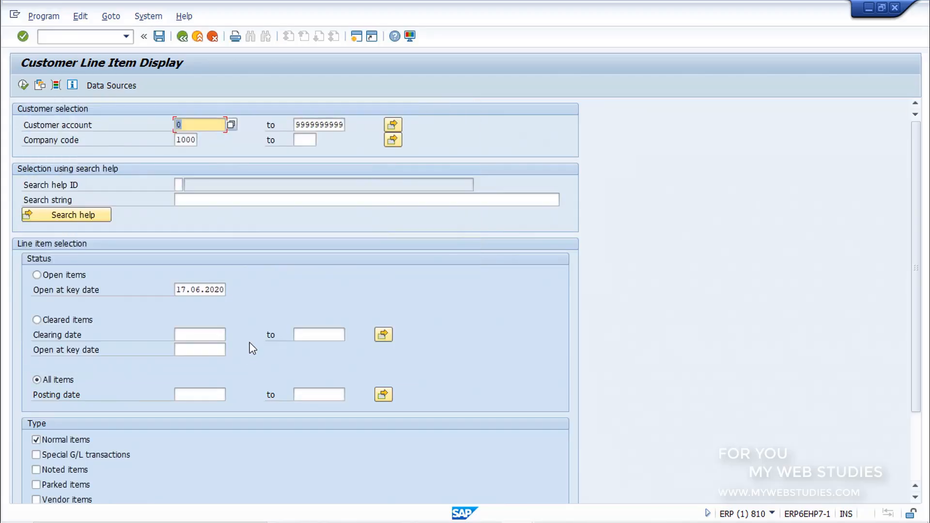
click(208, 124)
click(22, 86)
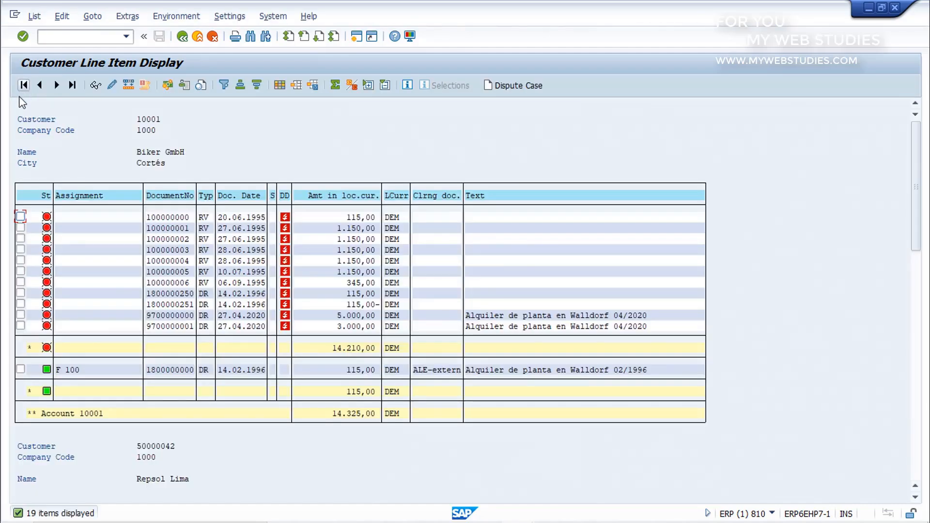
drag(12, 109, 204, 176)
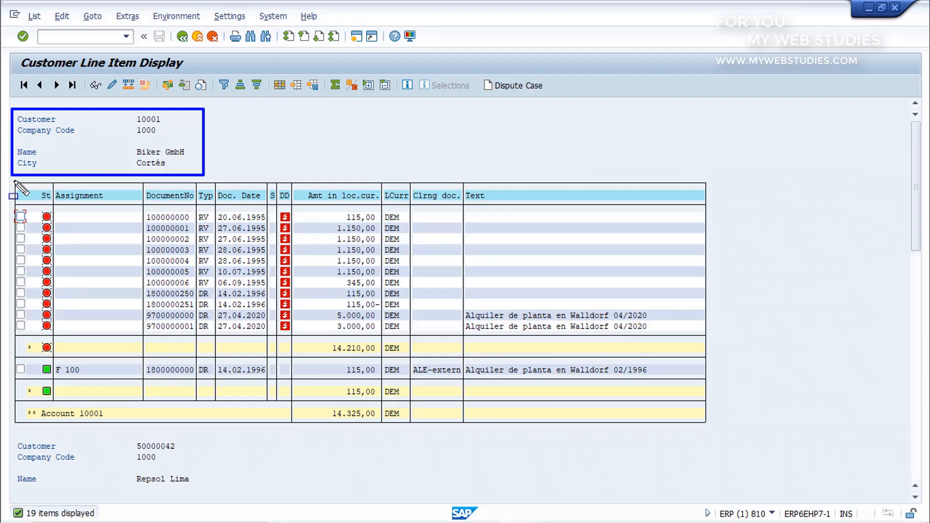
mouse_move(15, 182)
mouse_down()
mouse_move(581, 258)
mouse_move(742, 361)
mouse_up()
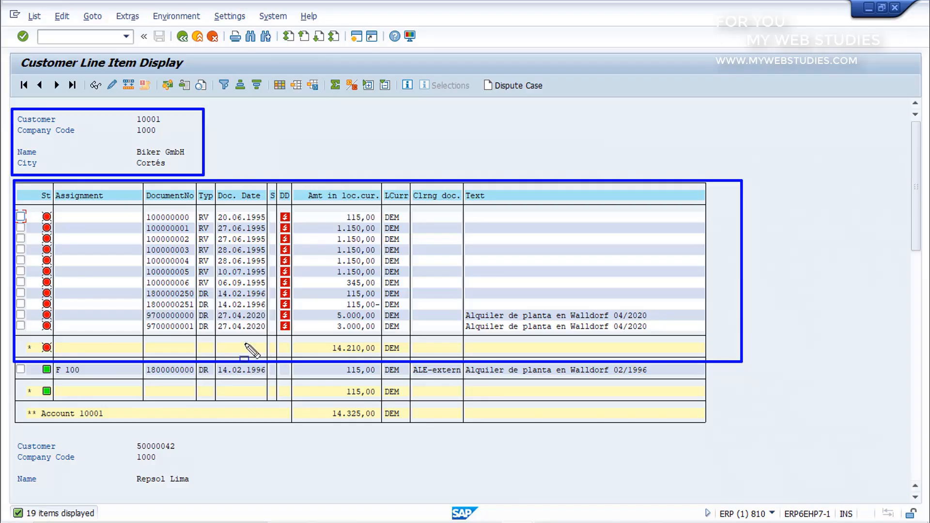
mouse_move(12, 361)
mouse_down()
mouse_move(744, 400)
mouse_move(747, 412)
mouse_up()
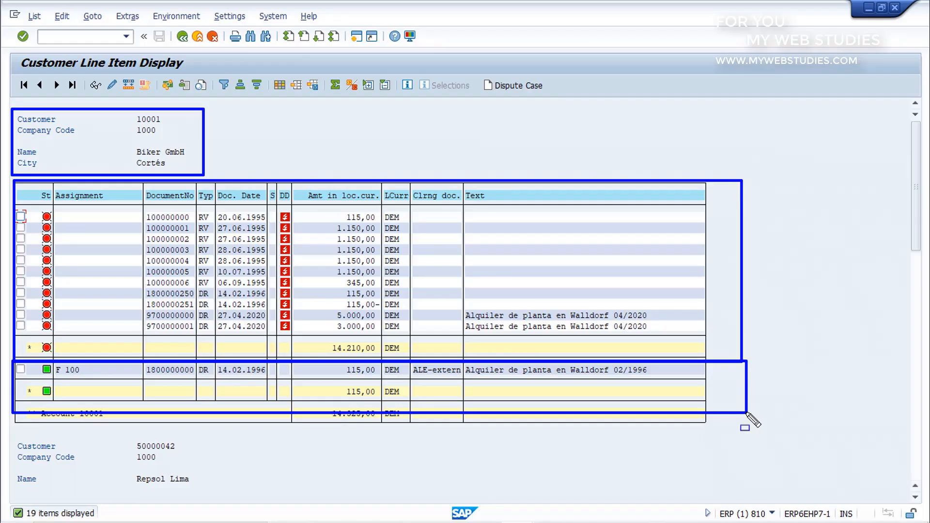
key(Escape)
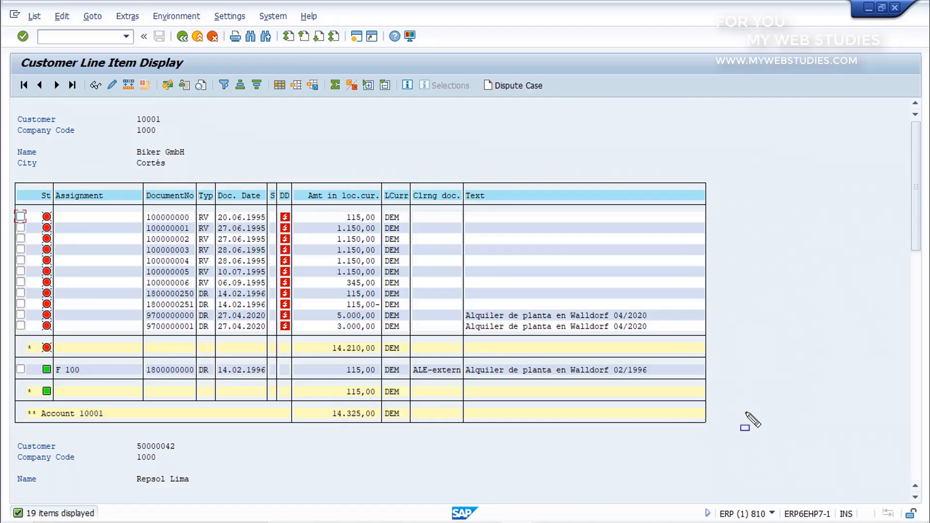
Examine the clearing document column in the line items of customer Repsol Lima
drag(921, 218, 921, 367)
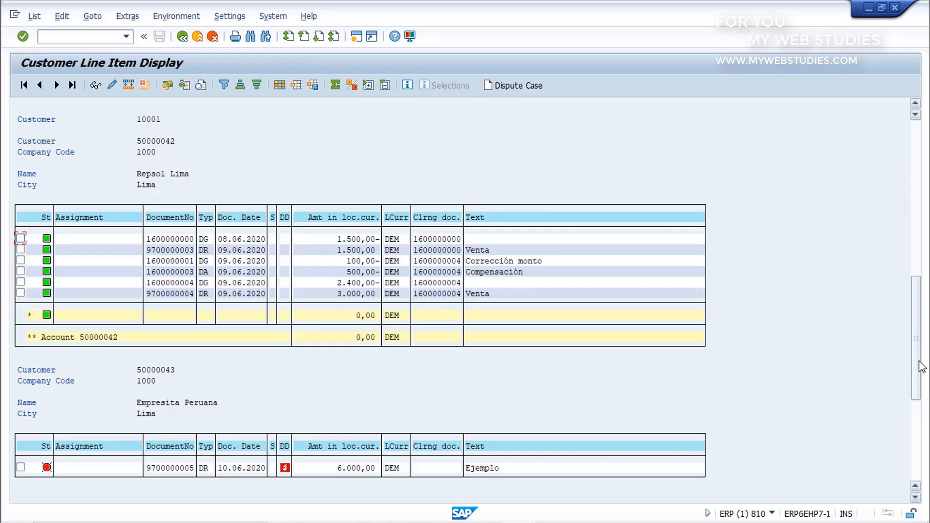
click(448, 219)
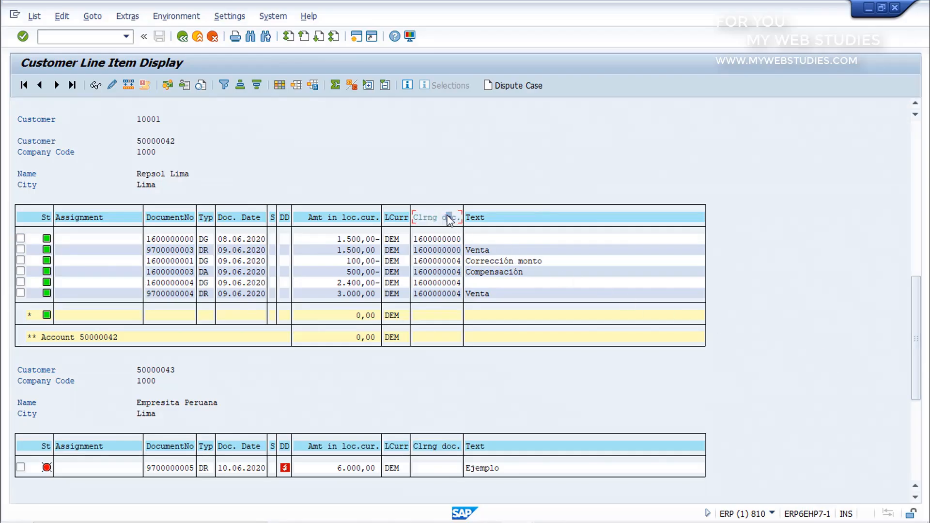
click(449, 261)
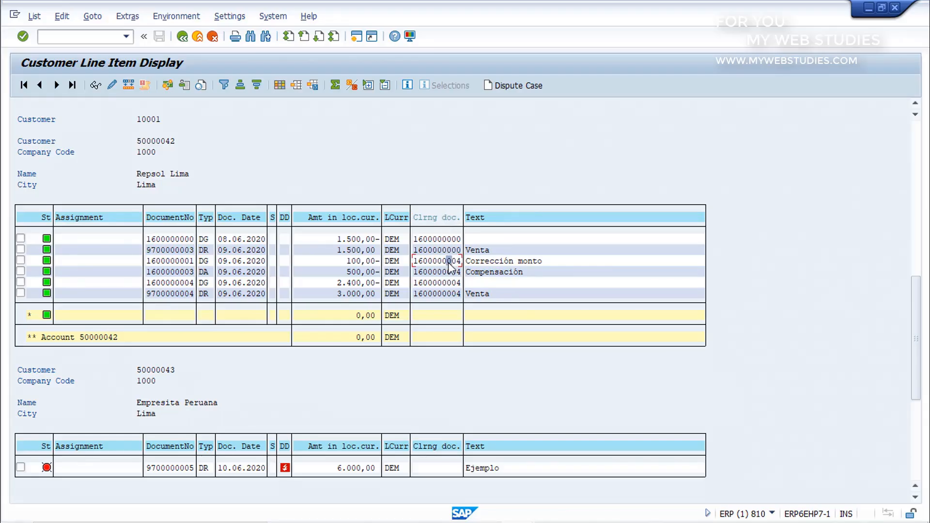
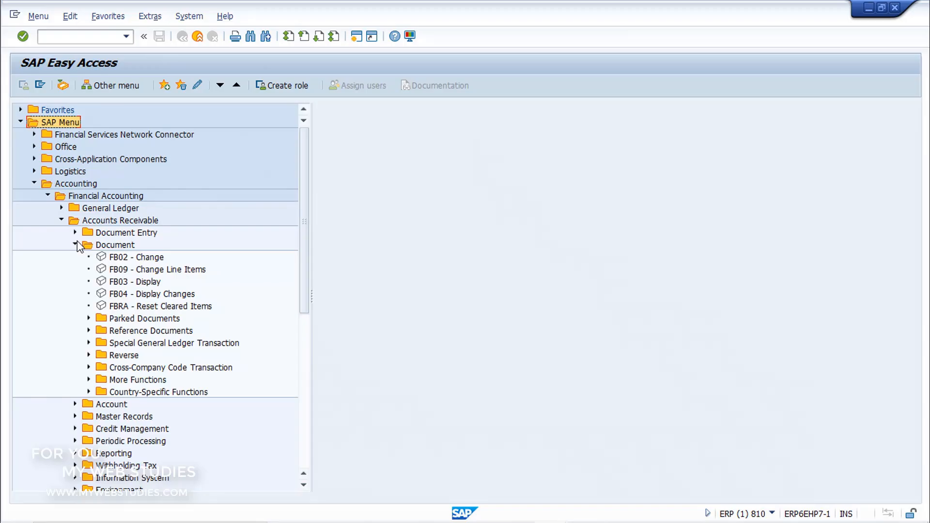
Open the FB03 - Display transaction under Accounts Receivable documents and bring up its document list search
click(105, 258)
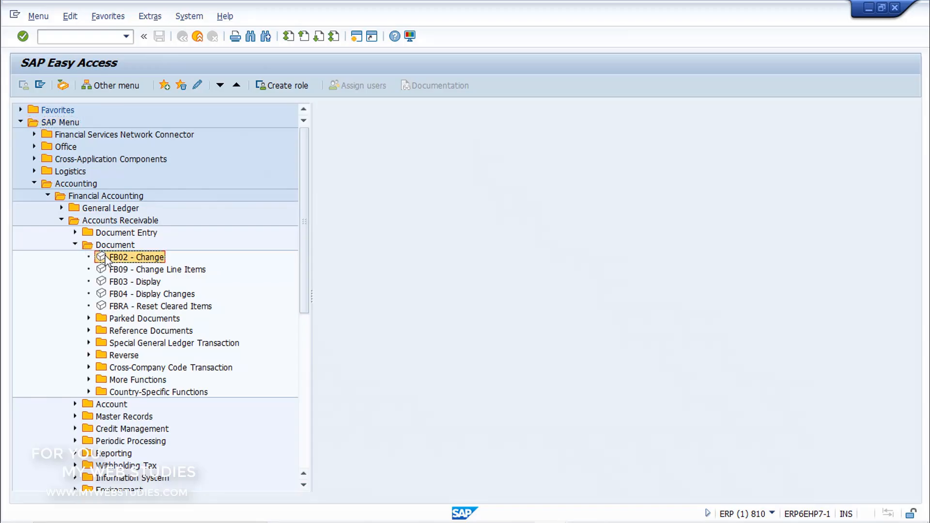
click(104, 283)
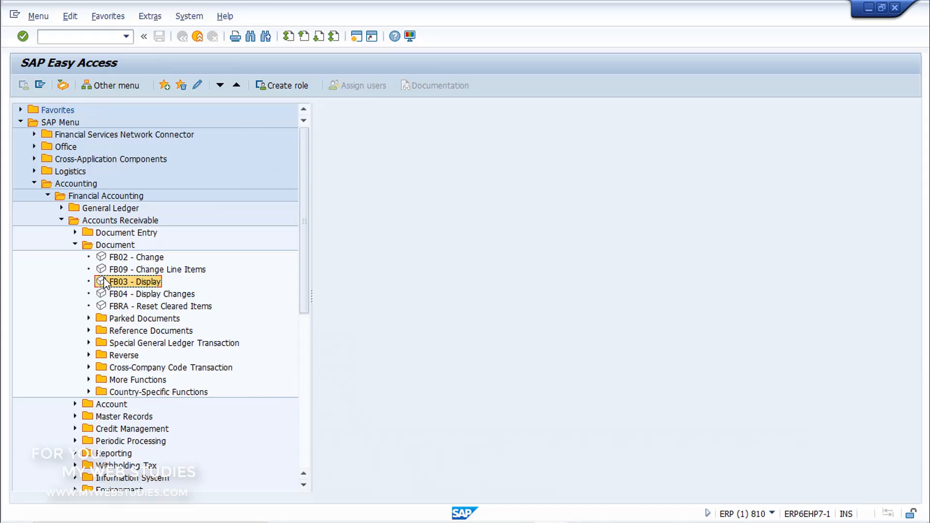
double_click(104, 282)
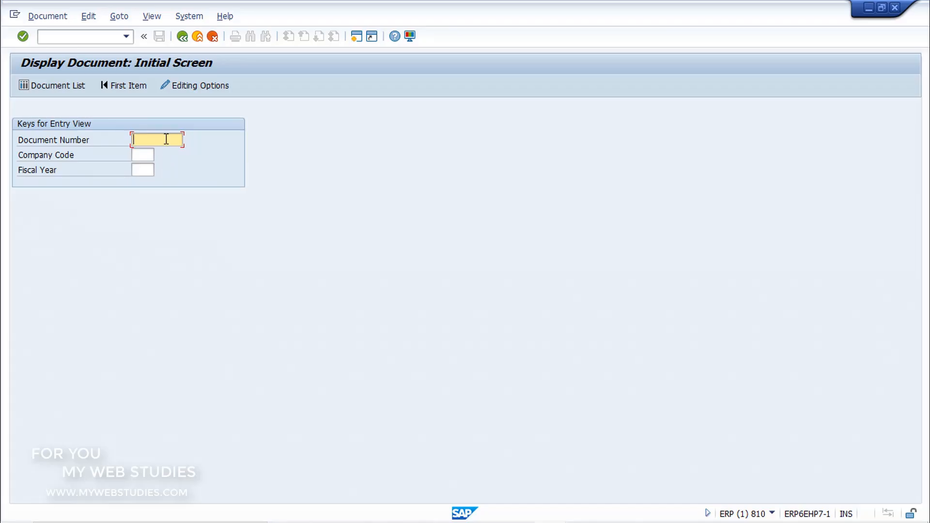
click(150, 154)
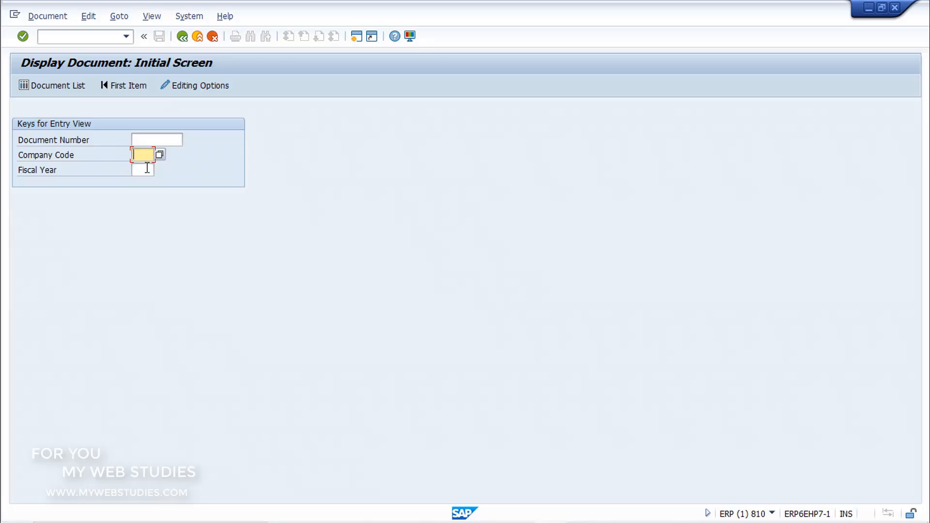
click(147, 167)
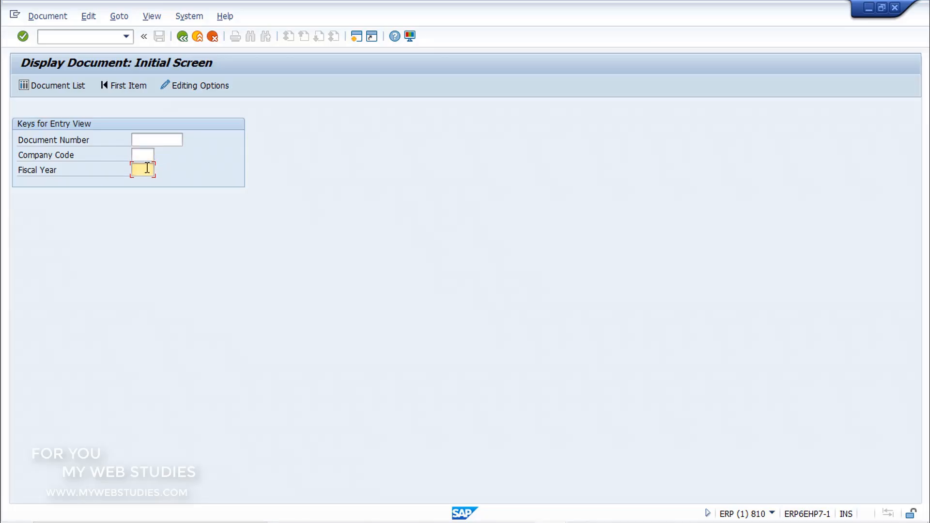
click(65, 86)
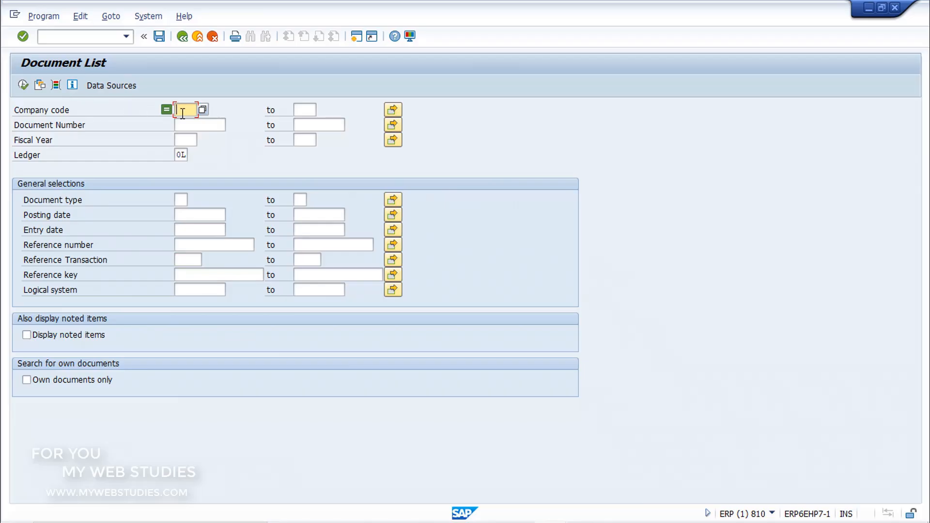
Enter company code 0003 and fiscal year 2020 as selection criteria and run the document list
text(0003)
click(191, 138)
text(2020)
click(26, 86)
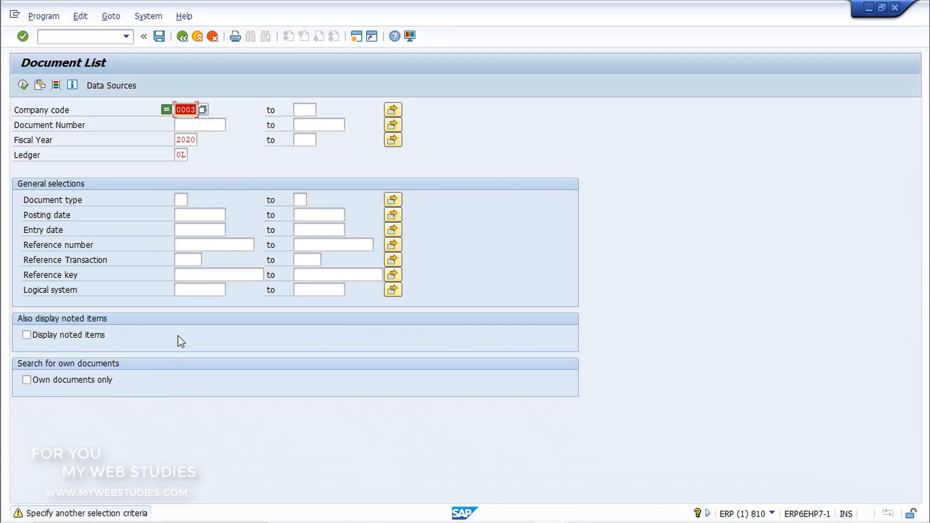
Restrict the document number to greater than or equal to 0 and run the document list
click(220, 127)
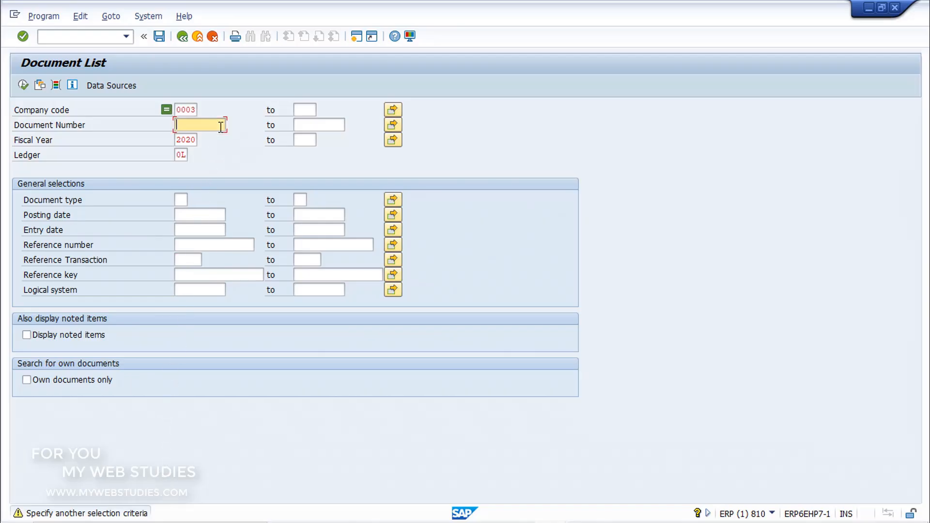
text(0)
double_click(221, 127)
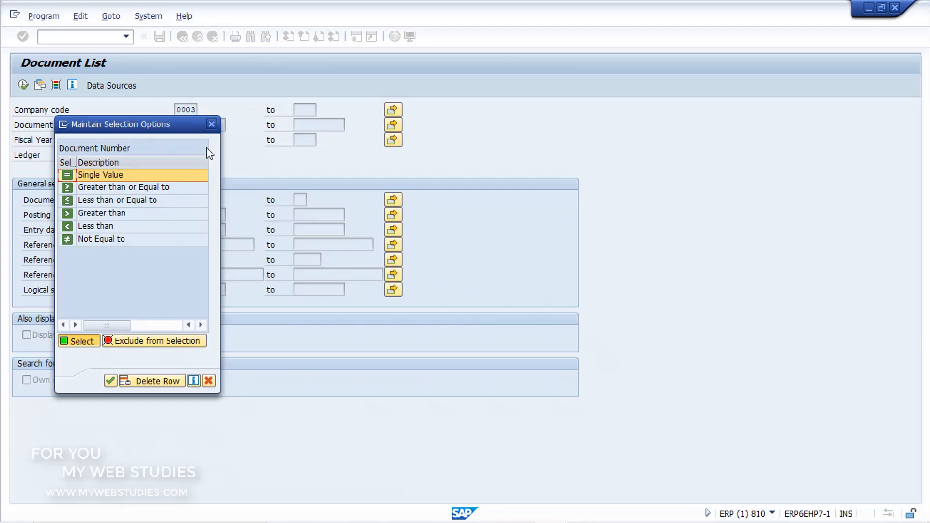
double_click(197, 187)
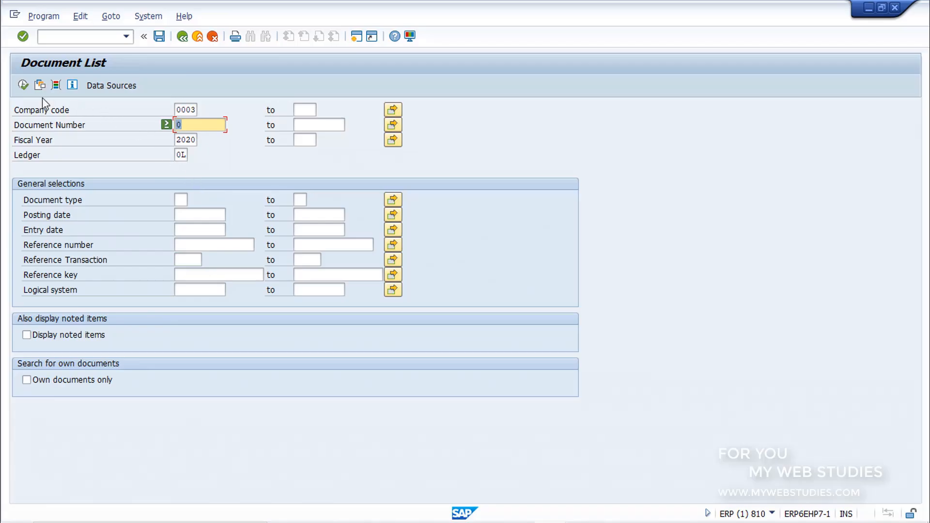
click(23, 86)
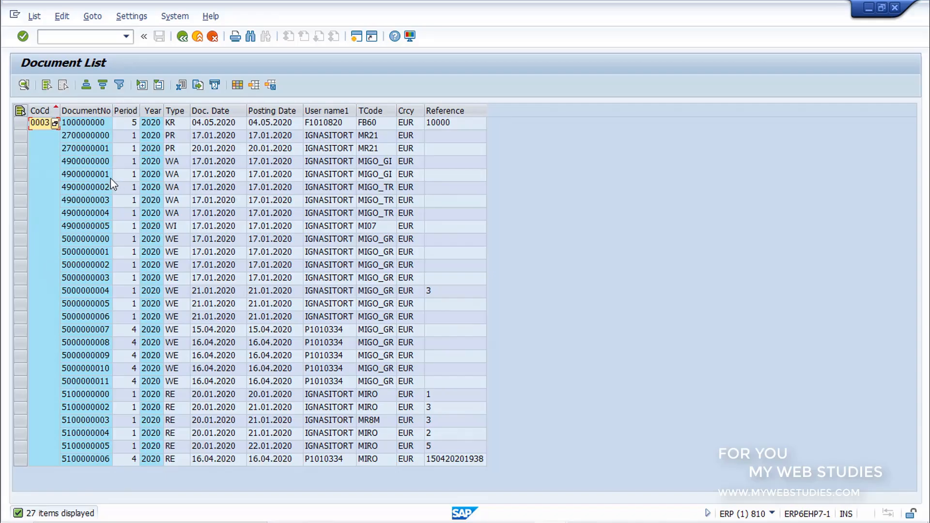
click(97, 175)
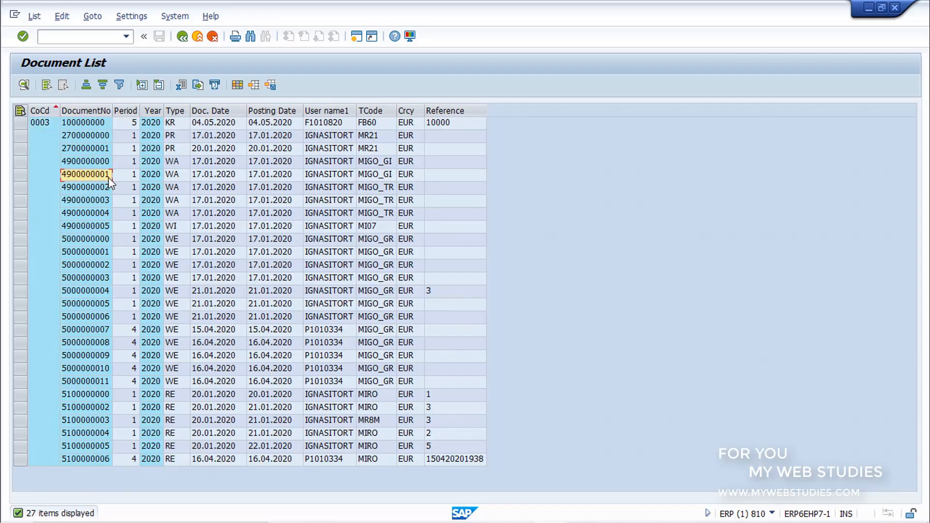
double_click(96, 174)
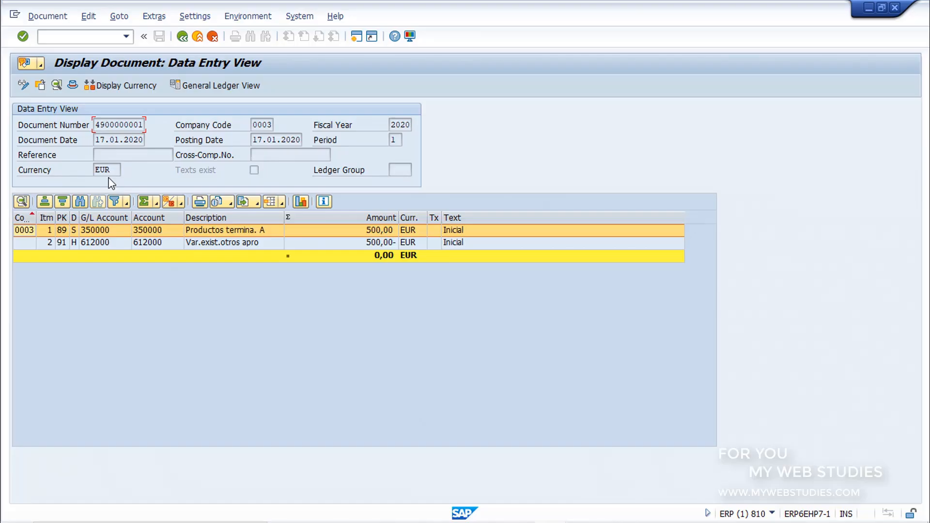
click(182, 37)
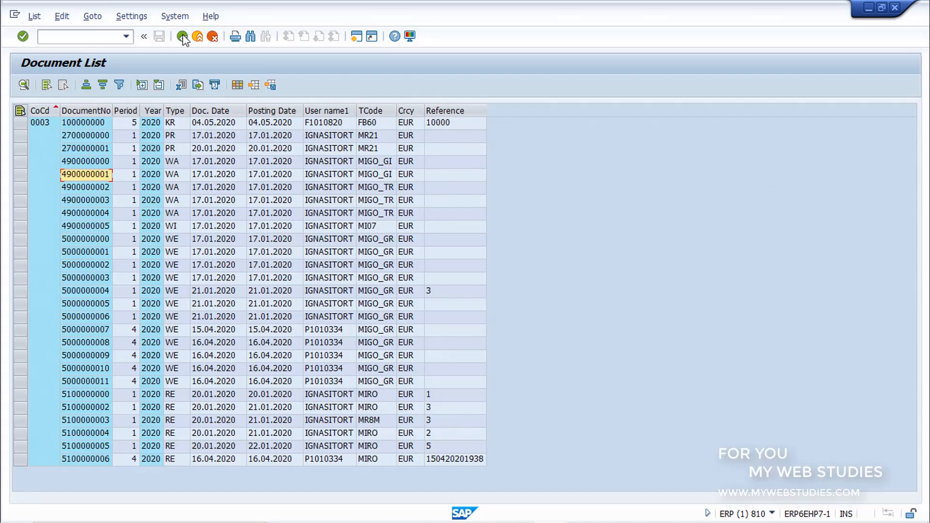
click(183, 37)
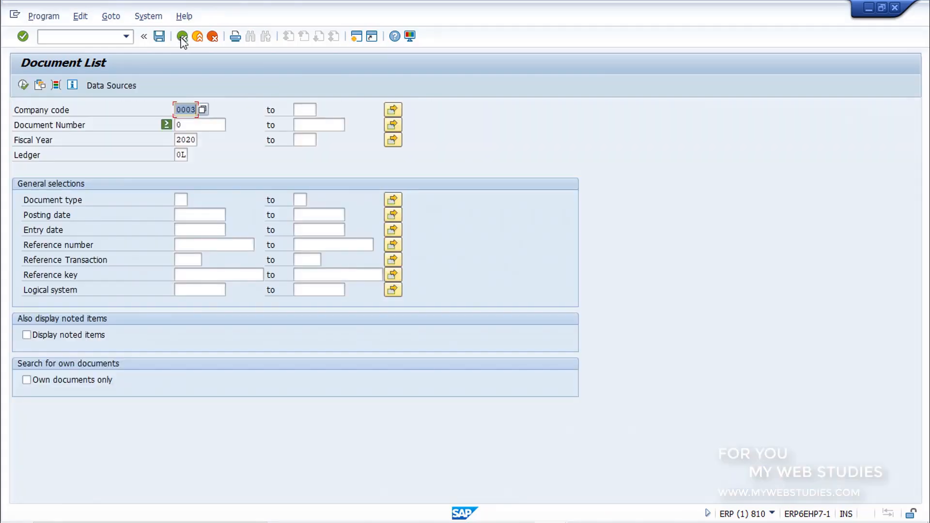
click(183, 37)
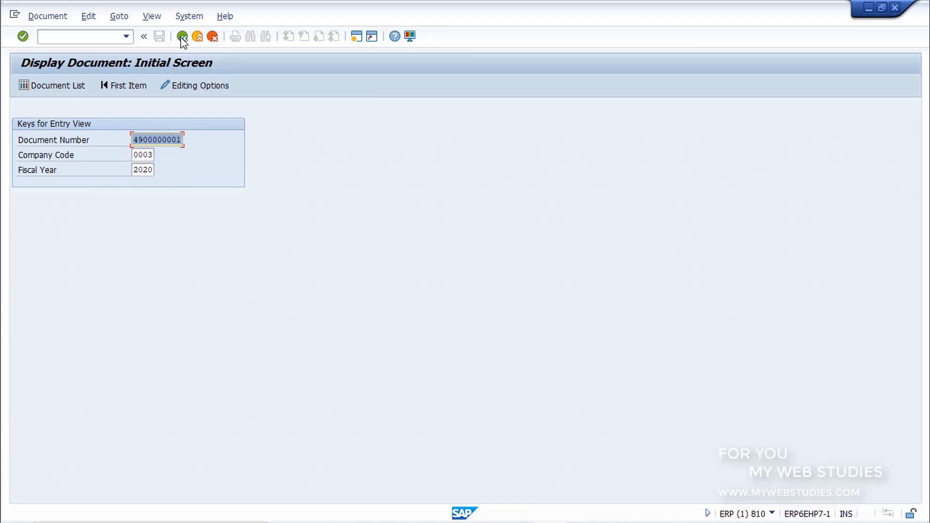
Display the preselected document and examine its header fields, including company code, fiscal year, dates and currency
click(23, 36)
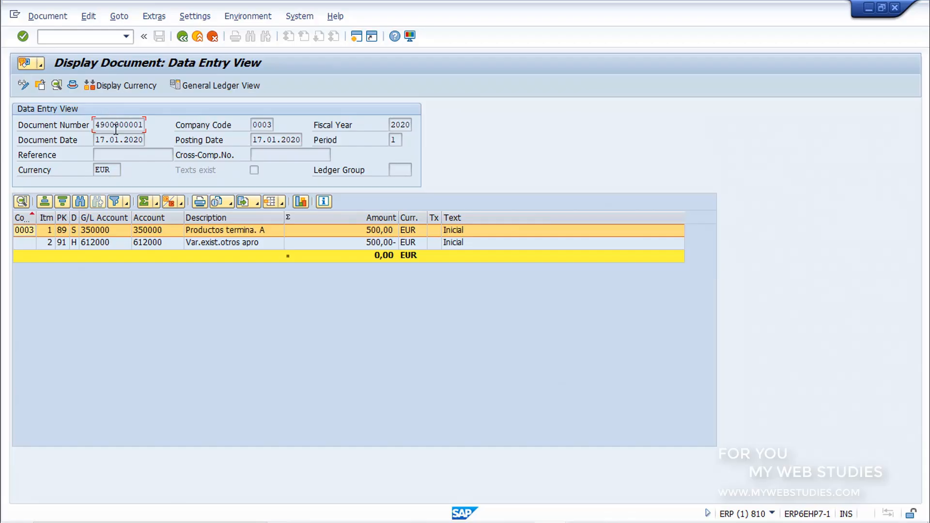
click(255, 125)
click(395, 125)
click(135, 140)
click(262, 139)
click(111, 170)
key(Tab)
Open the document's first line item, Productos termina. A, and switch it to change mode
double_click(125, 230)
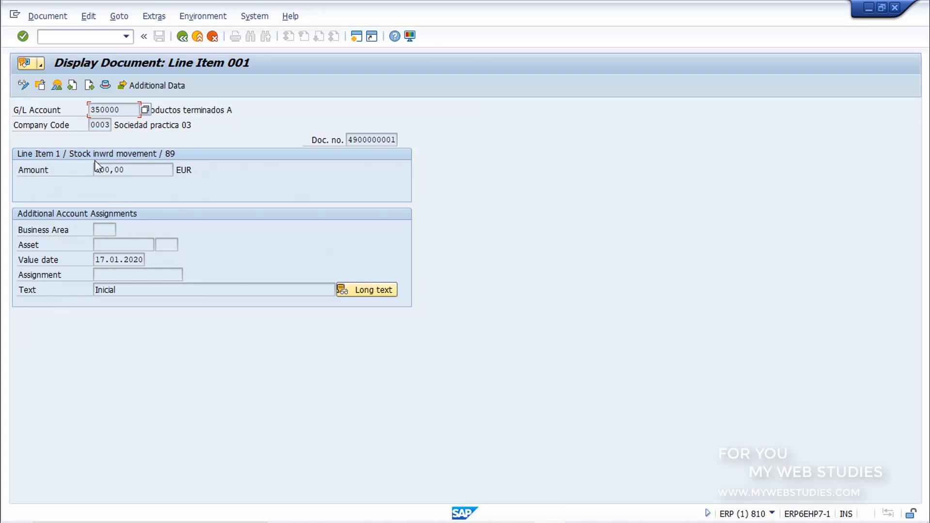
click(23, 86)
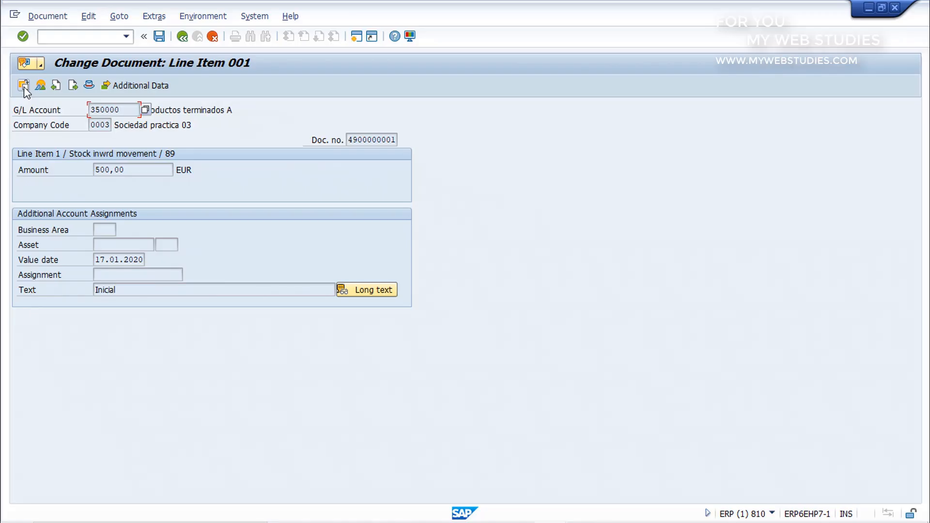
Leave the line item for SAP Easy Access and start the document change transaction FB02
click(94, 36)
text(/n)
key(Return)
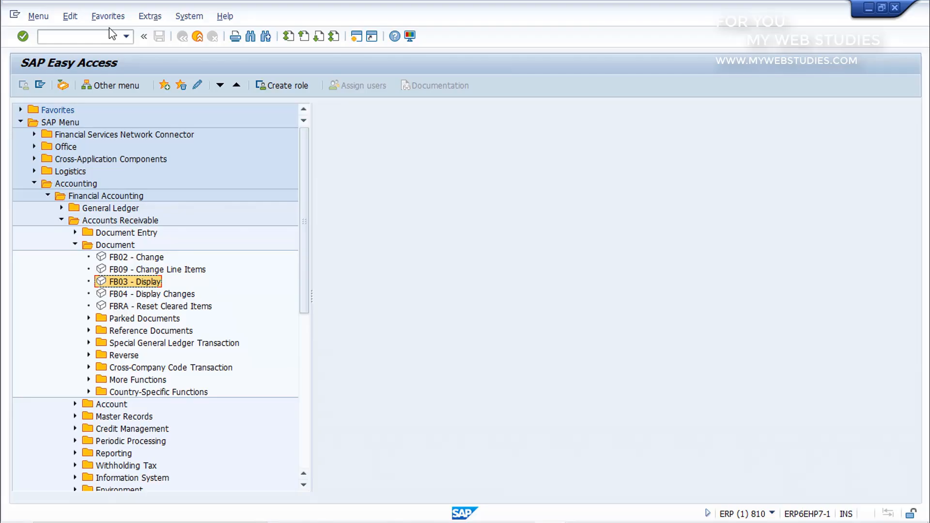
click(115, 33)
text(fb02)
key(Return)
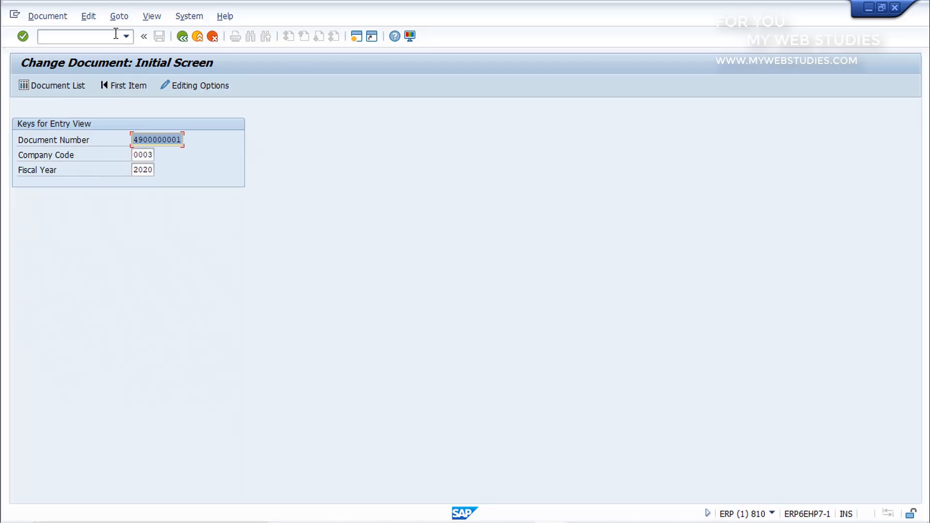
click(23, 37)
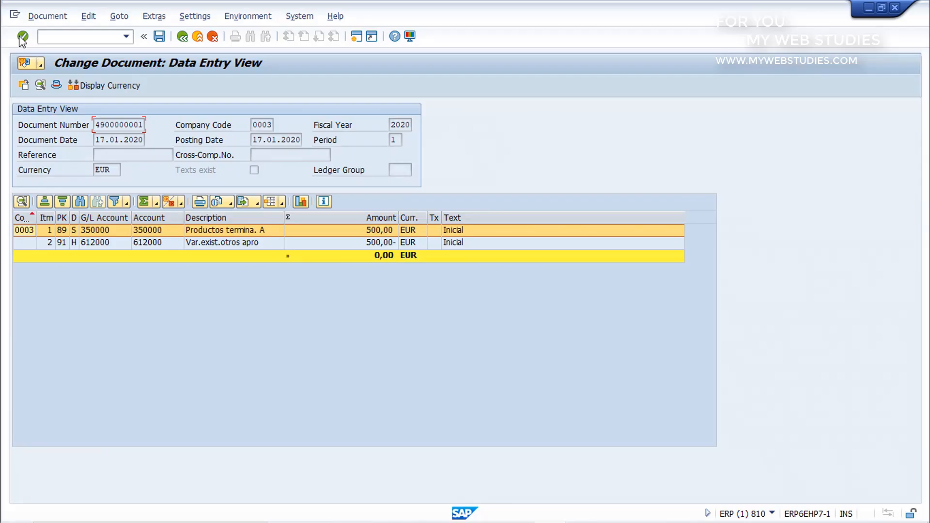
click(95, 242)
double_click(92, 243)
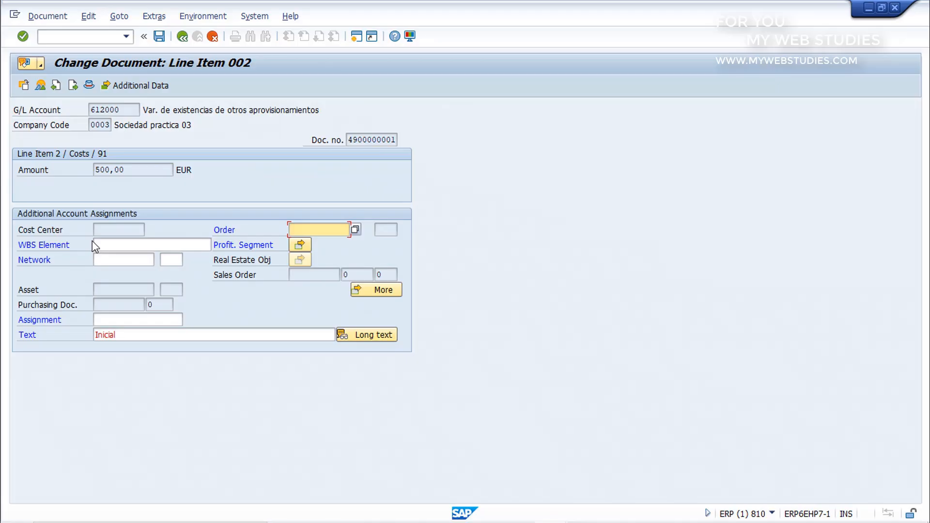
click(120, 320)
click(137, 338)
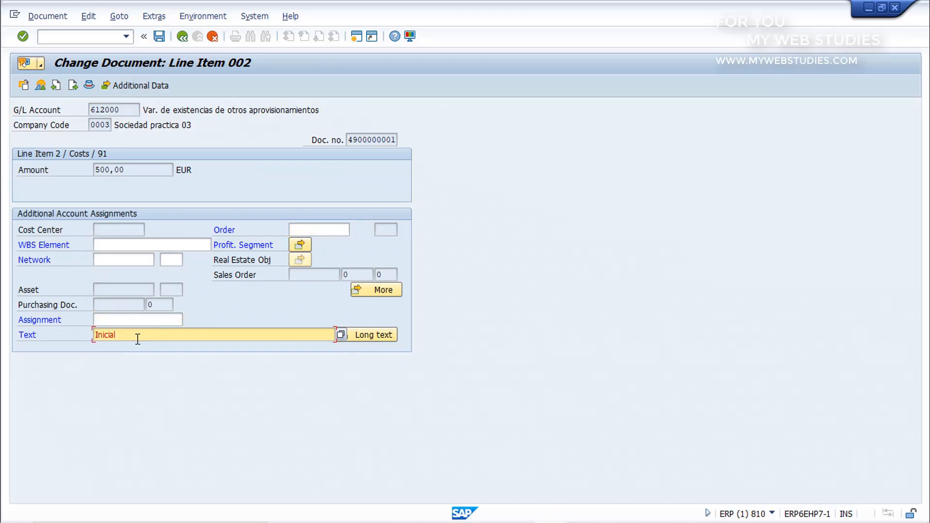
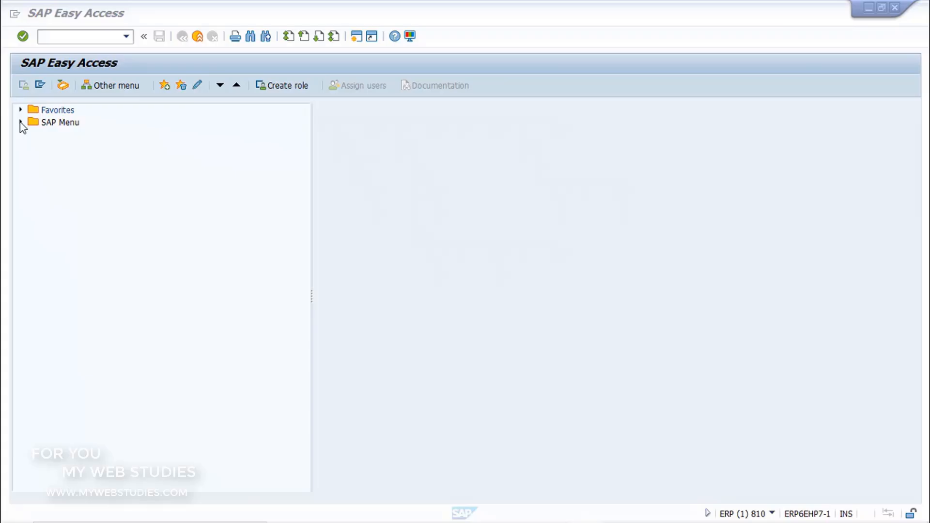
Start the Accounts Payable document display transaction FB03 from the Financial Accounting area of the SAP Menu
click(20, 123)
click(34, 183)
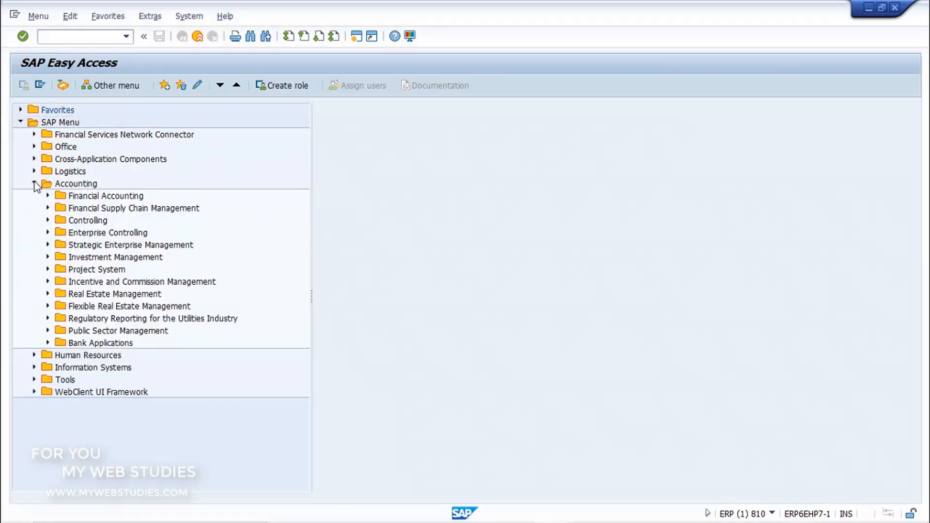
click(48, 196)
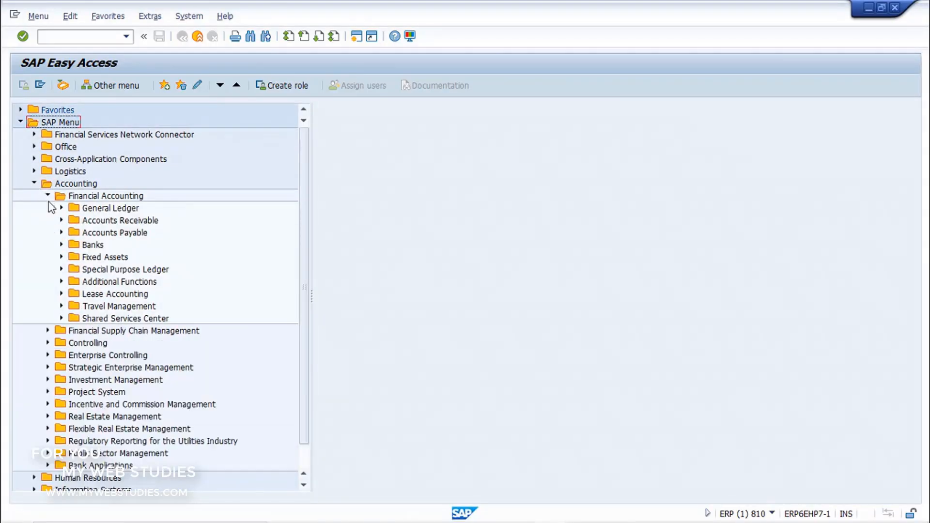
click(61, 232)
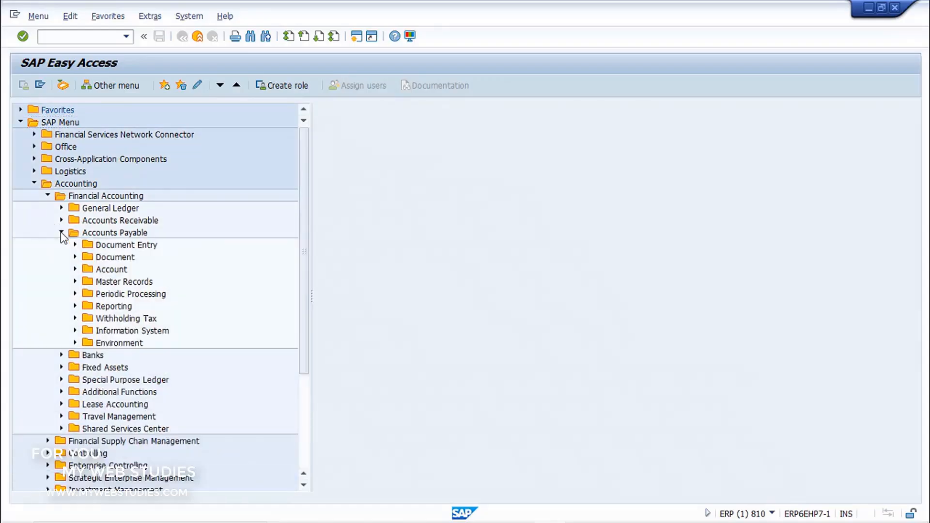
click(75, 257)
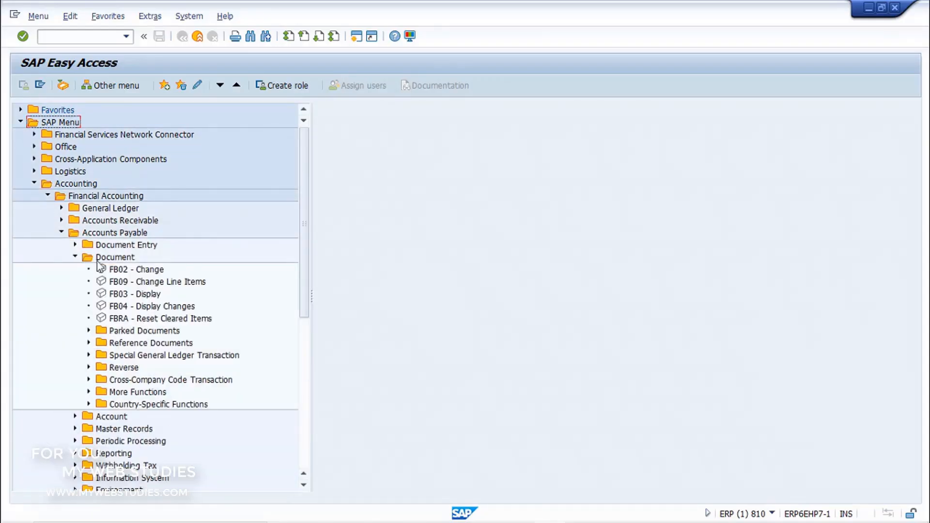
click(102, 273)
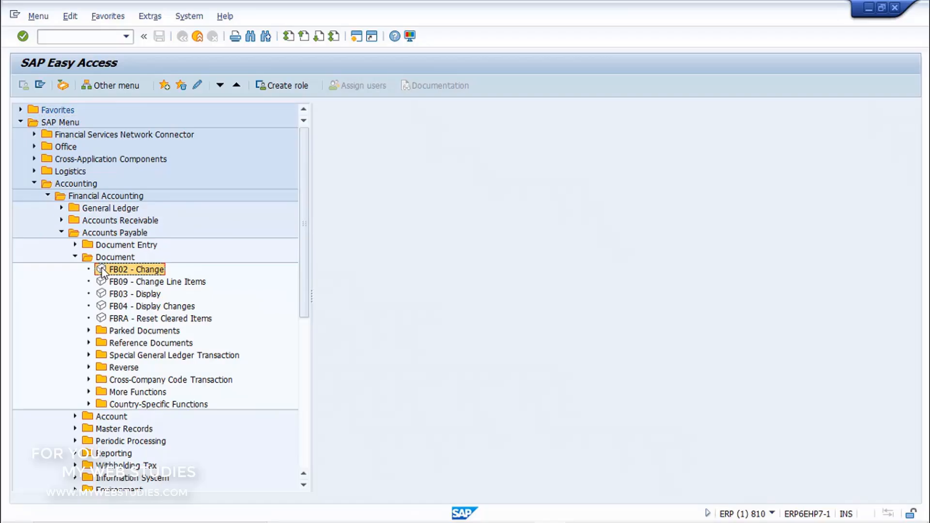
click(100, 299)
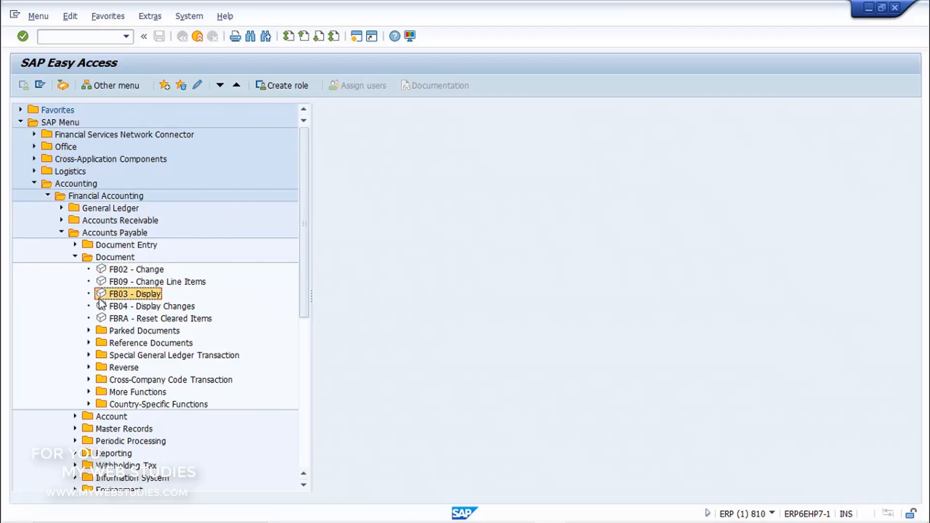
double_click(99, 300)
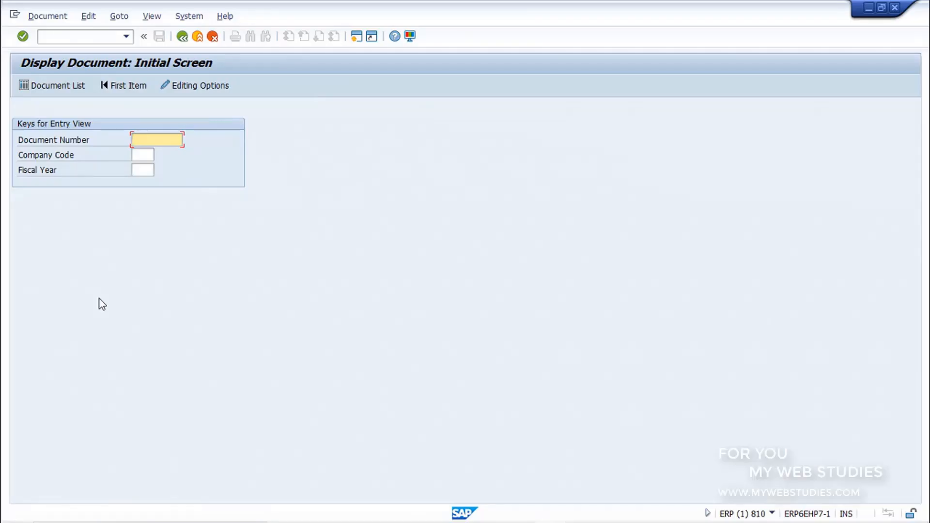
Open the document list selection and enter company code 0003 and fiscal year 2020
click(33, 92)
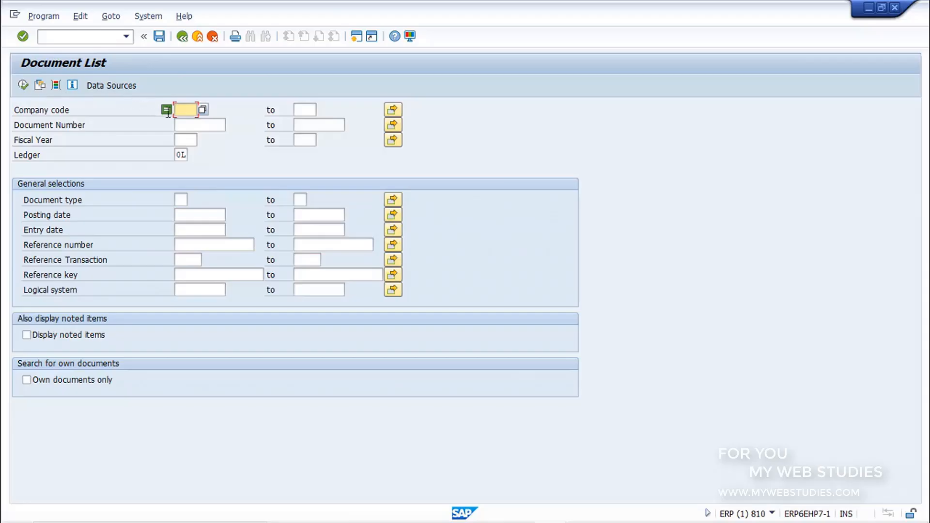
text(0003)
click(185, 139)
text(2020)
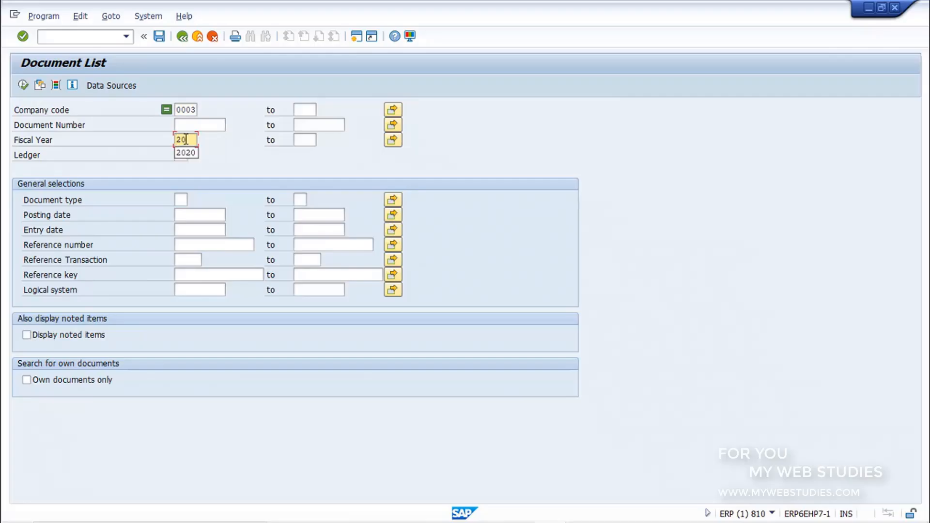
Set the document number's selection option to Greater than or Equal to and run the document list
click(185, 125)
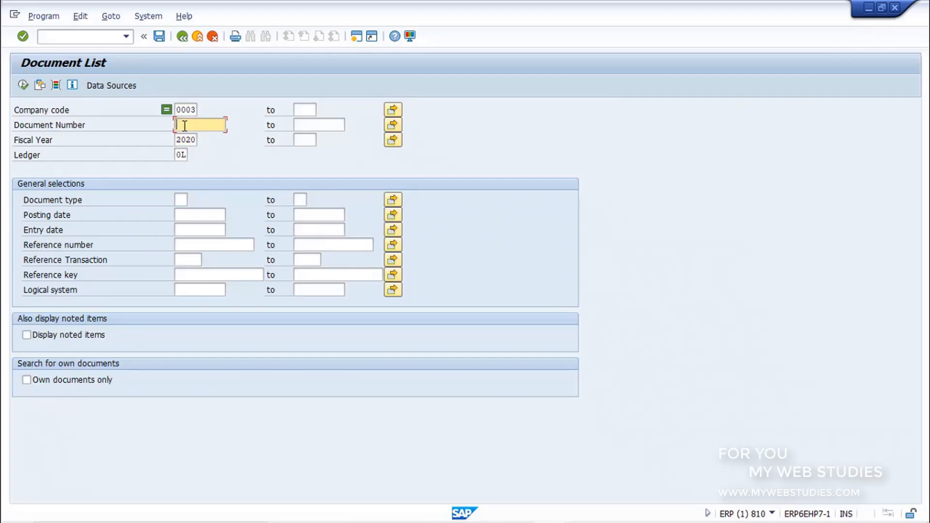
key(F8)
double_click(185, 128)
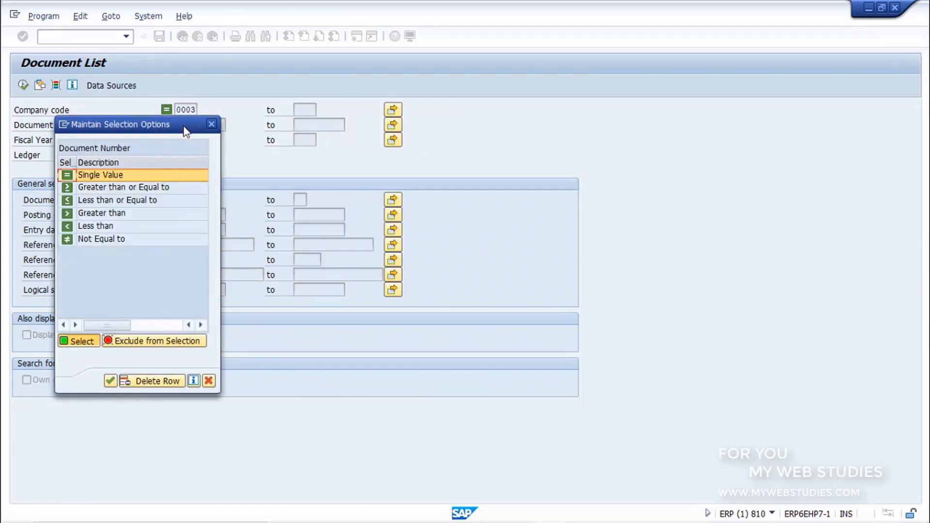
click(173, 192)
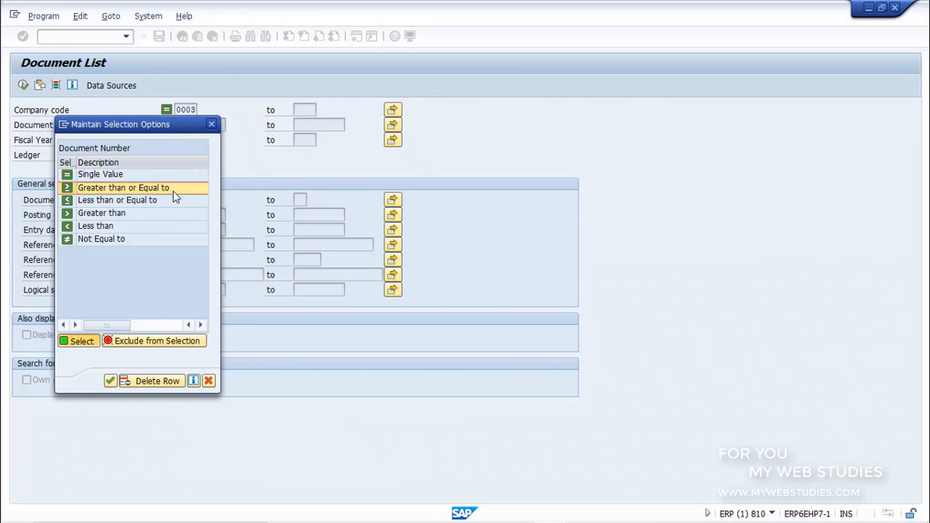
double_click(174, 192)
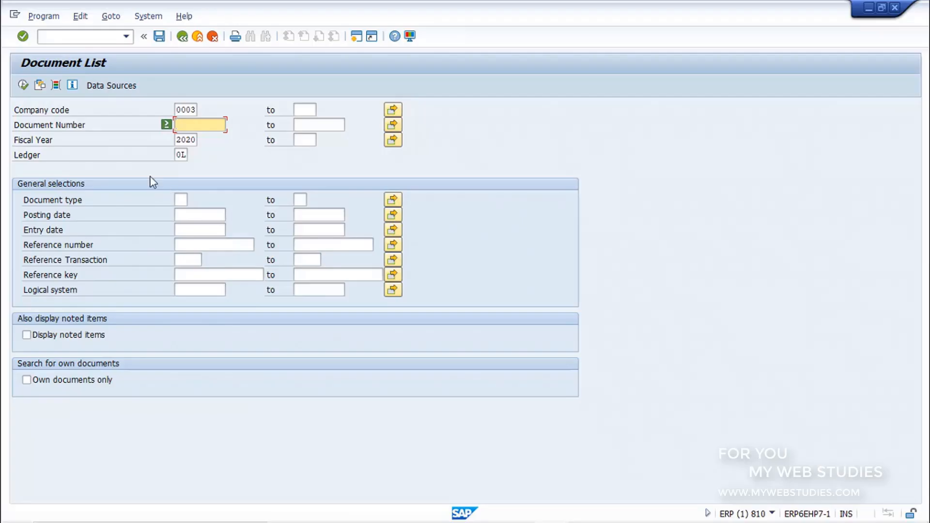
click(23, 89)
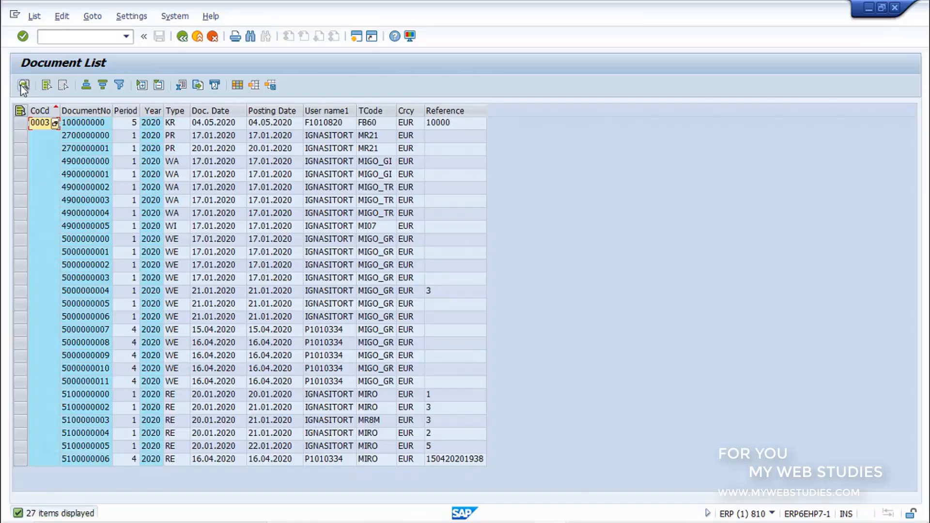
Open the possible values for the first document's type and examine the customer and vendor credit memo, invoice and payment types
click(177, 125)
click(186, 123)
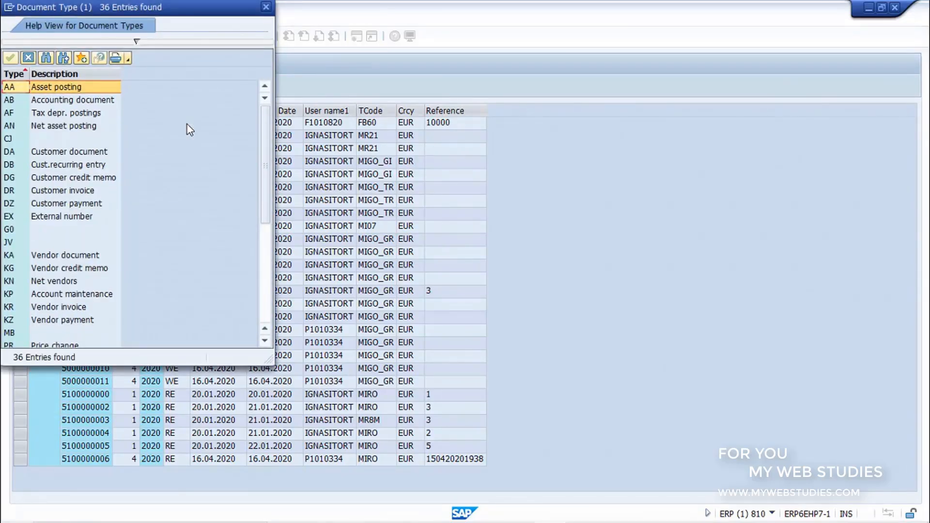
click(100, 178)
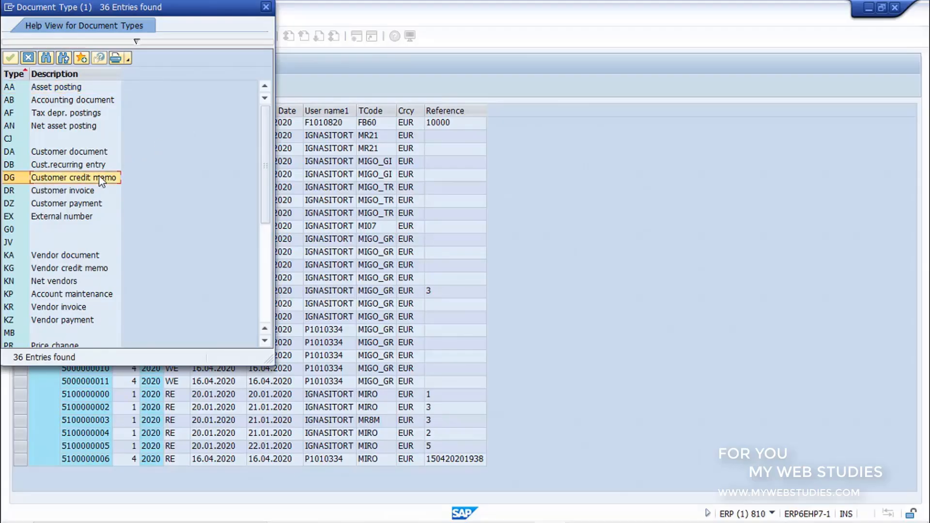
click(98, 192)
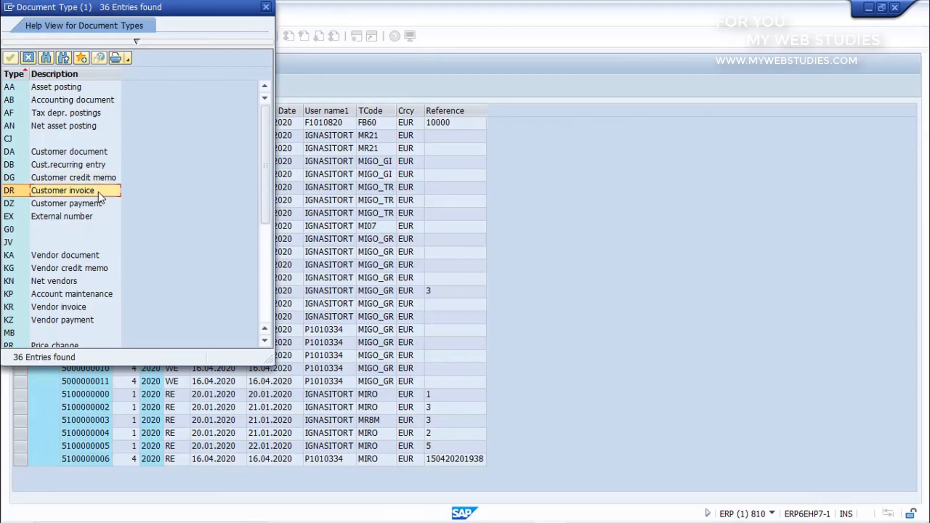
click(100, 204)
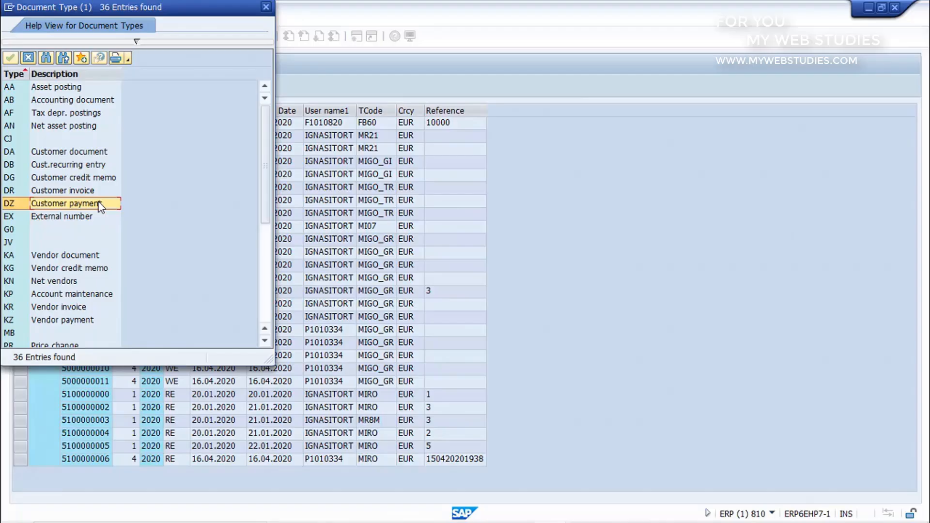
click(96, 269)
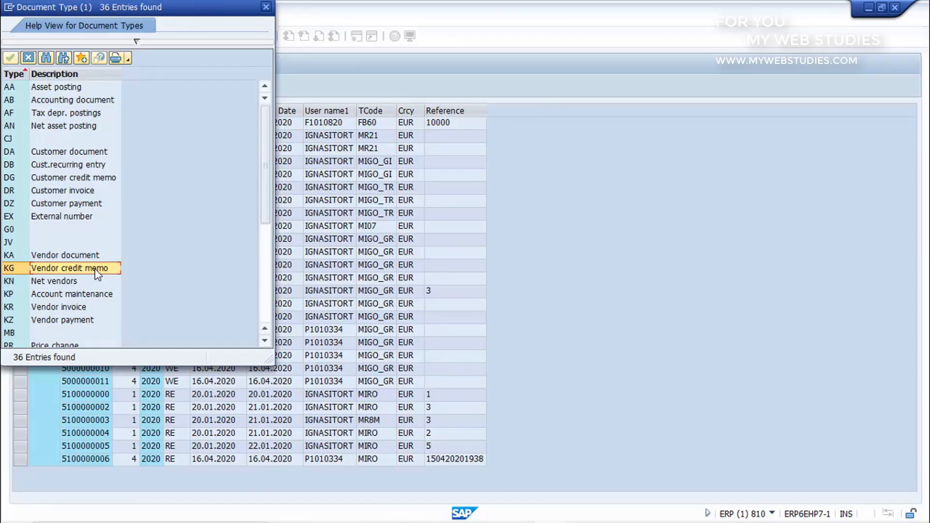
click(82, 308)
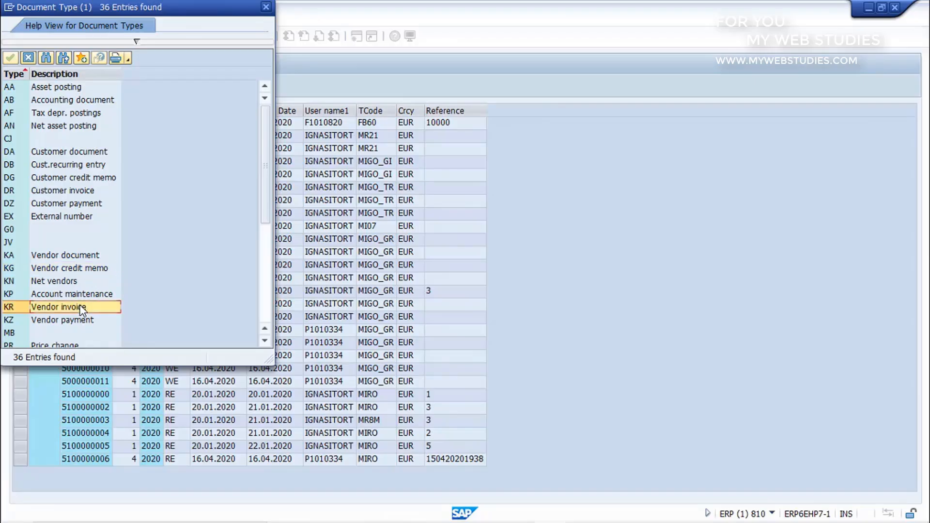
click(83, 322)
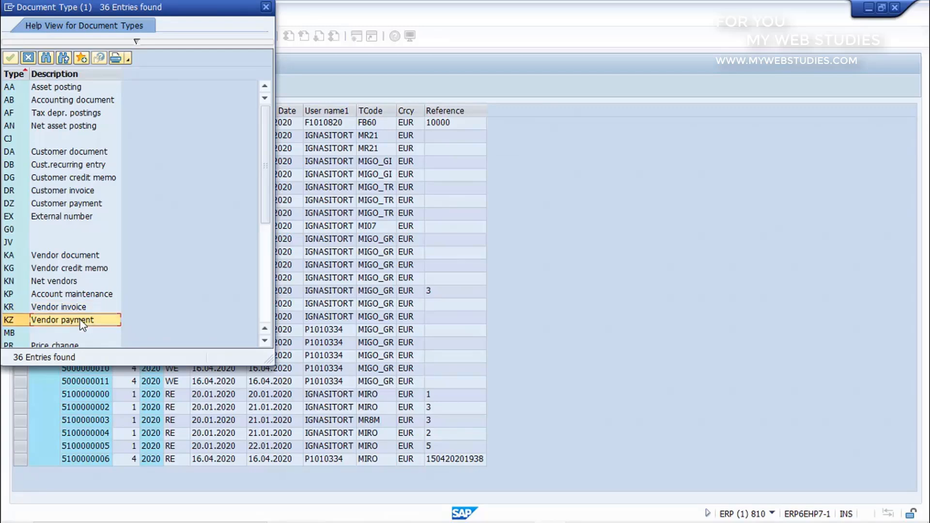
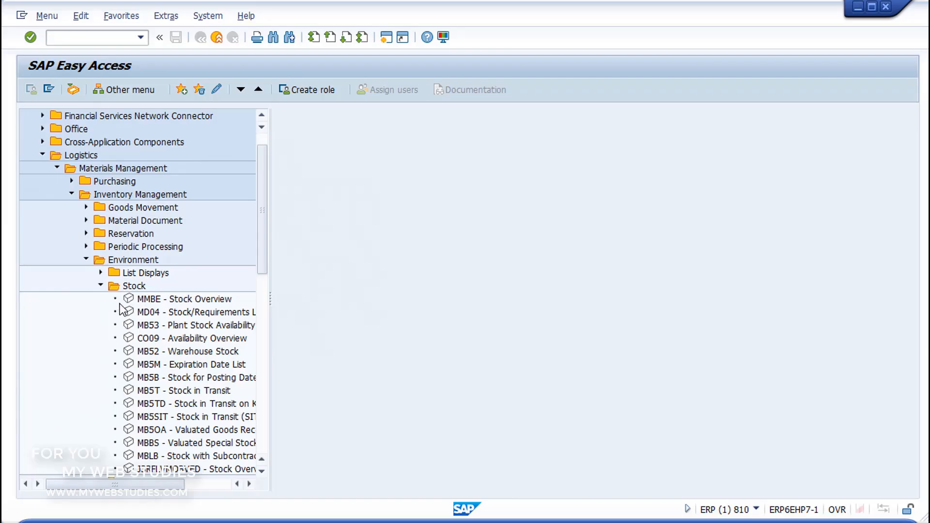
Start the Stock Overview transaction MMBE
click(127, 300)
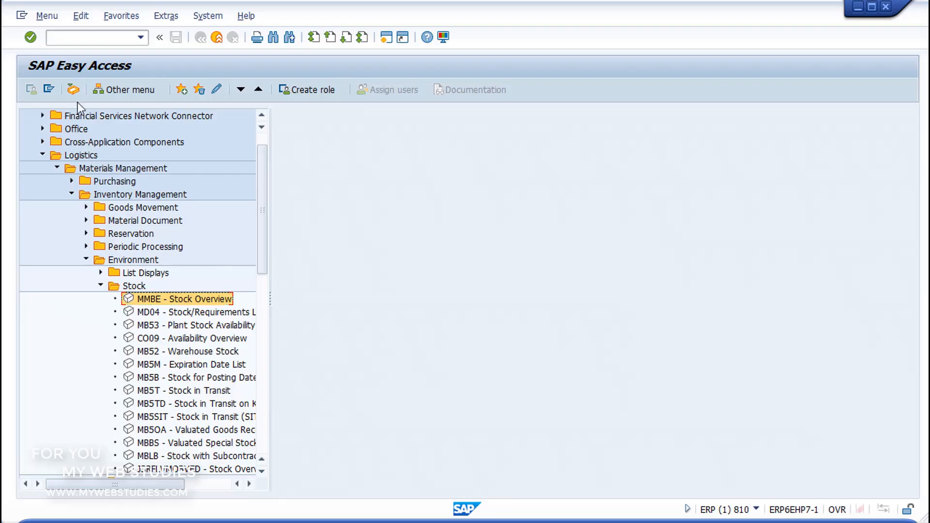
click(71, 40)
text(MMBE)
click(32, 39)
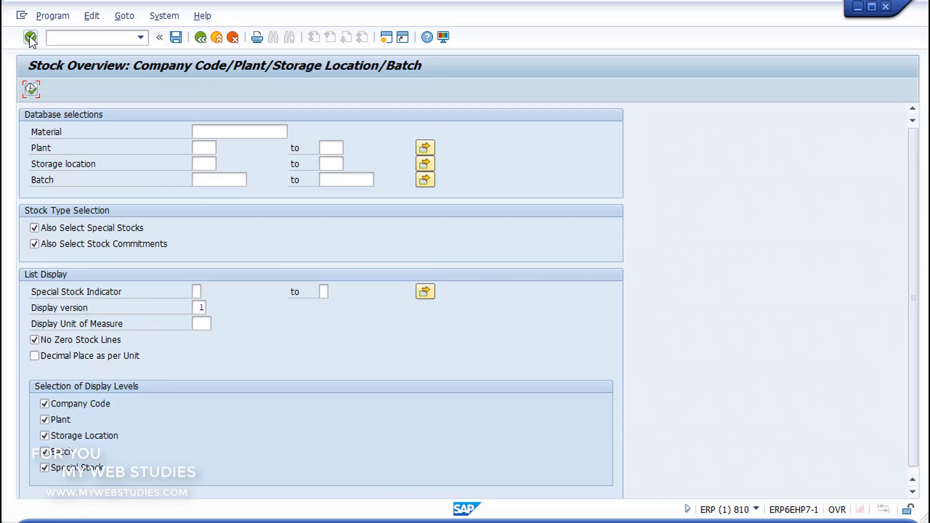
Examine the Database selections, Stock Type Selection, List Display and Selection of Display Levels areas of the stock overview selection screen
key(ctrl+alt+d)
drag(16, 106, 183, 123)
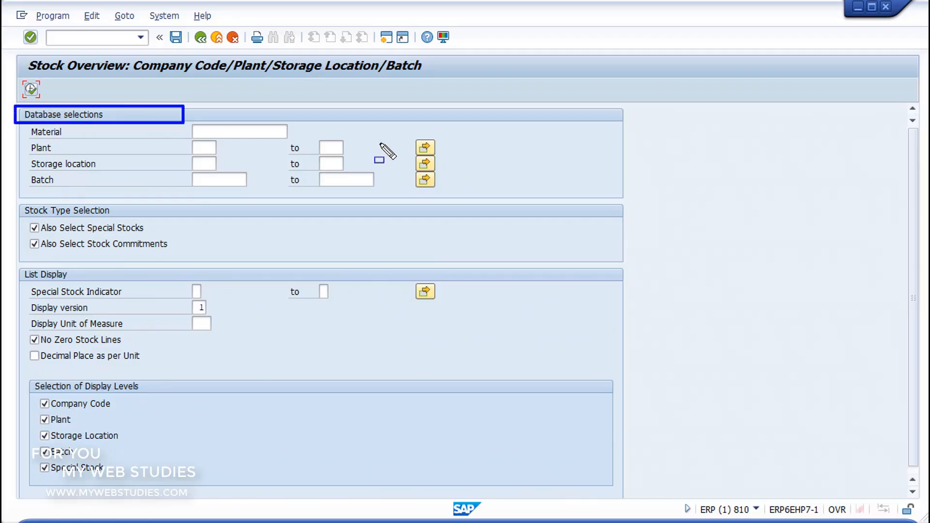
drag(388, 151, 635, 209)
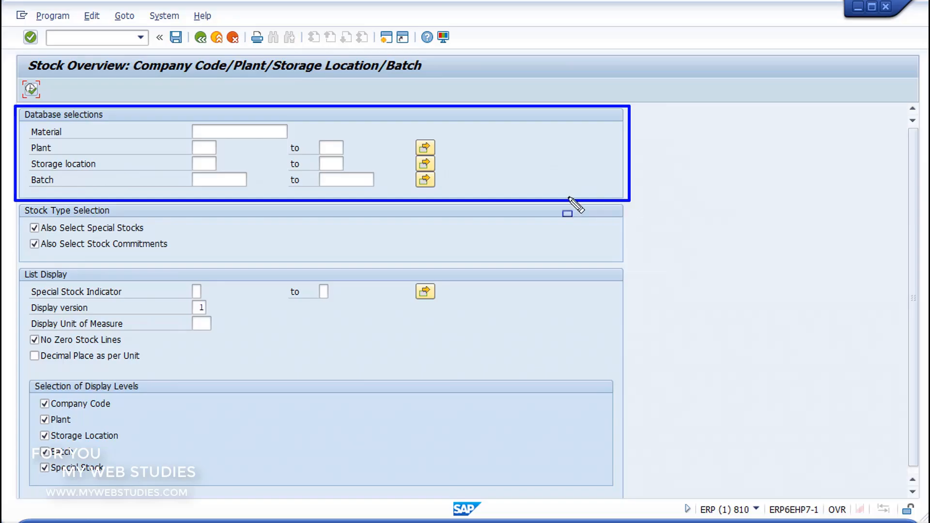
mouse_move(11, 200)
mouse_down()
mouse_move(221, 232)
mouse_move(643, 243)
mouse_move(641, 262)
mouse_up()
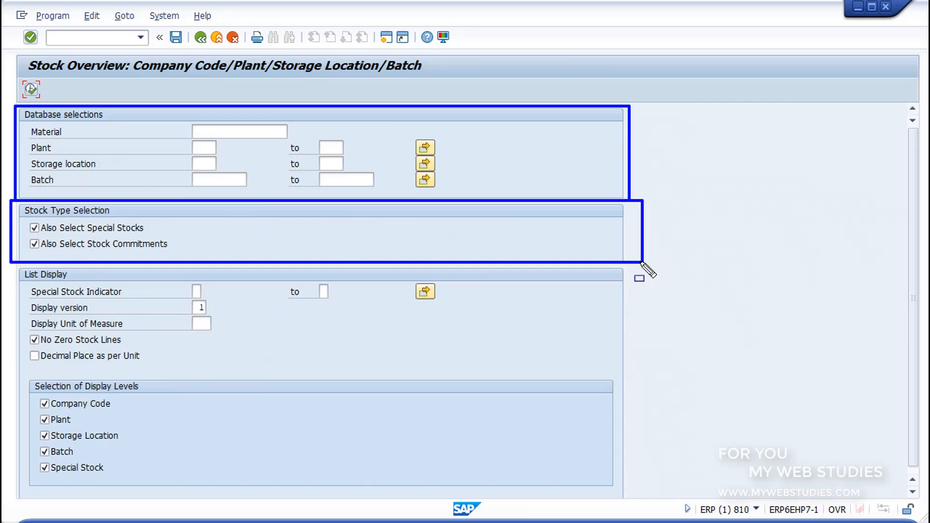
drag(5, 264, 208, 300)
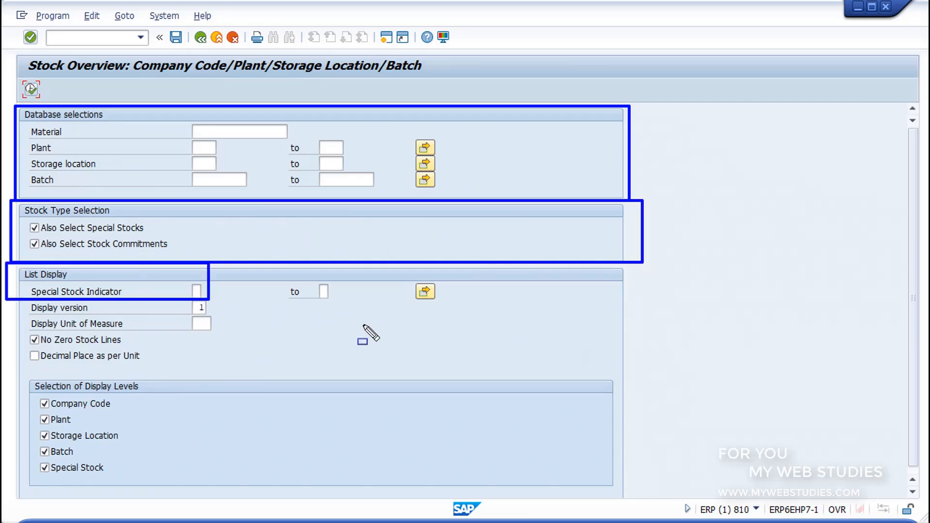
drag(363, 325, 631, 374)
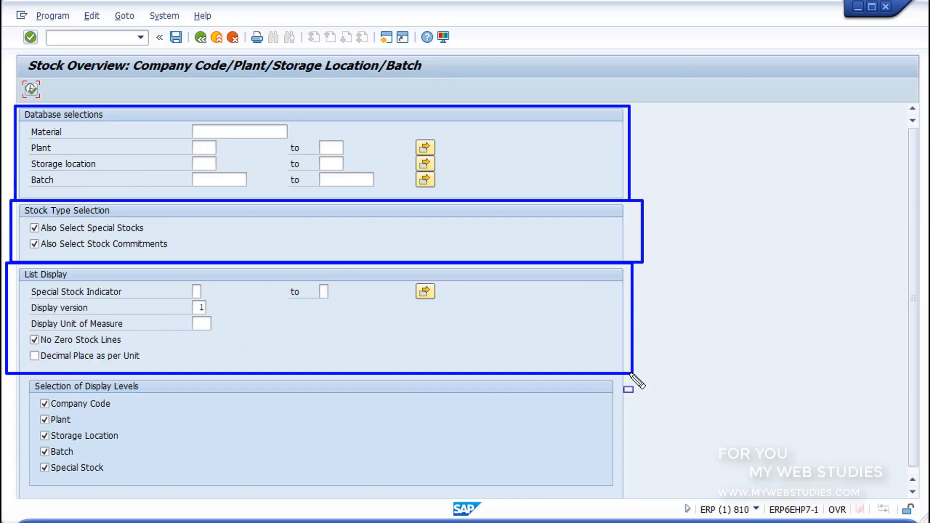
mouse_move(16, 374)
mouse_down()
mouse_move(129, 407)
mouse_move(438, 446)
mouse_move(630, 499)
mouse_up()
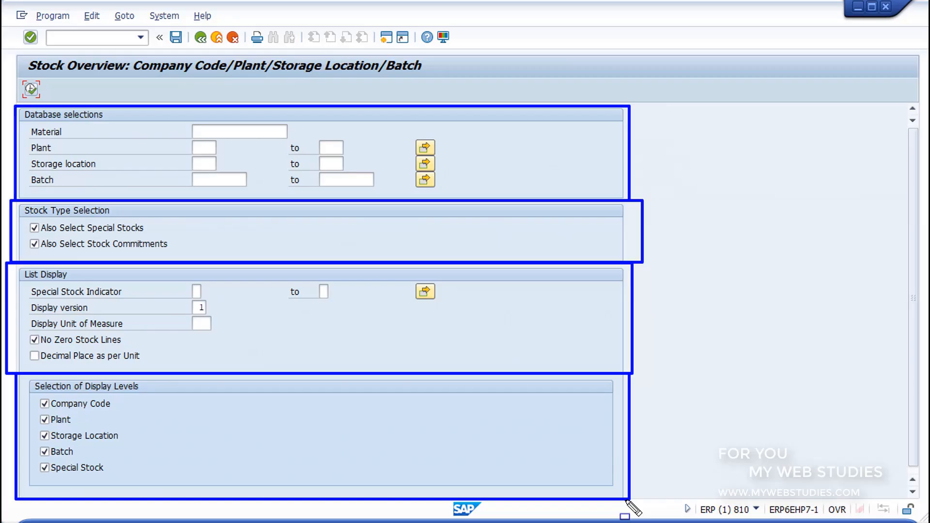
key(Escape)
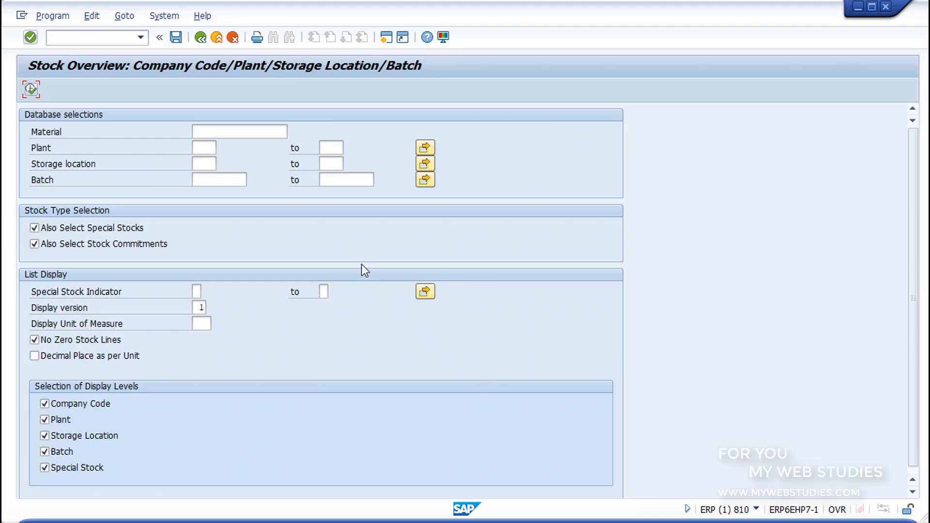
Look up material BICI_DTHA among the Spanish (ES) bill-of-material entries and run the stock overview for it
click(248, 129)
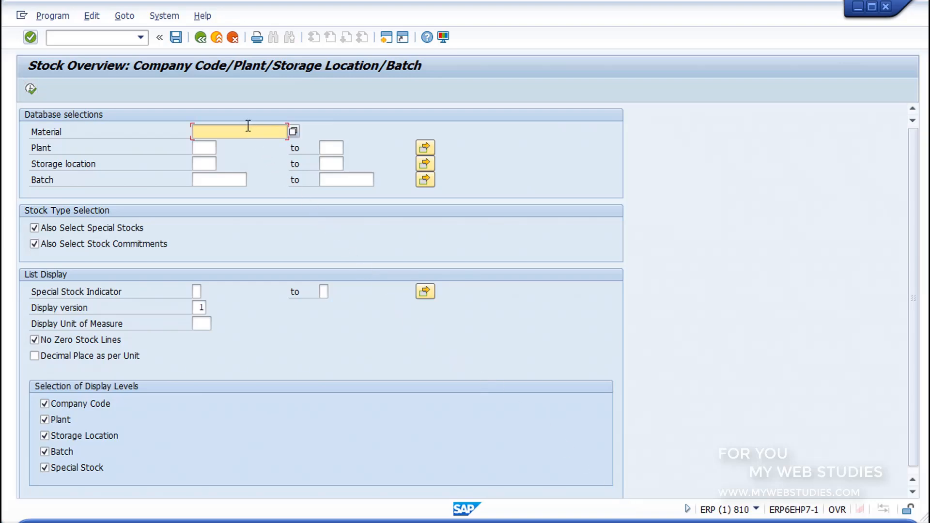
click(293, 132)
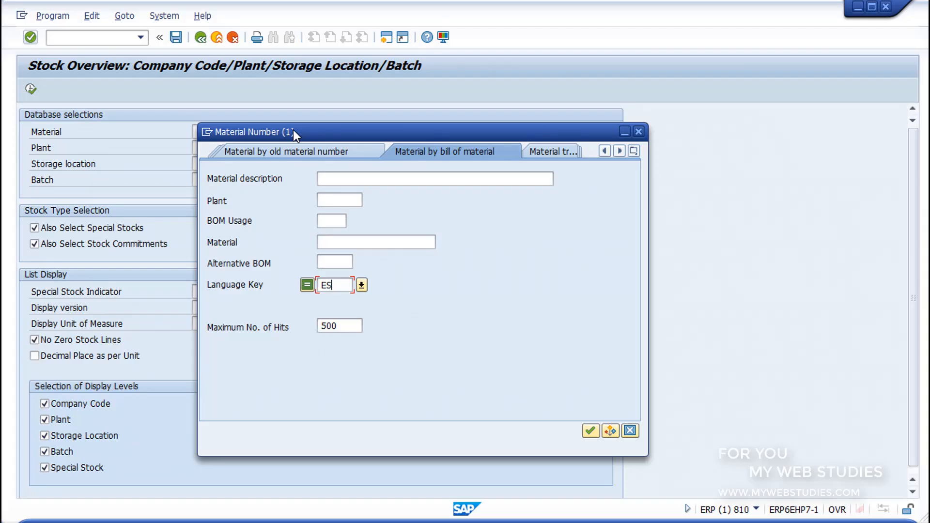
click(589, 431)
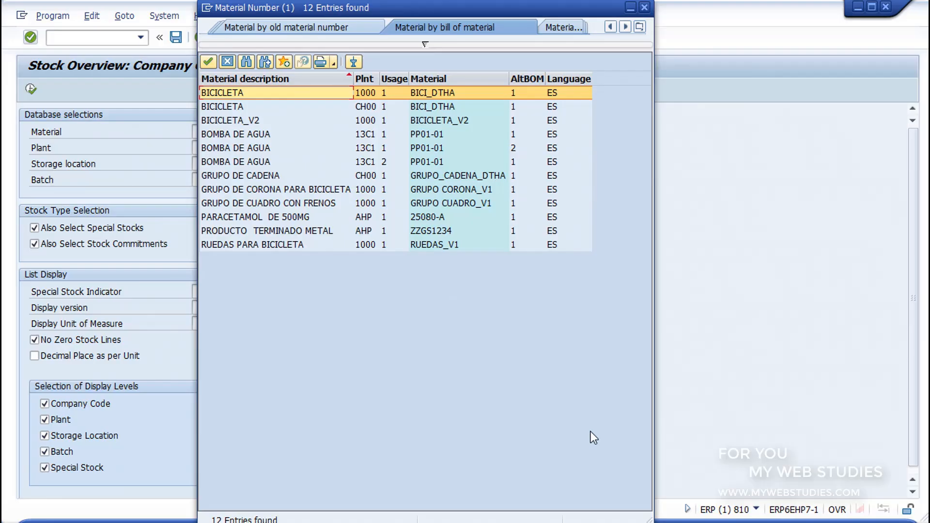
double_click(320, 91)
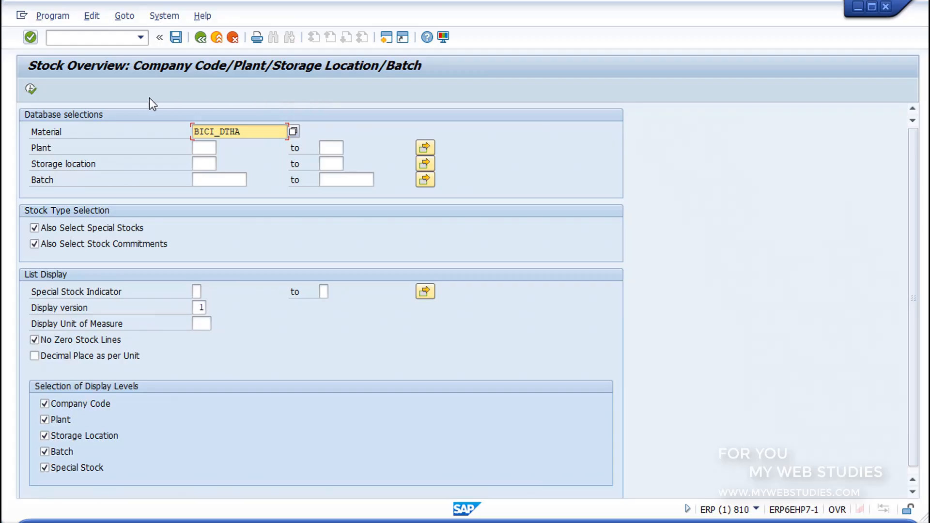
click(31, 90)
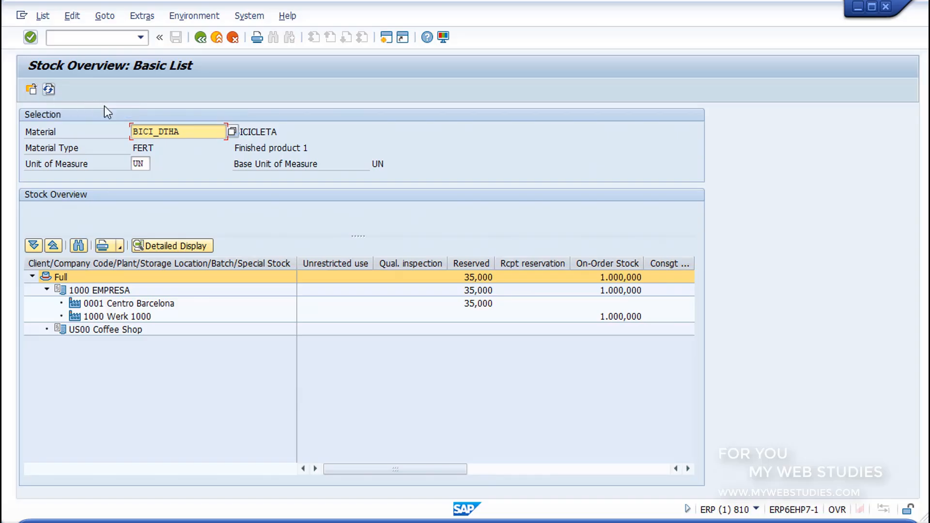
Examine the material's description, type and unit of measure, and the stock columns up to Consgt ordered
click(266, 133)
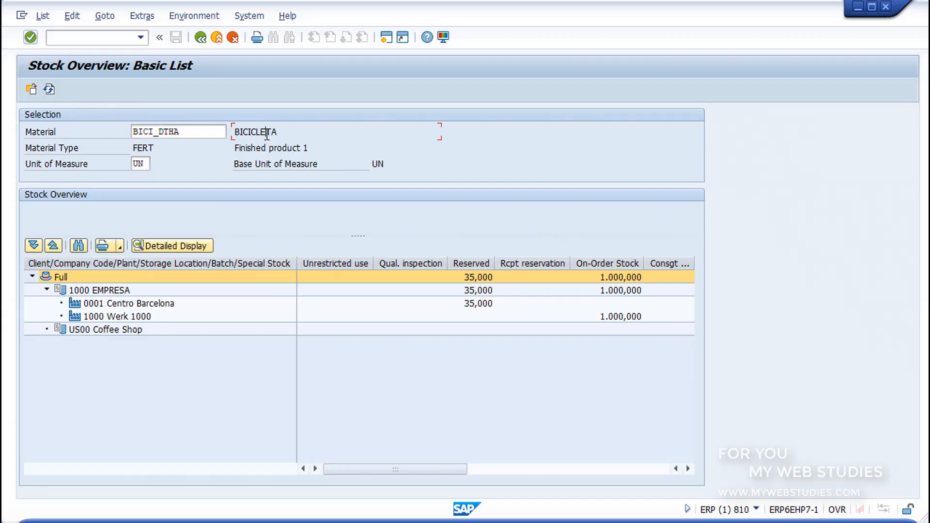
click(151, 148)
click(143, 163)
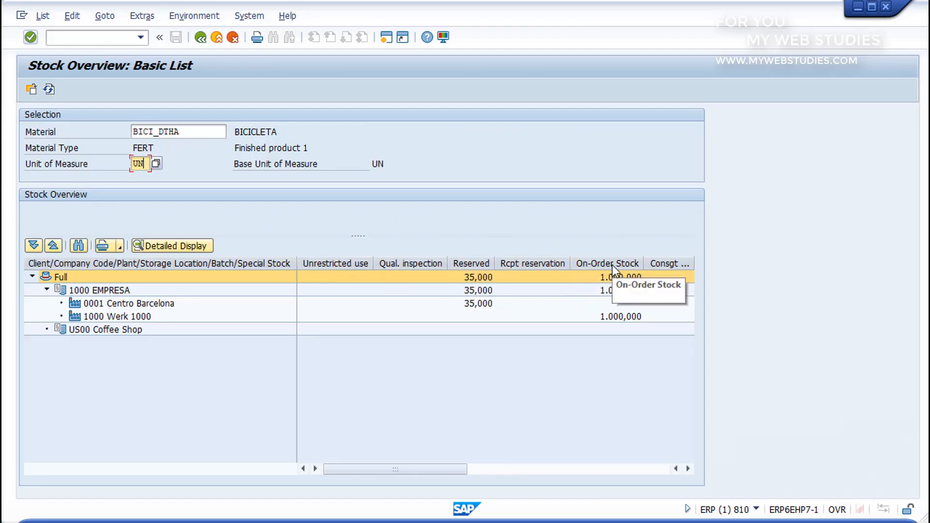
mouse_move(454, 471)
mouse_down()
mouse_move(622, 465)
mouse_move(555, 476)
mouse_move(463, 469)
mouse_up()
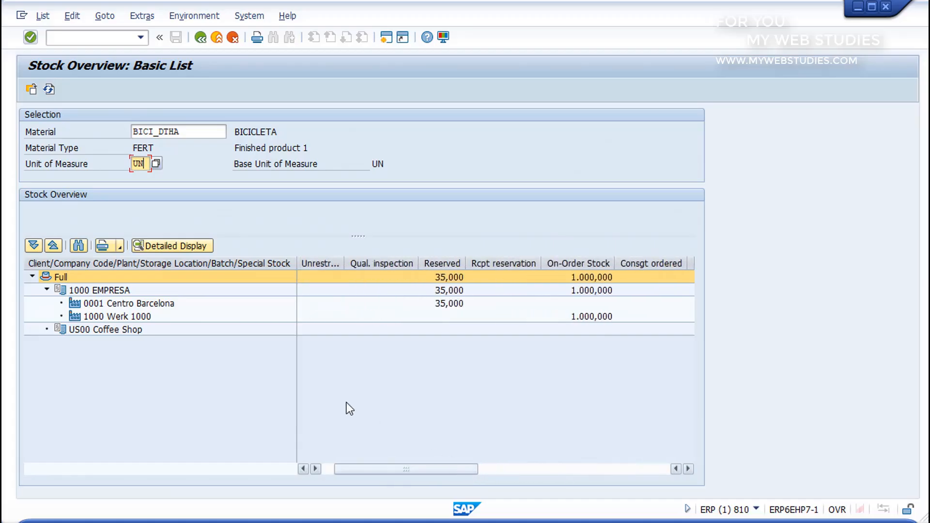
Review the stock by level for company code 1000 EMPRESA, its plants 0001 Centro Barcelona and 1000 Werk 1000, and US00 Coffee Shop
click(93, 277)
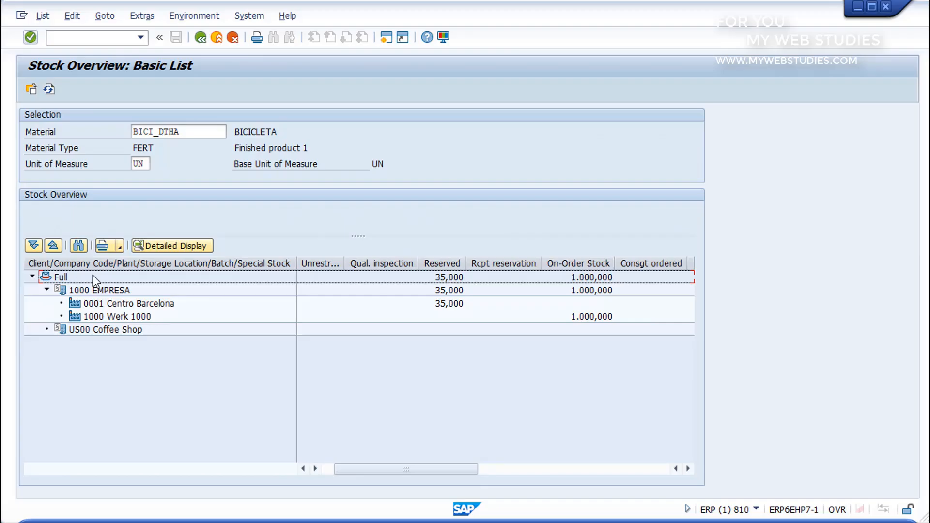
click(96, 291)
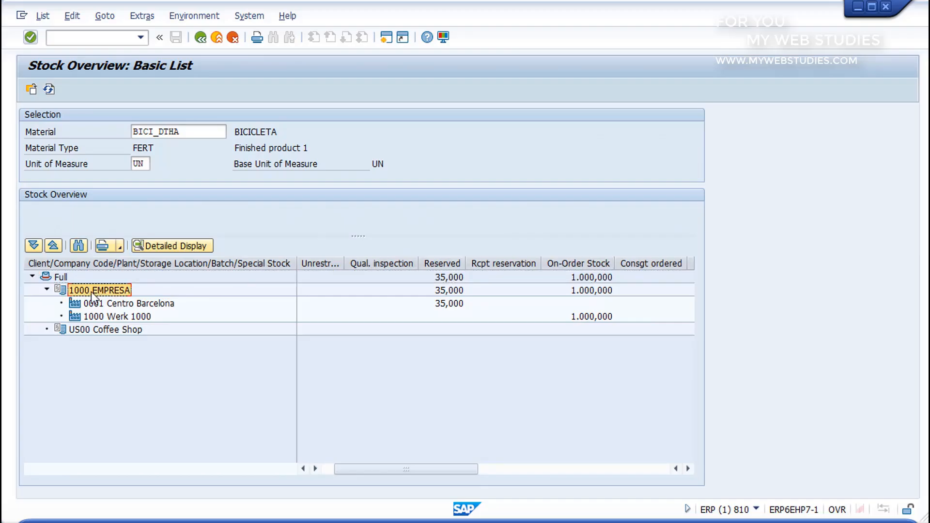
click(110, 304)
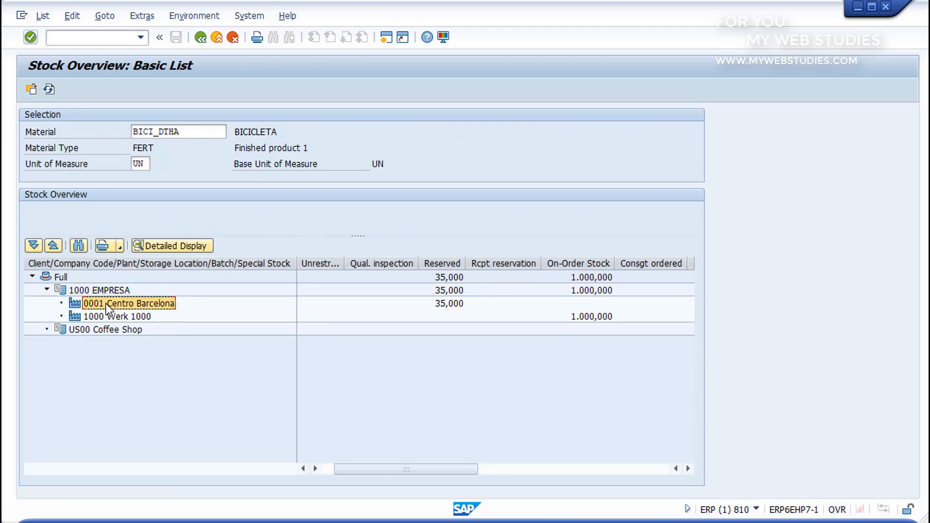
click(117, 318)
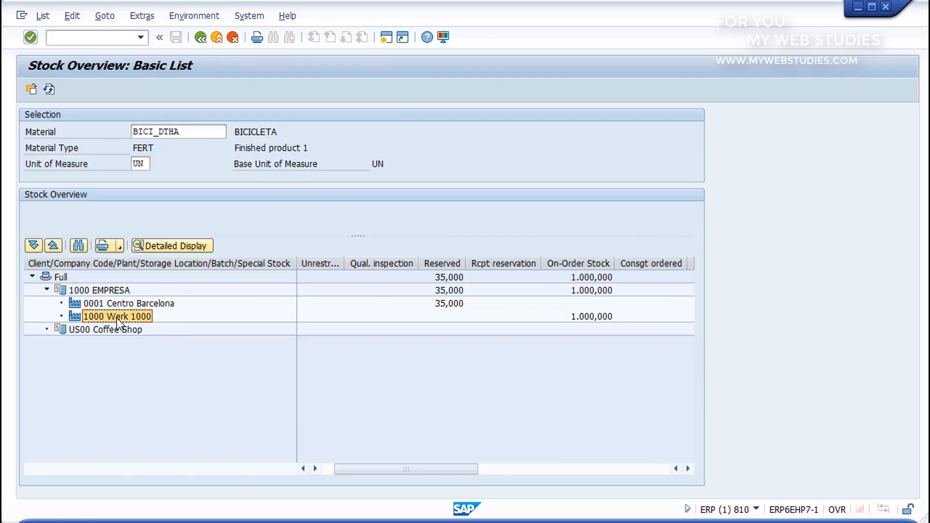
click(102, 330)
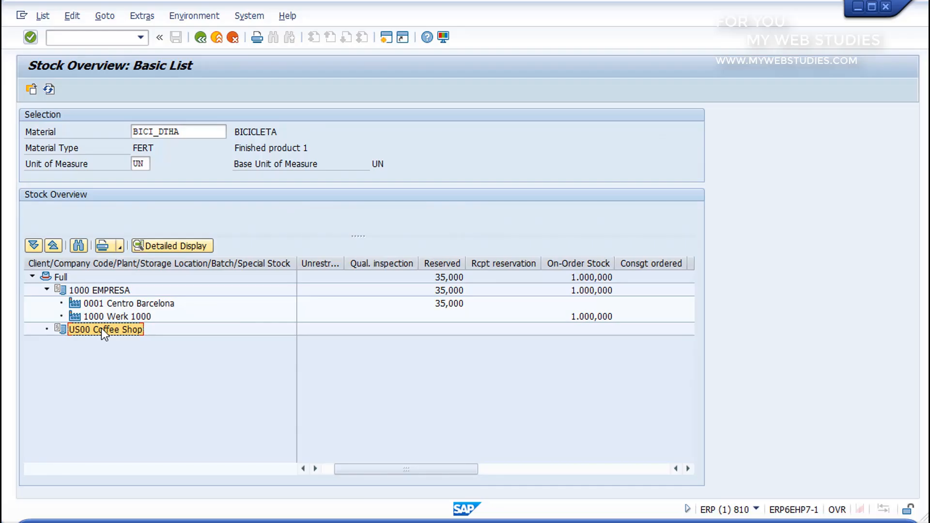
click(47, 290)
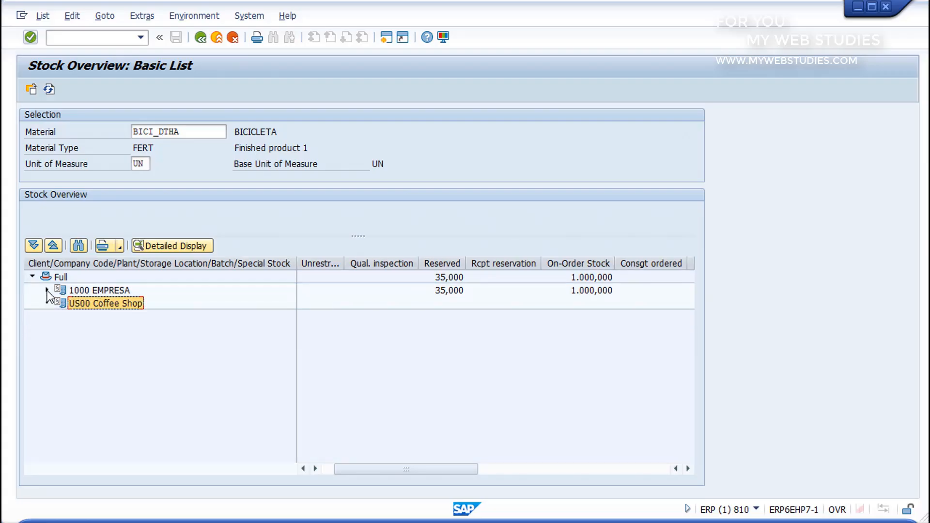
click(47, 290)
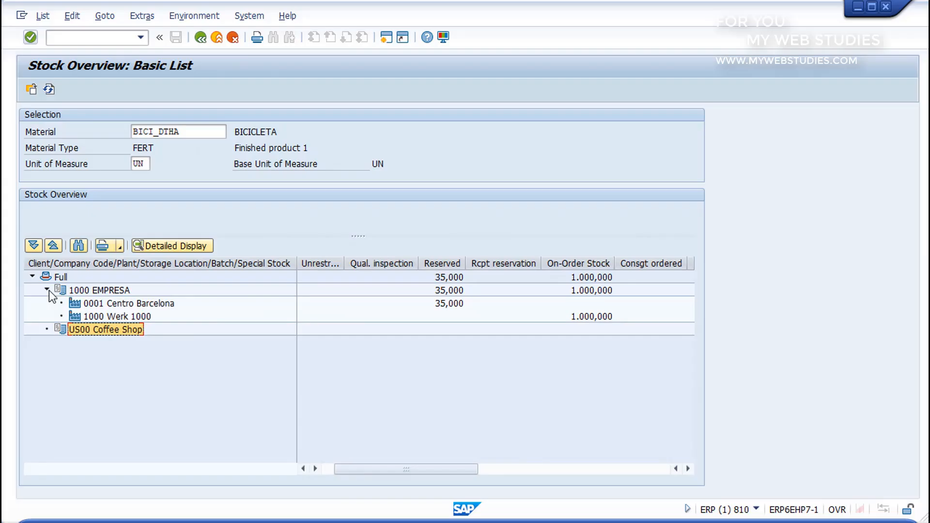
Open the detailed stock display for plant 0001 Centro Barcelona and read through all its stock types
click(97, 304)
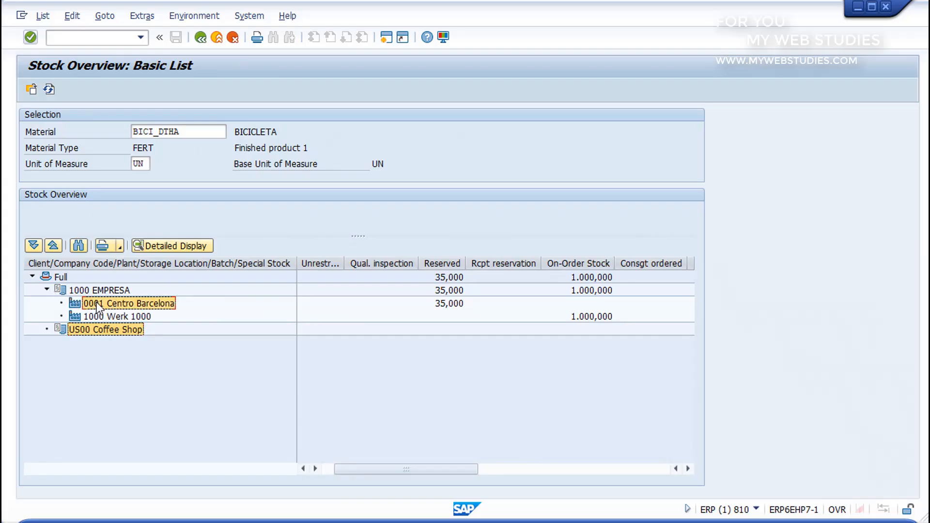
click(161, 246)
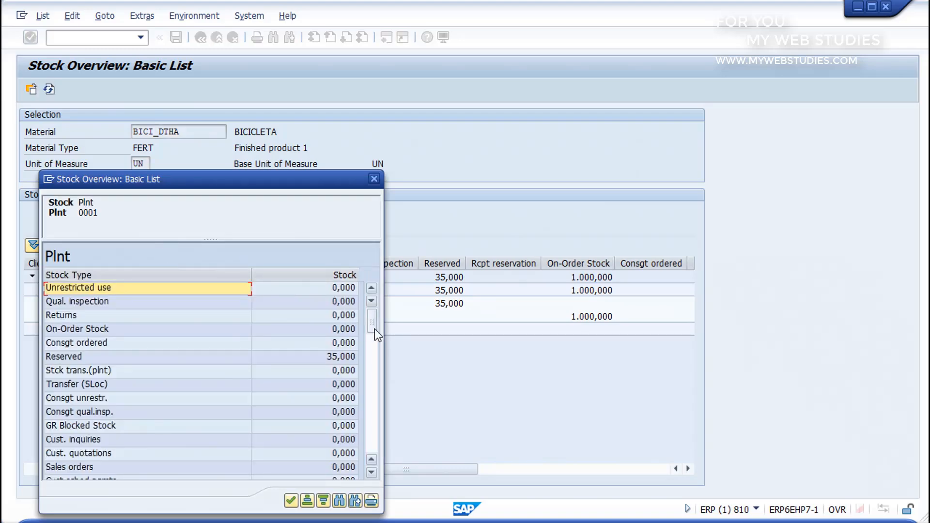
drag(374, 329, 372, 363)
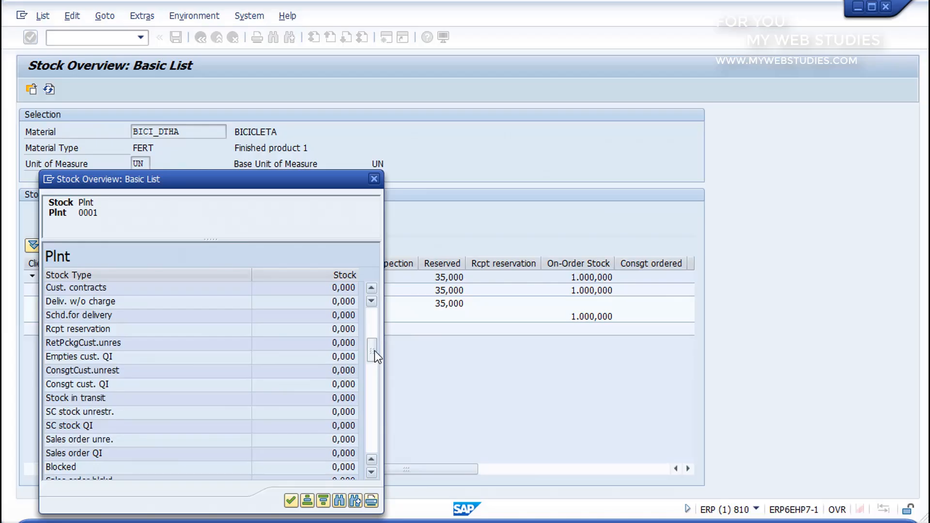
drag(376, 379, 367, 481)
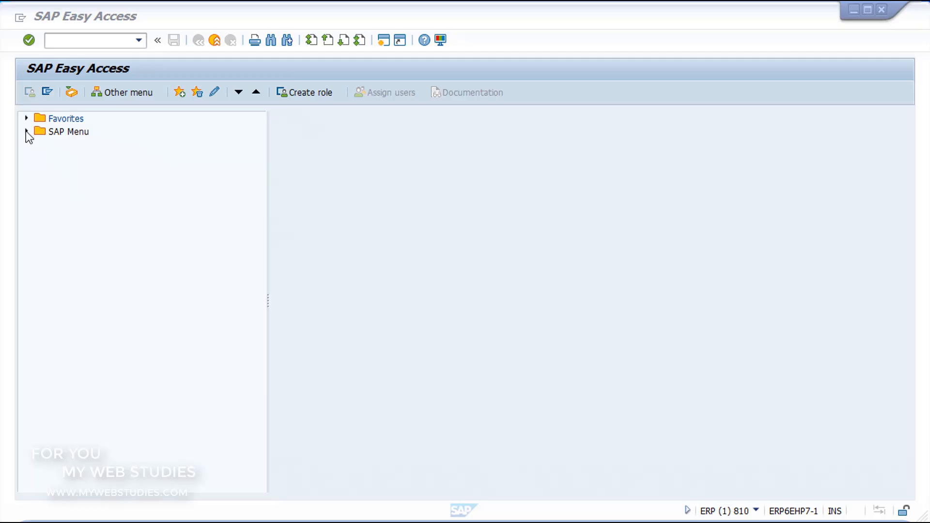
Start the vendor balance display transaction FK10N from the Accounts Payable account area of the SAP Menu
click(26, 131)
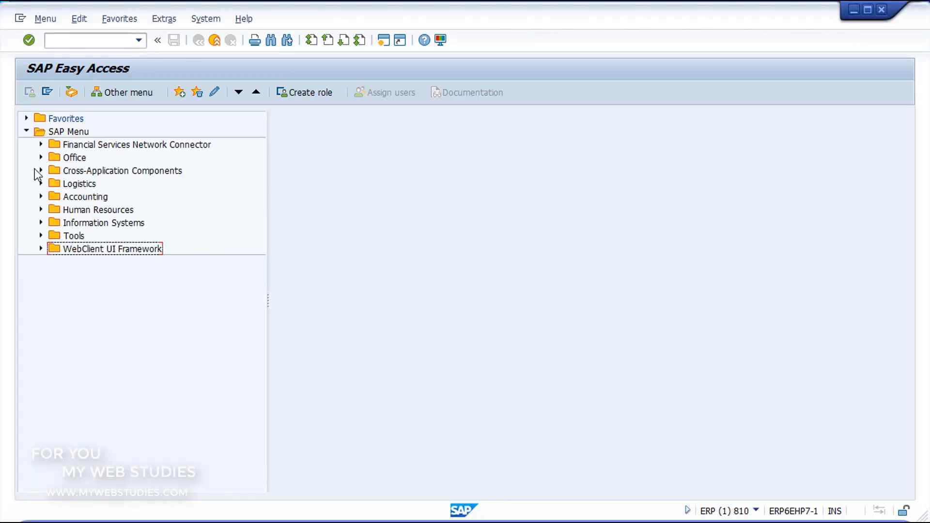
click(41, 197)
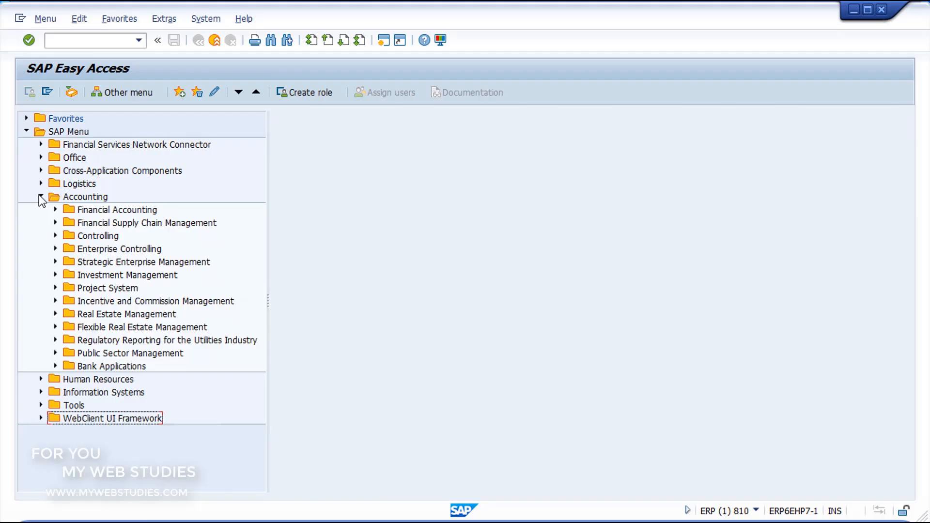
click(55, 210)
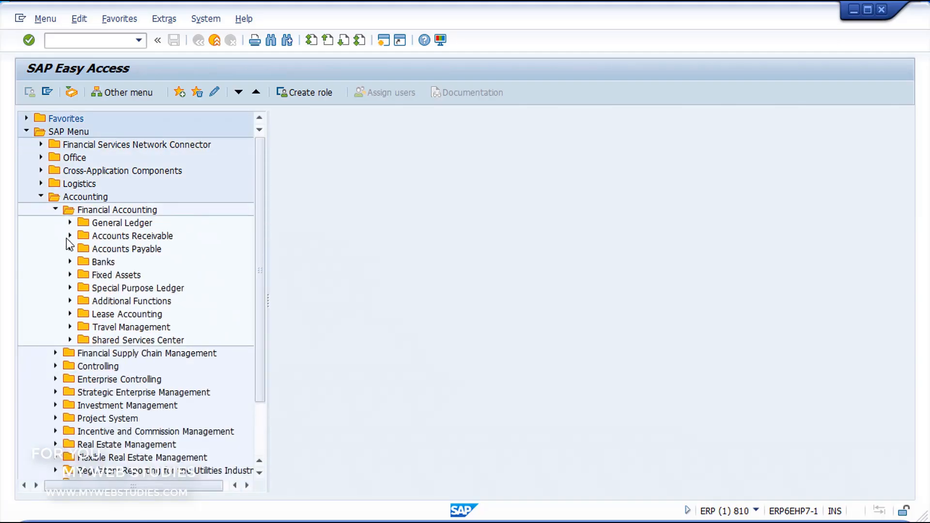
click(69, 249)
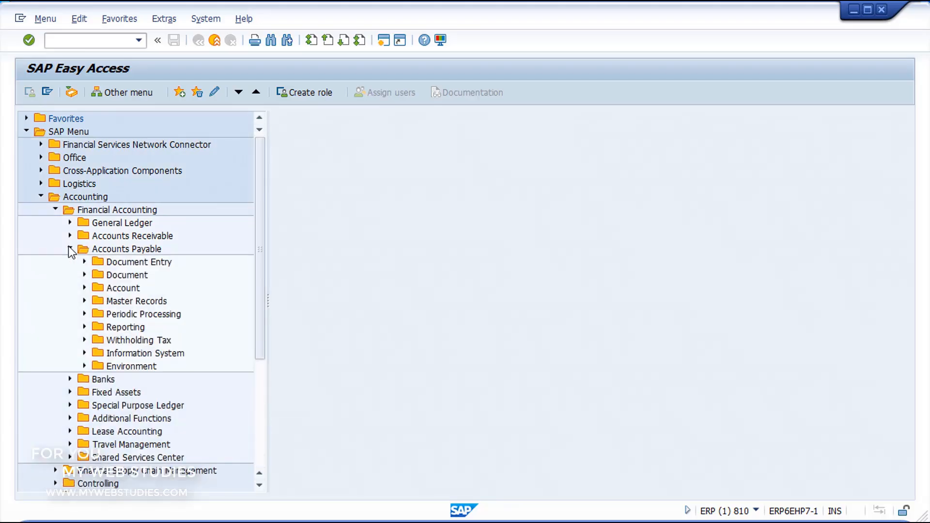
click(84, 288)
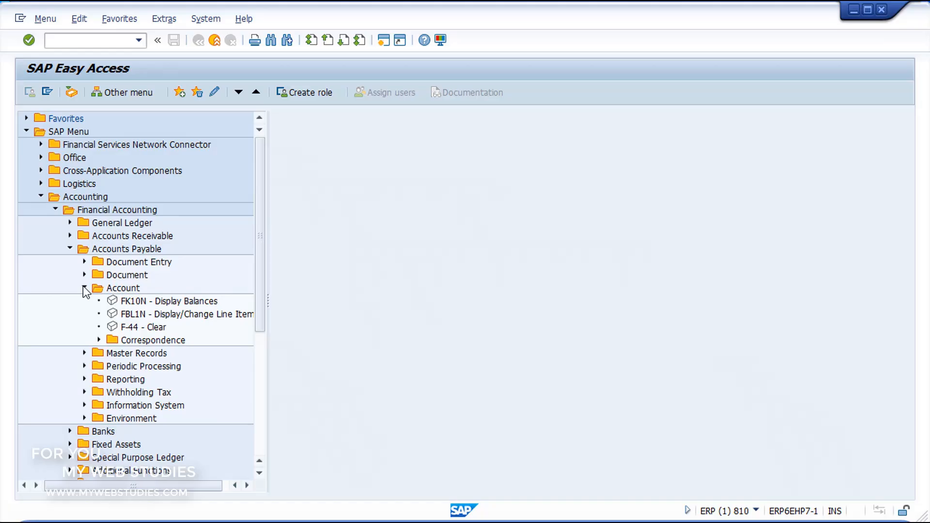
click(114, 302)
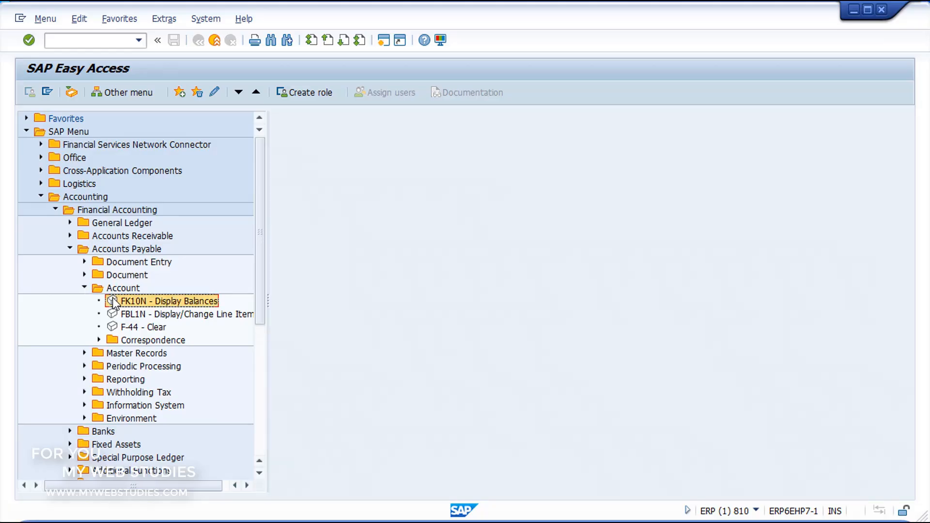
double_click(114, 301)
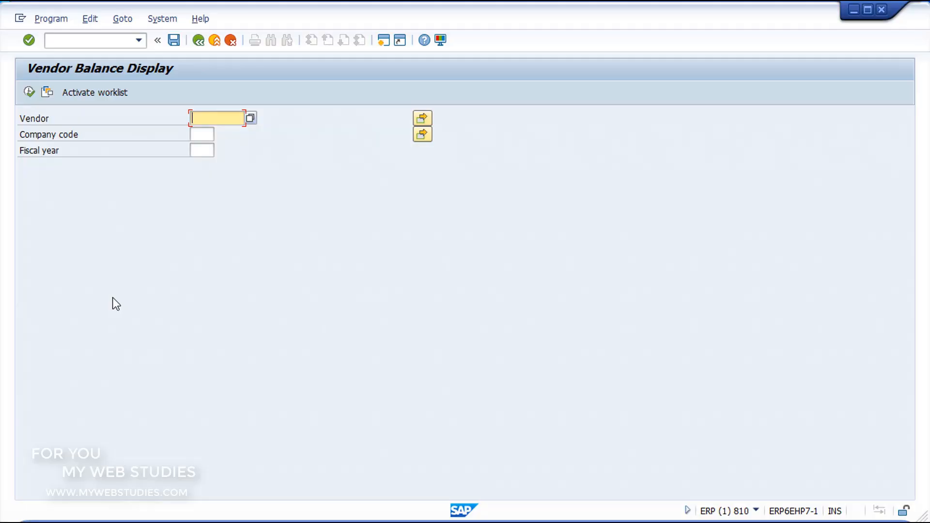
Set the company code to 1000 for the vendor balance display
click(207, 134)
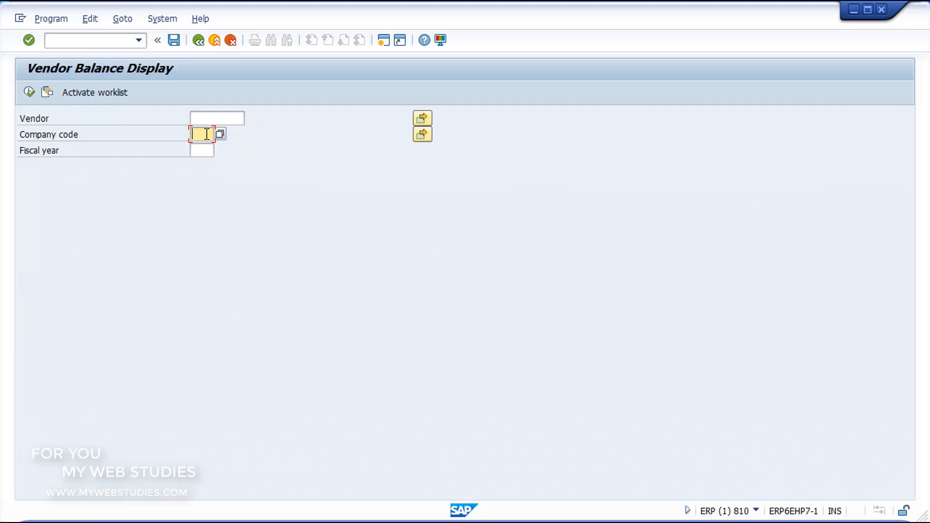
click(202, 150)
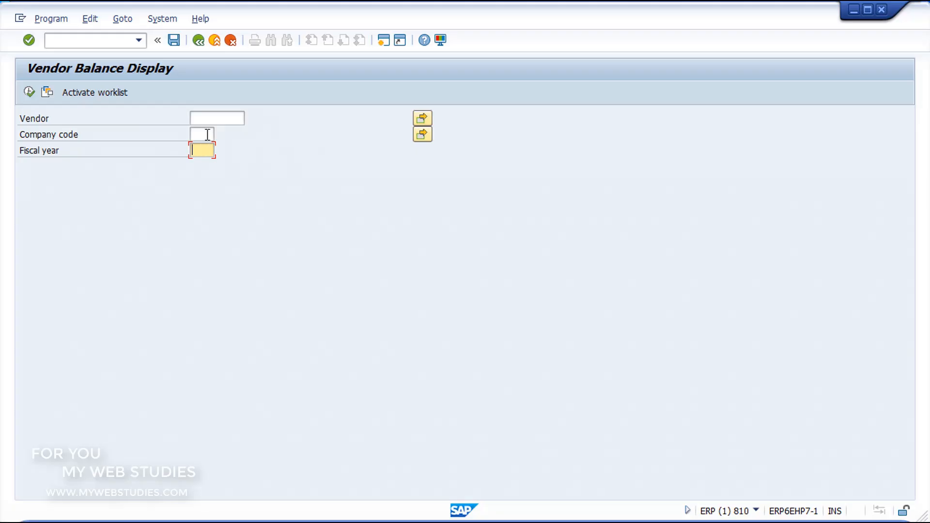
click(208, 134)
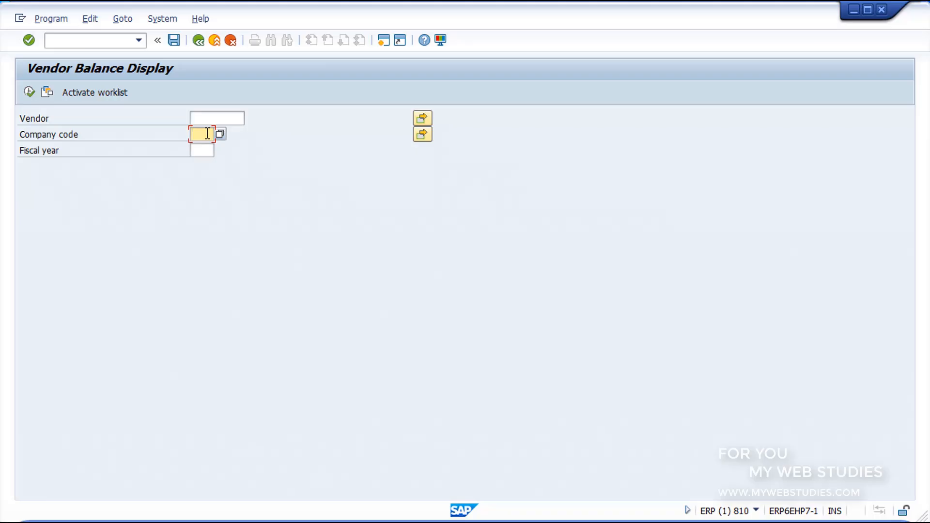
text(1000)
Search for vendors in company code 1000 and pick the Berlin vendor with country AM as the vendor
click(221, 119)
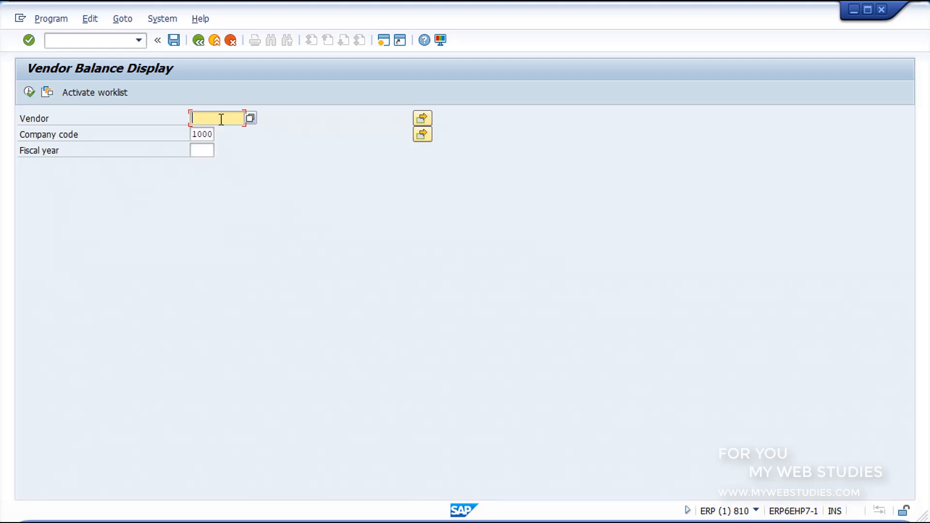
click(250, 118)
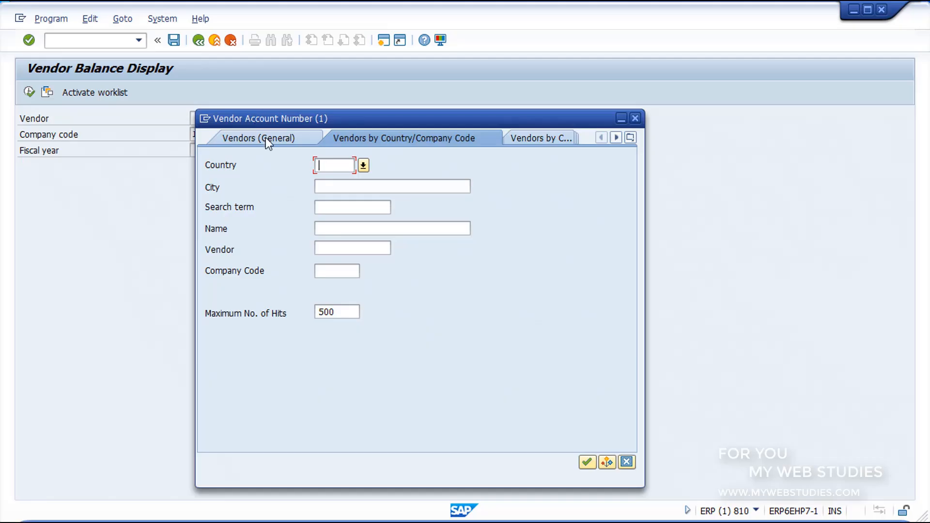
click(336, 272)
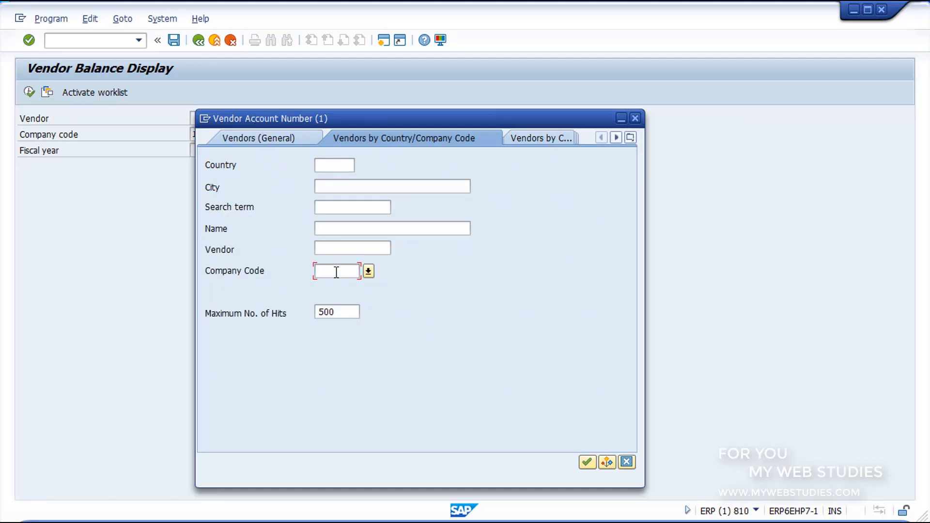
text(1000)
click(587, 462)
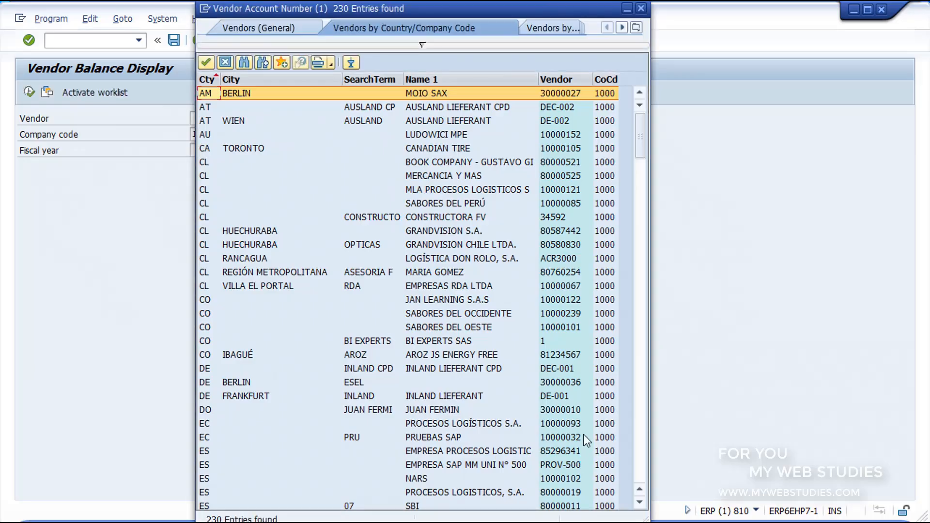
click(428, 90)
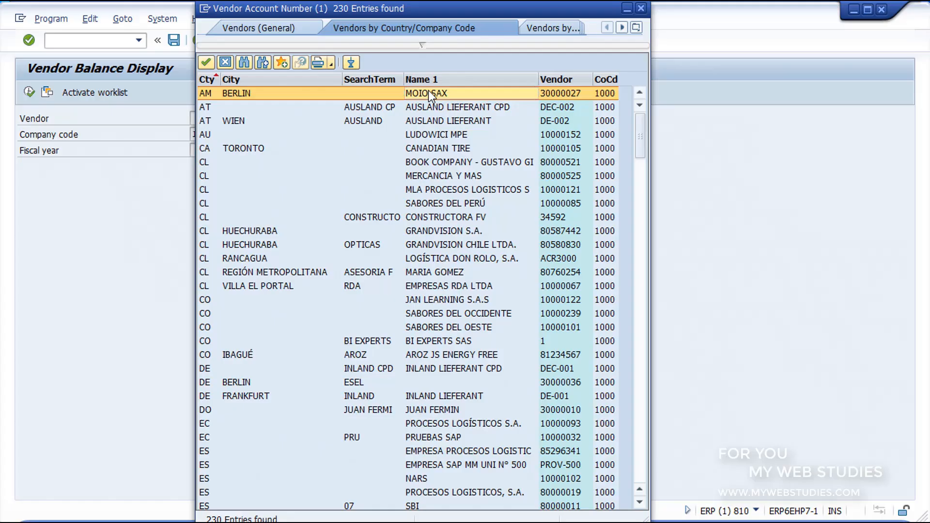
double_click(428, 91)
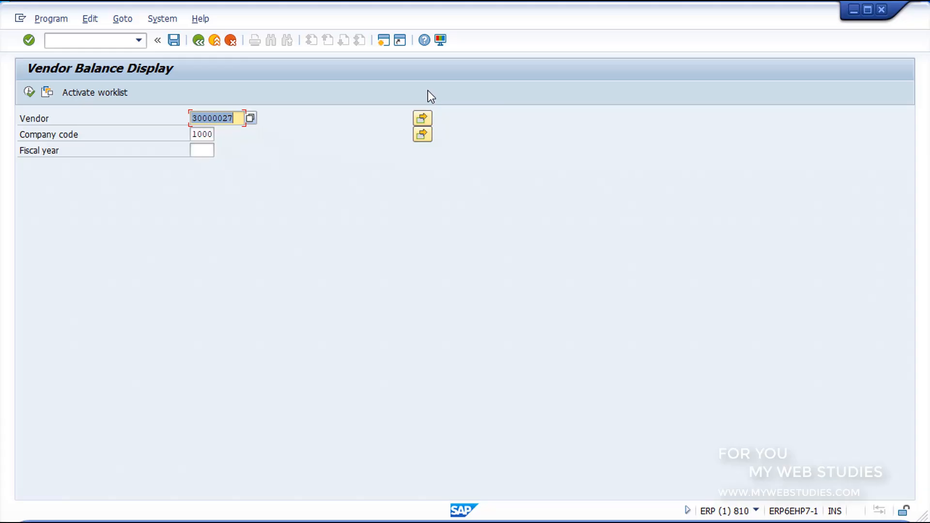
Set the fiscal year to 2020 and run the vendor balance display
click(207, 150)
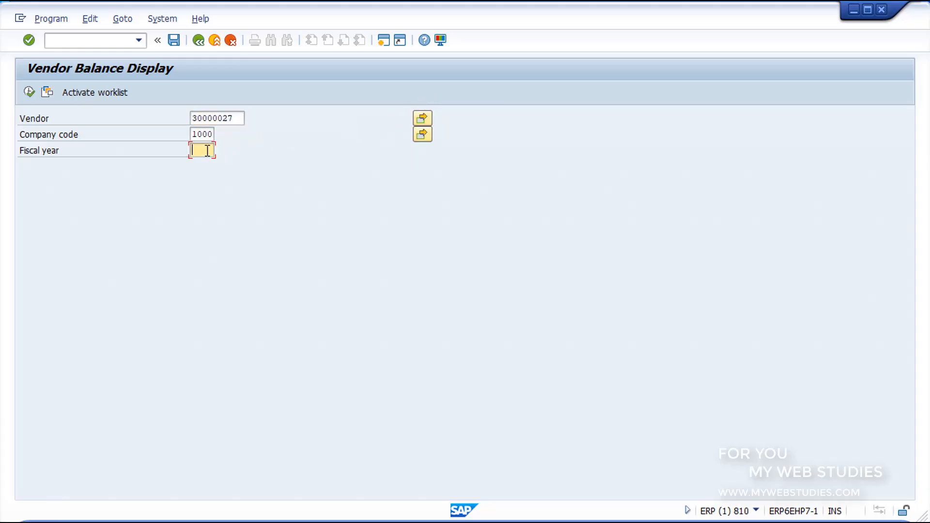
text(2020)
click(32, 94)
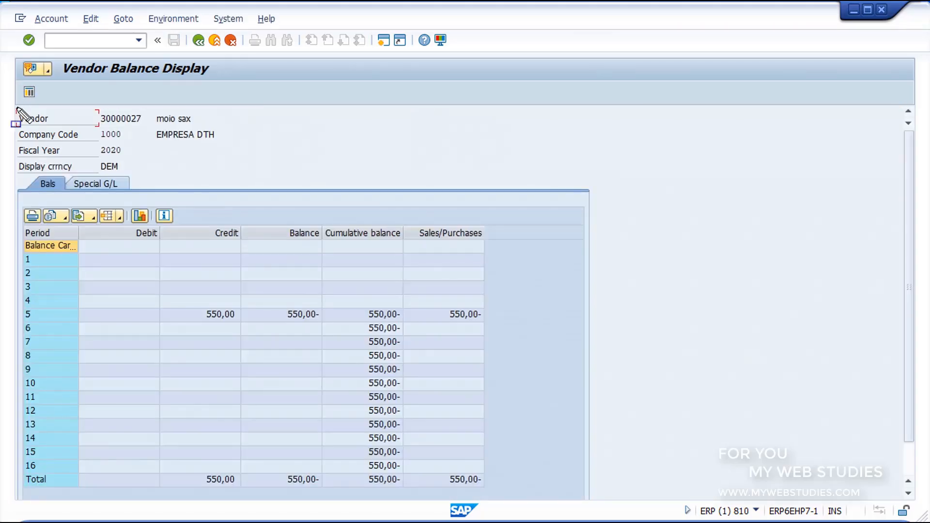
Review the vendor's header data and Special G/L balances, and return to the balances by period
mouse_move(16, 106)
mouse_down()
mouse_move(254, 167)
mouse_move(263, 179)
mouse_up()
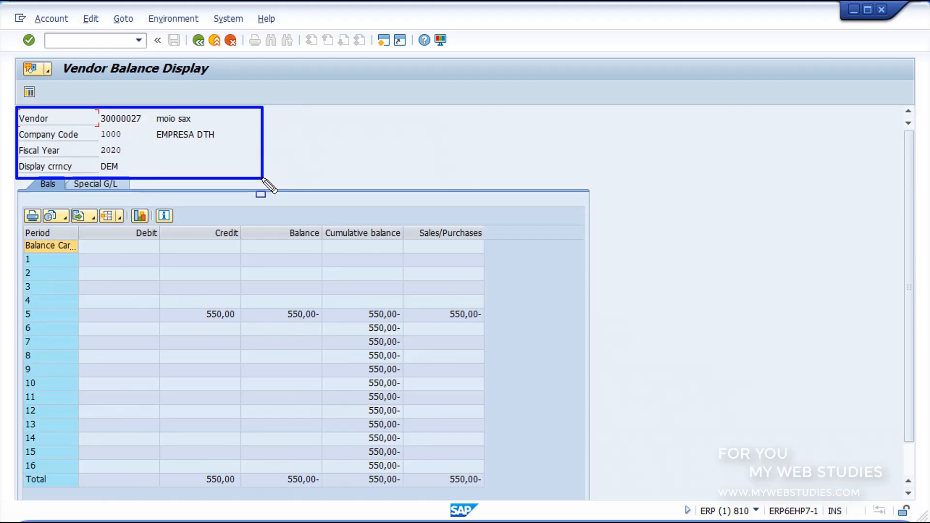
key(Escape)
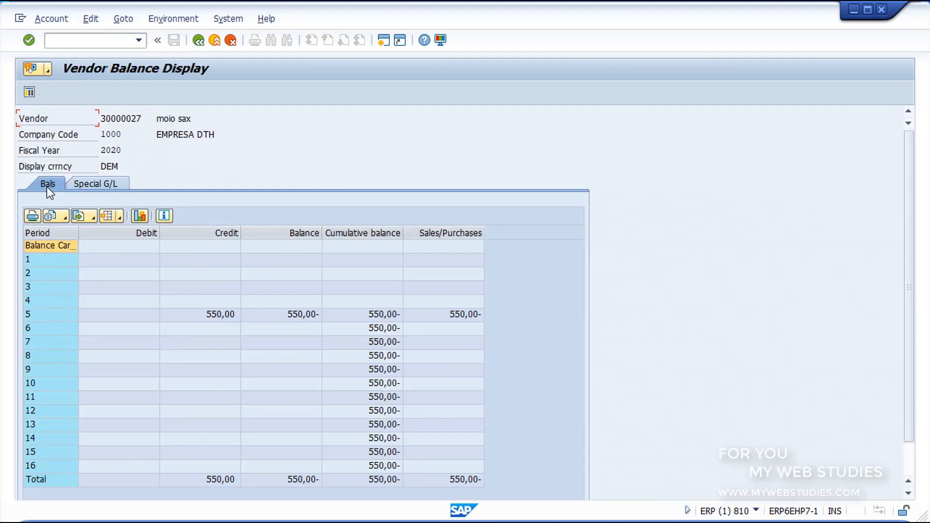
click(96, 184)
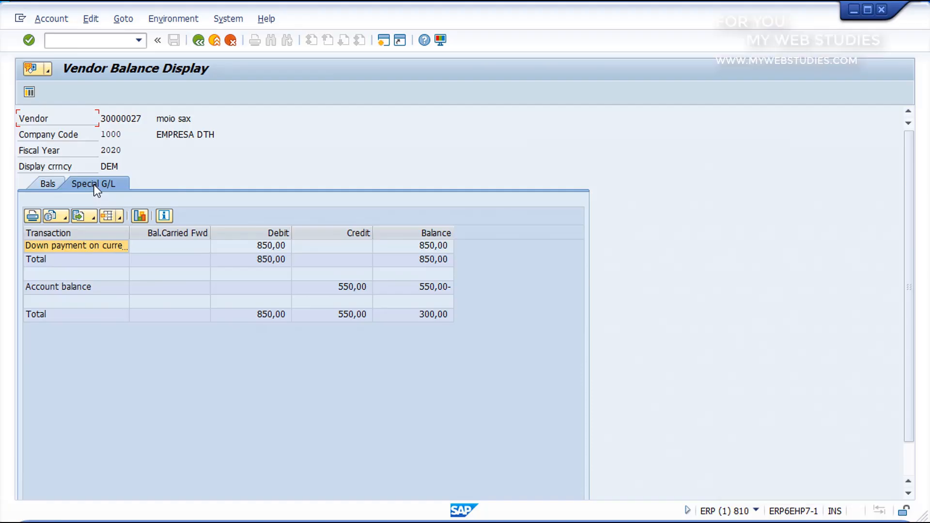
click(47, 183)
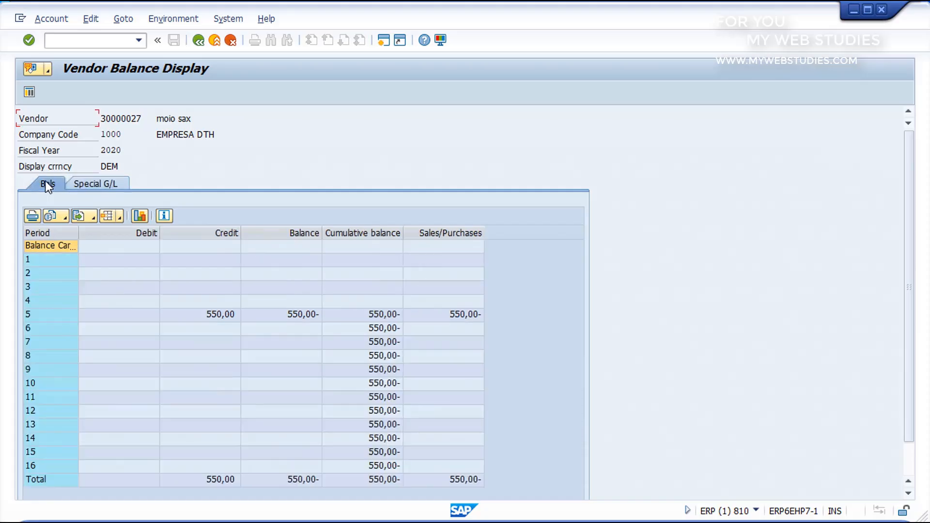
Drill down into the period 5 credit amount and open the first invoice line item in change mode
double_click(204, 312)
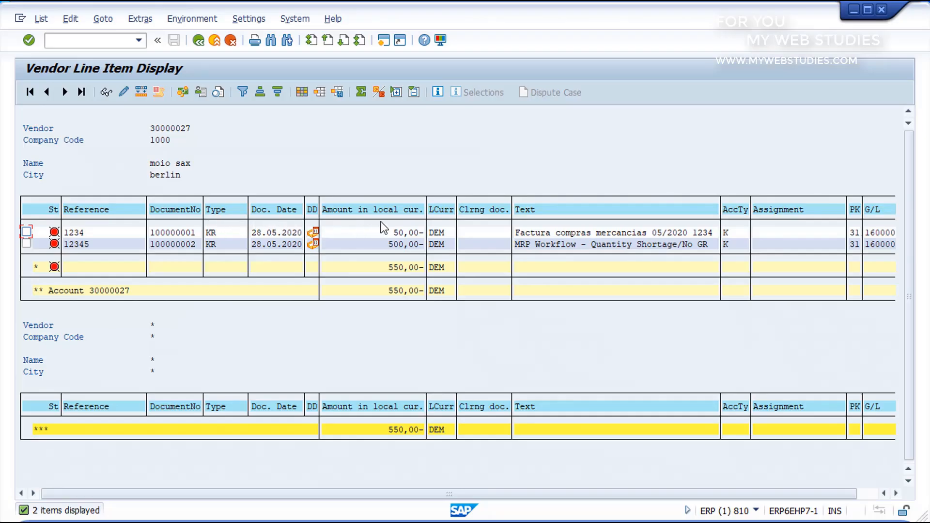
click(124, 92)
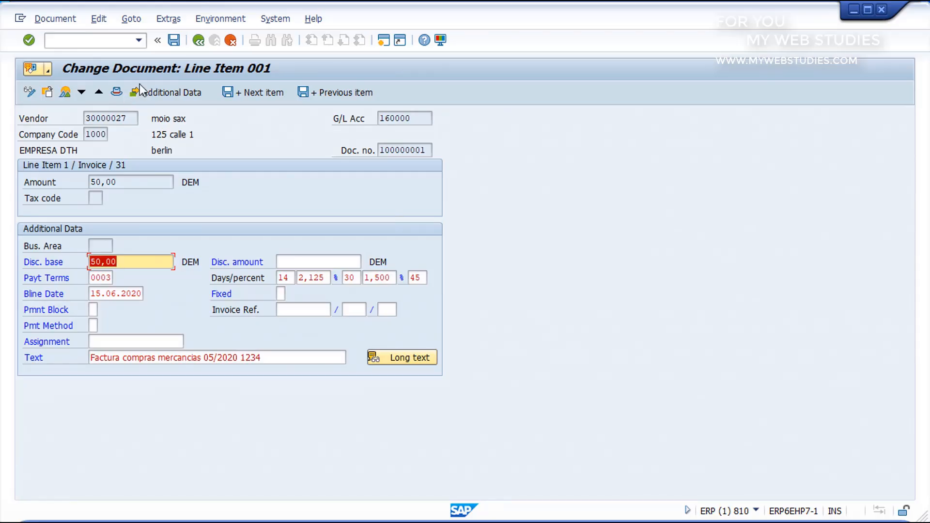
Go back to the vendor line item list and end the transaction with the /n command
click(201, 40)
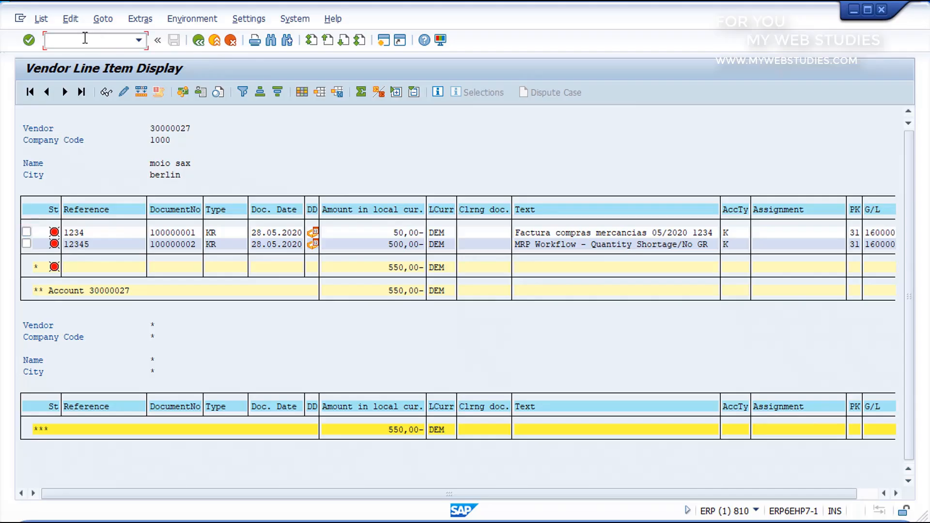
text(/n)
key(Return)
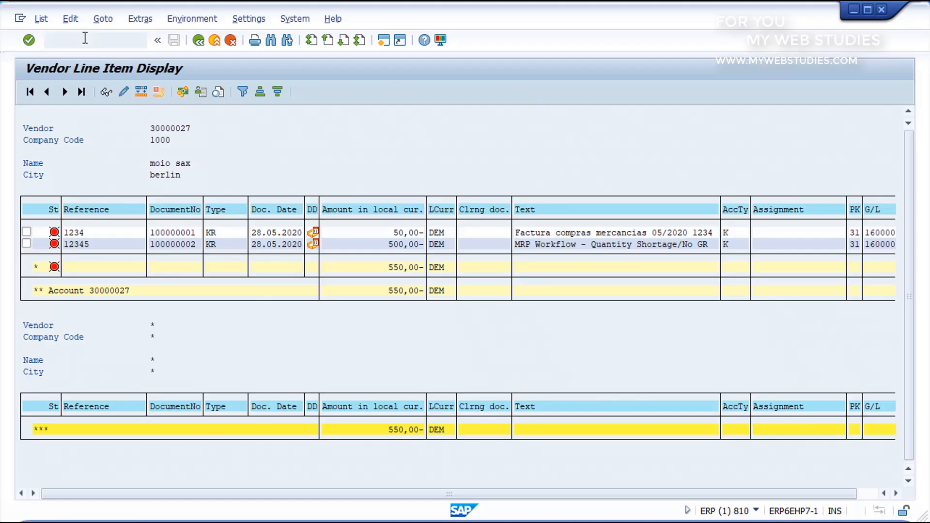
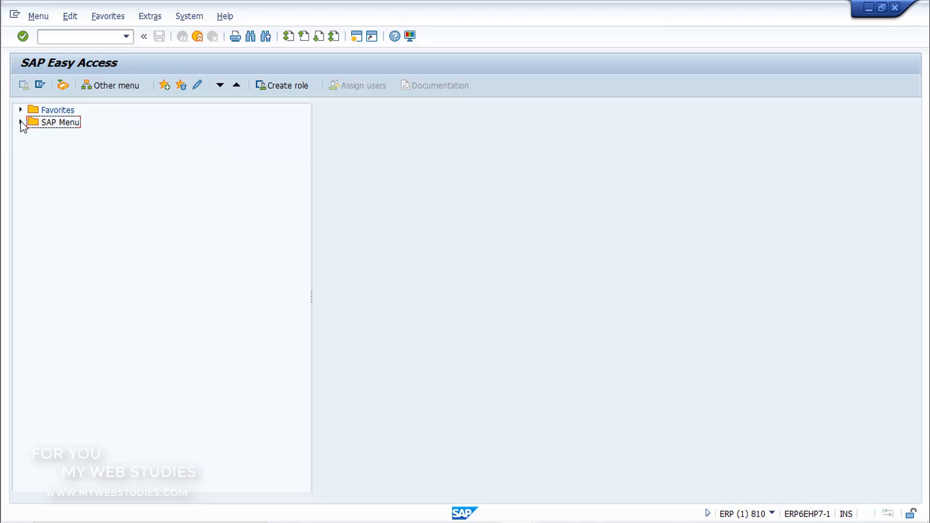
Open transaction FS00 - Centrally from Accounting > Financial Accounting > General Ledger > Master Records > G/L Accounts > Individual Processing
click(21, 123)
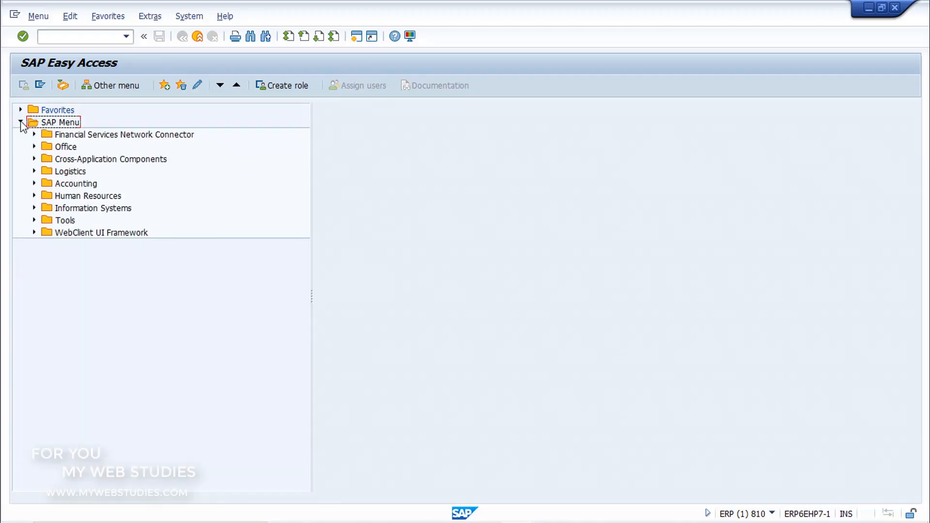
click(34, 184)
click(48, 196)
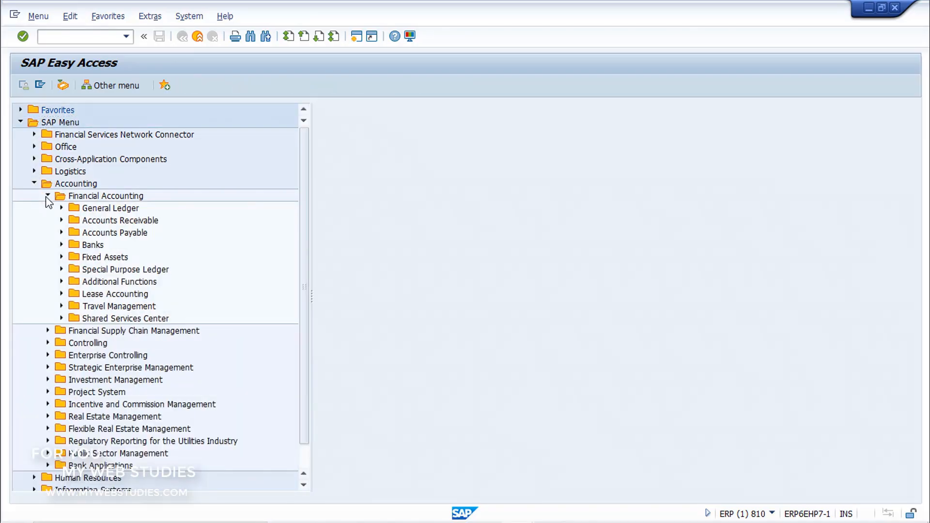
click(61, 208)
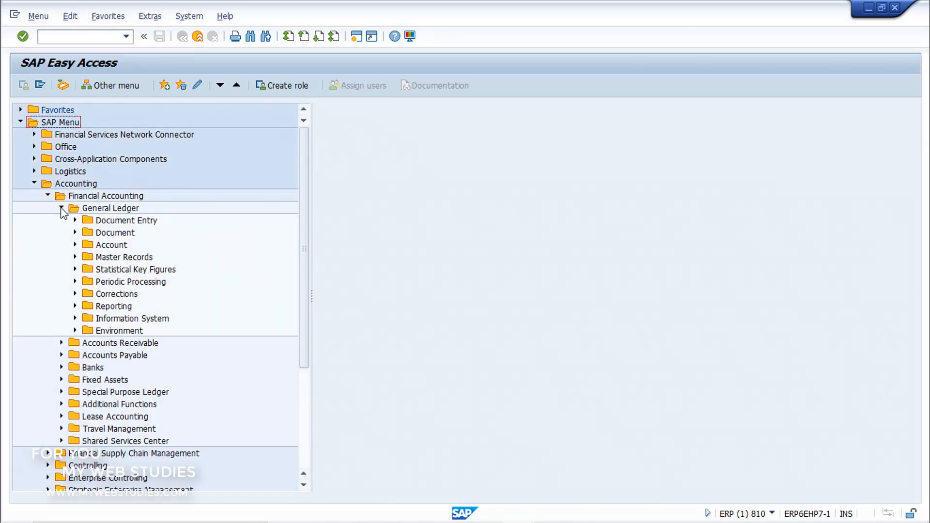
click(75, 258)
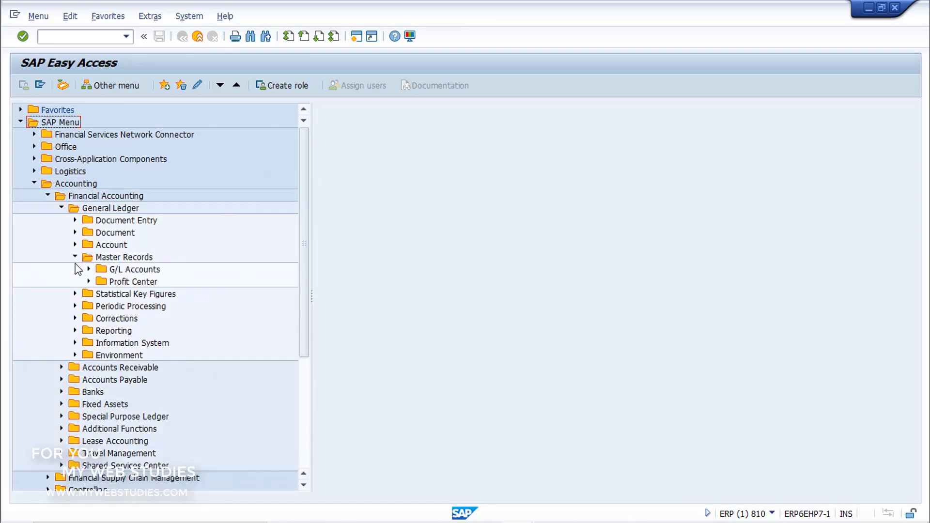
click(88, 270)
click(103, 282)
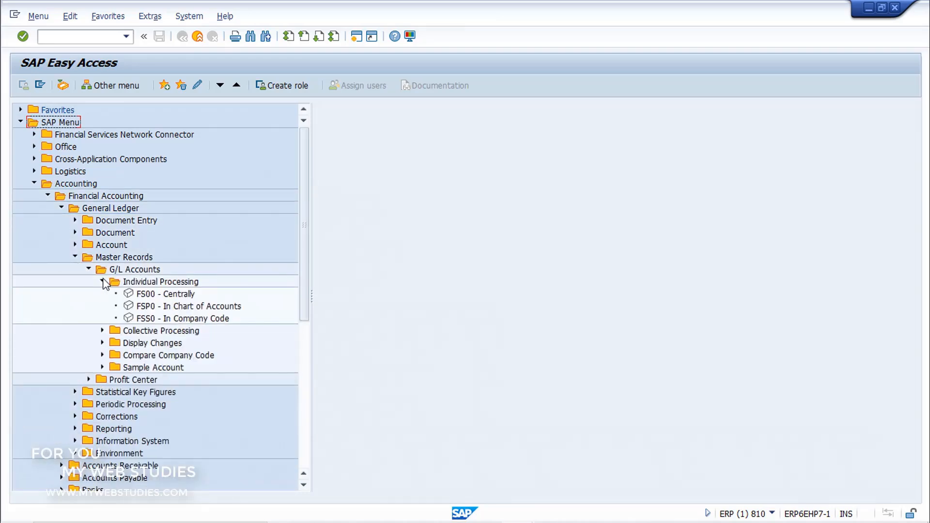
click(128, 296)
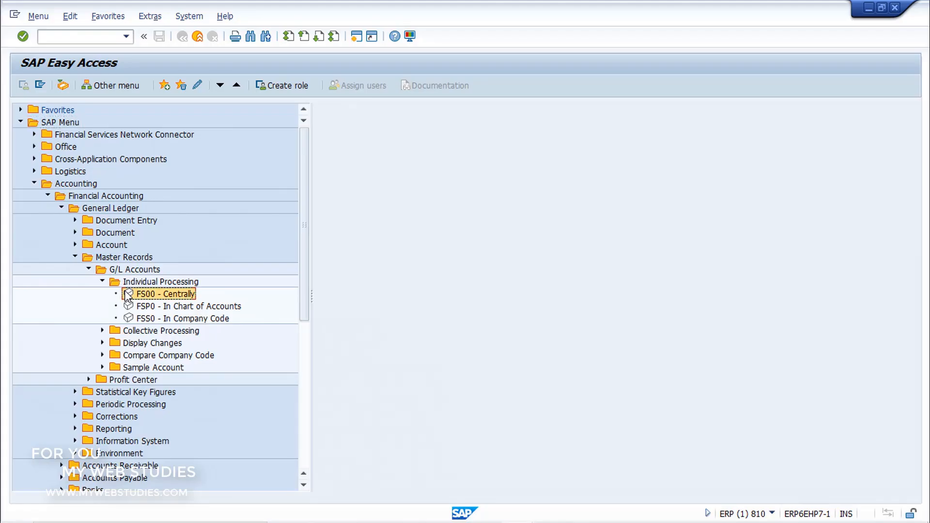
double_click(128, 295)
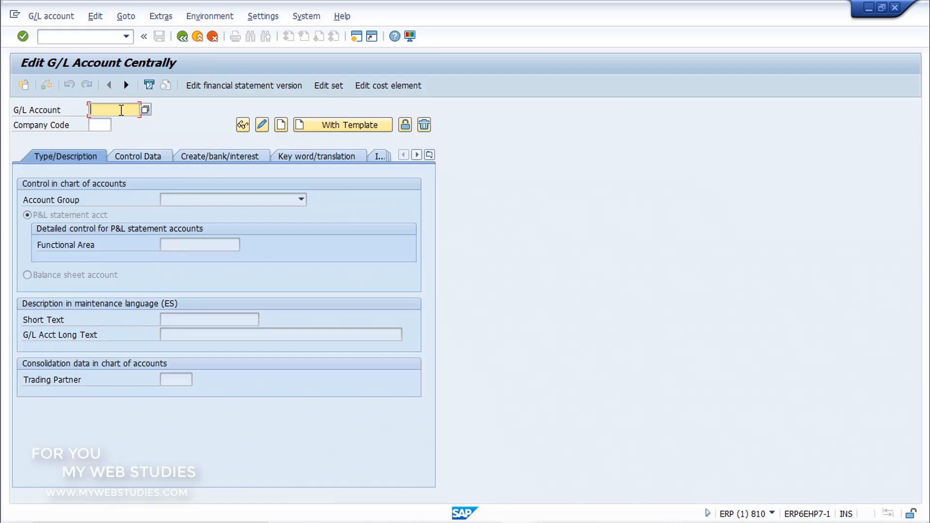
Enter G/L account 400006 and company code AB01, and start creating the account
click(107, 126)
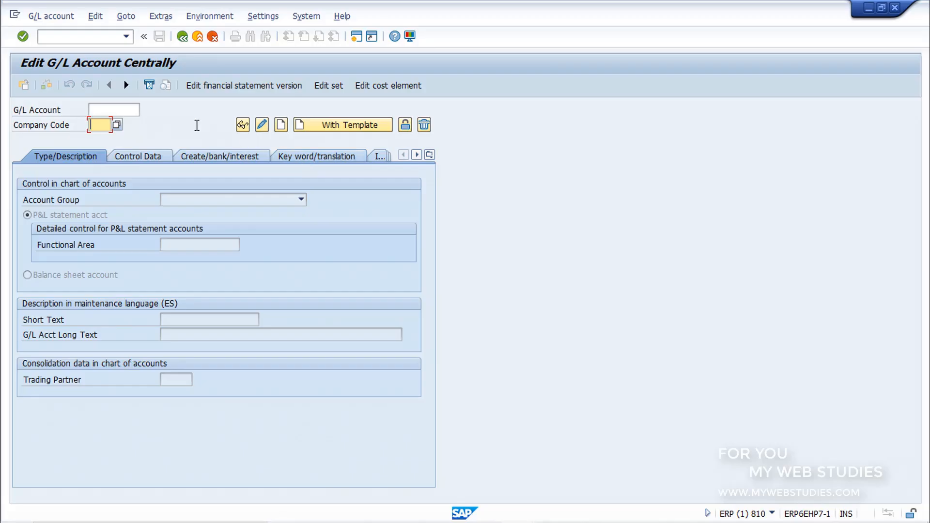
click(135, 110)
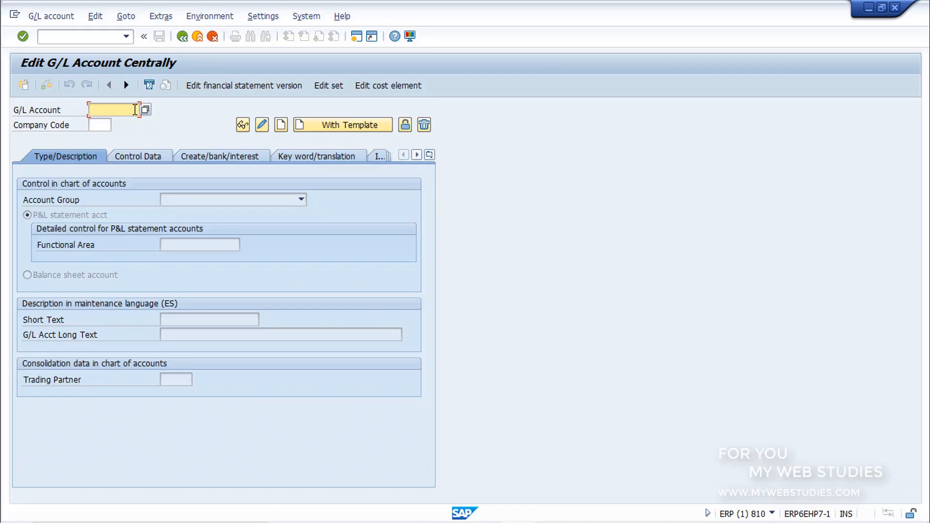
text(400006)
click(104, 127)
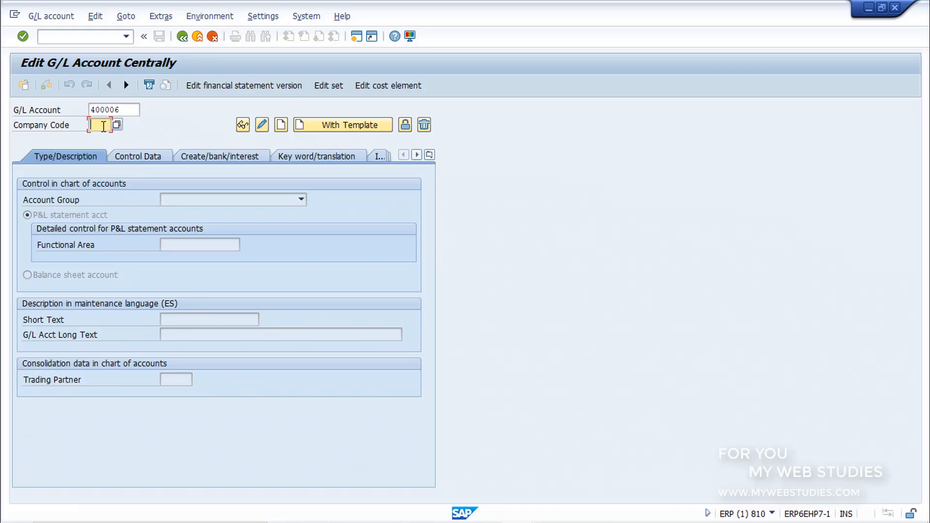
text(AB01)
click(281, 125)
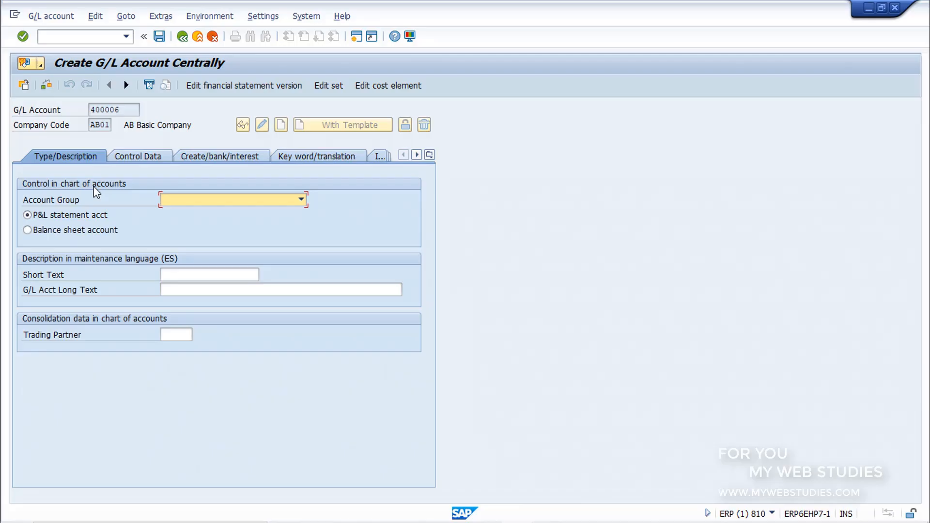
Assign the account group General G/L accounts and classify the account as a P&L statement account
click(301, 200)
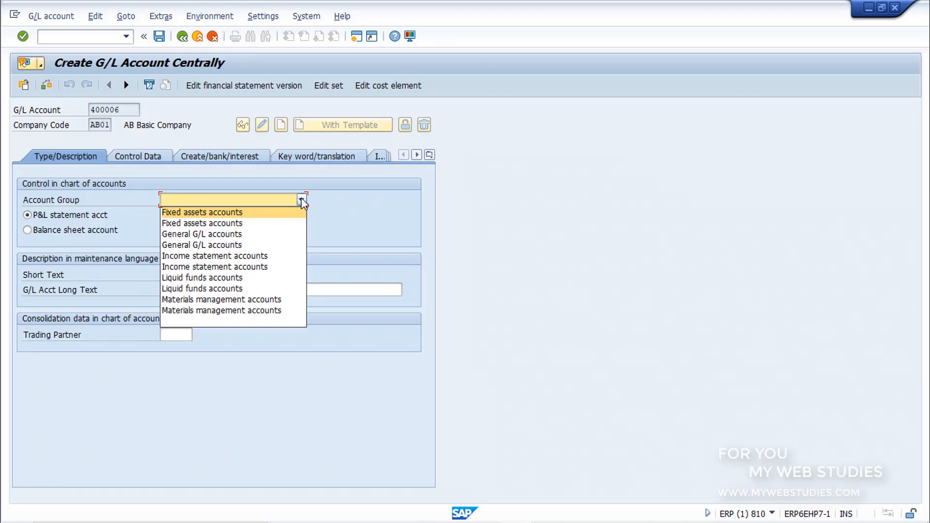
click(235, 232)
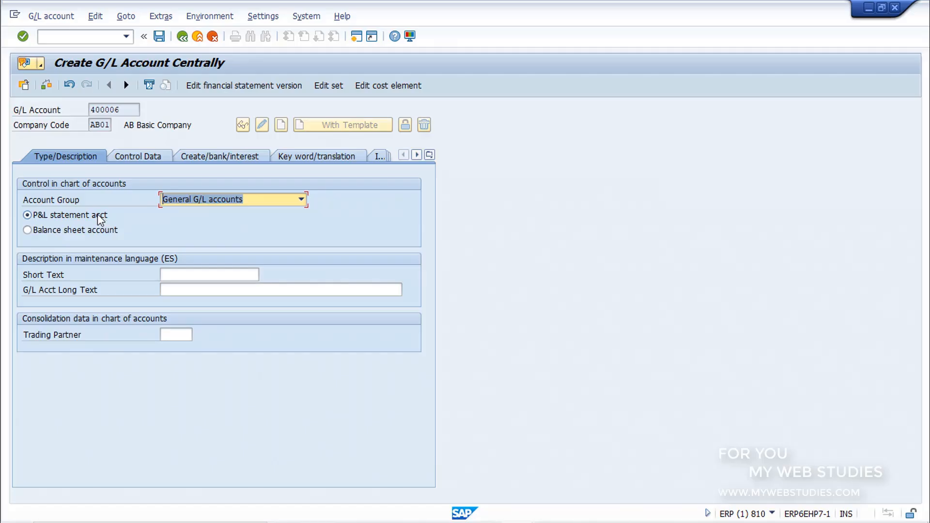
click(92, 231)
click(94, 216)
Enter the short text "Gtos compras general" and the long text "Gastos de compras generales del local"
click(205, 275)
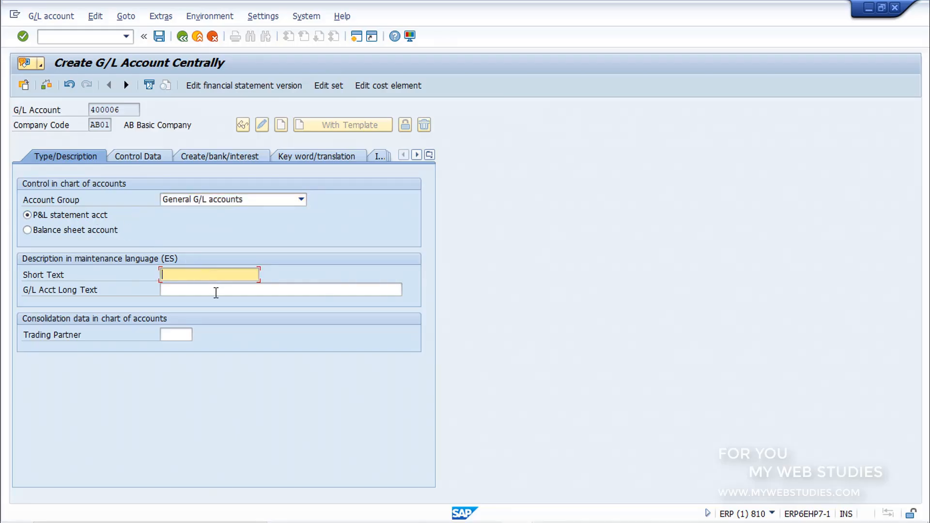
click(216, 293)
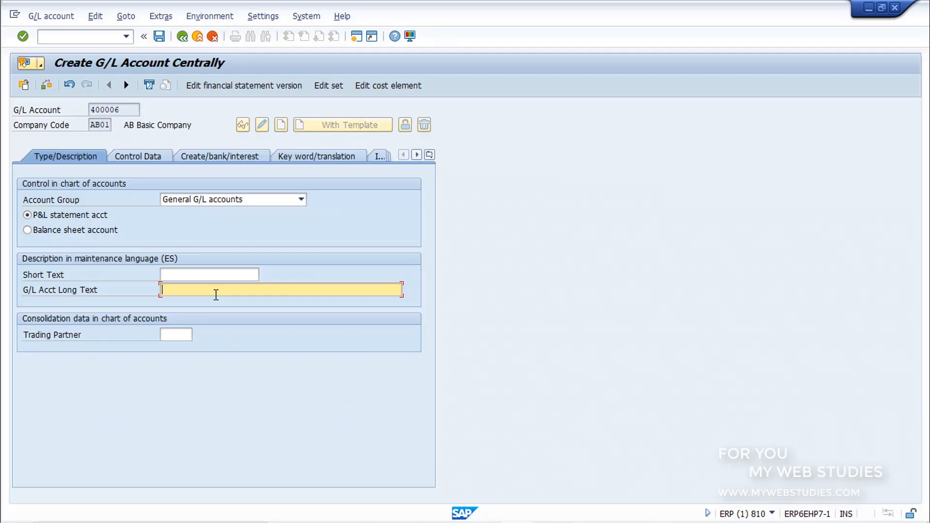
click(251, 276)
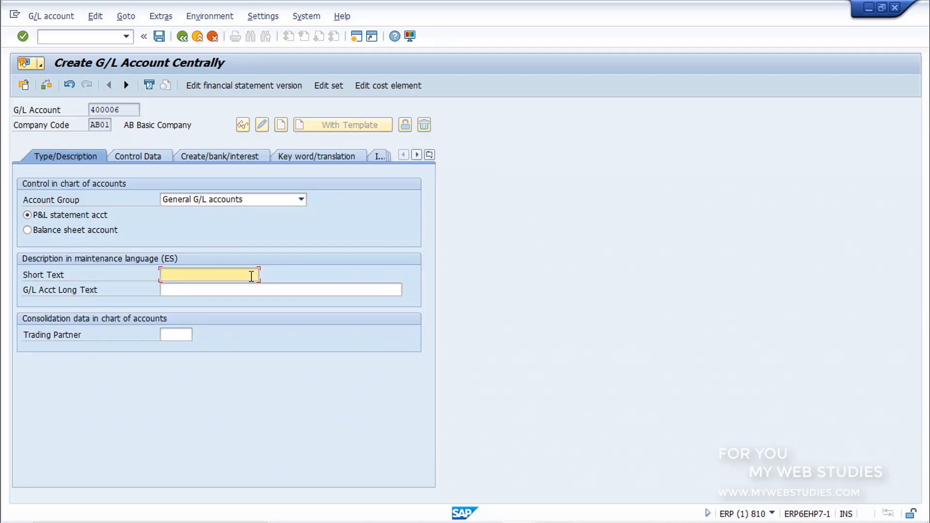
text(Gtos compras general)
click(277, 289)
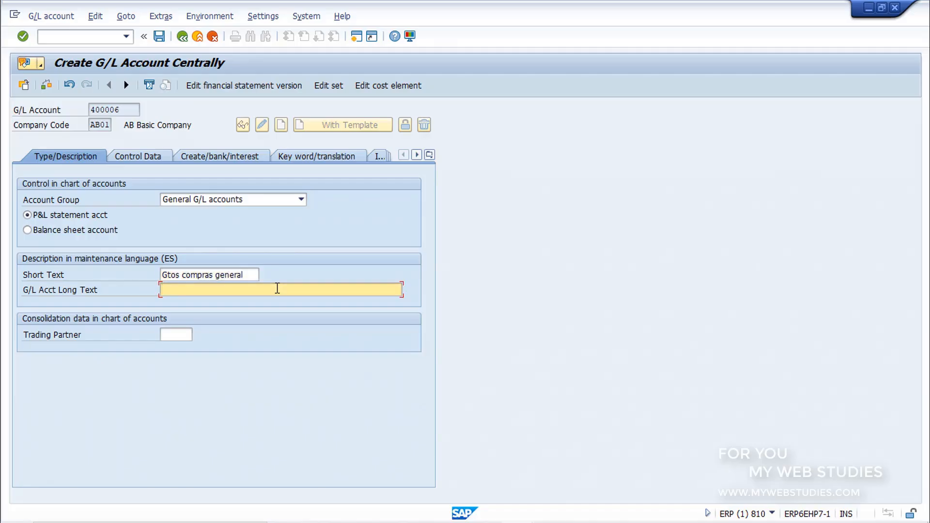
text(Gastos de compras generales del local)
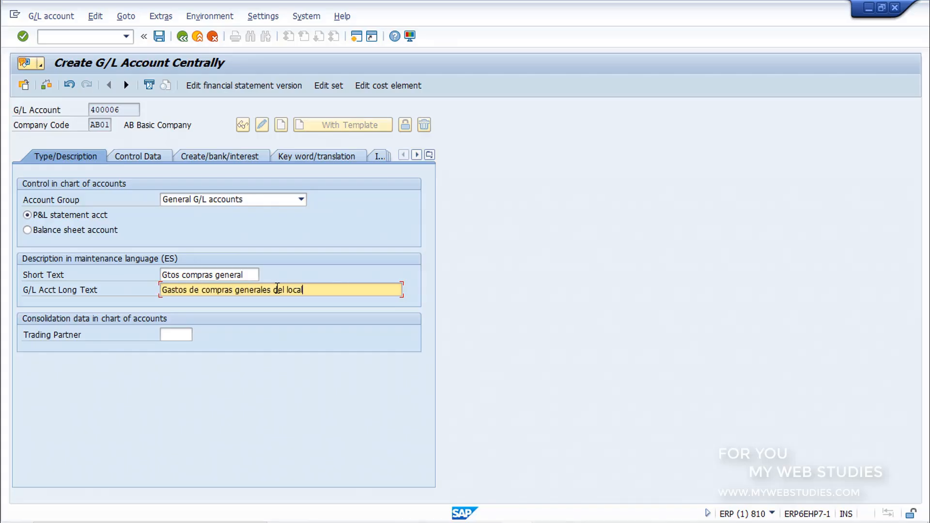
Check the account currency in the control data and set the field status group to G004 (Cost accounts)
click(136, 156)
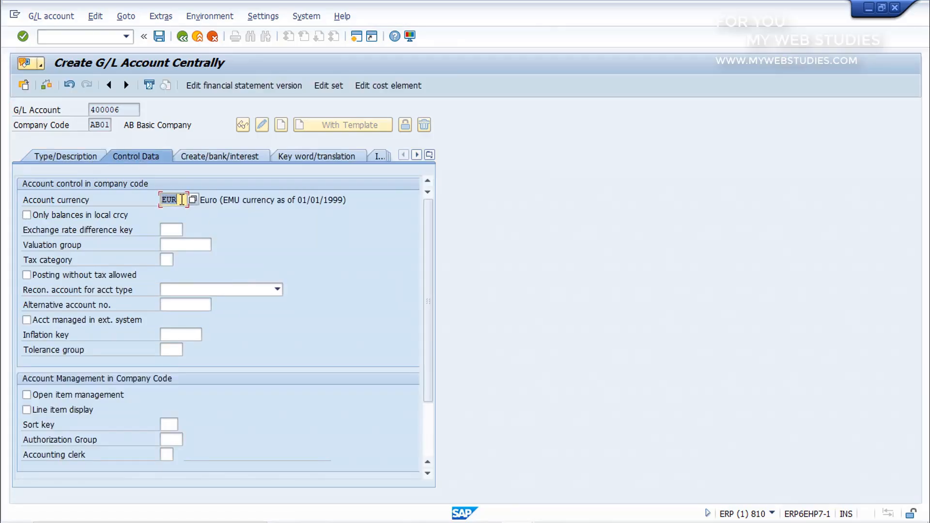
click(182, 199)
click(225, 156)
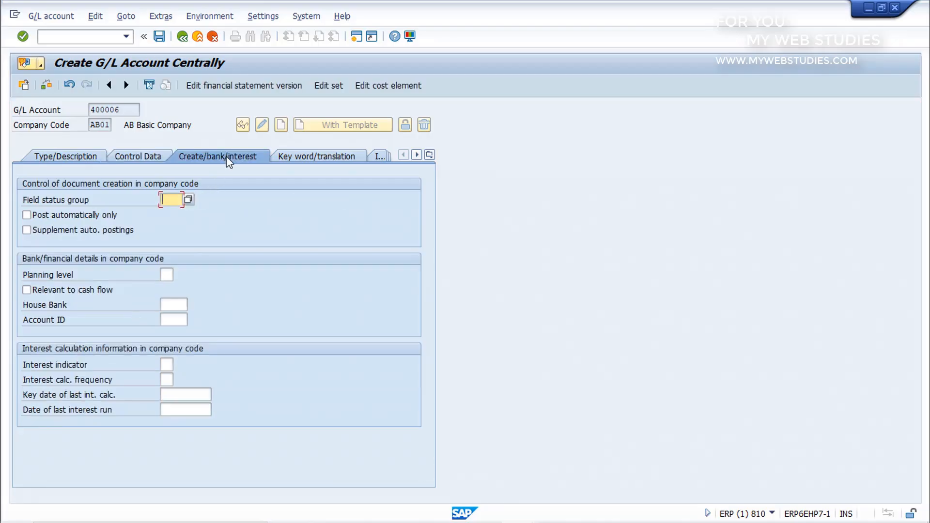
click(188, 200)
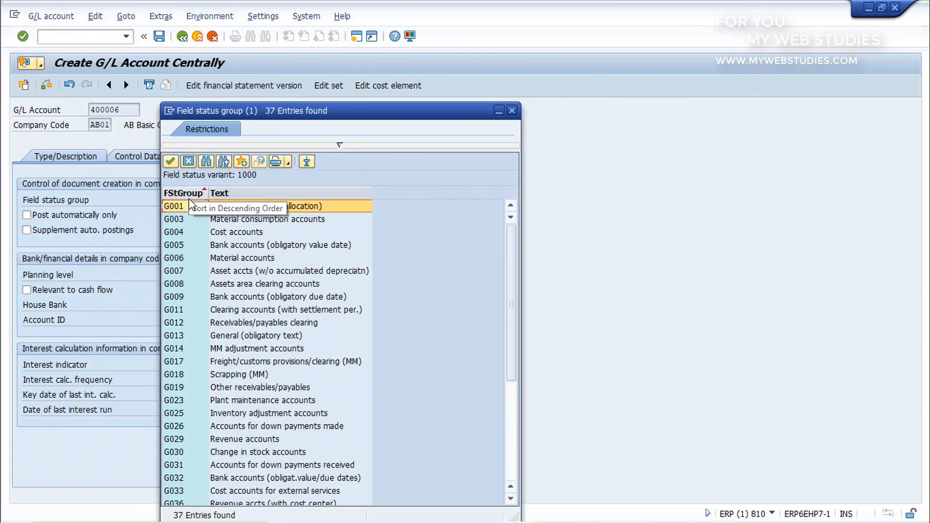
click(231, 234)
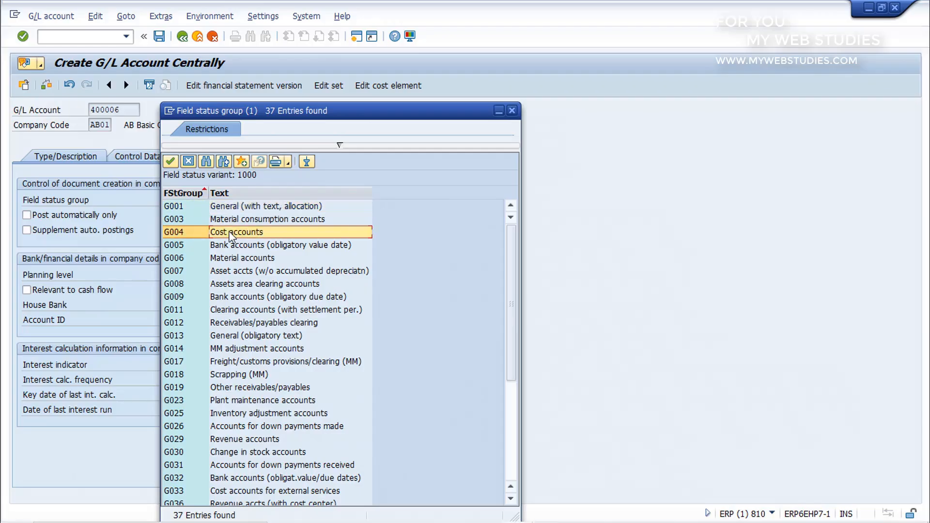
double_click(230, 234)
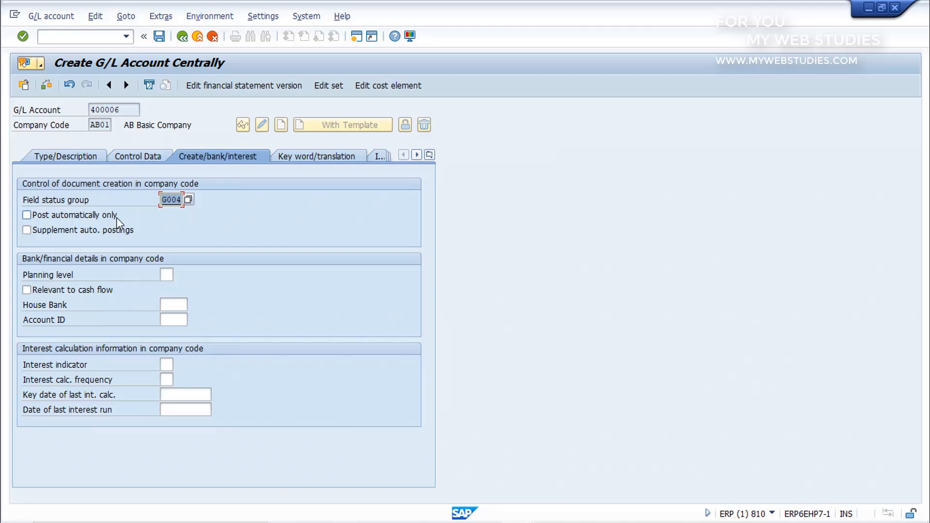
Choose French for a second translation row, leave its texts empty, and save the new G/L account
click(310, 156)
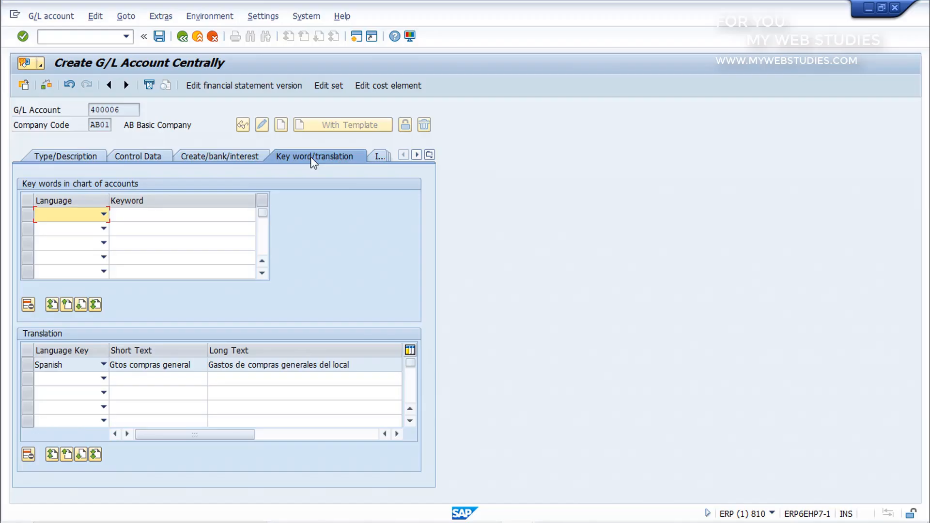
click(101, 381)
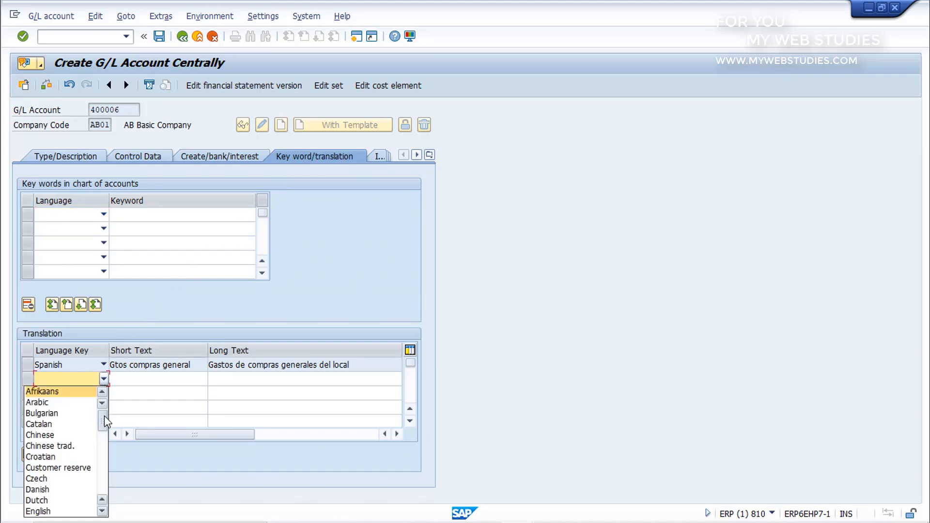
drag(104, 415, 105, 438)
click(77, 444)
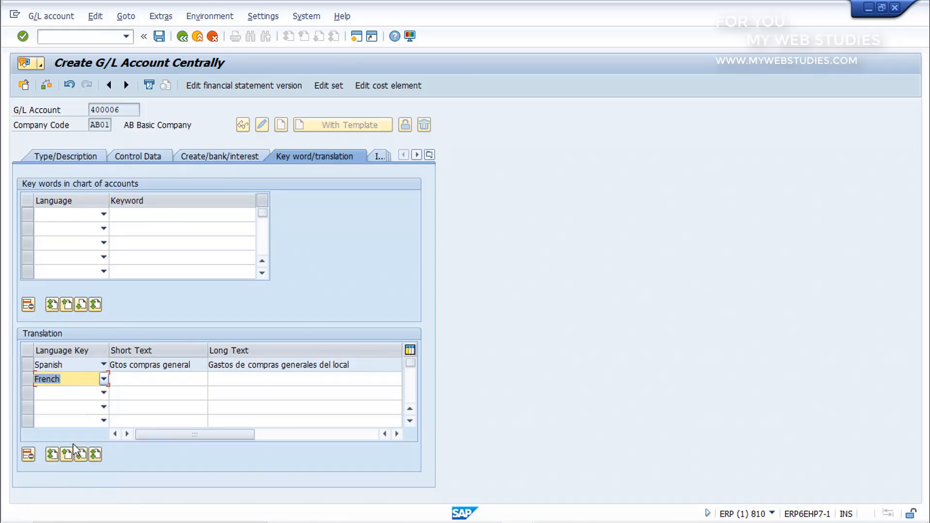
click(128, 381)
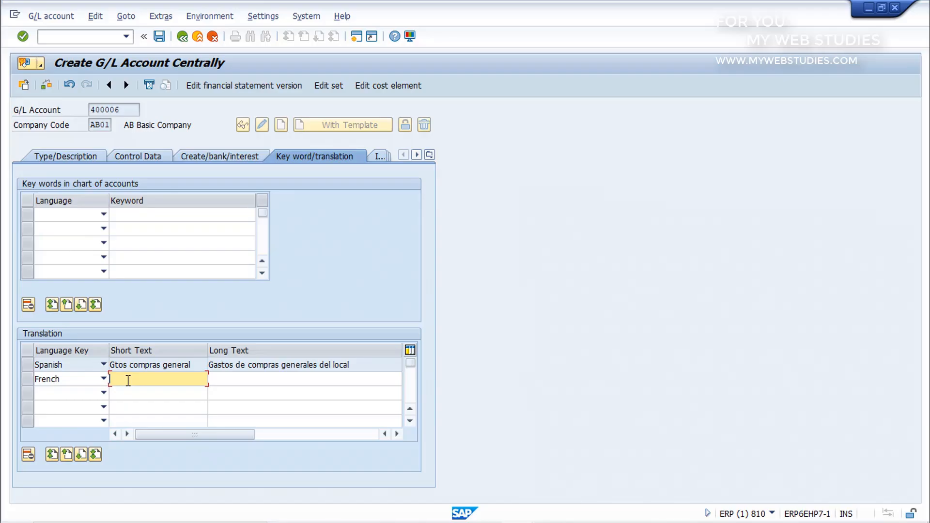
click(160, 41)
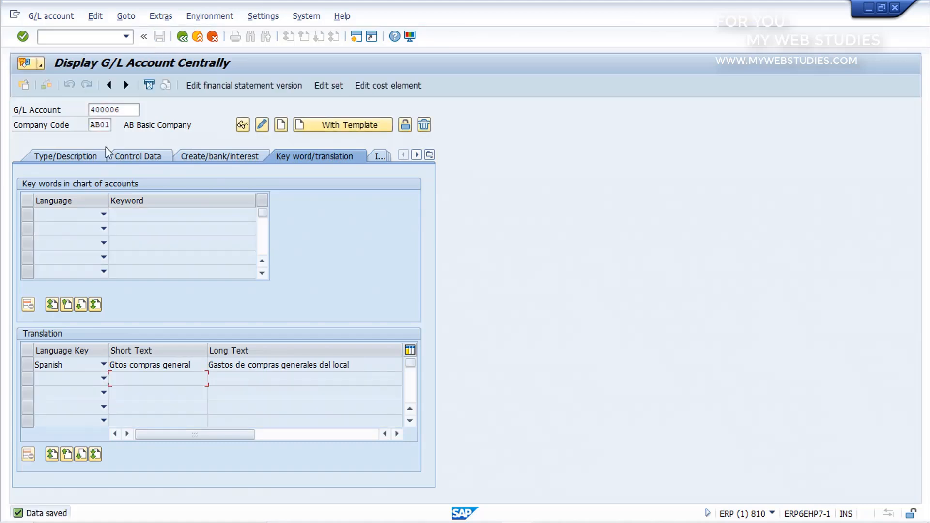
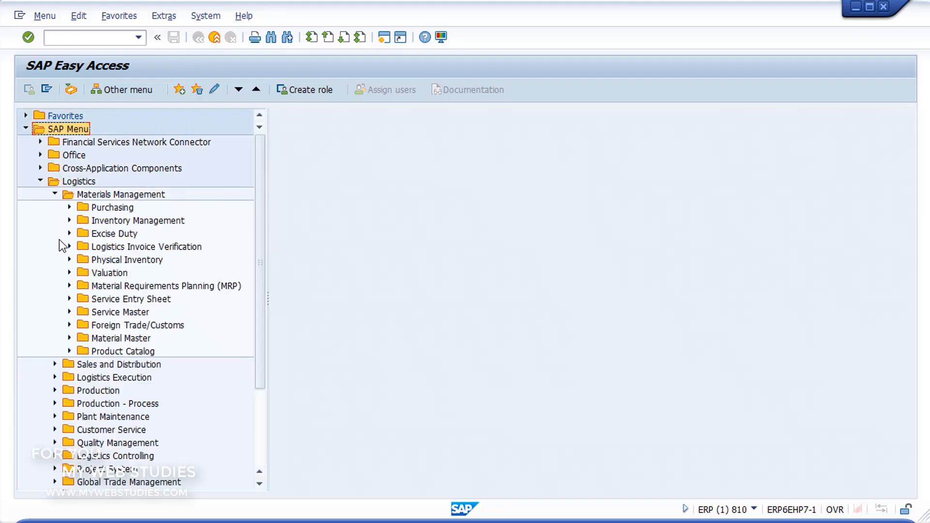
Start the MM01 transaction for creating a general material immediately, under Material Master in Materials Management
click(70, 338)
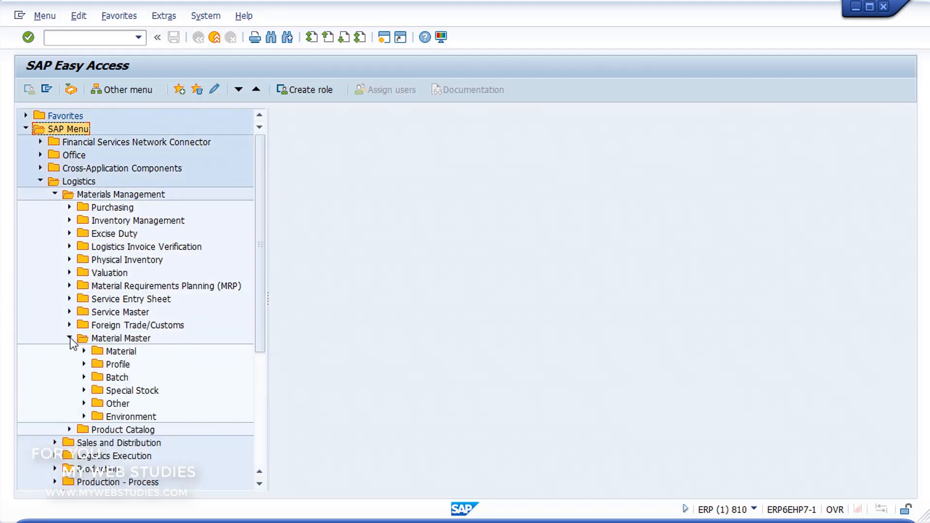
click(83, 351)
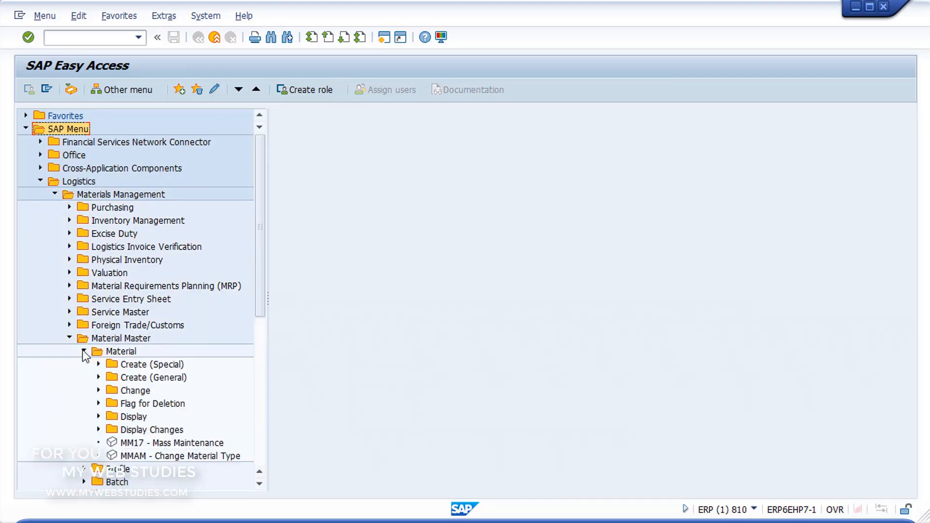
click(98, 377)
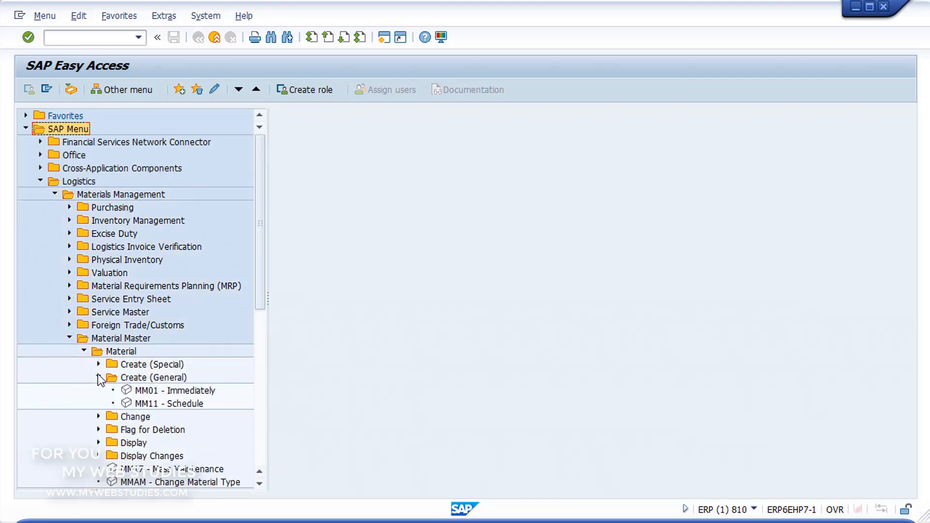
click(129, 394)
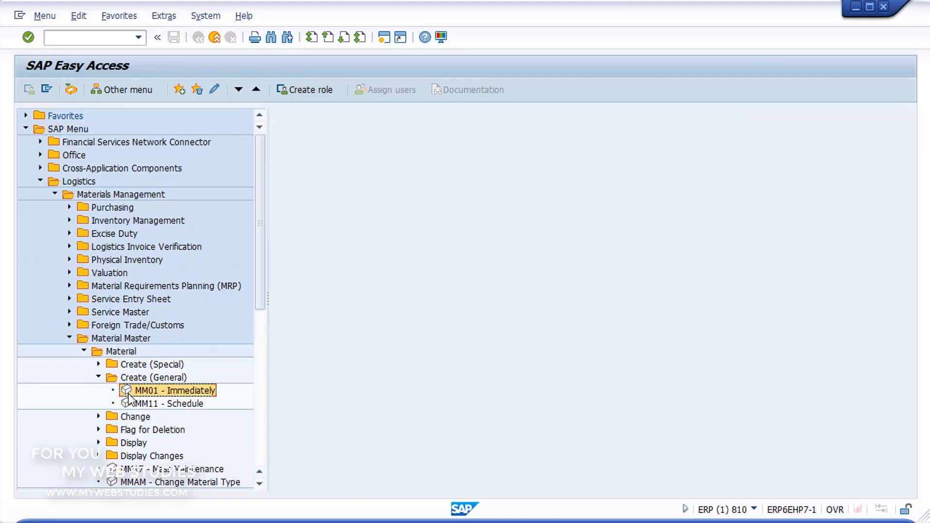
double_click(129, 394)
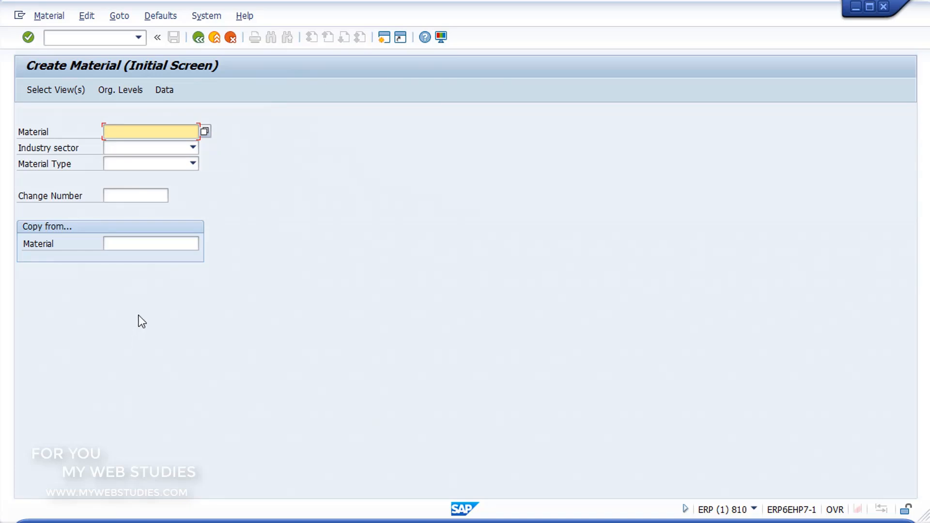
Set the industry sector to Plant engin./construction and the material type to Packaging, and continue to the view selection
click(191, 148)
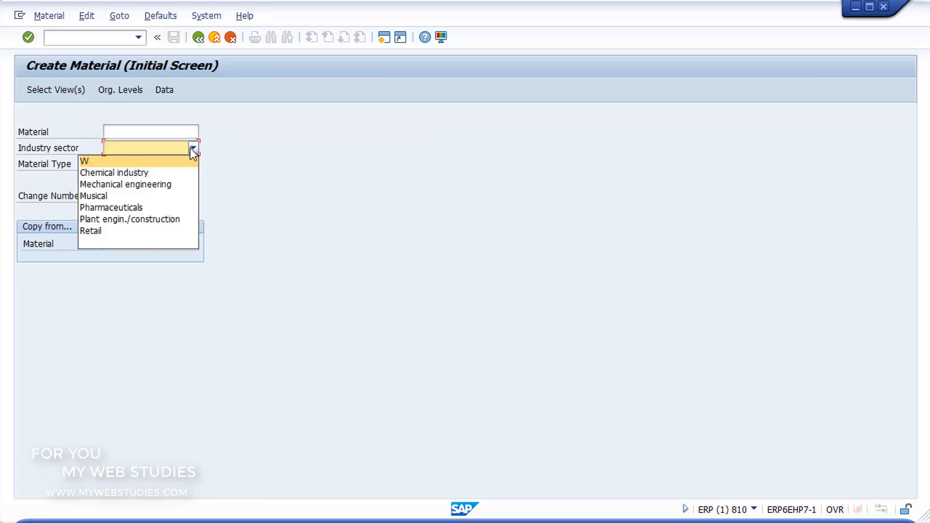
click(161, 219)
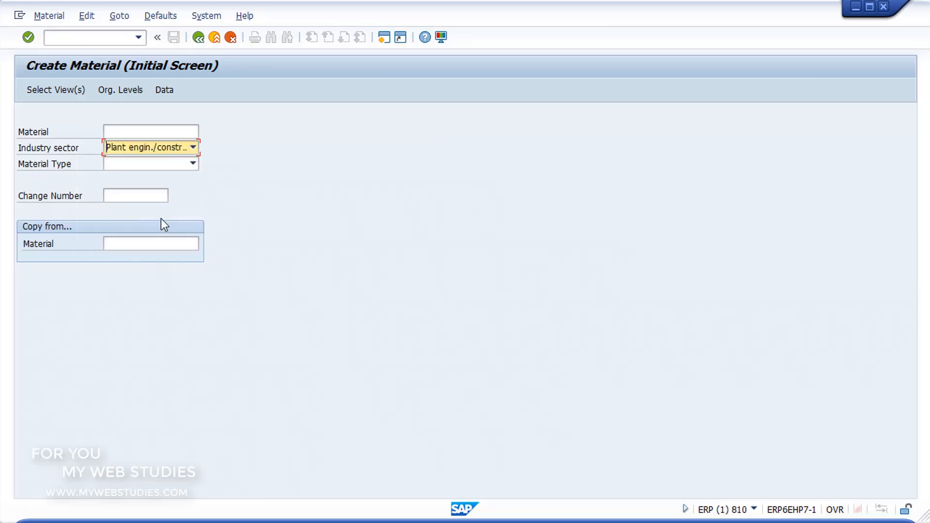
click(192, 165)
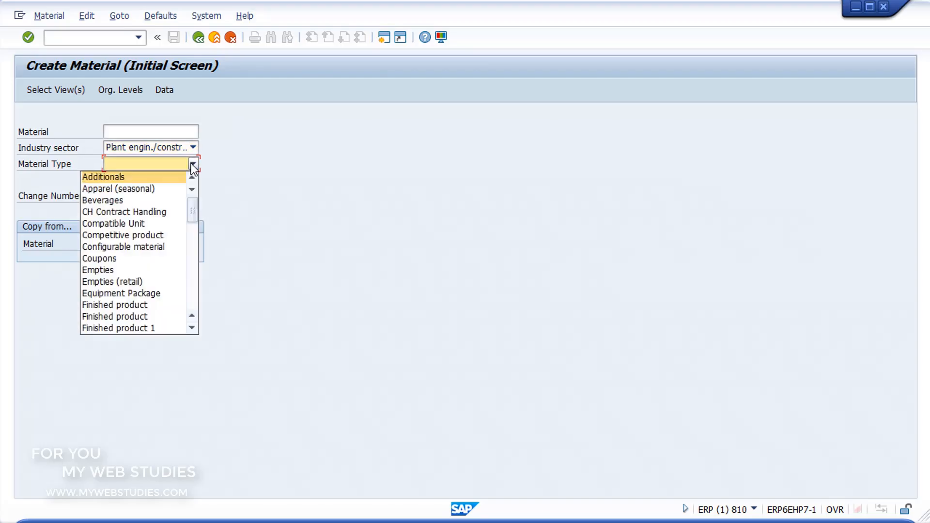
drag(193, 203, 186, 248)
click(130, 234)
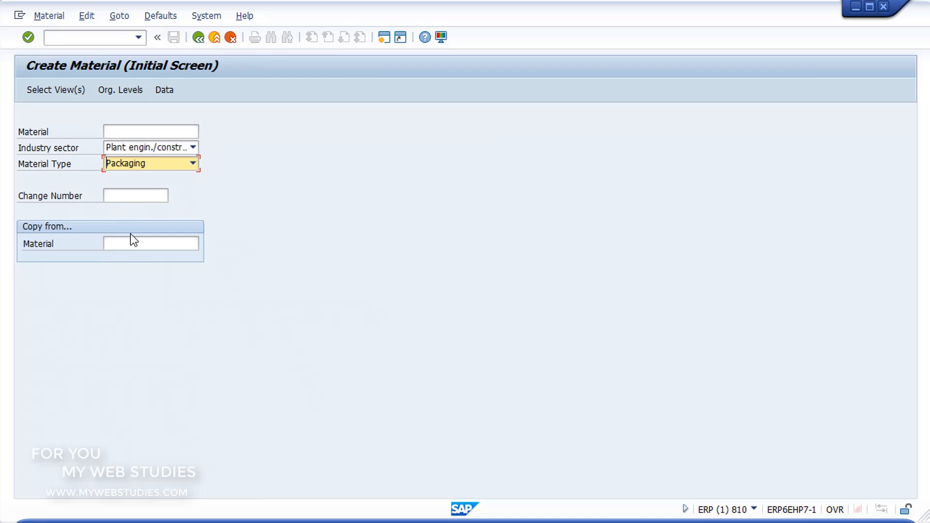
click(28, 41)
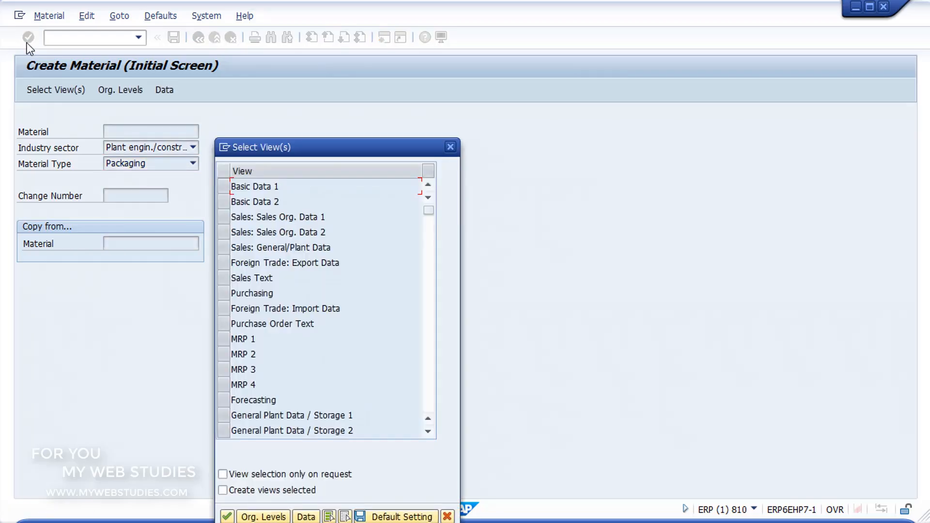
Select the Basic Data 1, Purchasing and Accounting 1 views for the new material and confirm the selection
click(223, 187)
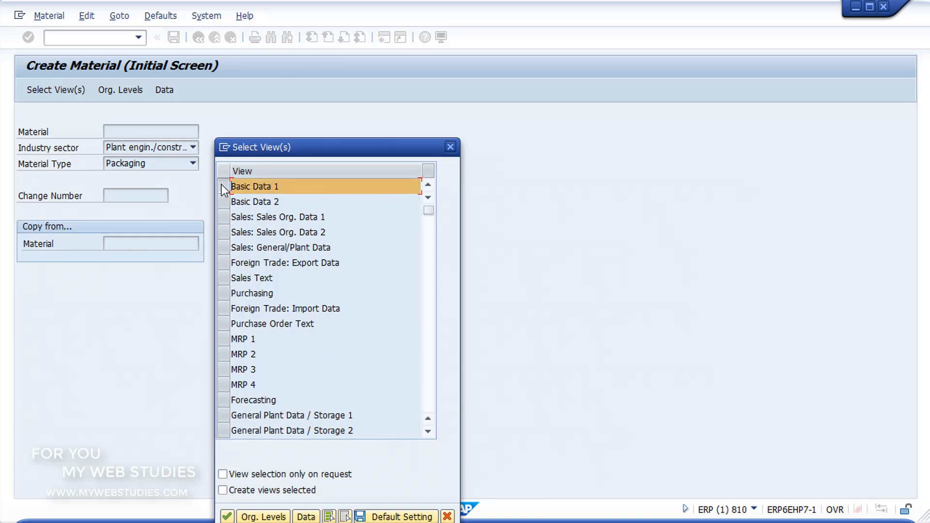
click(224, 295)
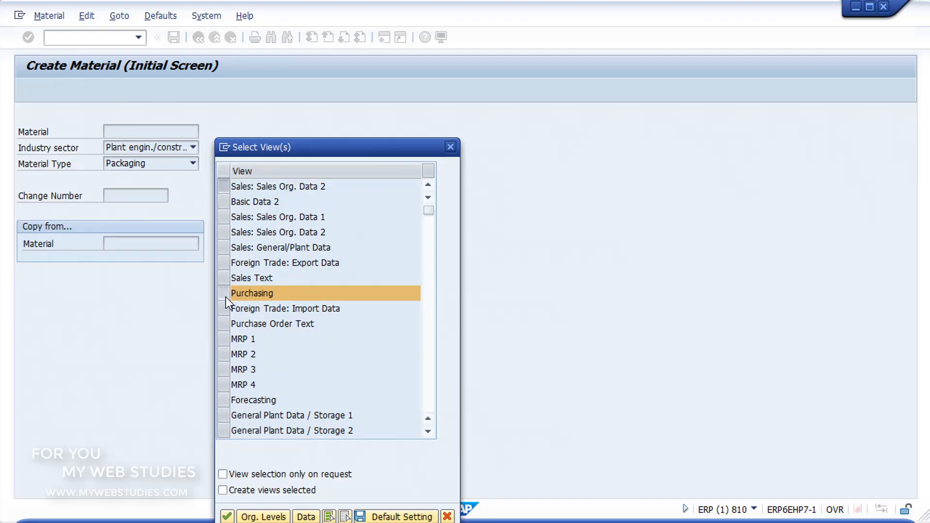
scroll(226, 298, down, 2)
click(227, 399)
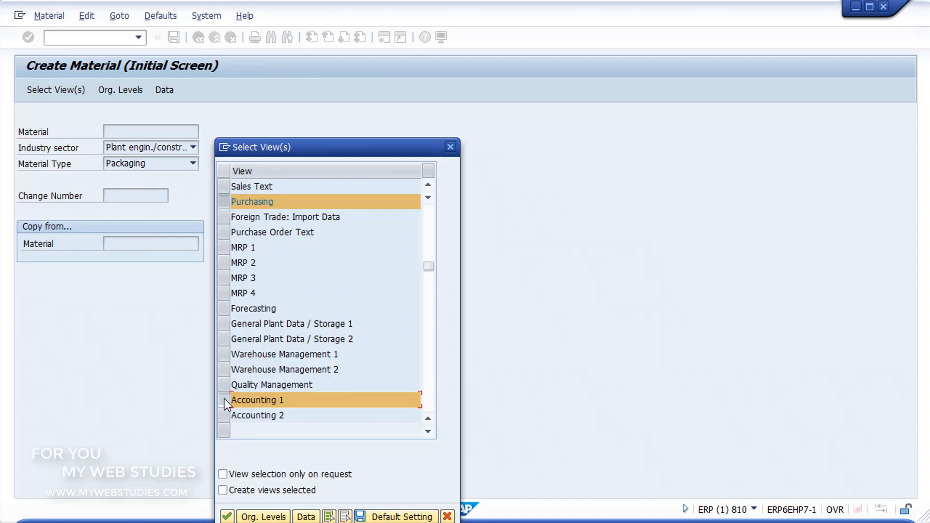
click(234, 515)
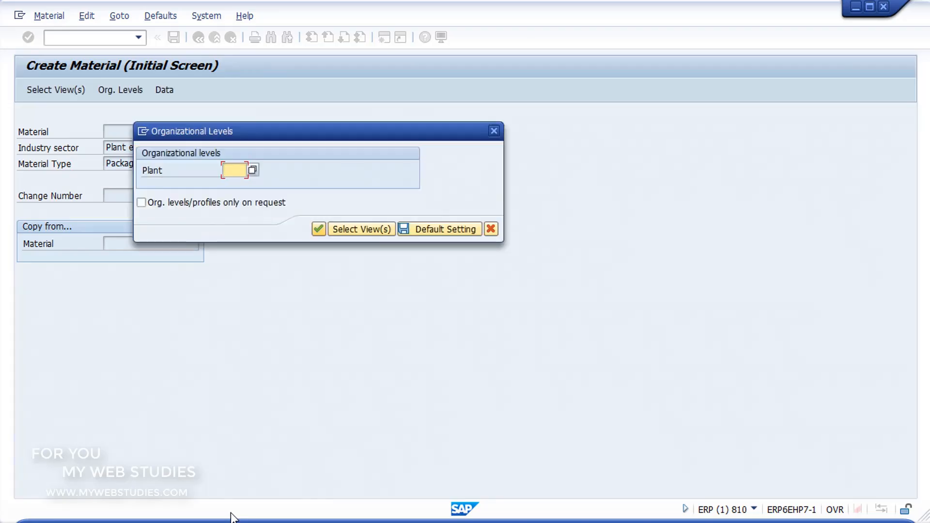
Assign plant 13C1 (CENTRO PRODUCCION 1) as the organizational level and confirm it
click(251, 170)
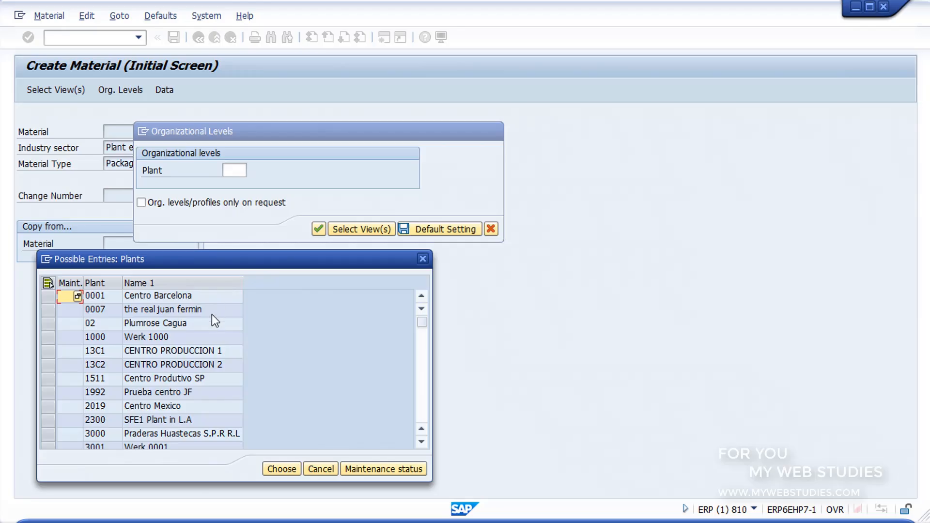
click(207, 350)
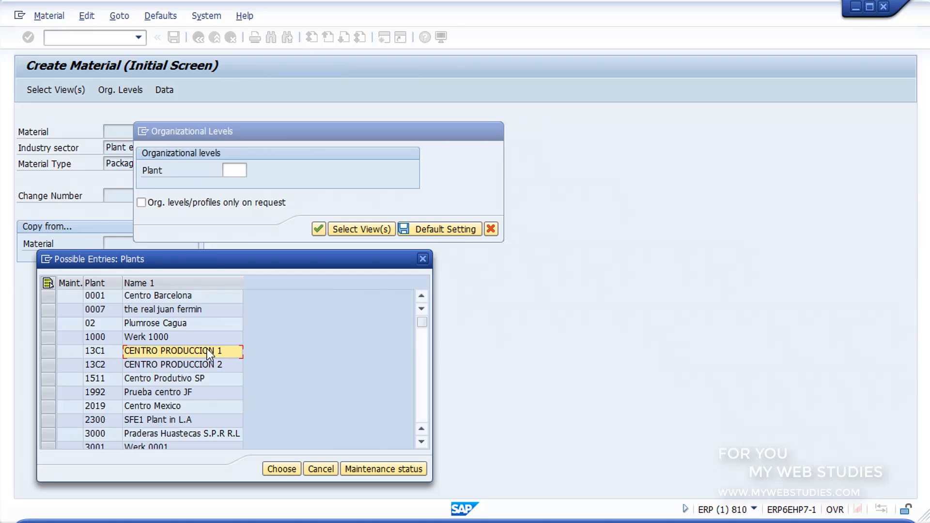
click(281, 469)
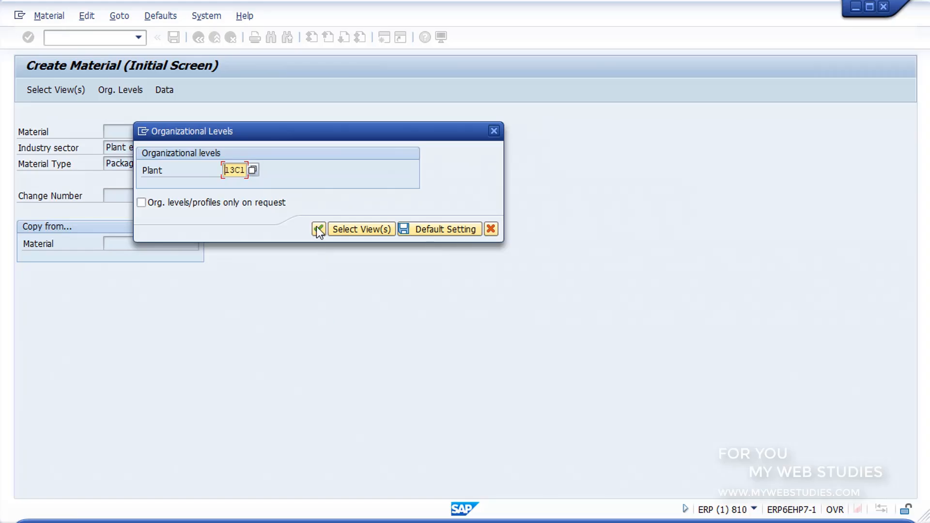
click(317, 229)
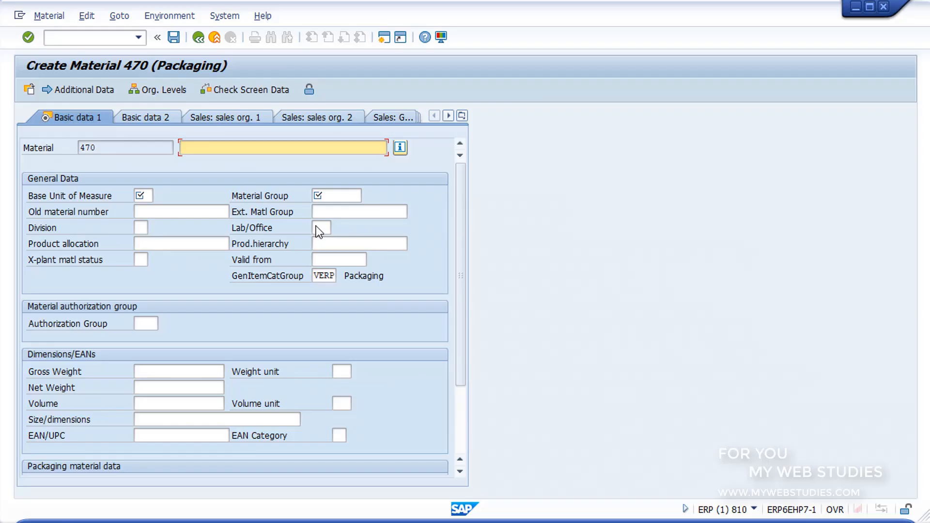
Enter the material description "EMBALAJE LEGERO" and set the base unit of measure to UN (Unidad)
text(EMBALAJE LEGERO)
click(141, 196)
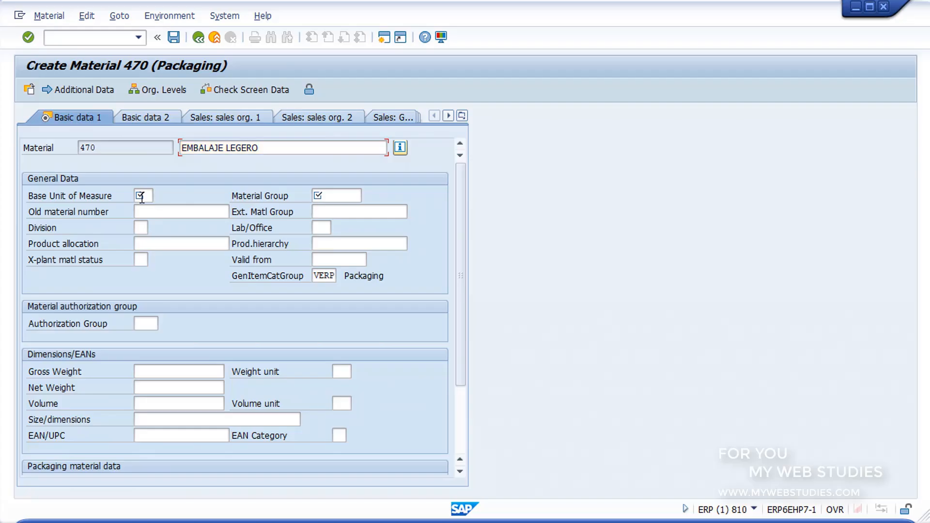
click(141, 196)
click(159, 195)
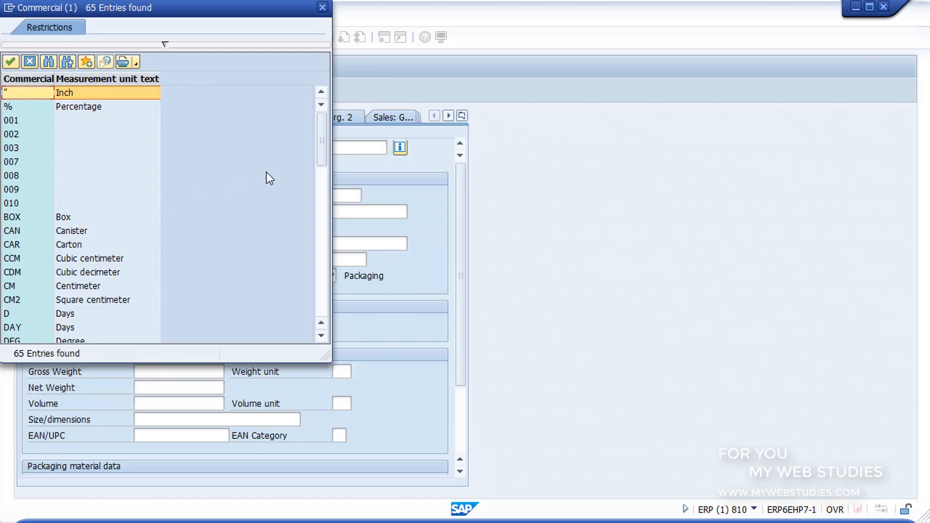
drag(321, 142, 323, 320)
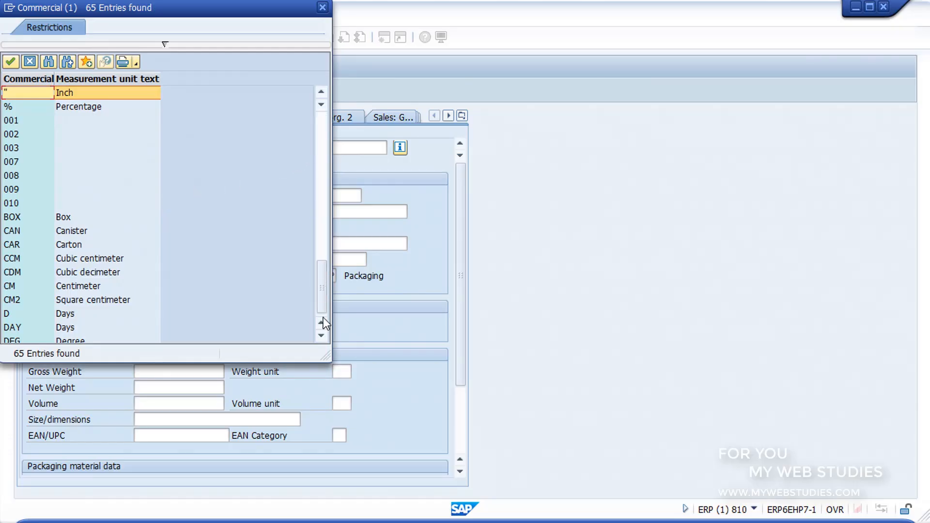
click(76, 284)
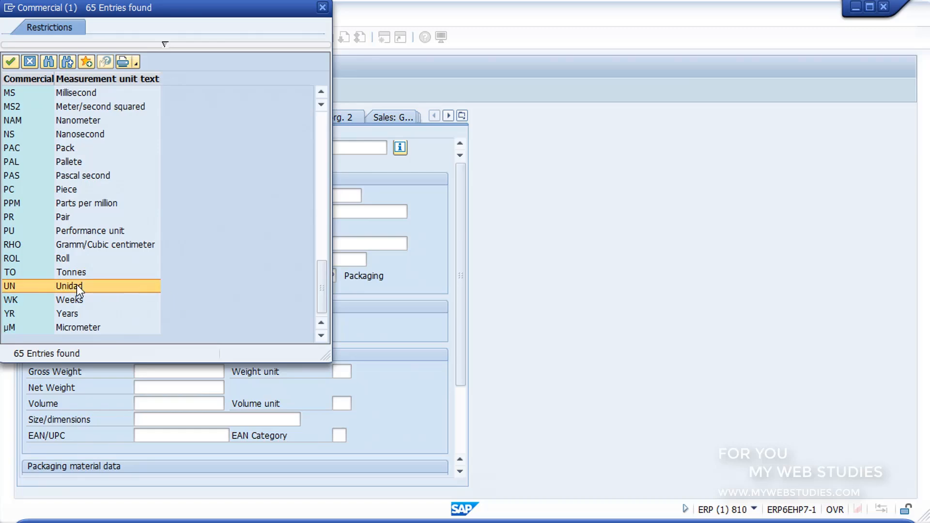
double_click(77, 283)
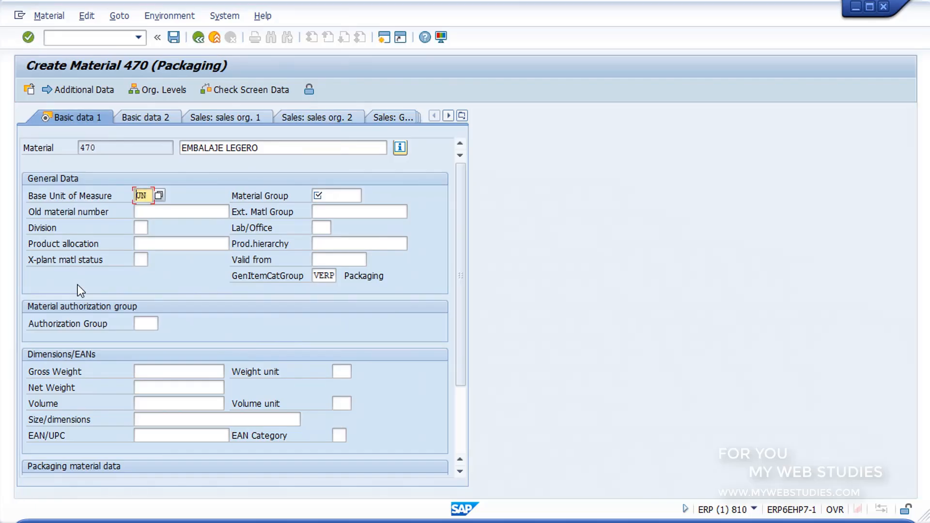
Set the material group to 00101 and the division to 00 (Cross-division) in the general data
click(334, 197)
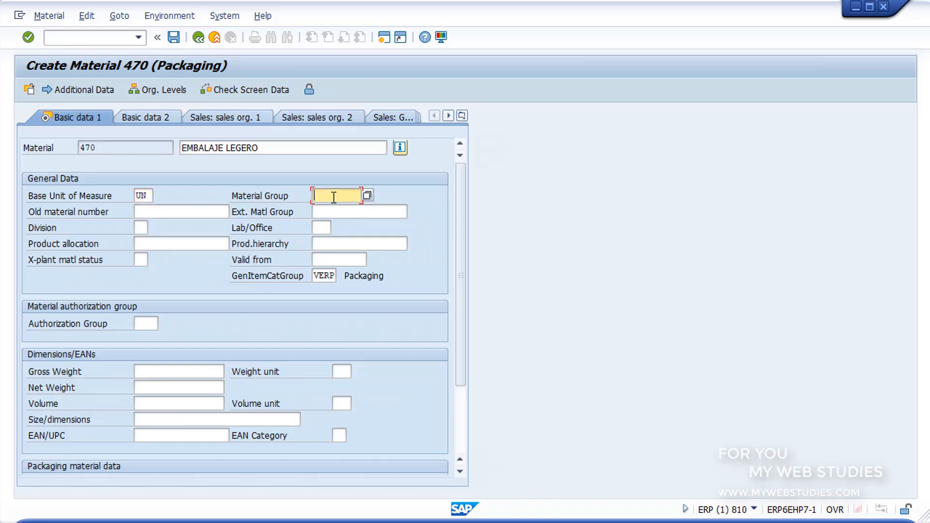
click(368, 197)
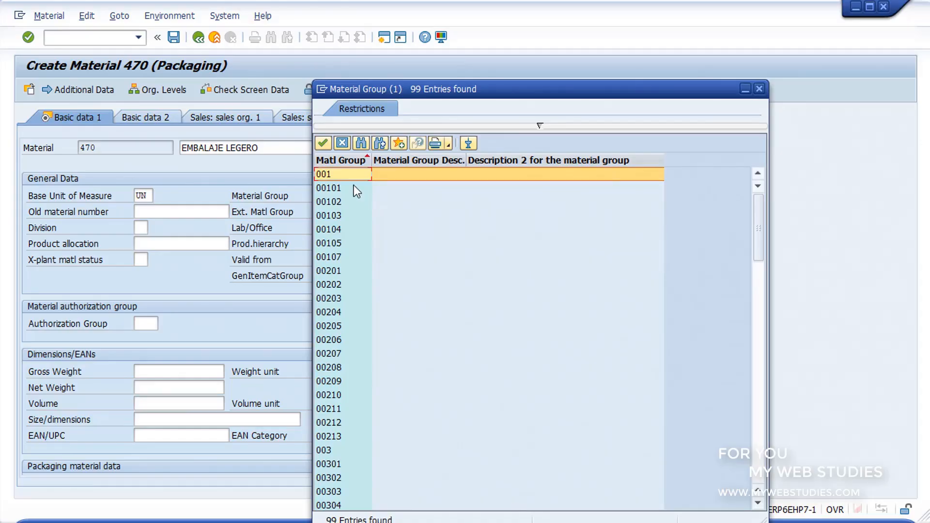
double_click(354, 187)
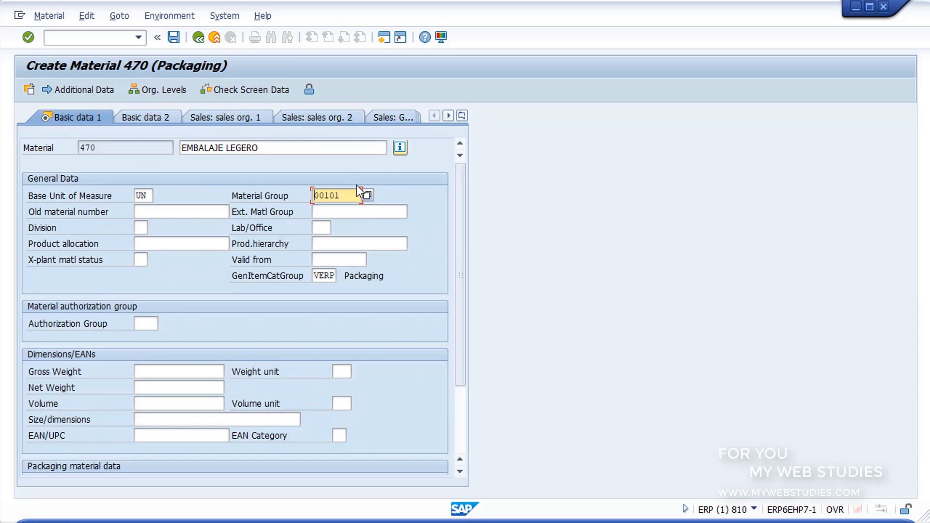
click(145, 226)
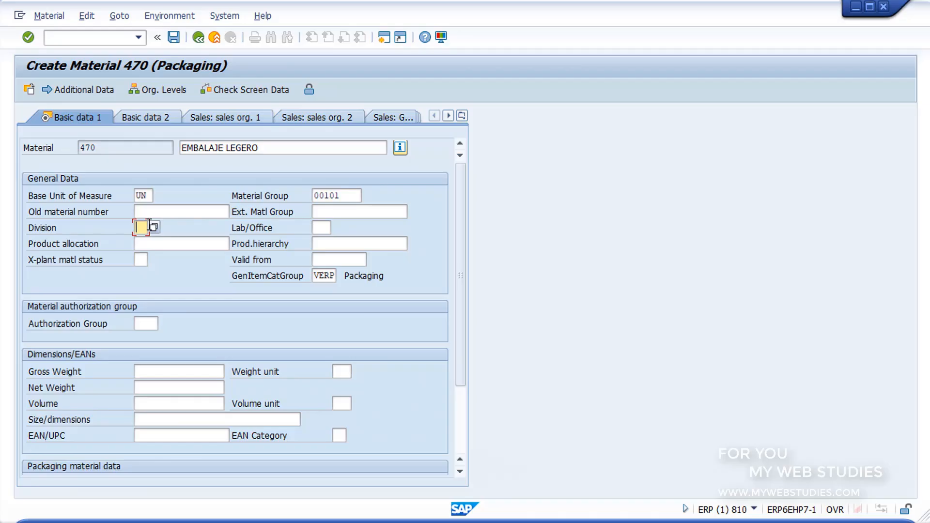
click(153, 226)
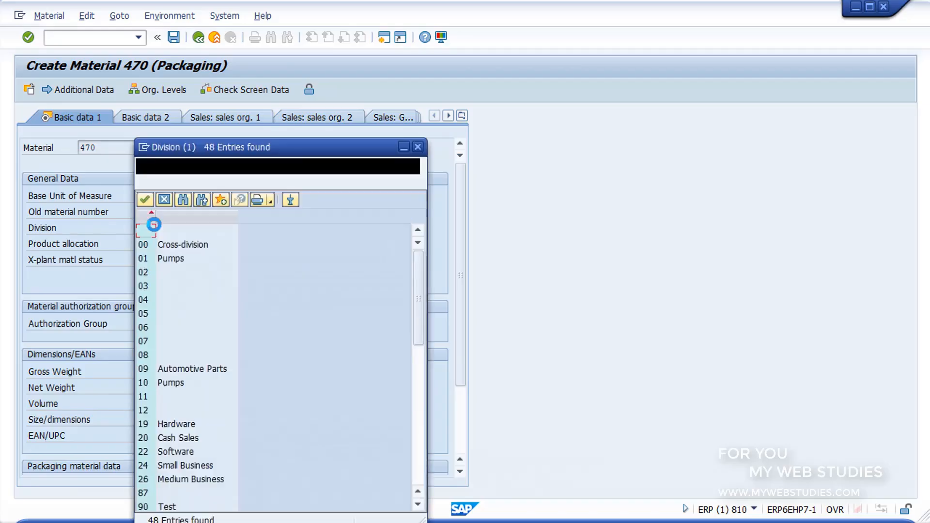
double_click(168, 247)
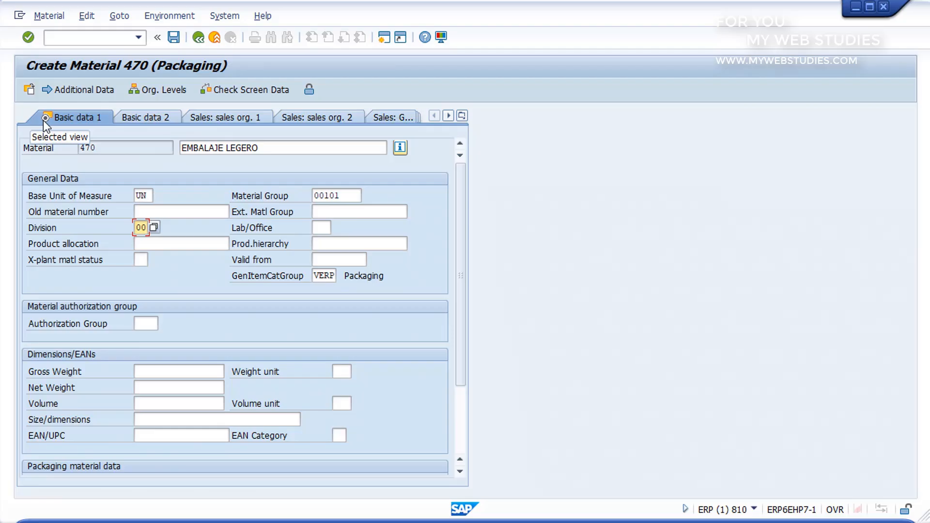
In the Purchasing view of the new material, set the purchasing group to EC1 (Compras Locales)
click(452, 117)
click(453, 117)
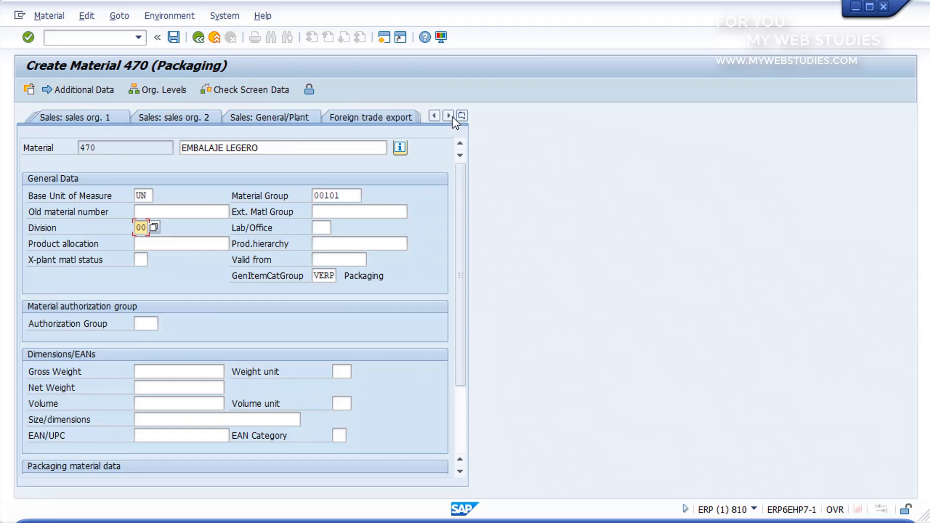
click(449, 117)
click(453, 117)
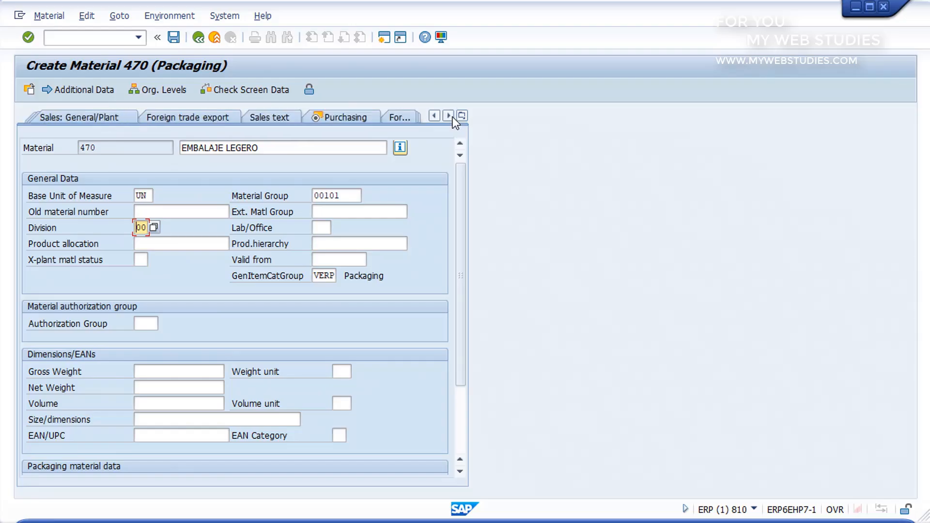
click(354, 117)
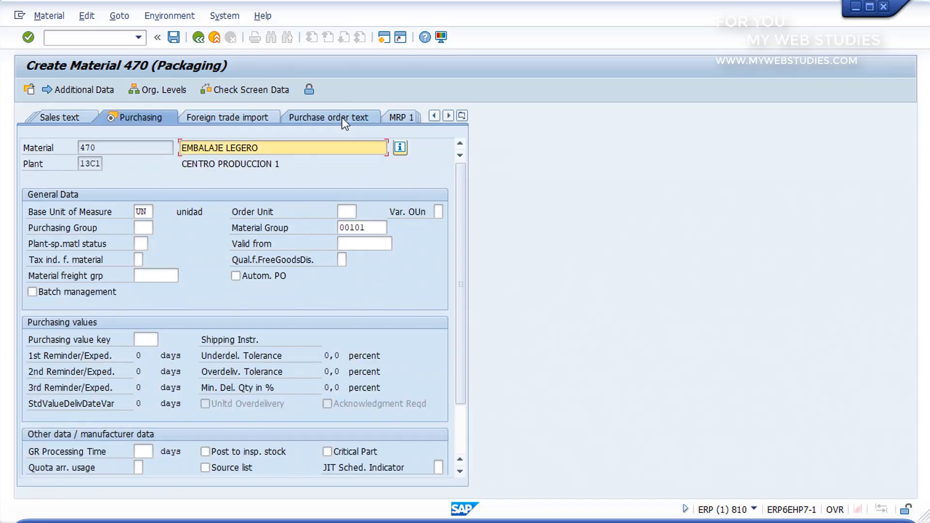
click(143, 227)
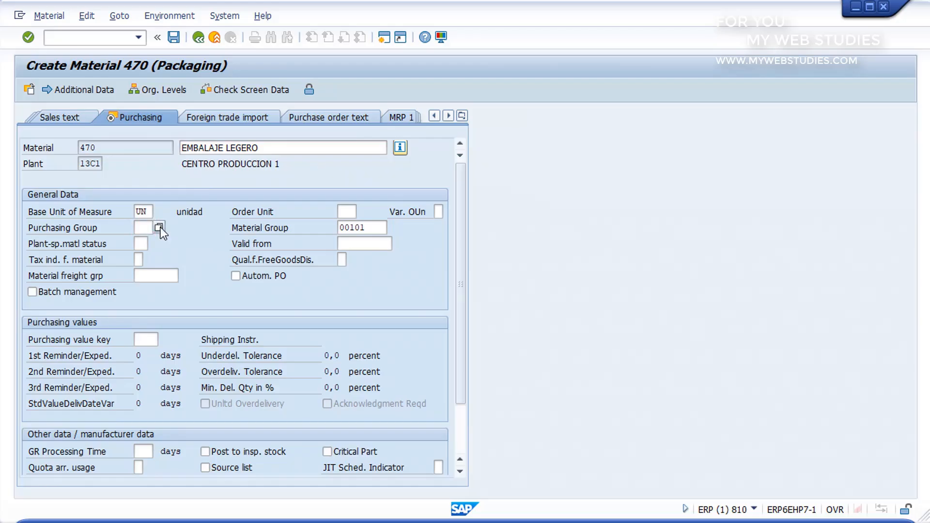
click(160, 230)
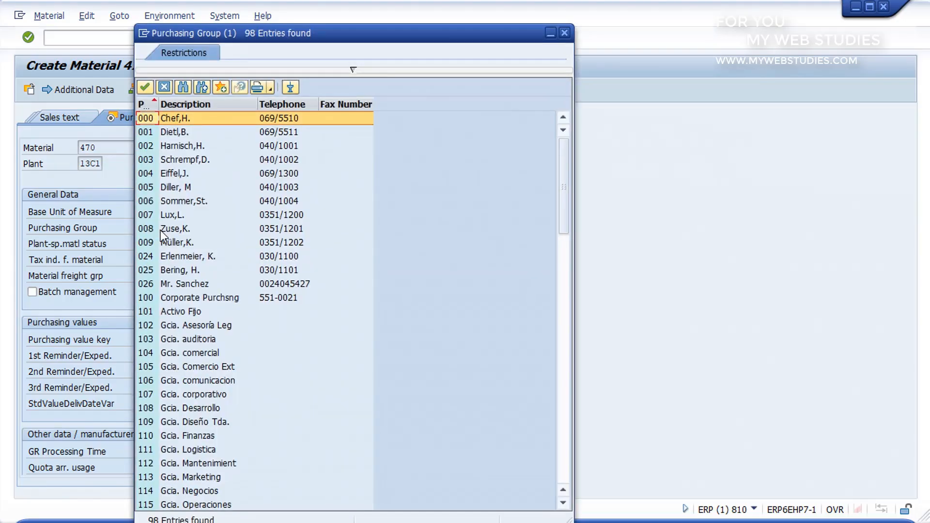
scroll(162, 234, down, 12)
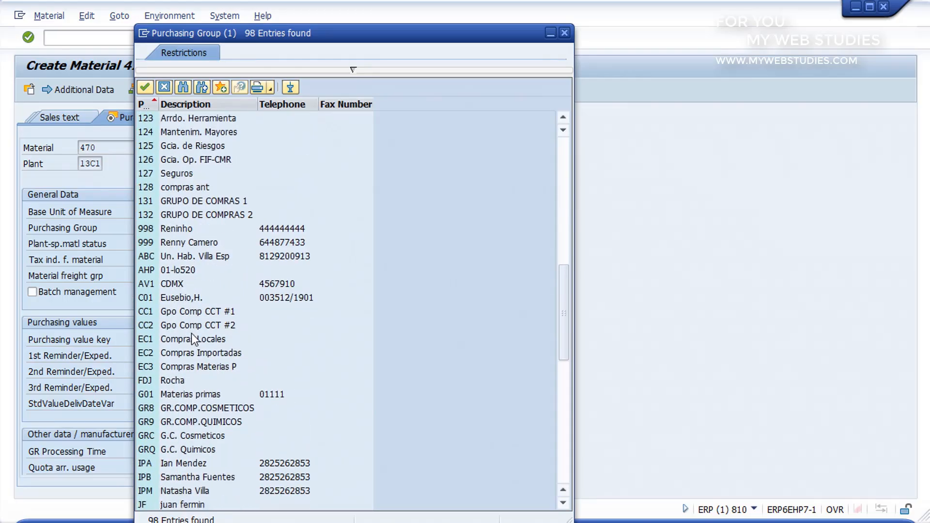
double_click(192, 339)
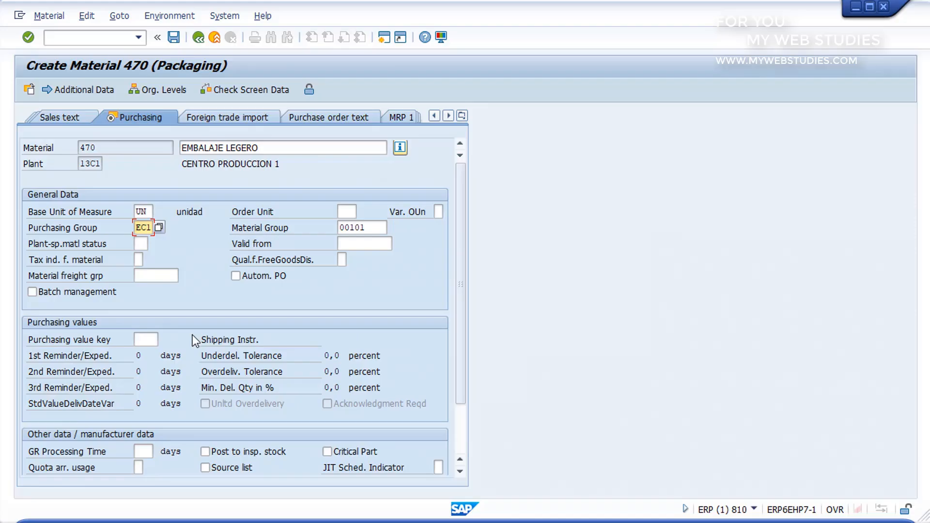
In the Accounting 1 view of the material, set the price control to S (Standard price)
click(448, 116)
click(448, 116)
click(448, 116)
click(449, 116)
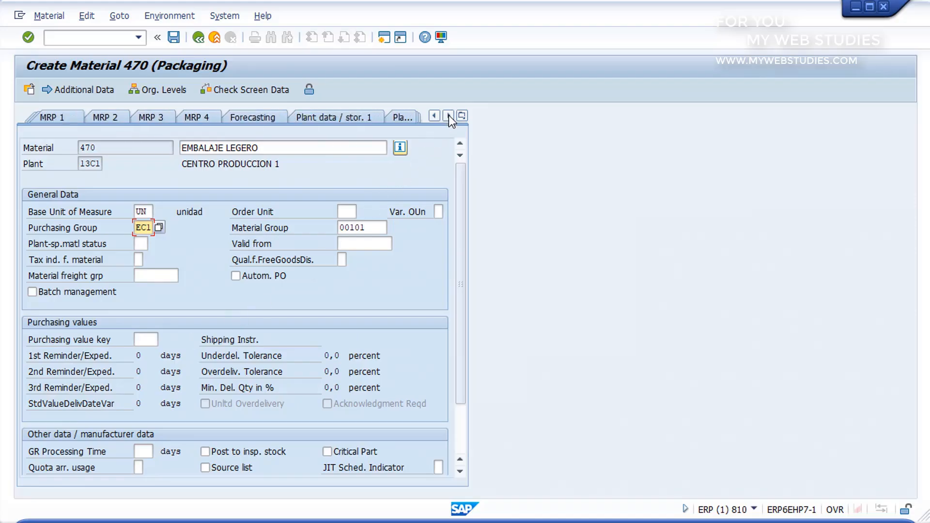
click(448, 116)
click(449, 116)
click(448, 116)
click(448, 117)
click(448, 116)
click(448, 117)
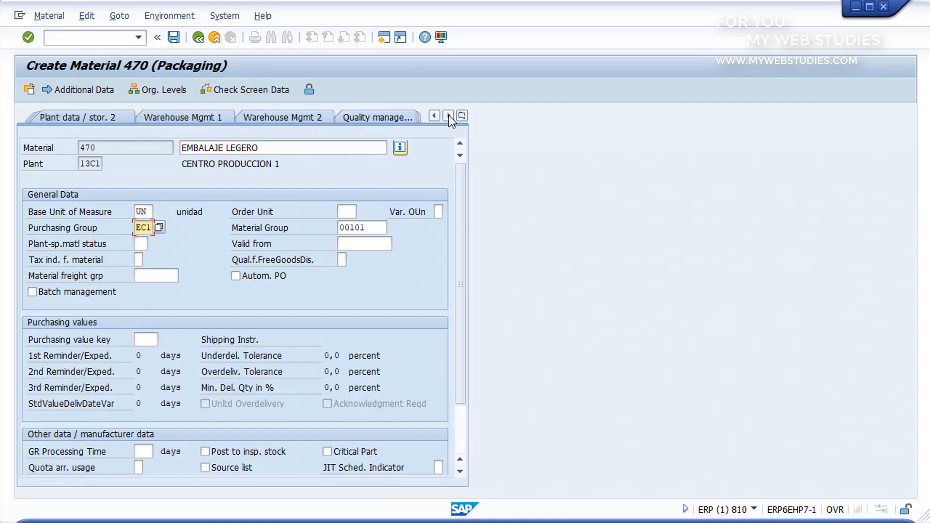
click(448, 117)
click(448, 116)
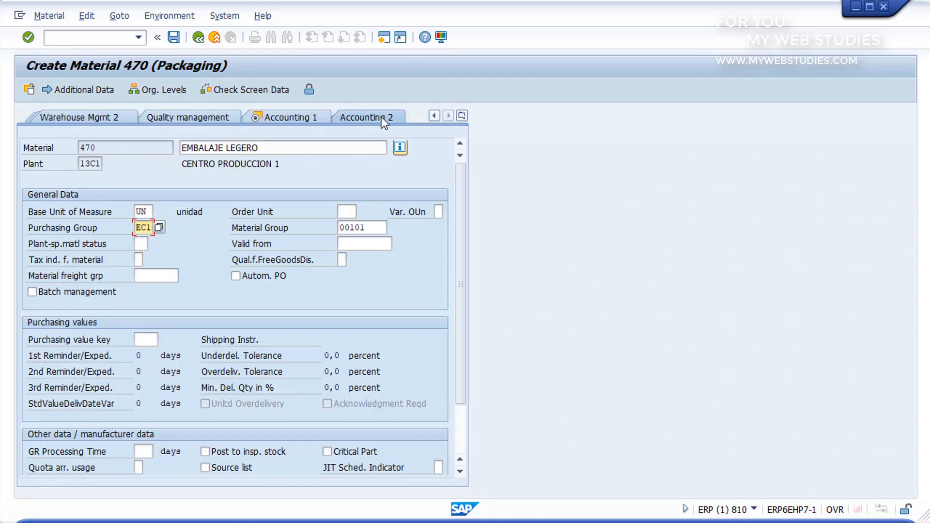
click(289, 119)
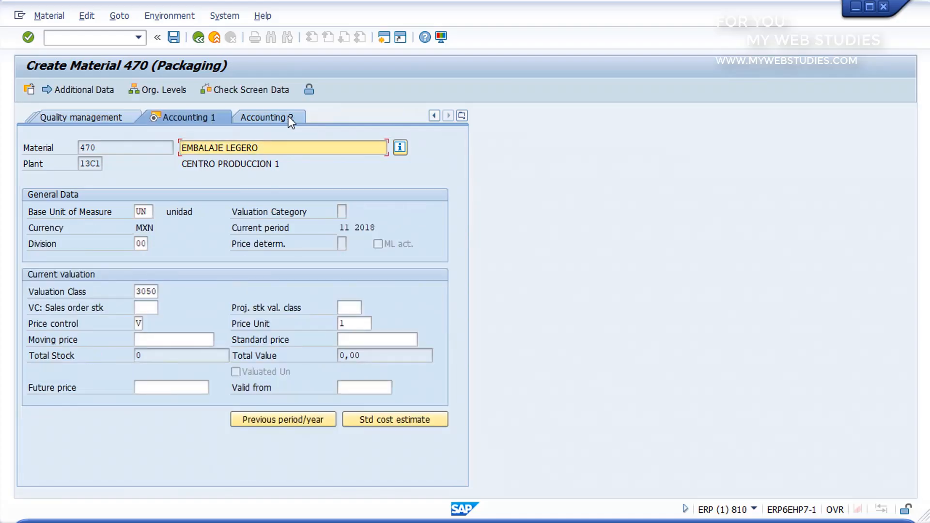
click(139, 324)
text(M)
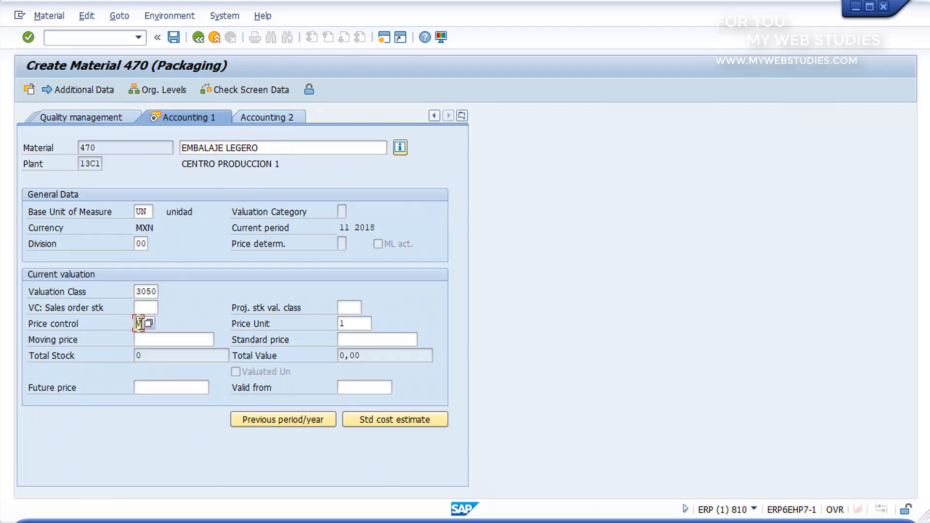
click(146, 322)
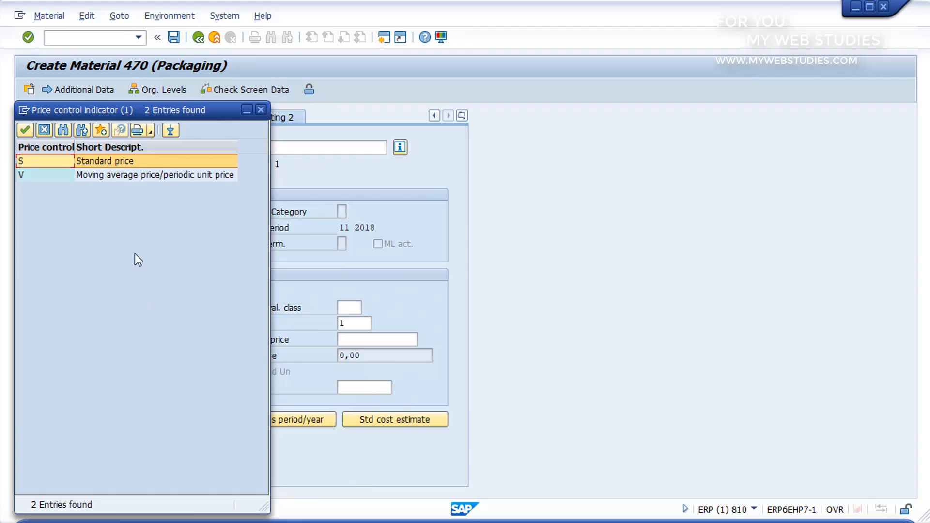
double_click(117, 160)
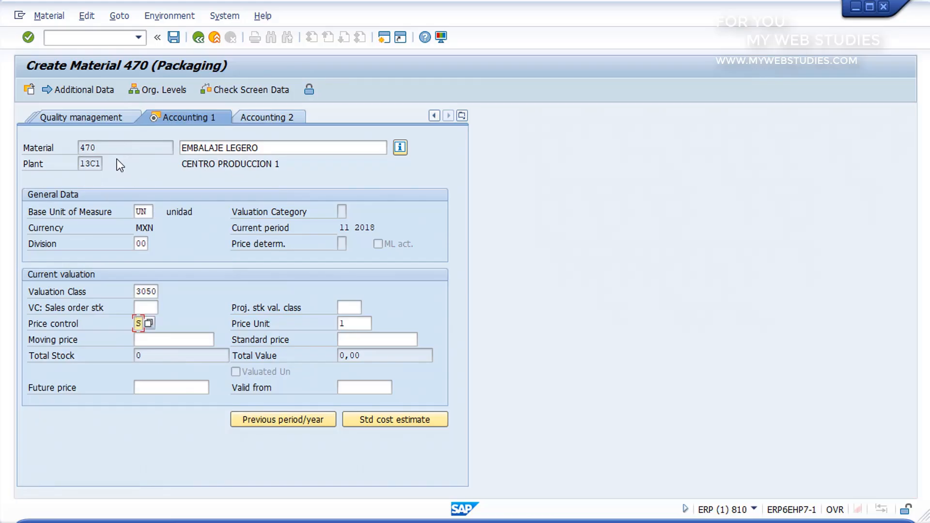
Enter a standard price of 1 in the current valuation data and save the new packaging material
click(361, 339)
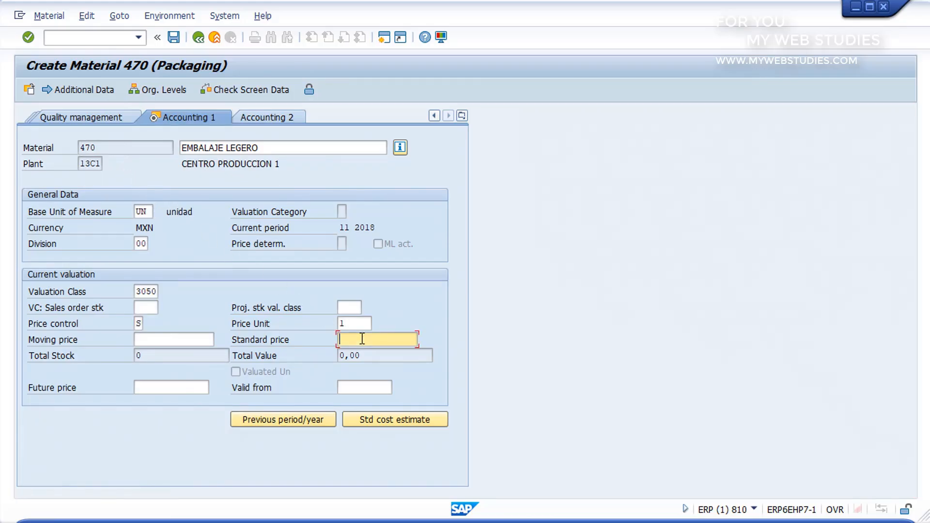
text(1)
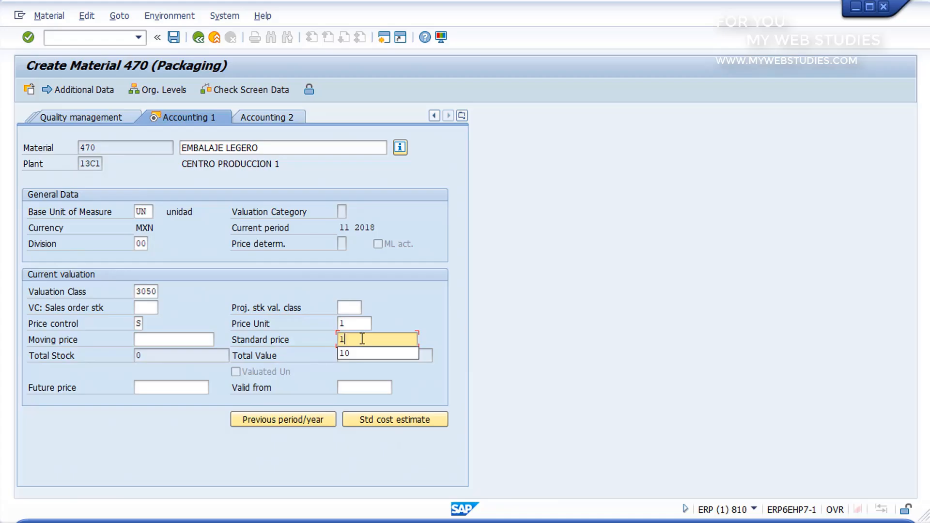
key(Return)
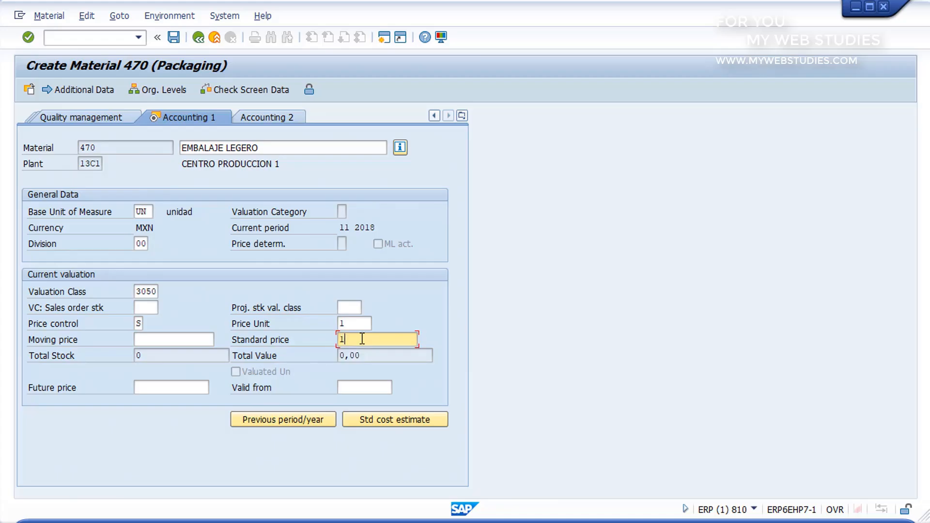
click(174, 38)
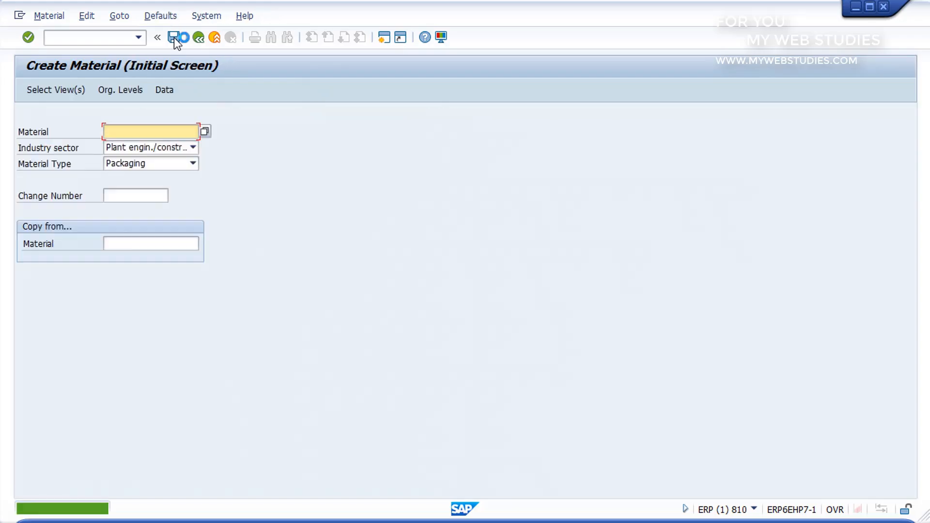
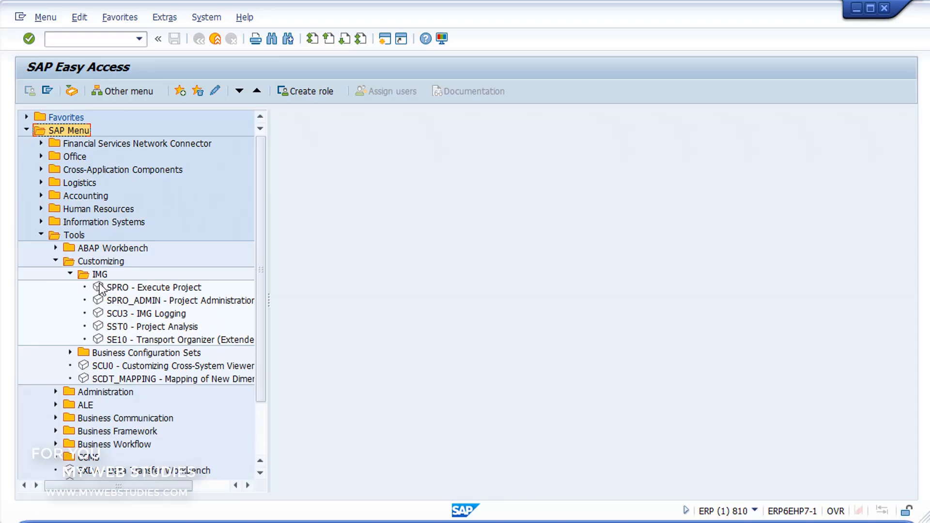
Run transaction SPRO and display the SAP Reference IMG
click(100, 288)
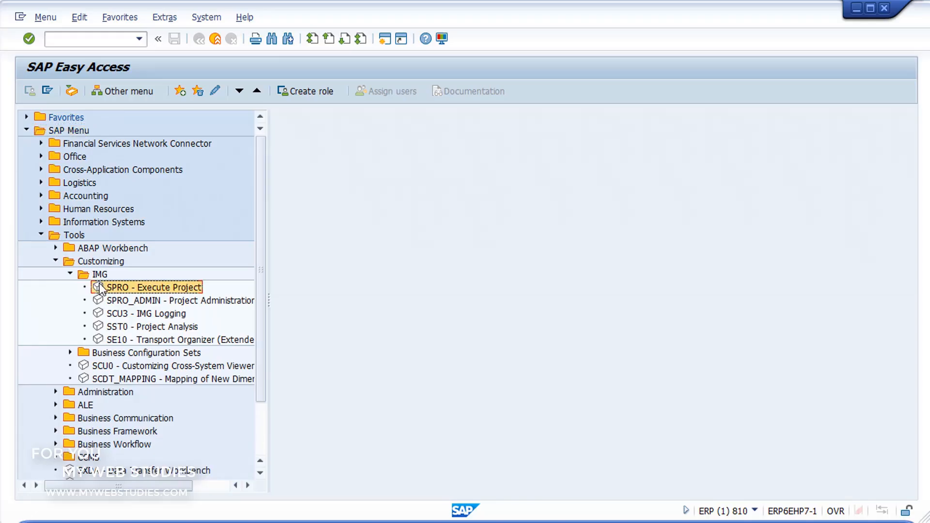
click(117, 41)
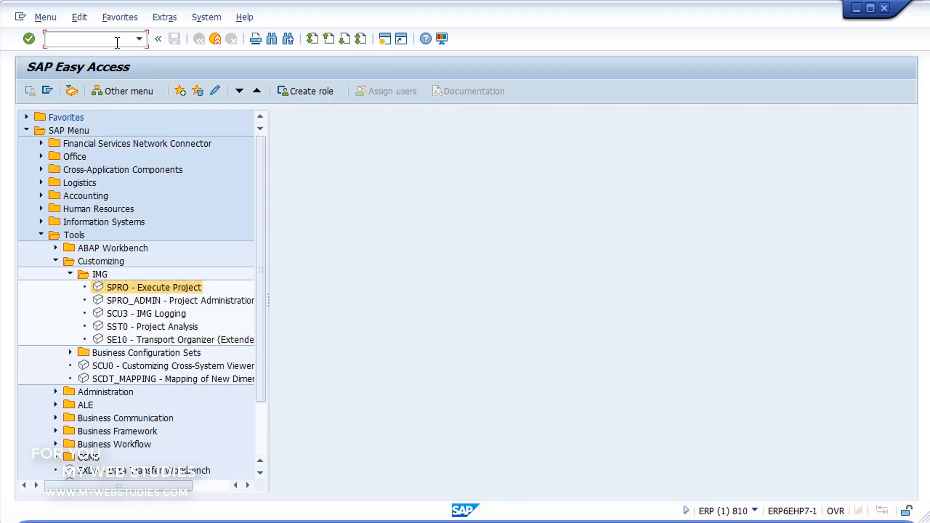
text(SPRO)
click(29, 39)
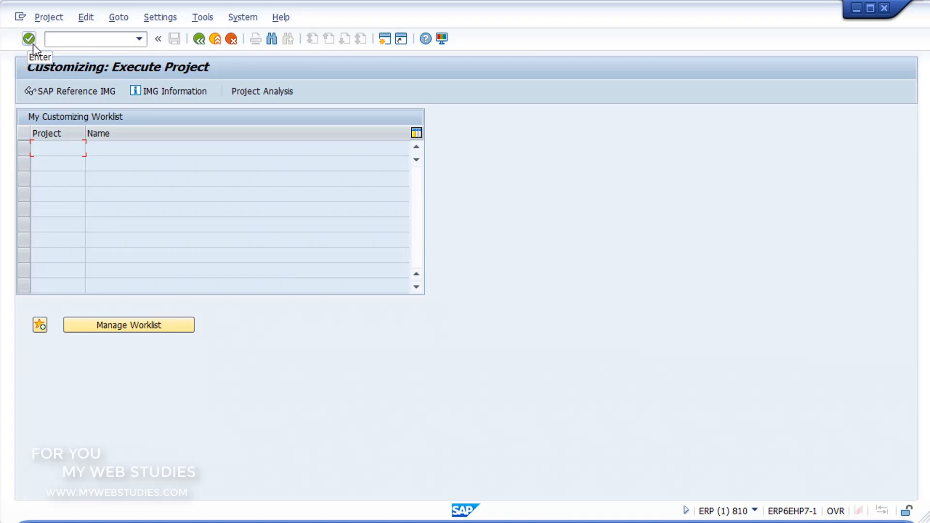
click(56, 92)
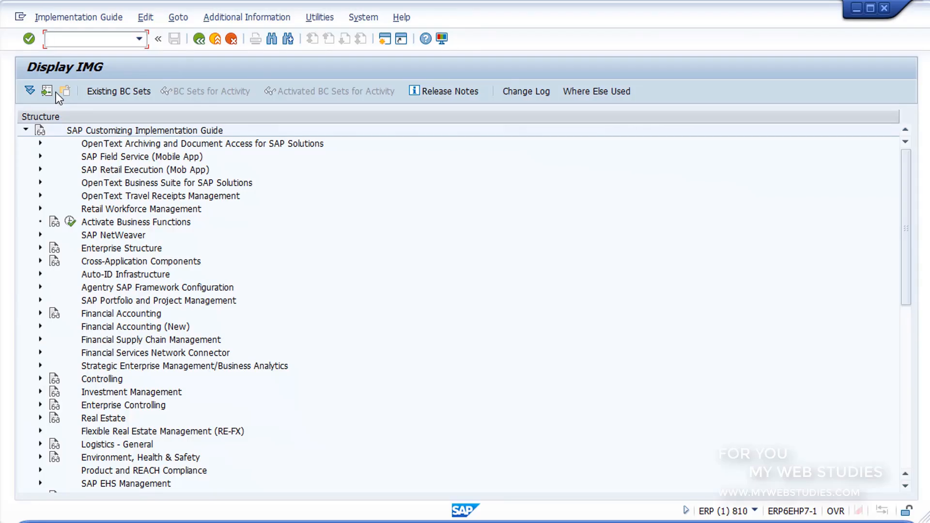
Execute the Define company activity under Enterprise Structure, Definition, Financial Accounting
click(41, 248)
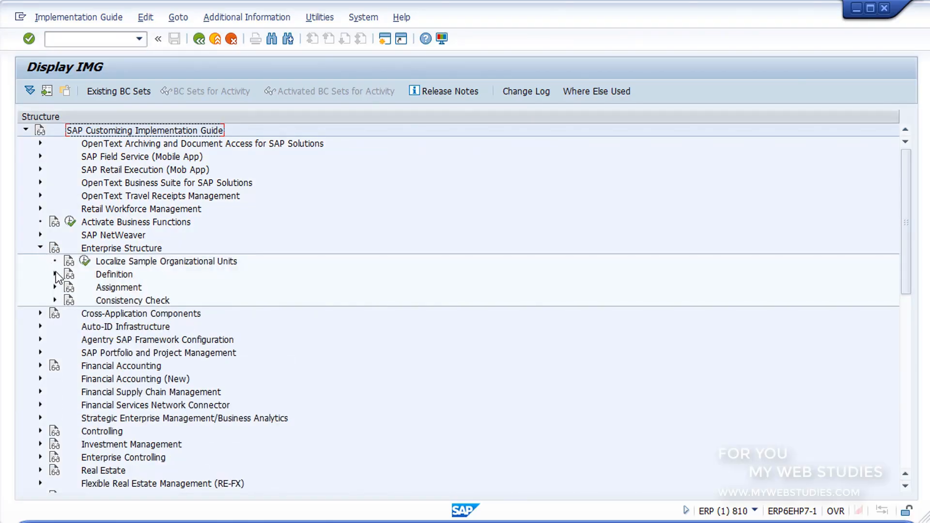
click(55, 274)
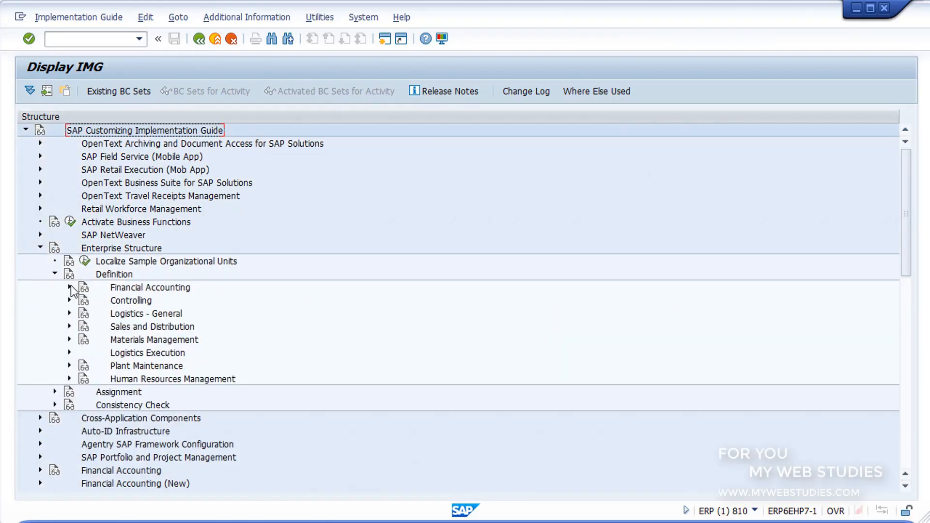
click(69, 287)
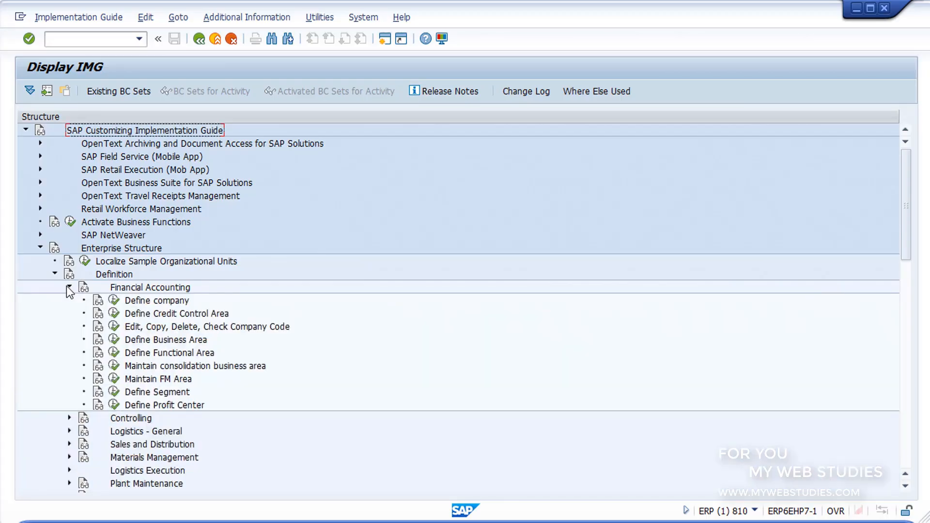
click(128, 328)
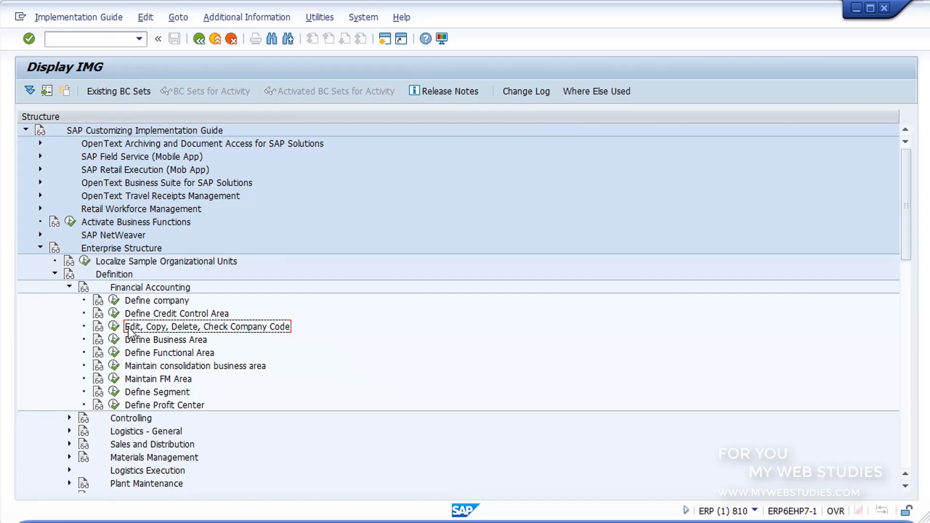
click(131, 302)
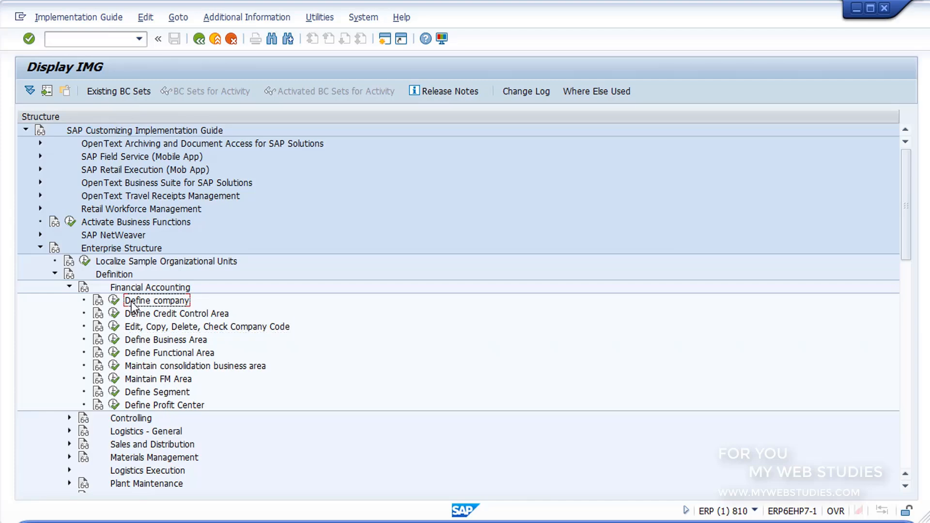
click(114, 301)
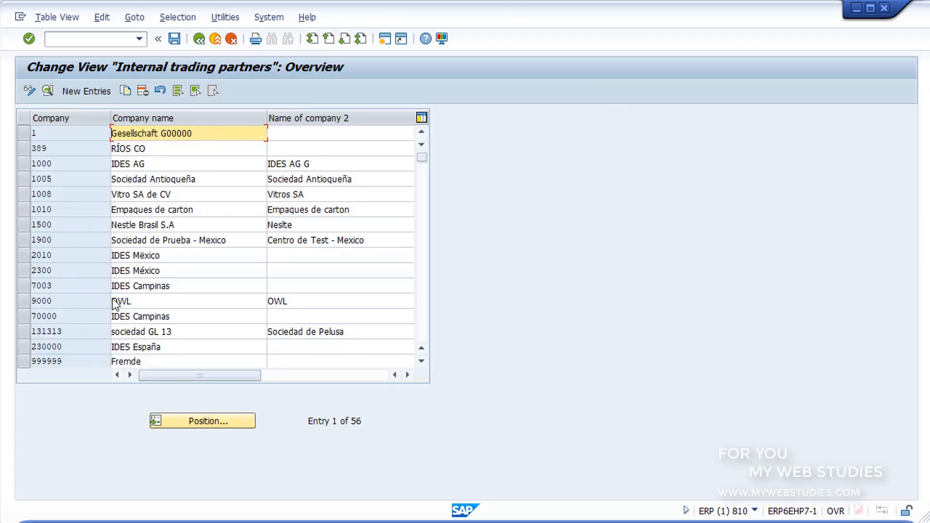
Start a new internal trading partner entry with company GR10 and company name GRUPO1
click(89, 94)
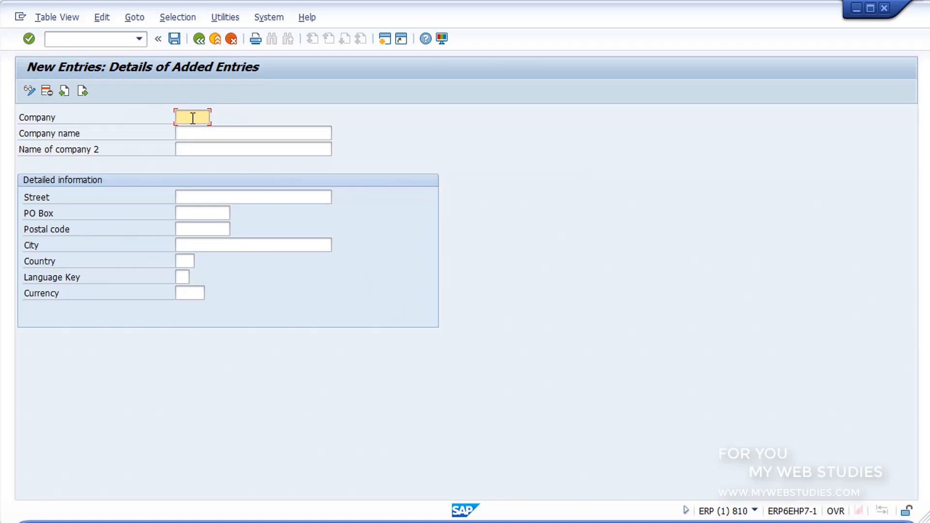
text(GR10)
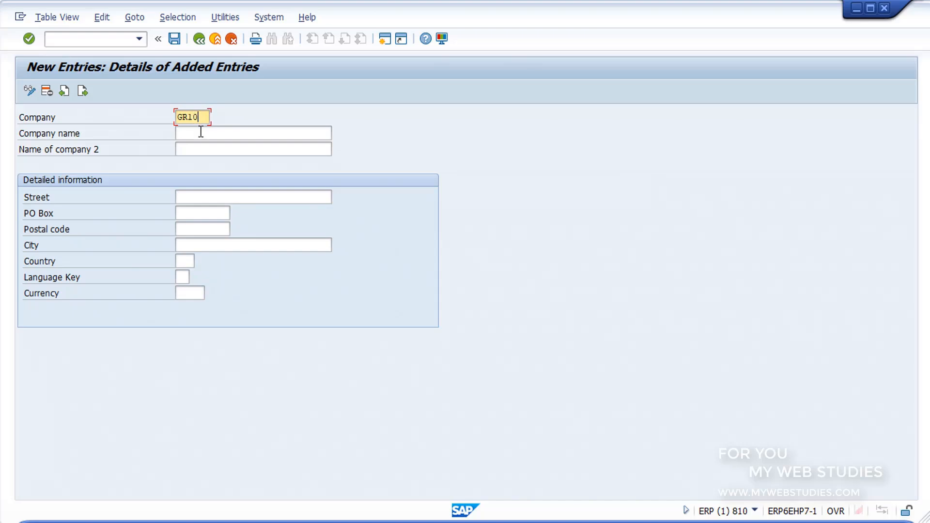
click(200, 131)
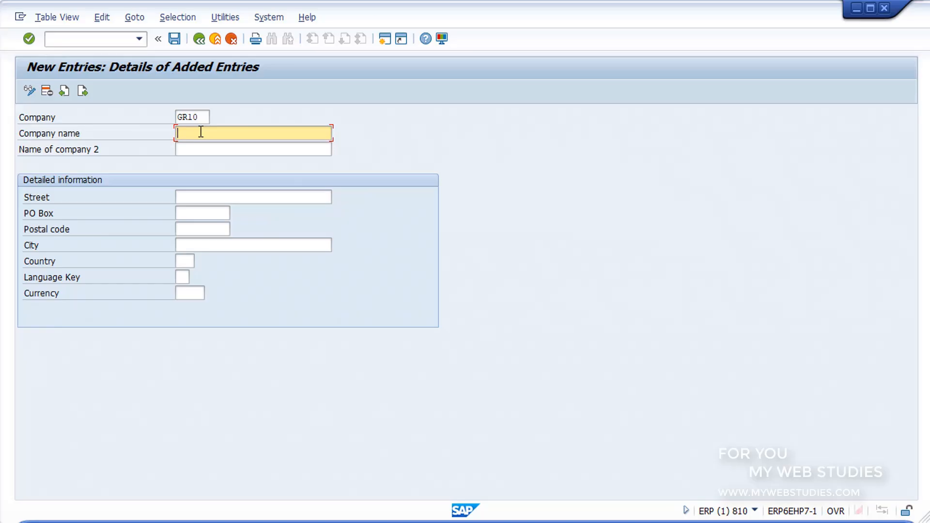
text(GRUPO1)
click(204, 147)
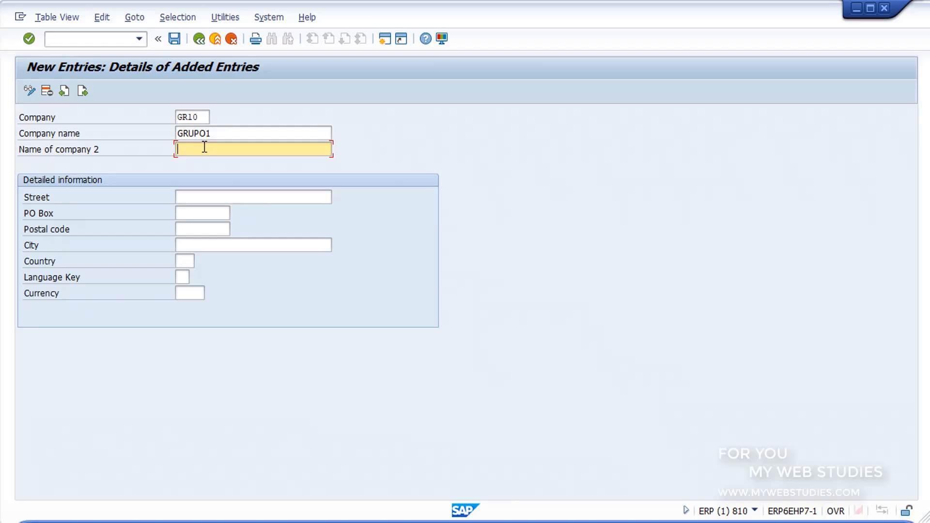
Fill in the new company's street, PO box, postal code and city in the detailed information
click(214, 198)
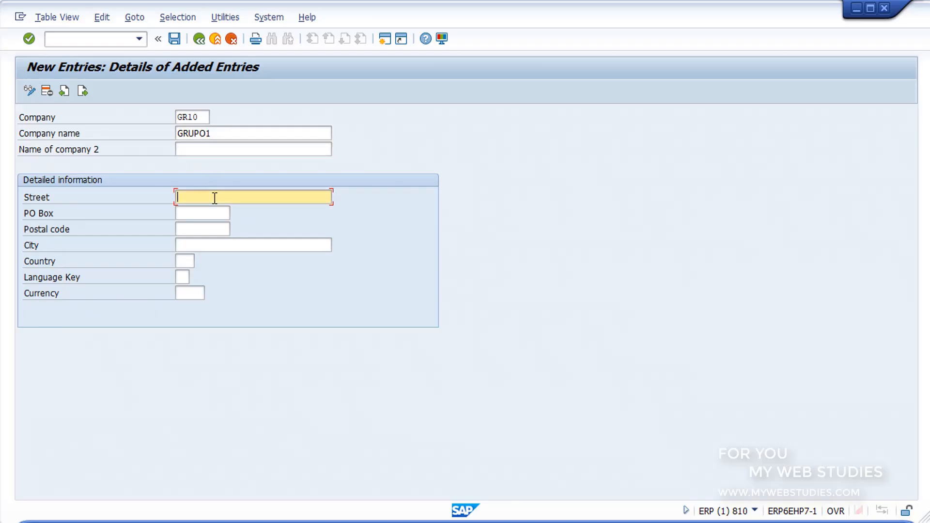
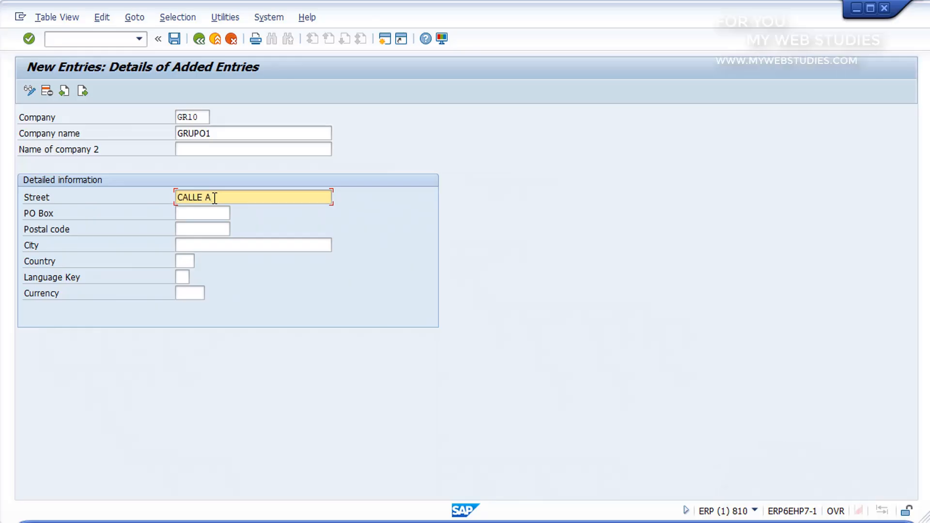
click(208, 212)
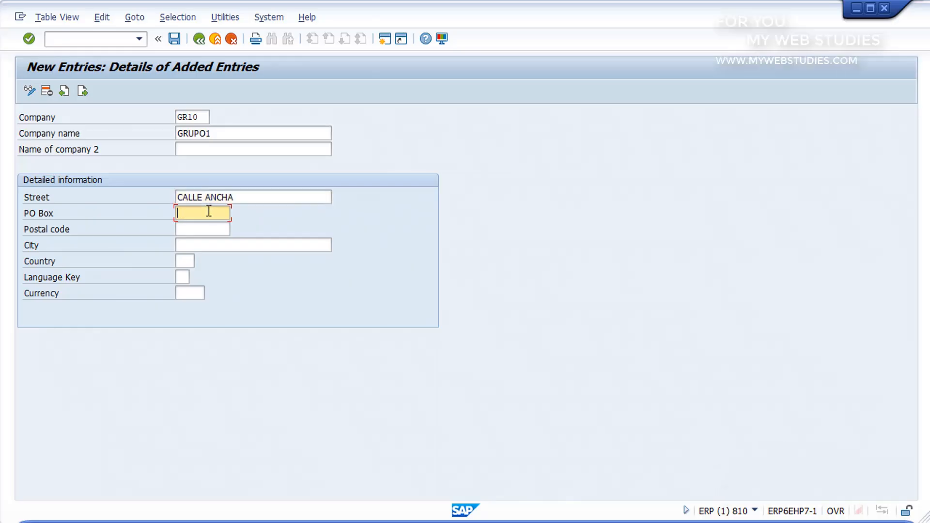
click(213, 229)
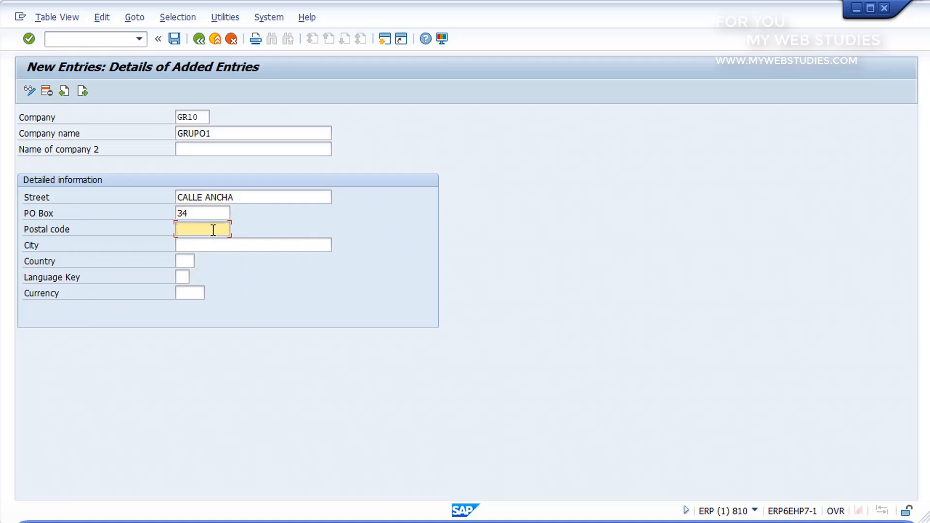
click(209, 245)
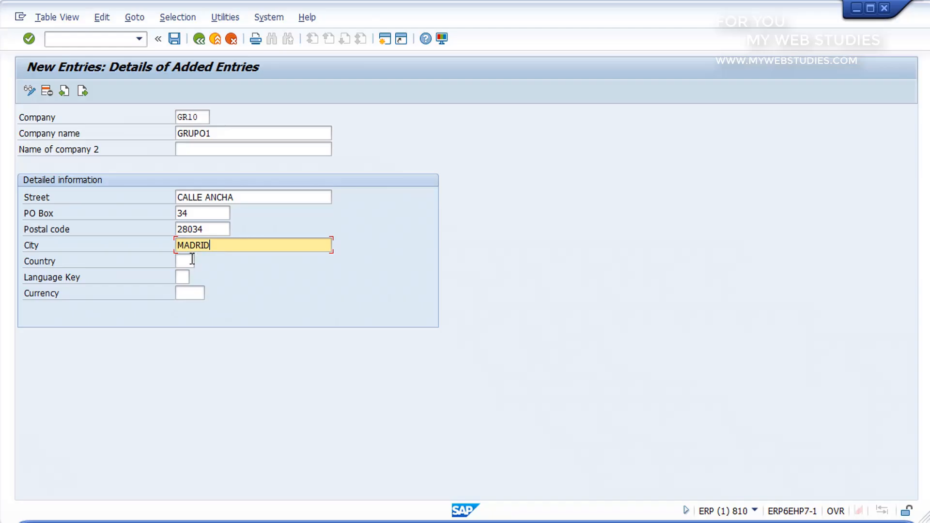
Set the company's country to ES, the language key to ES (Spanish) and the currency to EUR
click(193, 261)
text(ES)
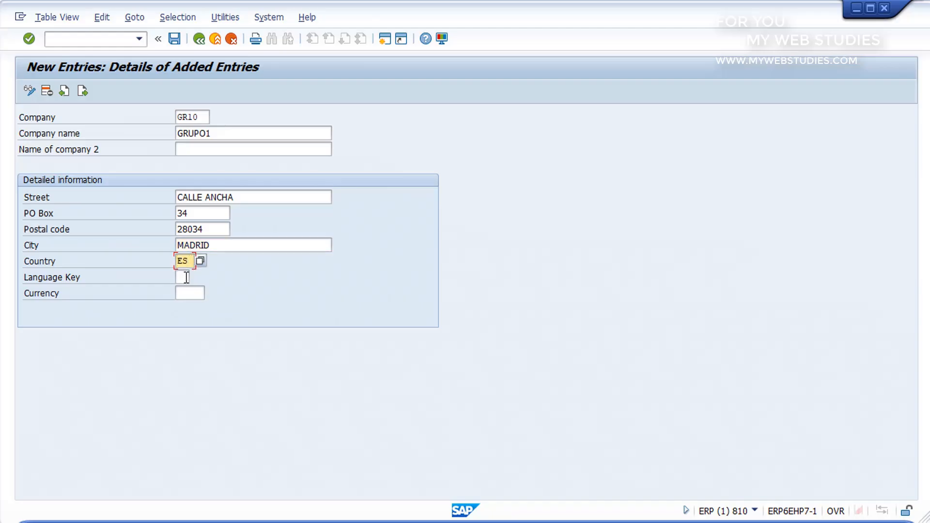
click(189, 277)
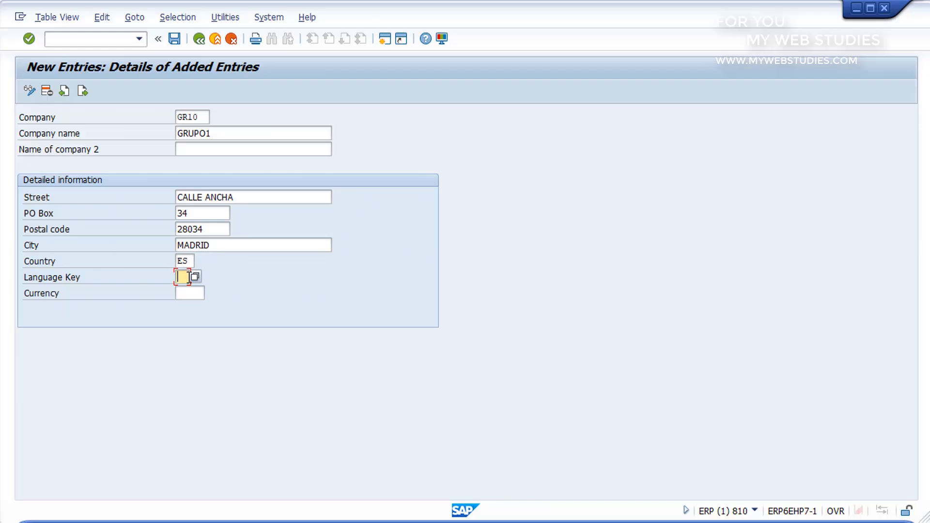
click(195, 277)
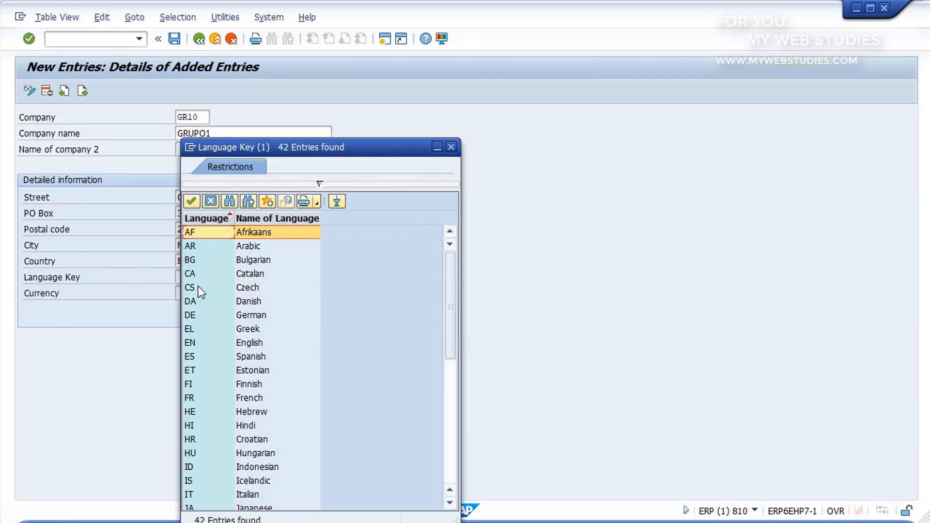
click(245, 356)
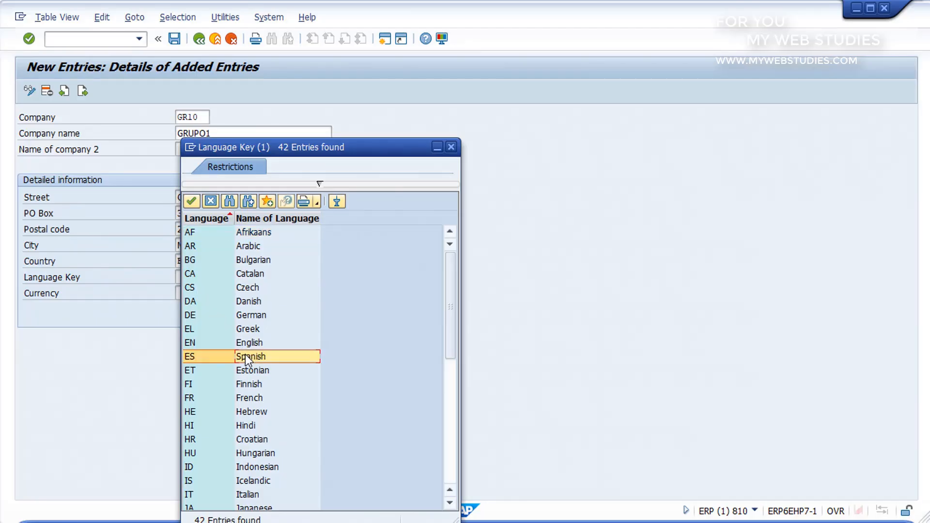
double_click(245, 356)
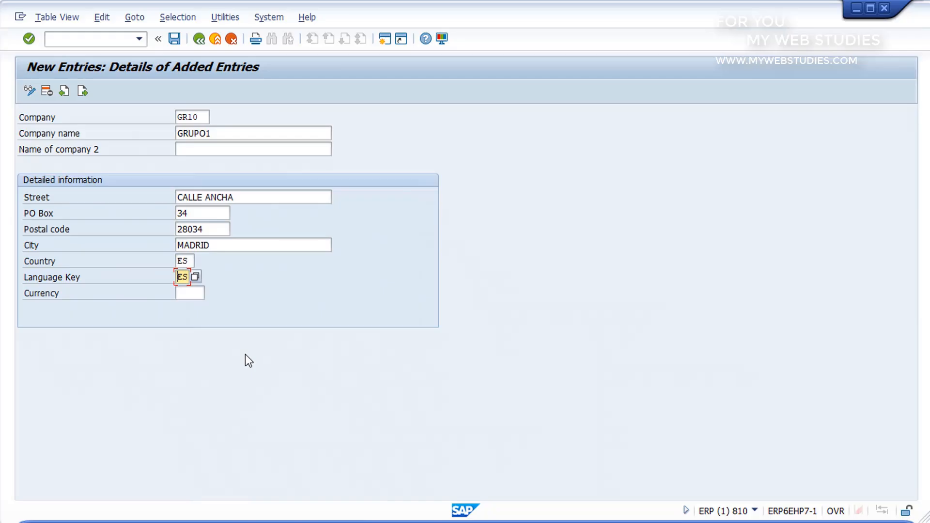
click(203, 293)
text(EUR)
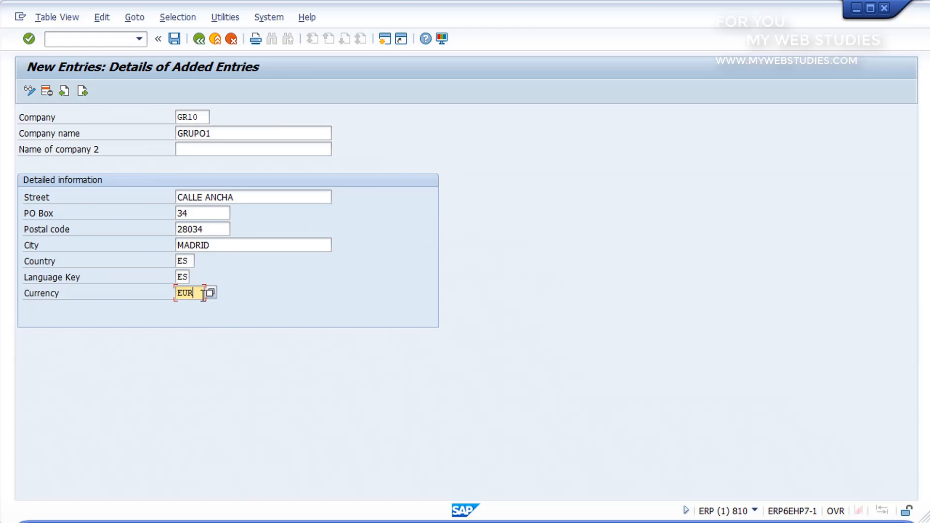
Save the new company entry and return to the SAP Easy Access screen with /N
click(175, 40)
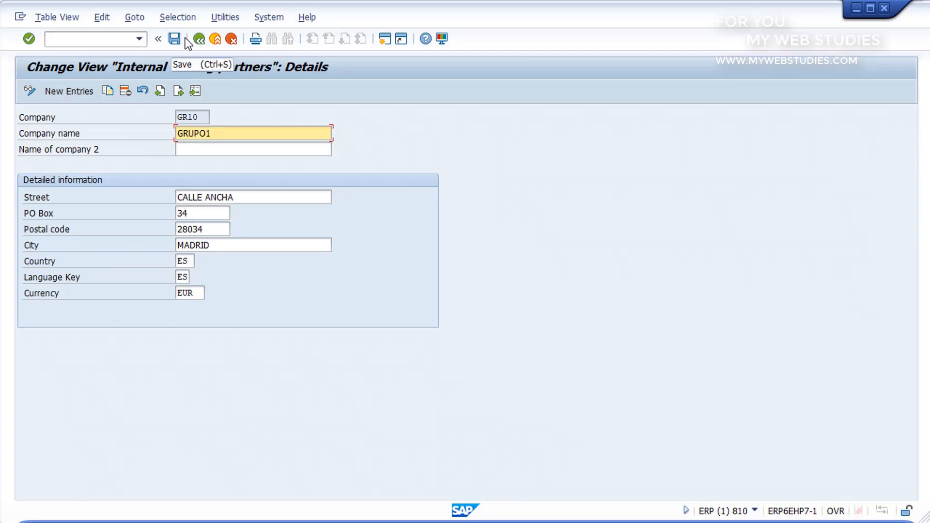
click(199, 40)
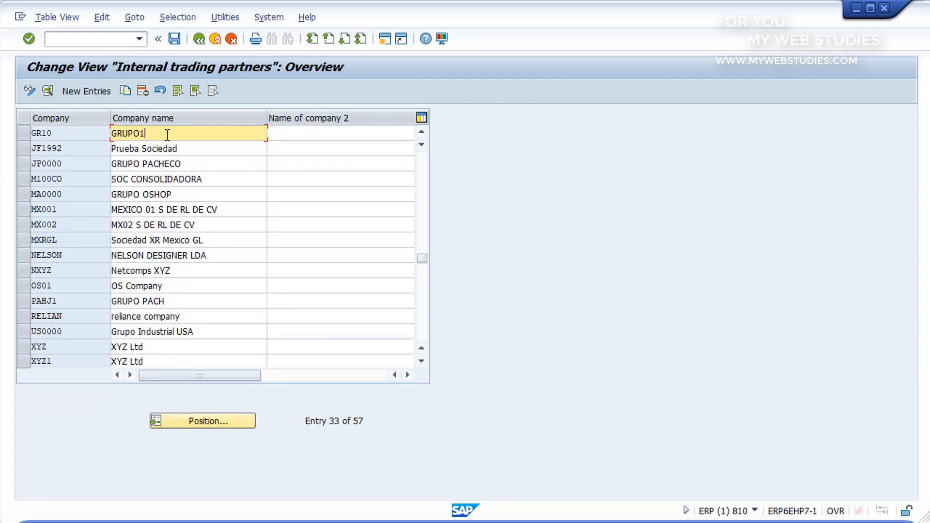
click(97, 41)
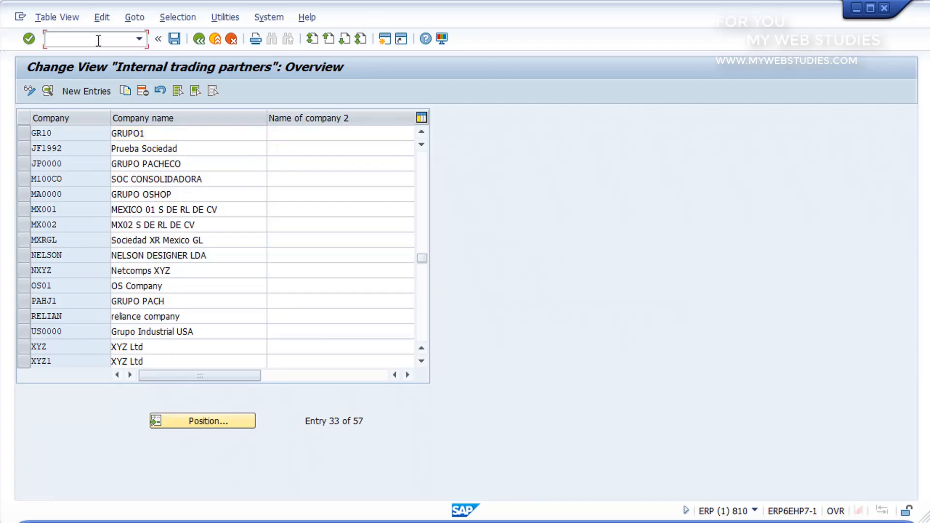
text(/N)
key(Return)
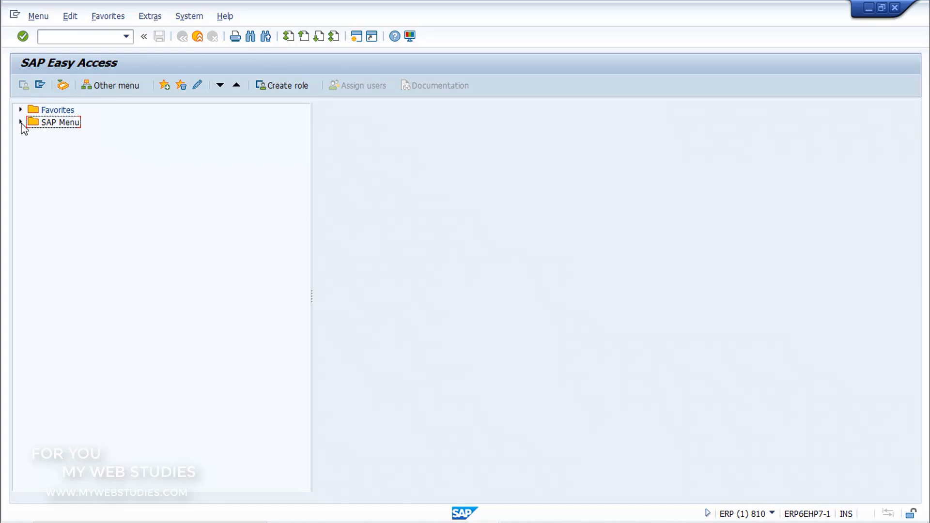
Open the Customer List report S_ALR_87012179 from the Accounts Receivable information system's master data reports
click(21, 123)
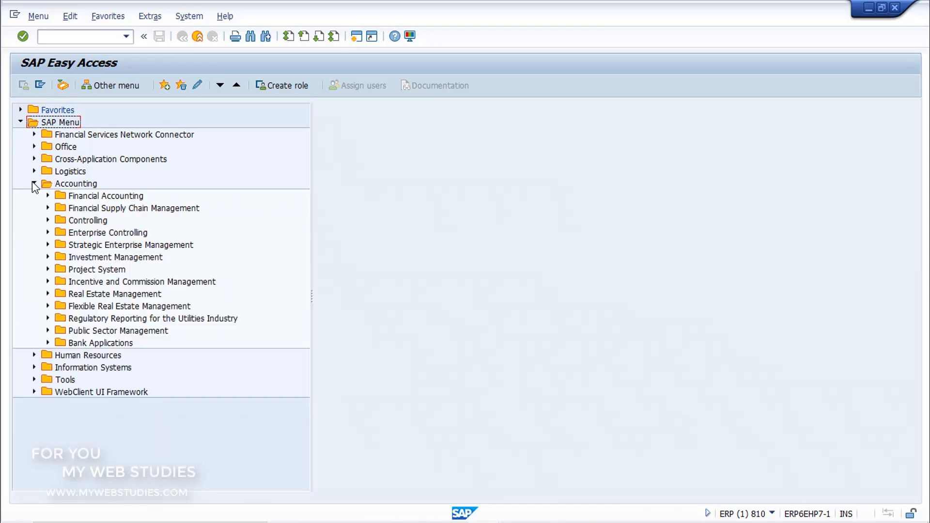
click(48, 195)
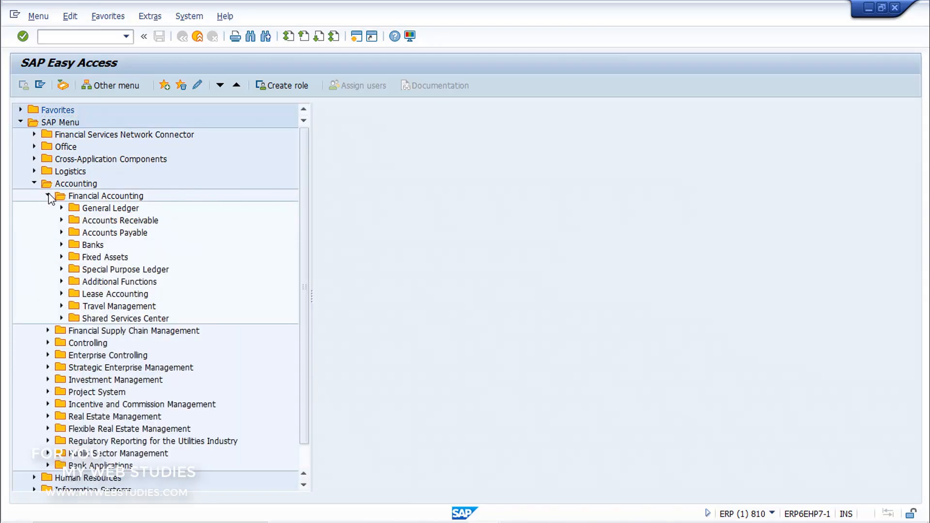
click(61, 220)
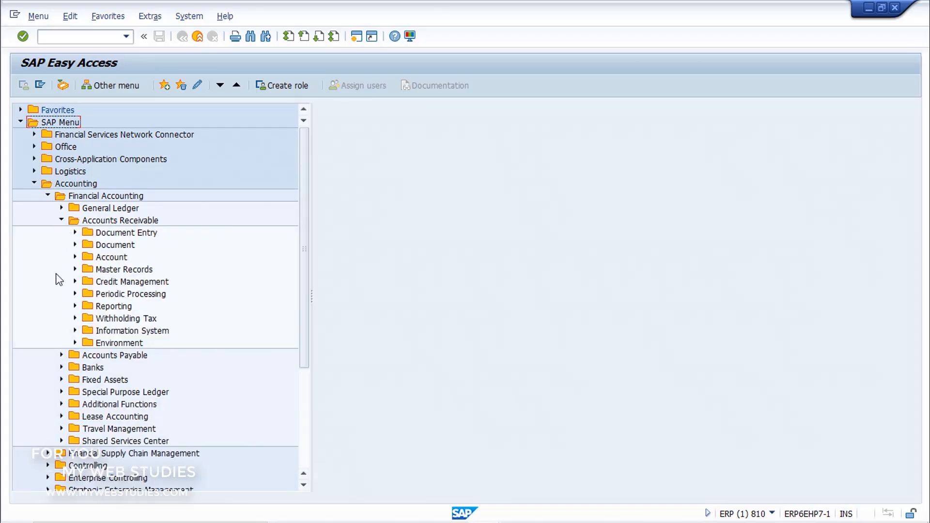
click(75, 330)
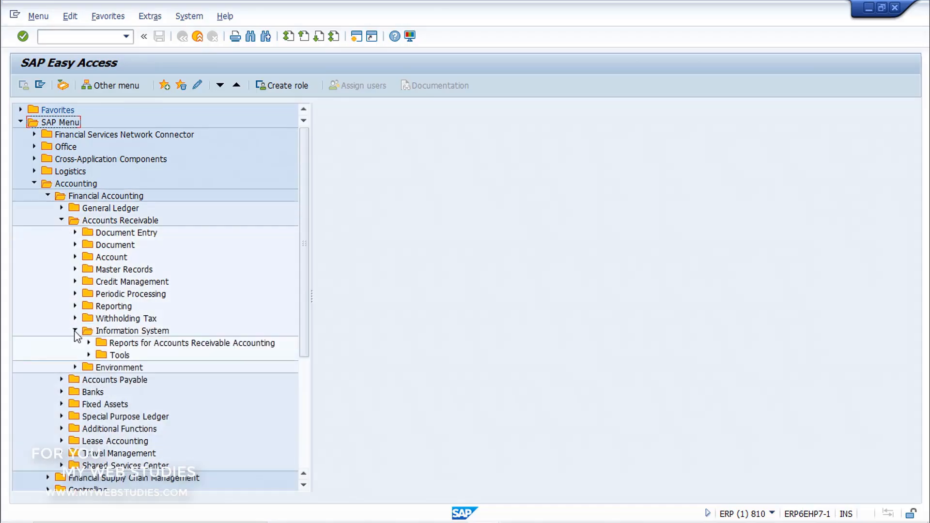
click(90, 343)
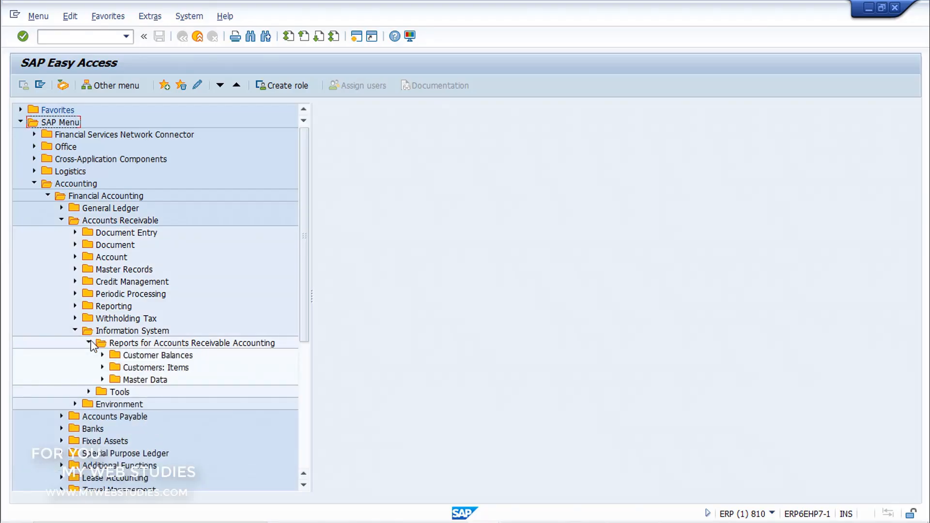
click(103, 380)
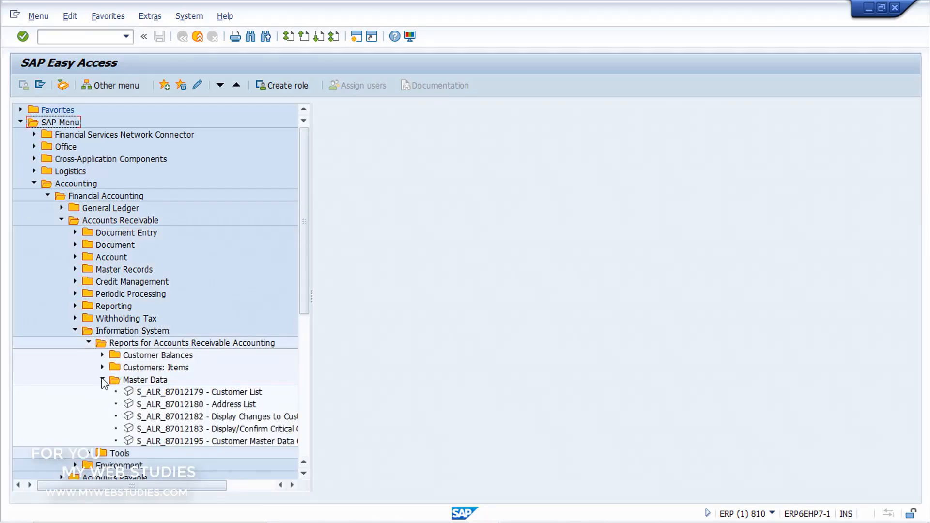
click(130, 393)
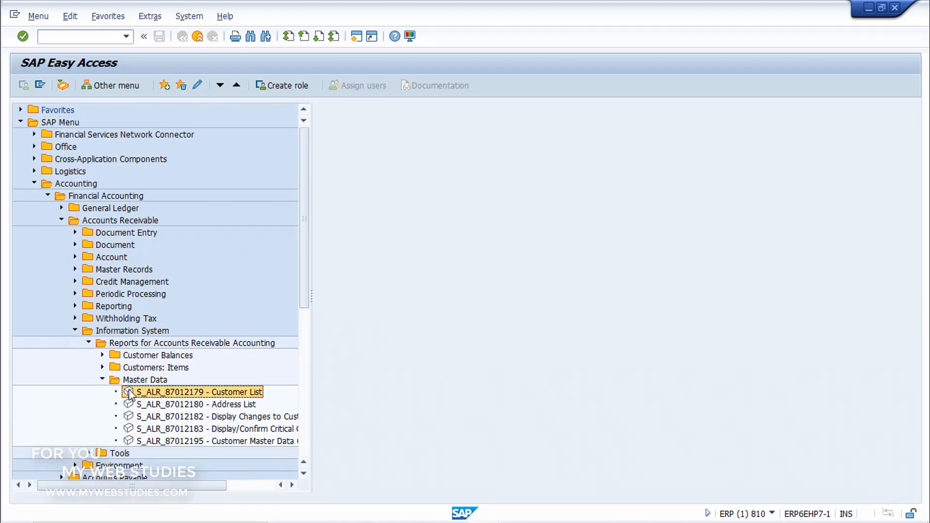
double_click(130, 393)
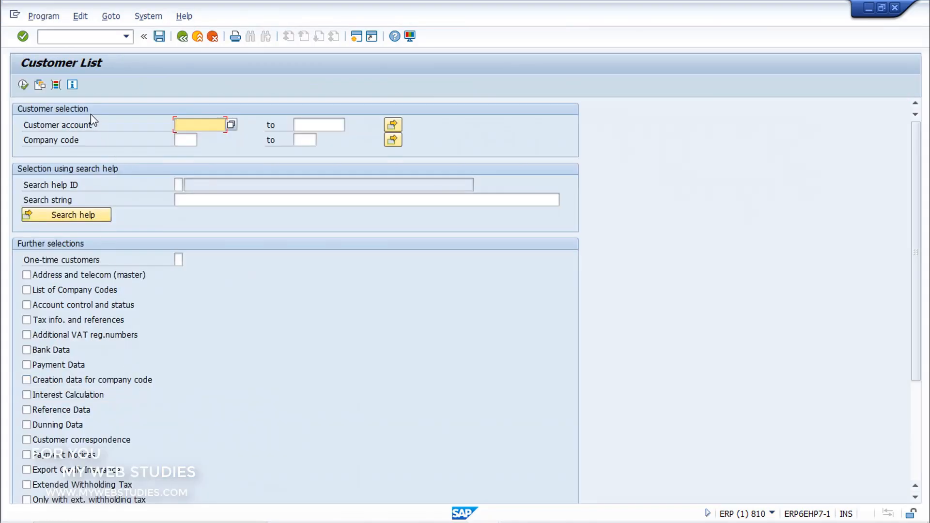
Run the customer list for company code 0001
click(186, 142)
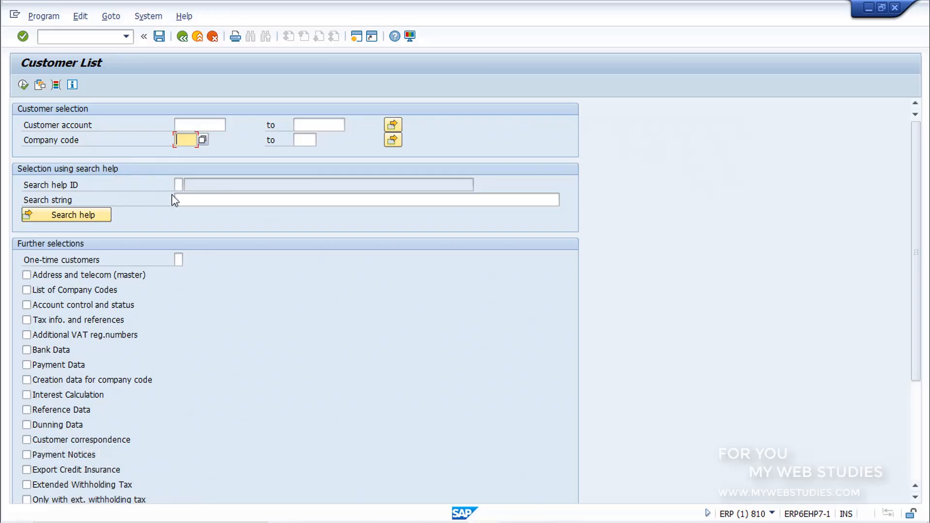
click(189, 199)
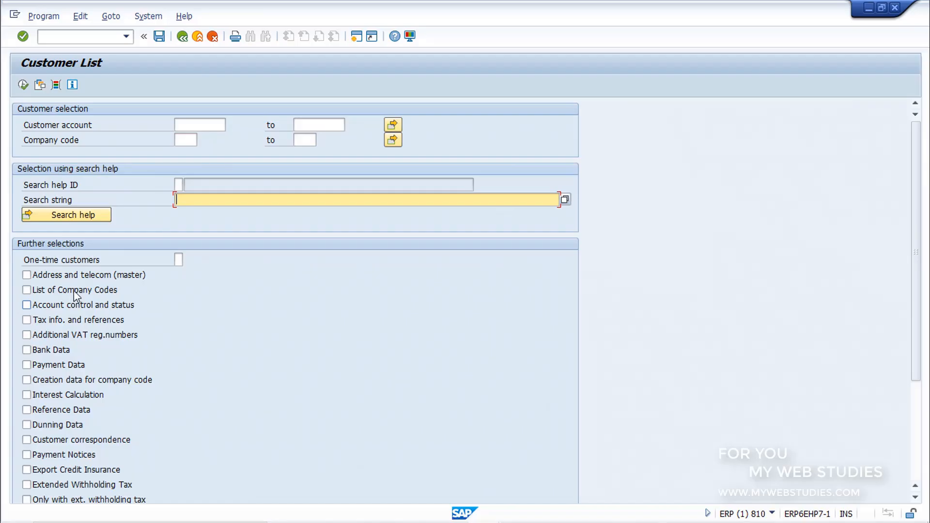
click(186, 140)
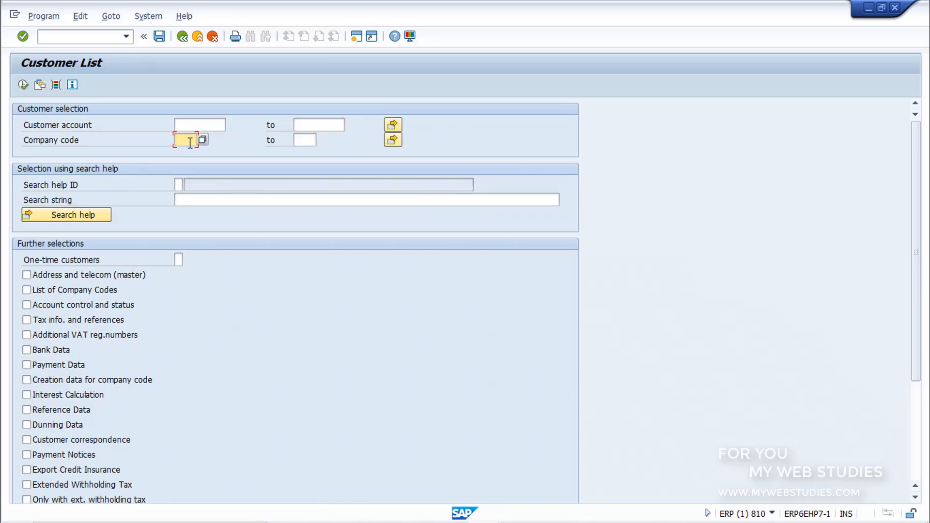
text(0001)
click(23, 85)
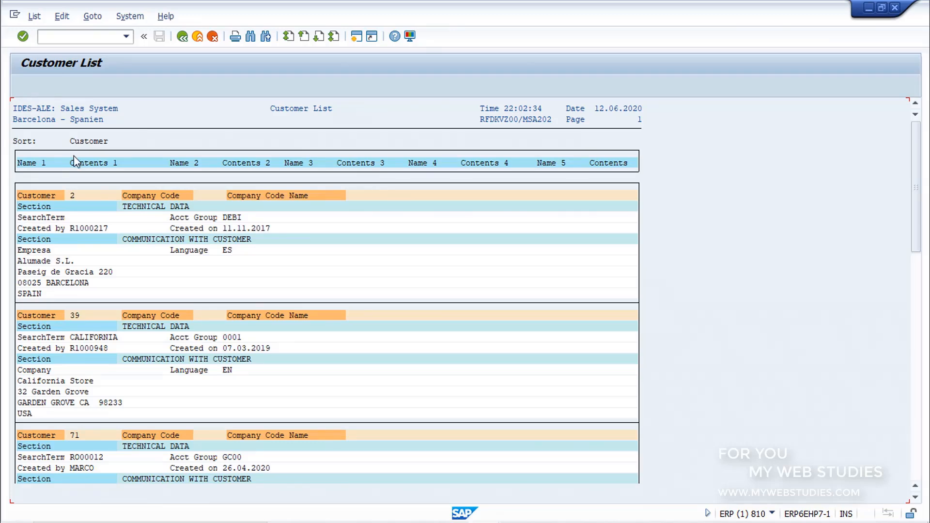
Examine the first customer's technical data, creation details and address in the list, and return to the selection screen
click(92, 196)
click(187, 207)
click(176, 218)
click(109, 228)
click(238, 230)
click(81, 261)
click(106, 272)
click(53, 294)
click(91, 317)
click(186, 41)
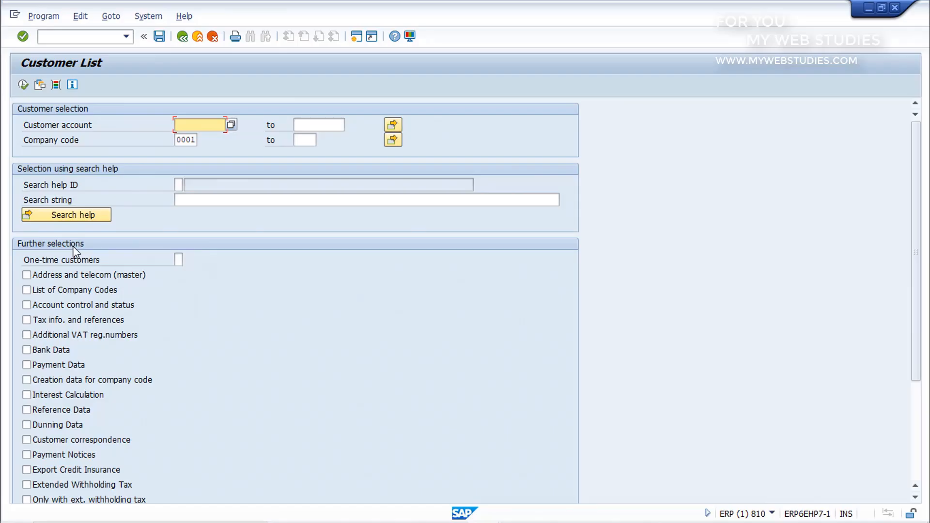
Rerun the customer list with Address and telecom (master) included and look at the first customer's address and telecommunication section
click(68, 275)
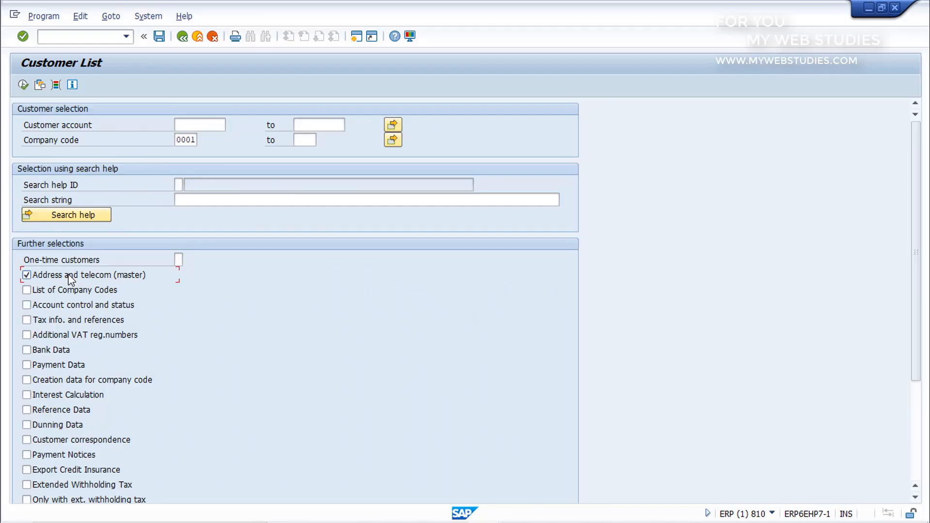
click(24, 85)
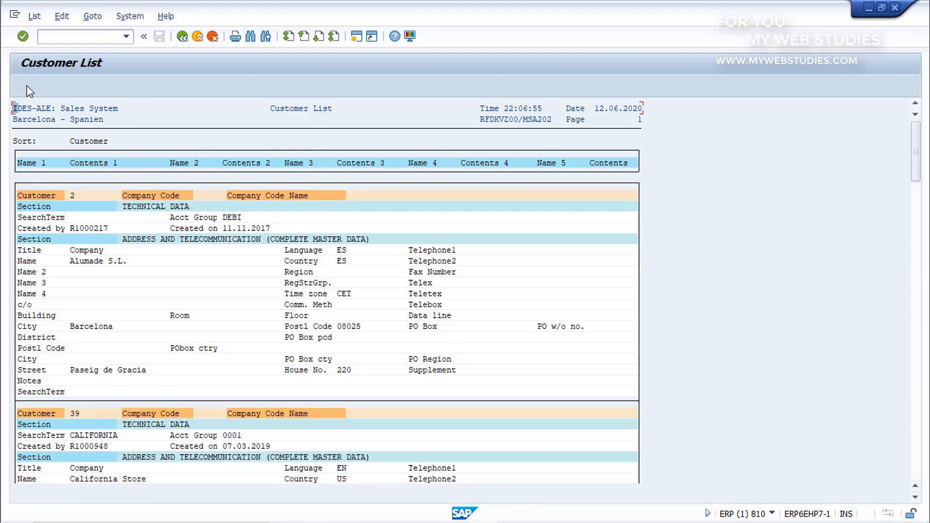
click(366, 245)
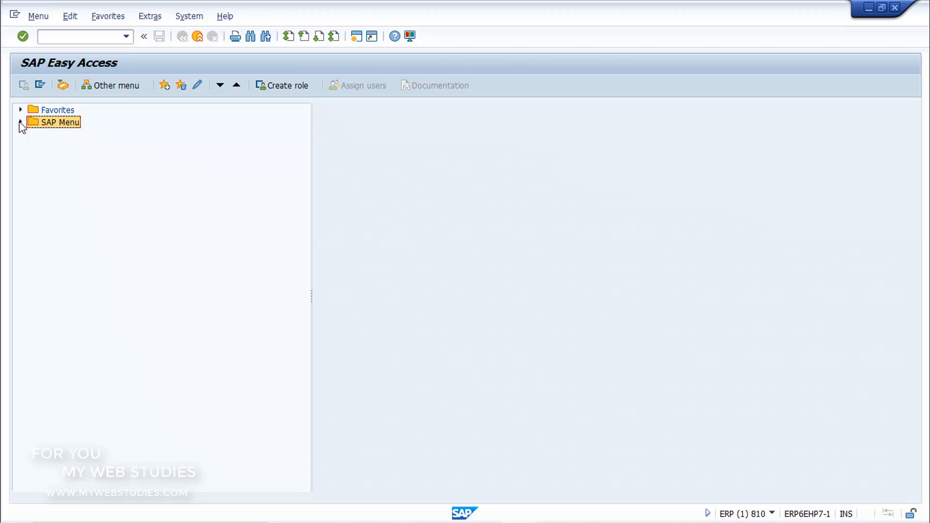
Open the Vendor List report S_ALR_87012086 from the Accounts Payable information system's master data reports
click(20, 122)
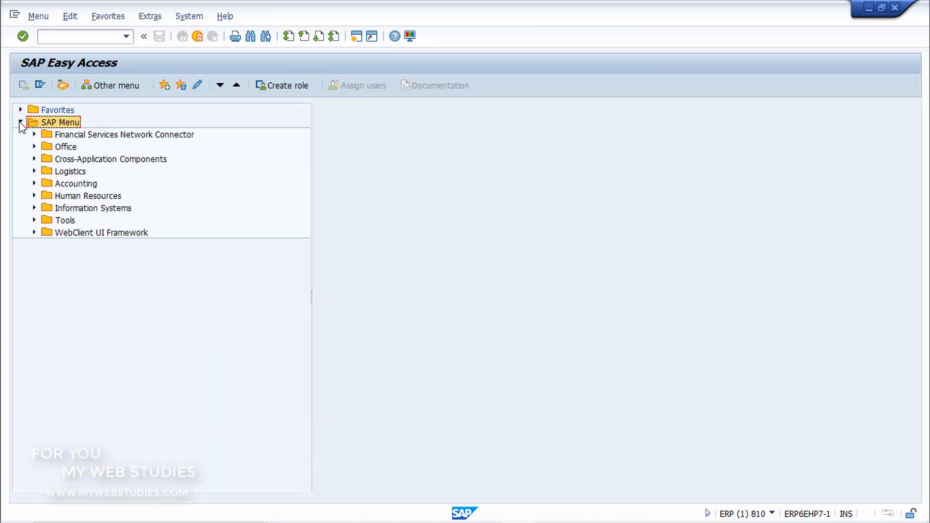
click(34, 183)
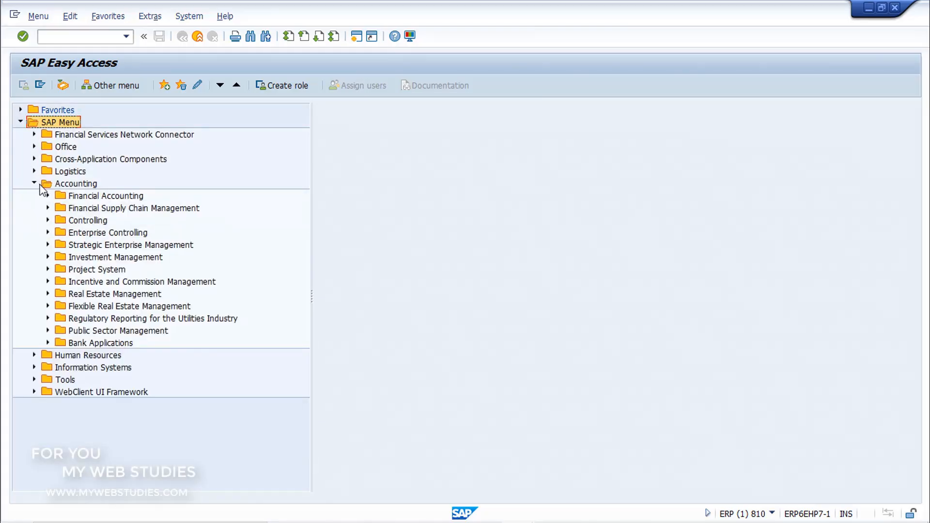
click(48, 195)
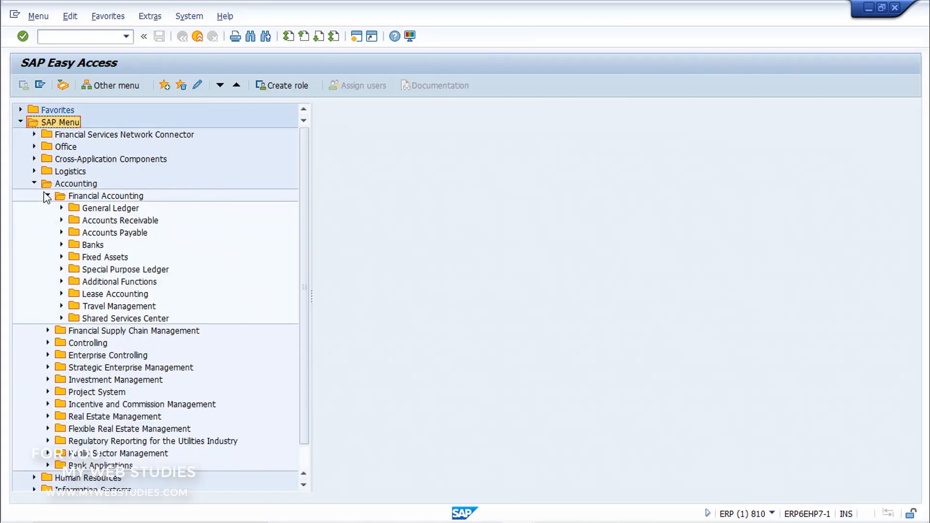
click(61, 233)
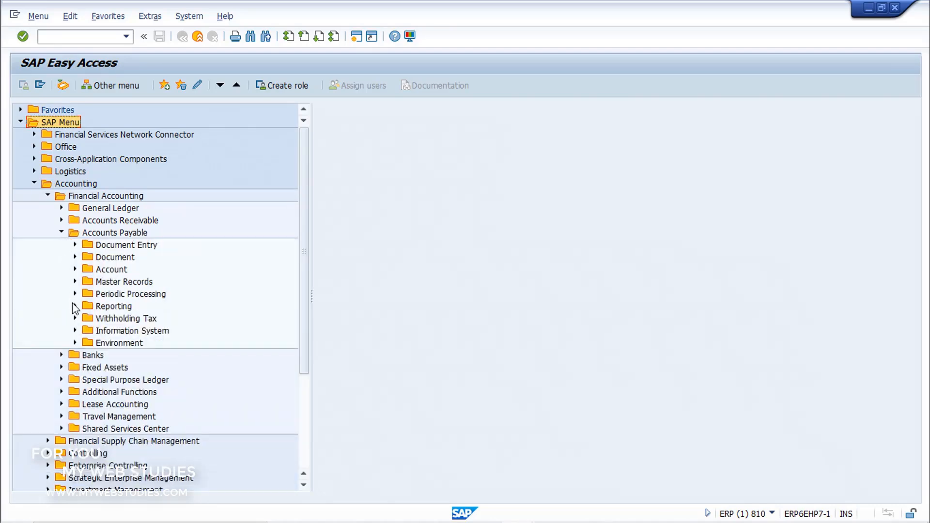
click(75, 330)
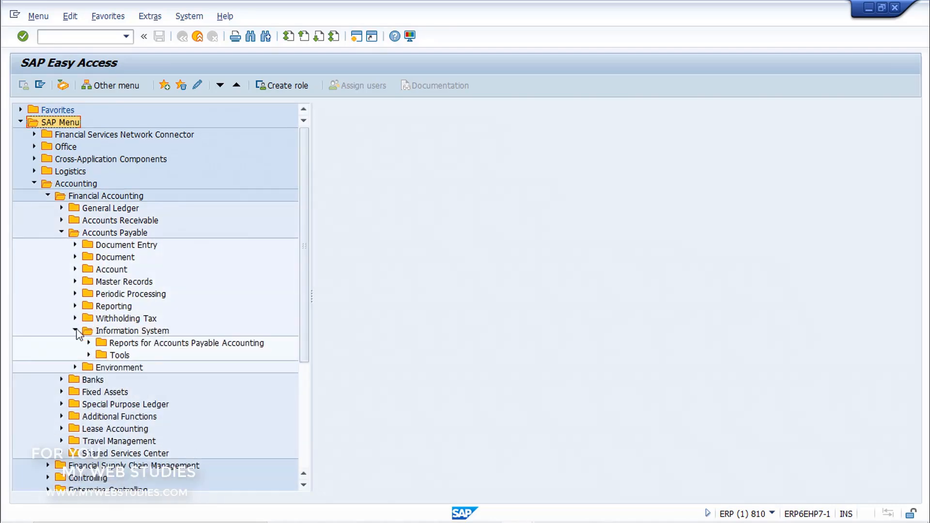
click(89, 343)
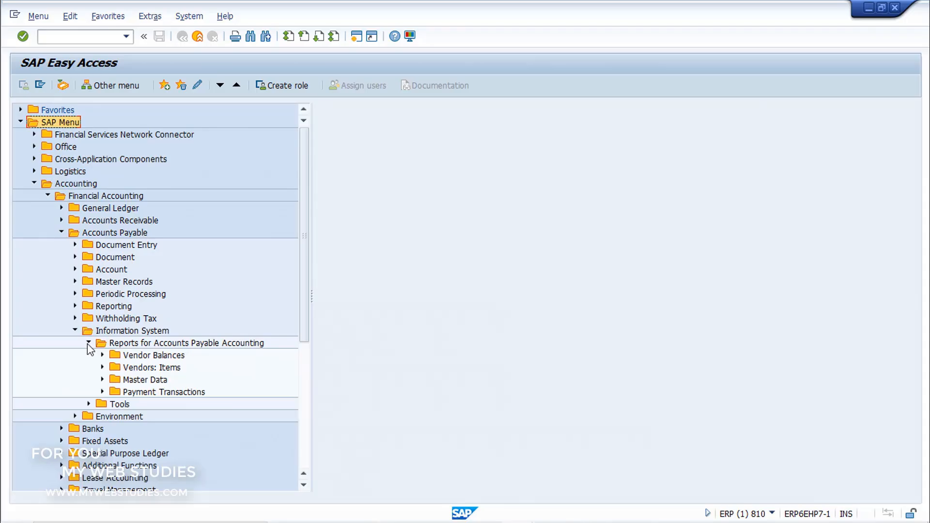
click(103, 381)
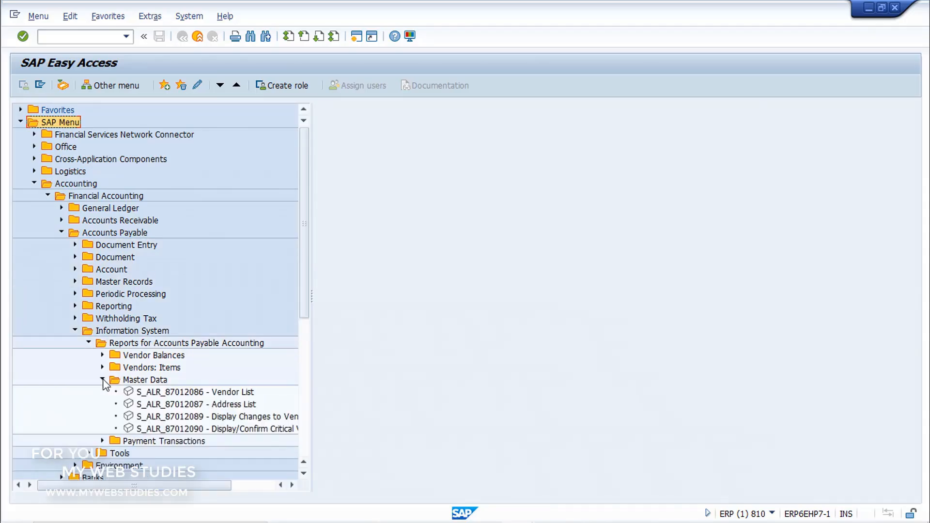
click(130, 393)
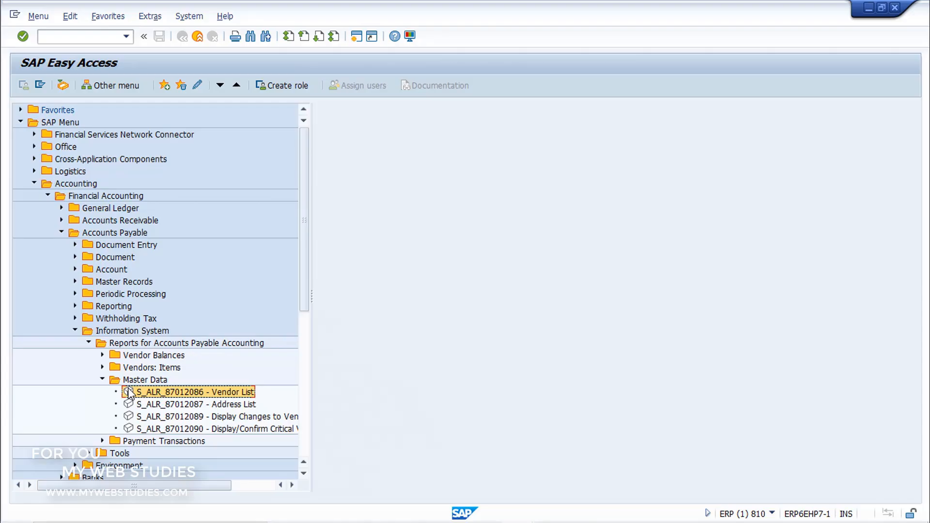
double_click(129, 393)
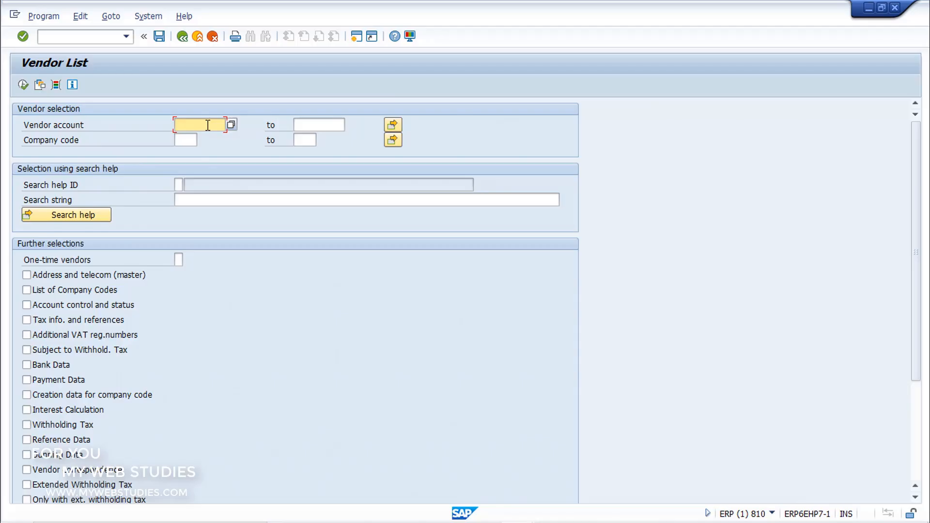
Run the vendor list for company code 0001
click(186, 139)
click(185, 200)
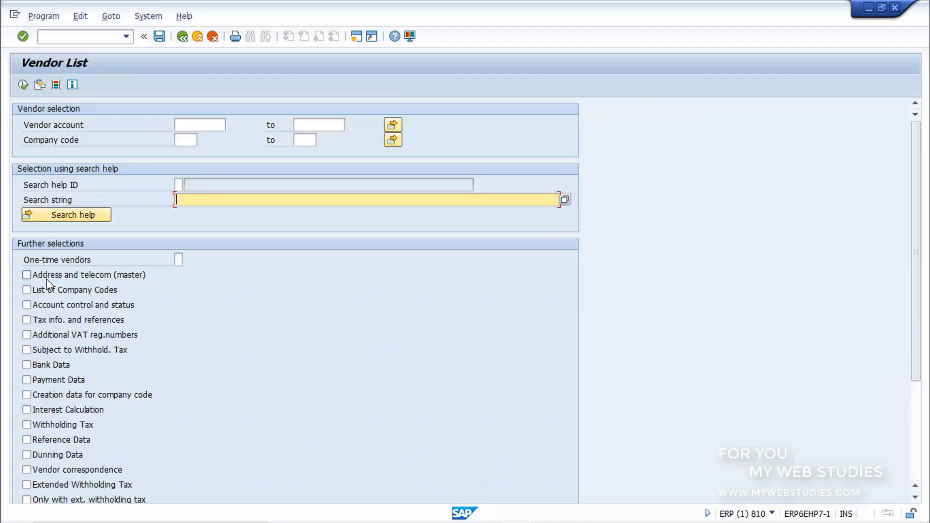
click(188, 138)
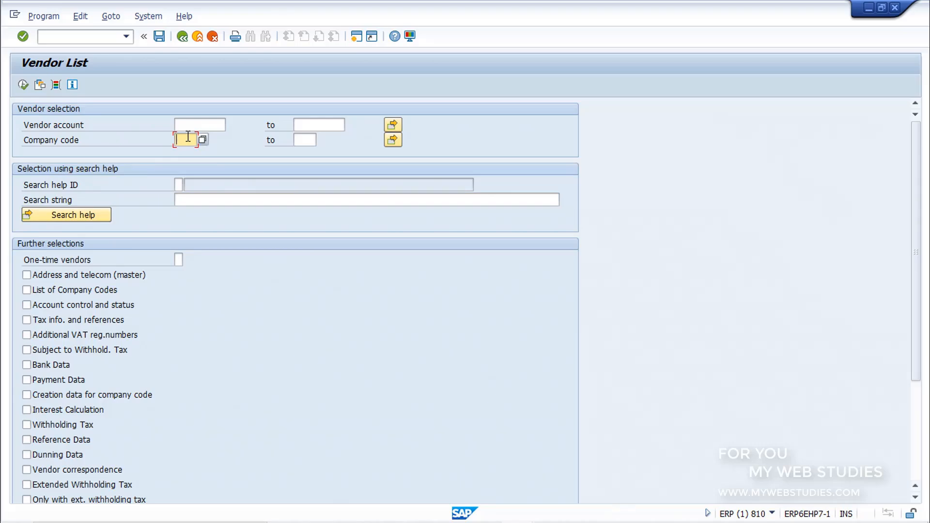
text(0001)
click(23, 85)
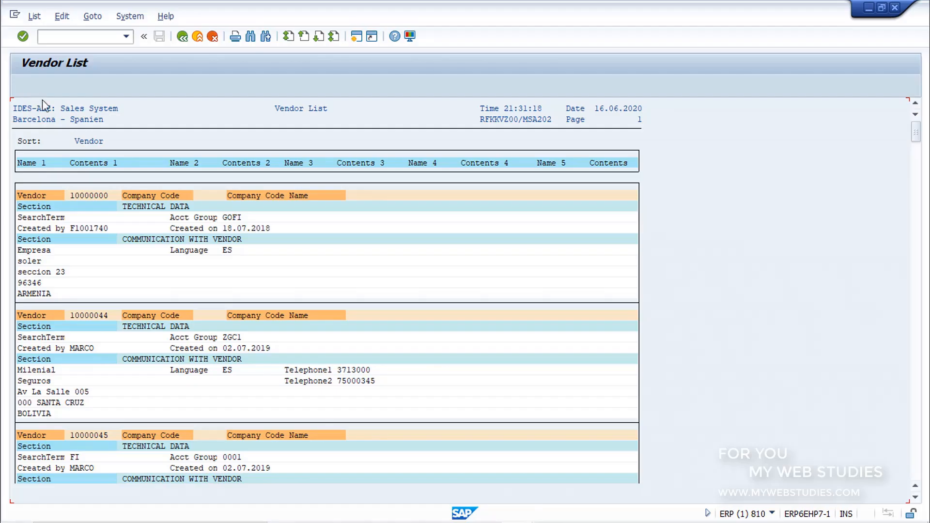
Examine the first vendor's number, creation details and communication section, and return to the selection screen
click(101, 197)
click(105, 227)
click(234, 227)
click(191, 240)
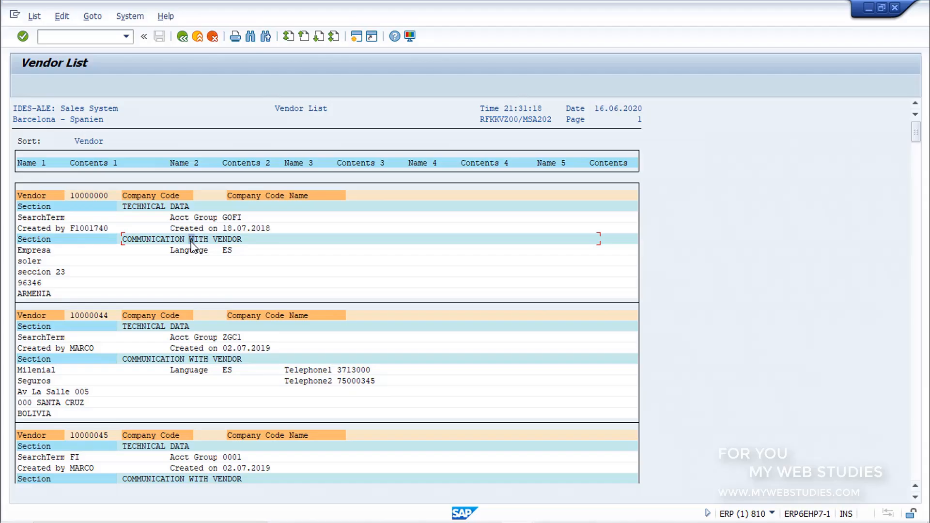
click(181, 38)
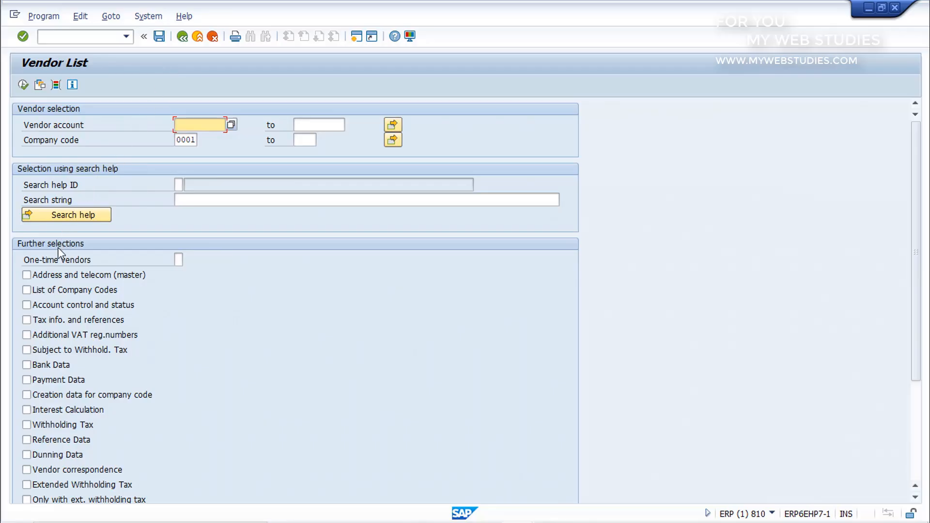
Rerun the vendor list with Bank Data included and look at the bank data section of the second vendor
click(24, 367)
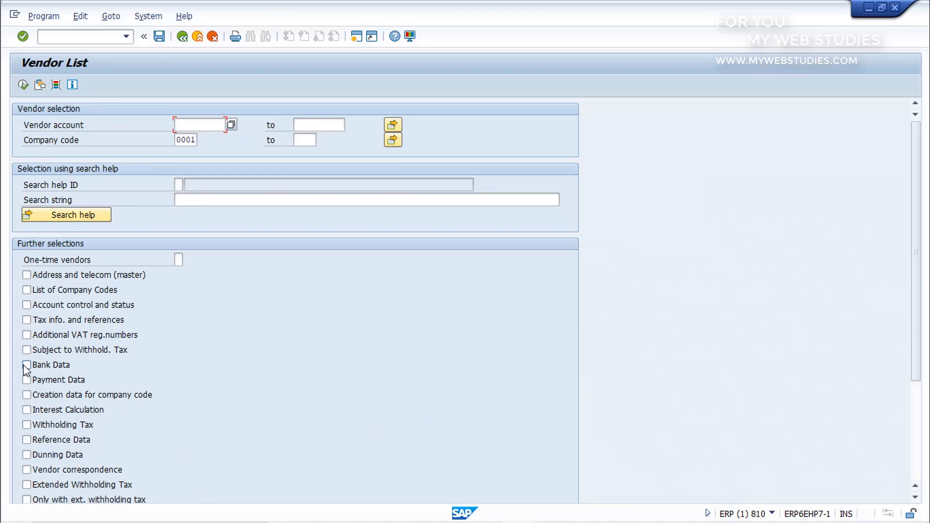
click(27, 366)
click(24, 86)
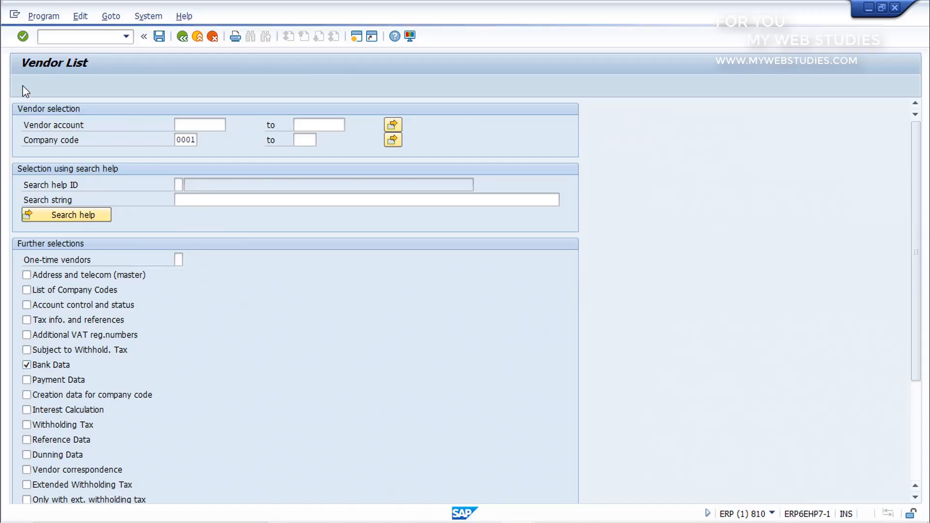
click(152, 425)
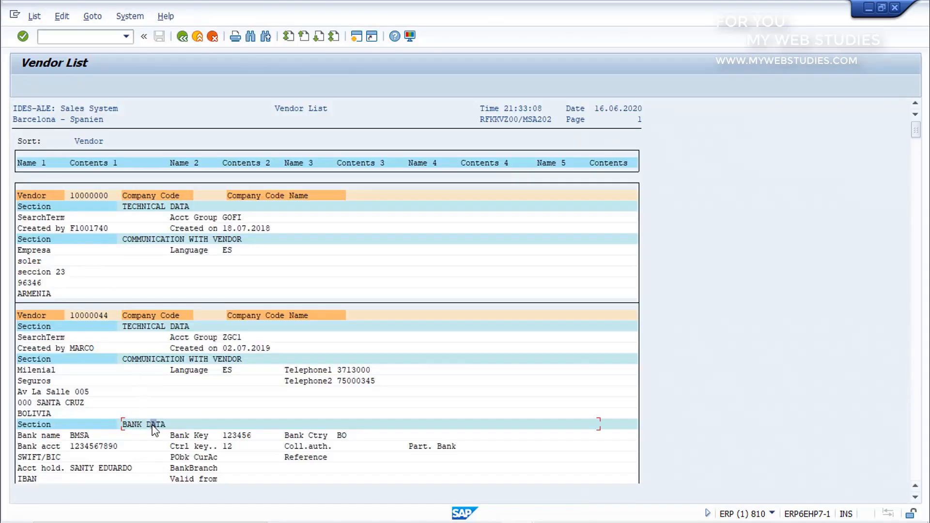
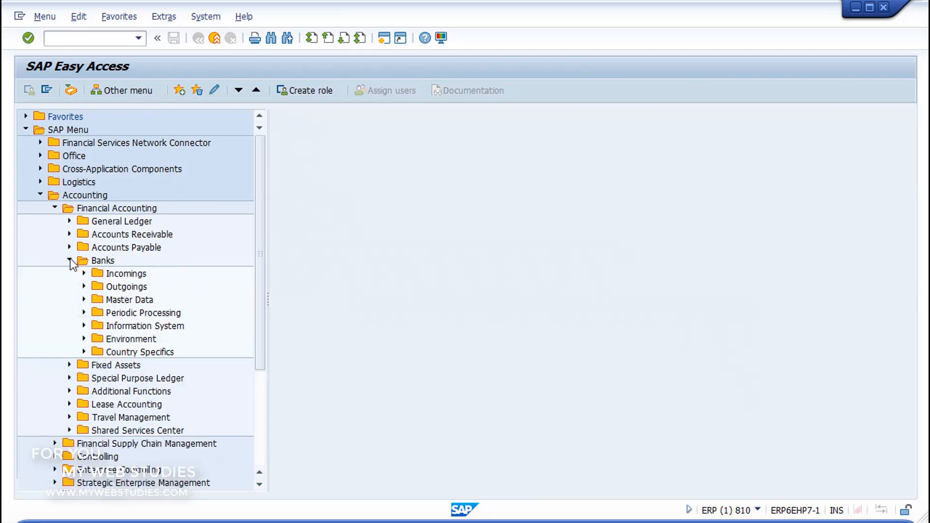
Open the FI01 create transaction for bank master records from the Banks master data in Financial Accounting
click(84, 299)
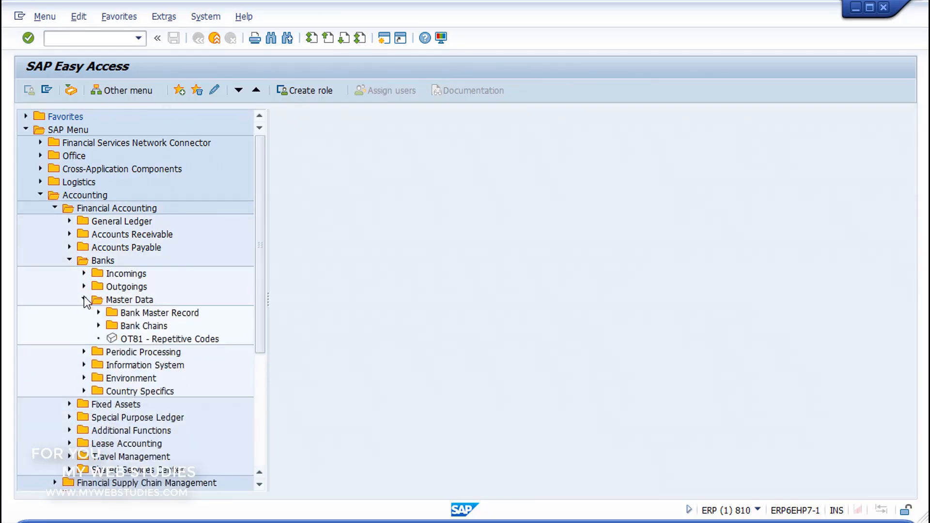
click(98, 313)
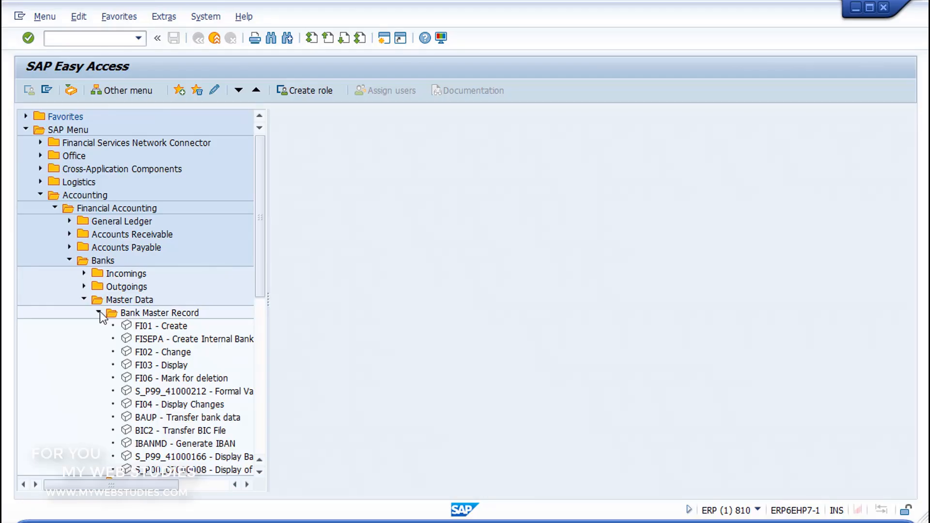
click(130, 328)
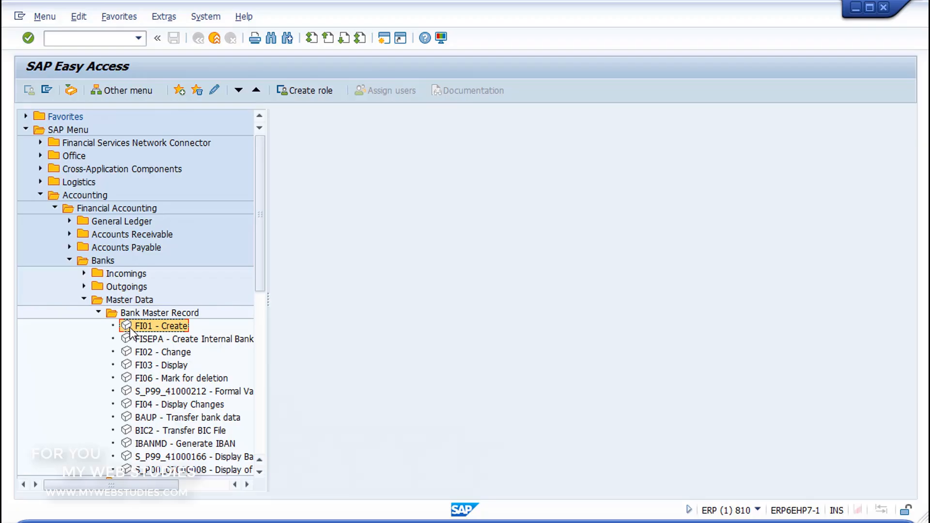
click(128, 352)
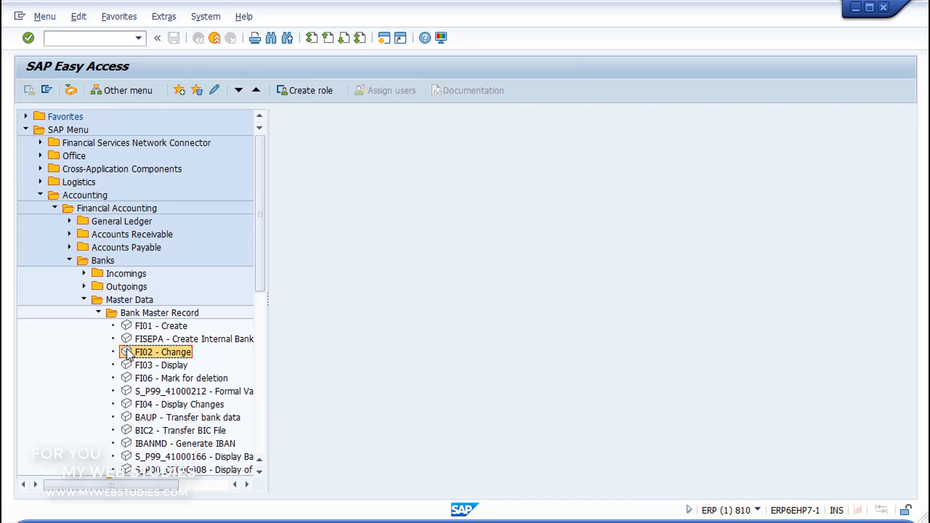
click(128, 367)
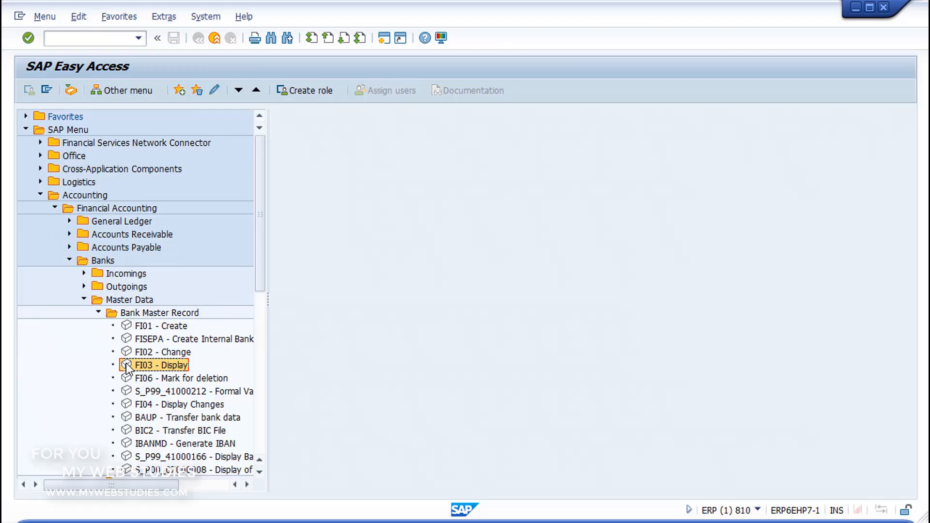
click(127, 330)
double_click(128, 330)
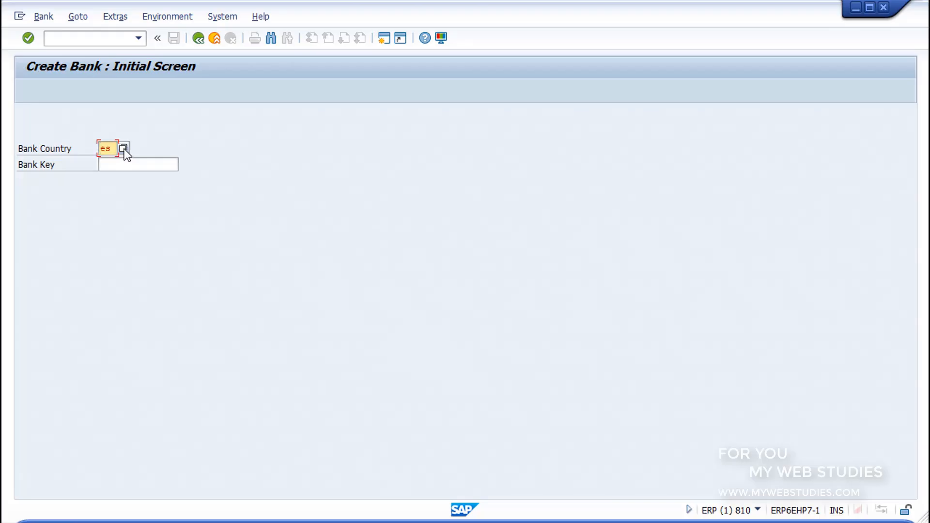
Enter bank key 00000001 for bank country ES and continue to the bank's detail screen
click(129, 164)
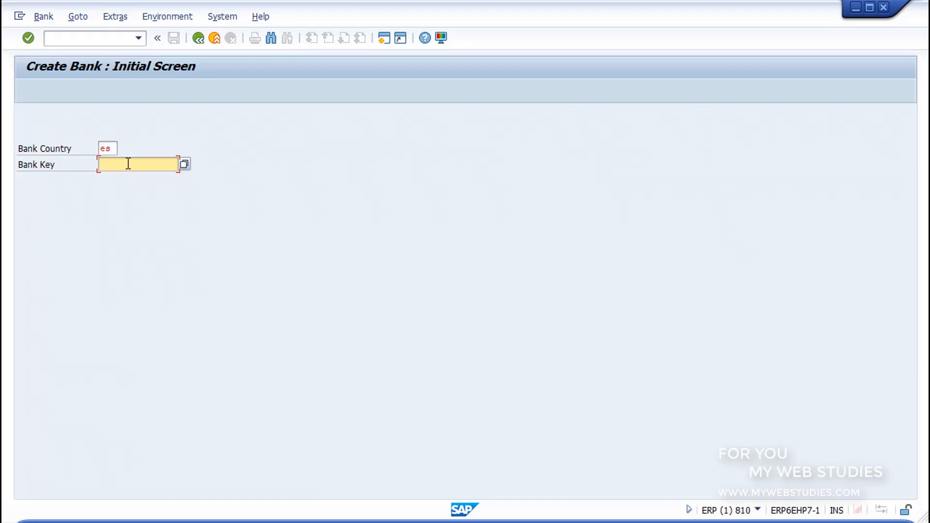
text(00000001)
click(28, 37)
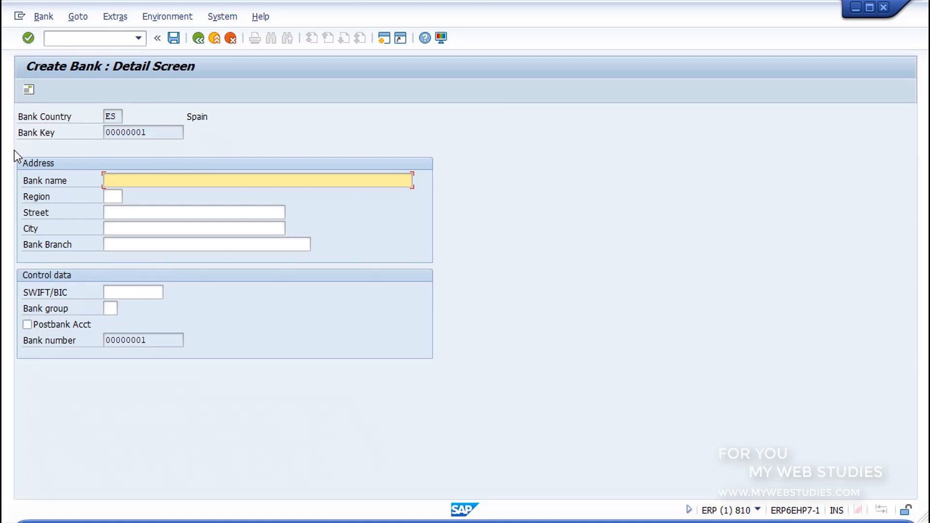
Name the bank BANCO CREDITO 1 and assign it region 16, Cuenca
drag(15, 154, 440, 262)
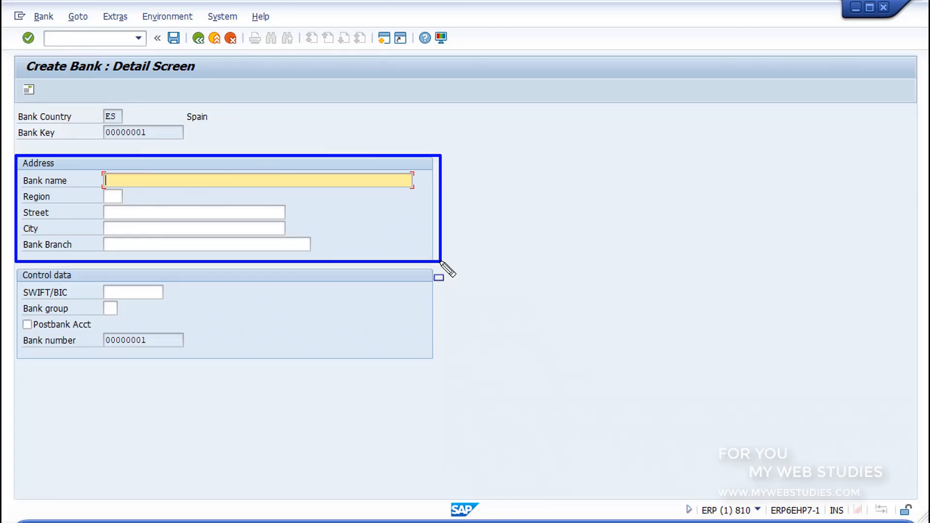
key(Escape)
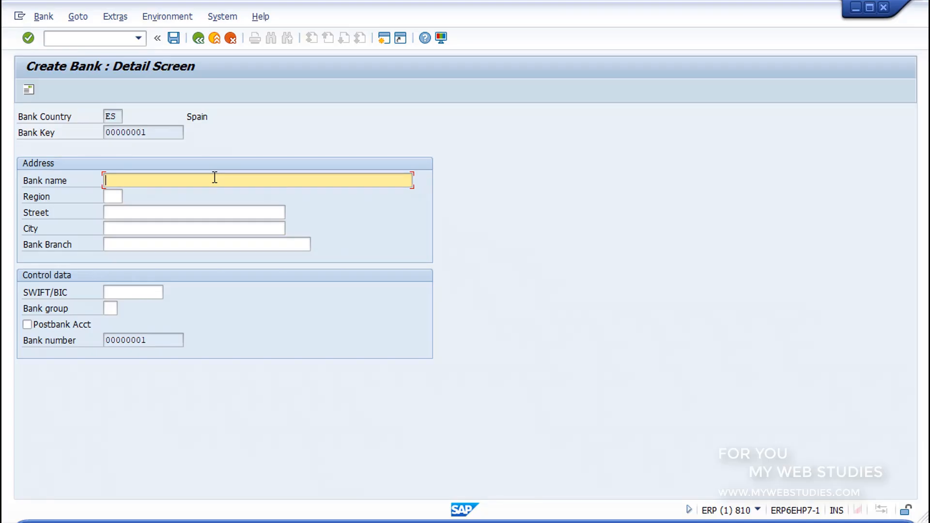
text(BANCO CREDITO 1)
click(115, 198)
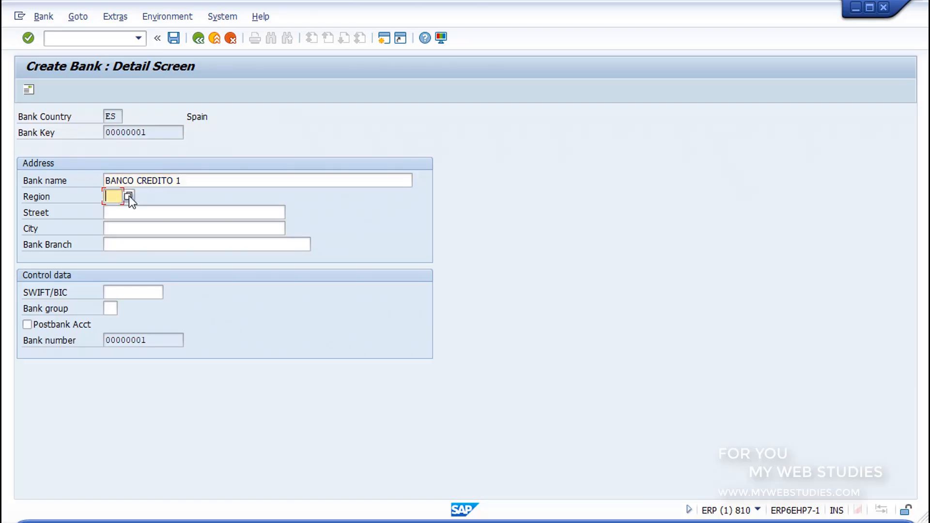
click(128, 196)
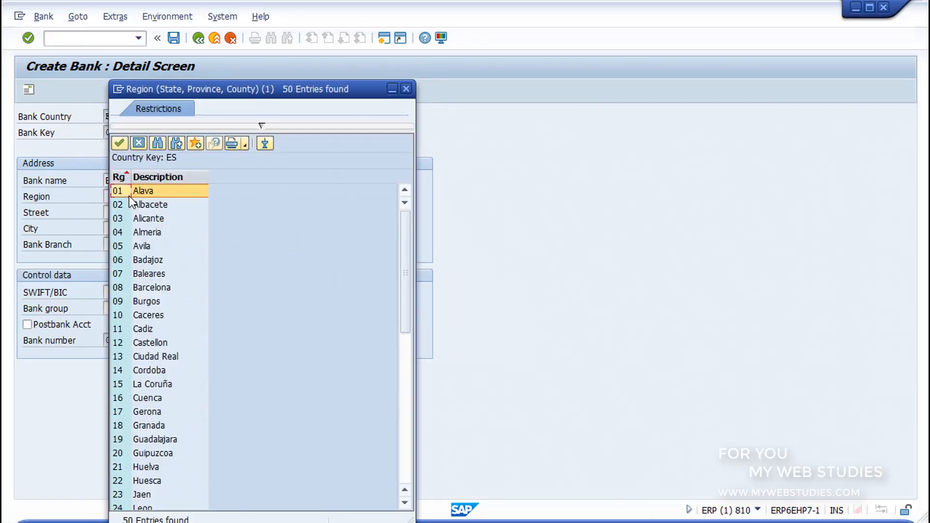
double_click(150, 399)
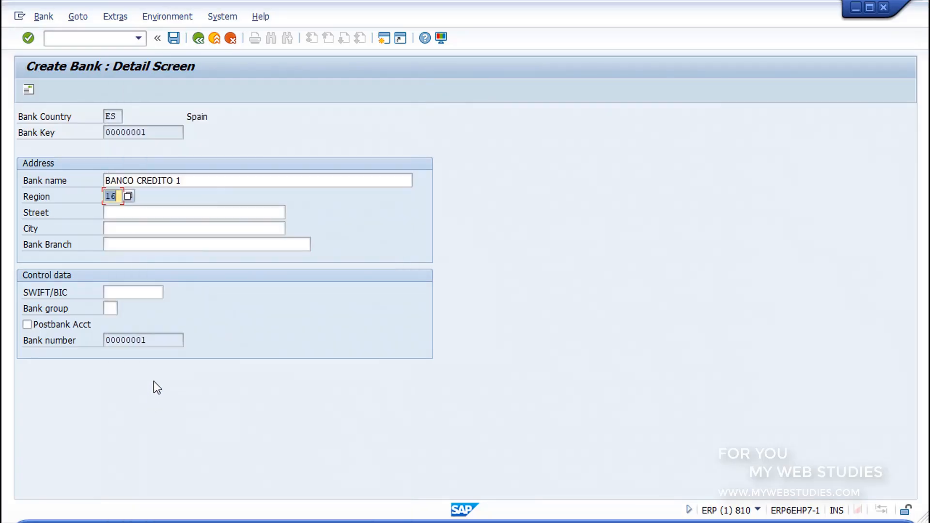
Fill in the bank's street and city, and enter SUCURSAL 1 as the bank branch
click(149, 213)
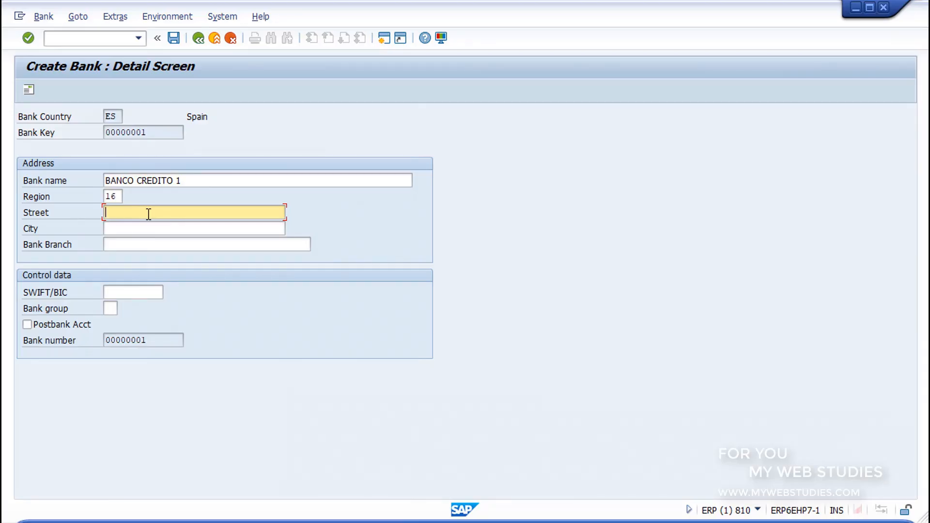
click(145, 228)
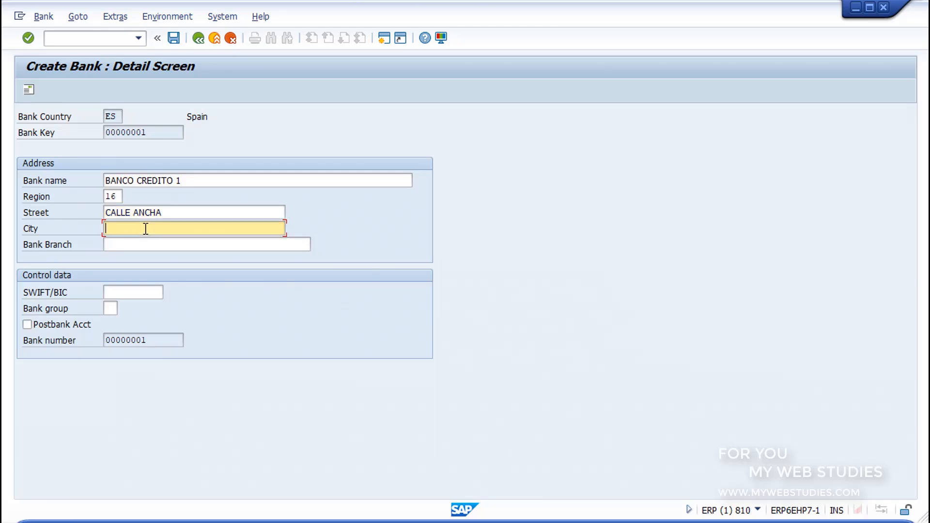
text(CUENCA)
click(149, 240)
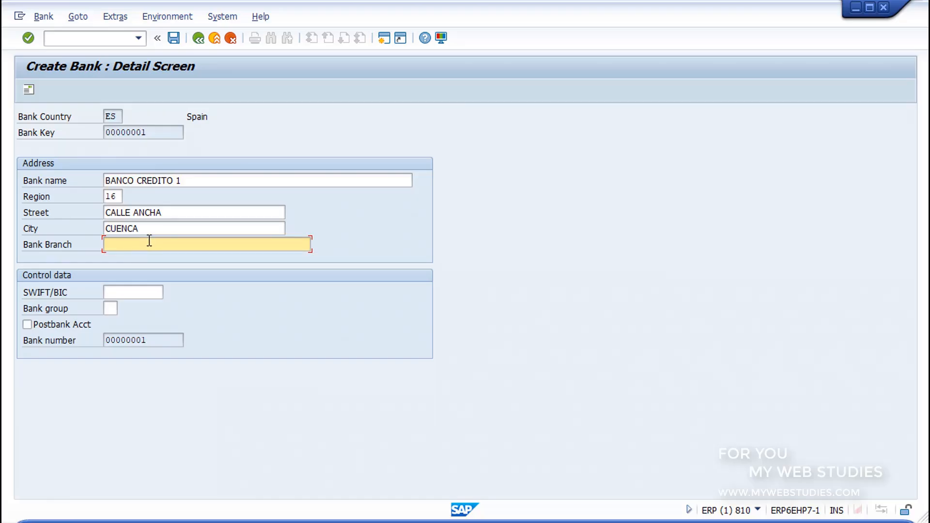
text(SUCURSAL 1)
Look over the bank's control data, including the SWIFT/BIC and bank group fields
key(ctrl+shift+d)
mouse_move(14, 269)
mouse_down()
mouse_move(397, 341)
mouse_move(437, 362)
mouse_up()
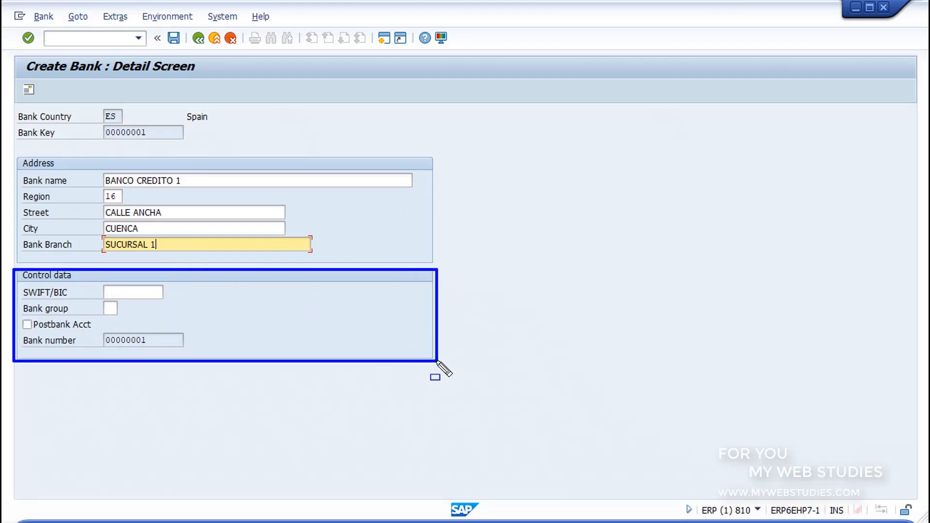
key(Escape)
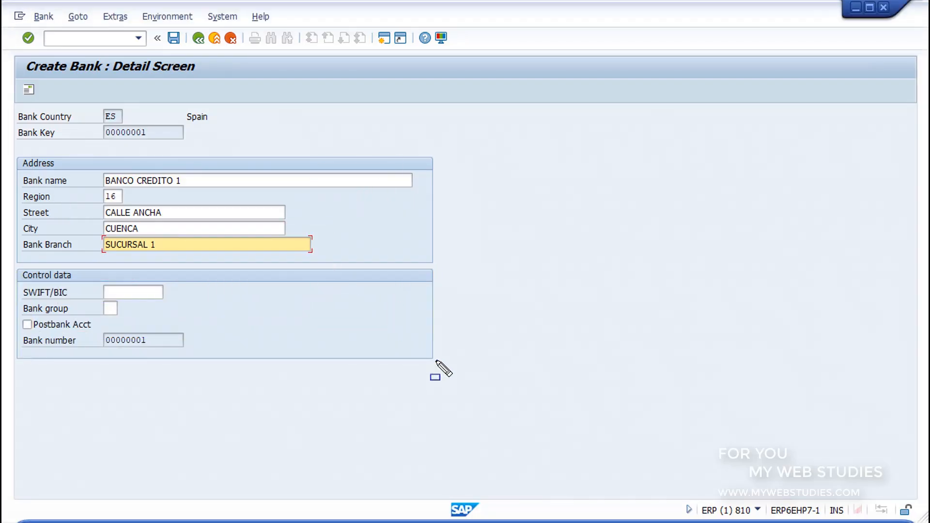
click(137, 292)
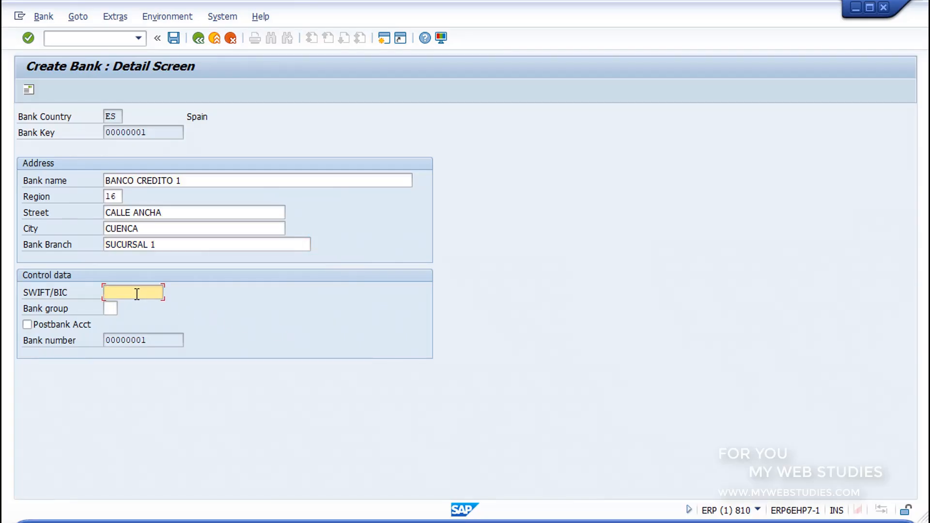
click(111, 307)
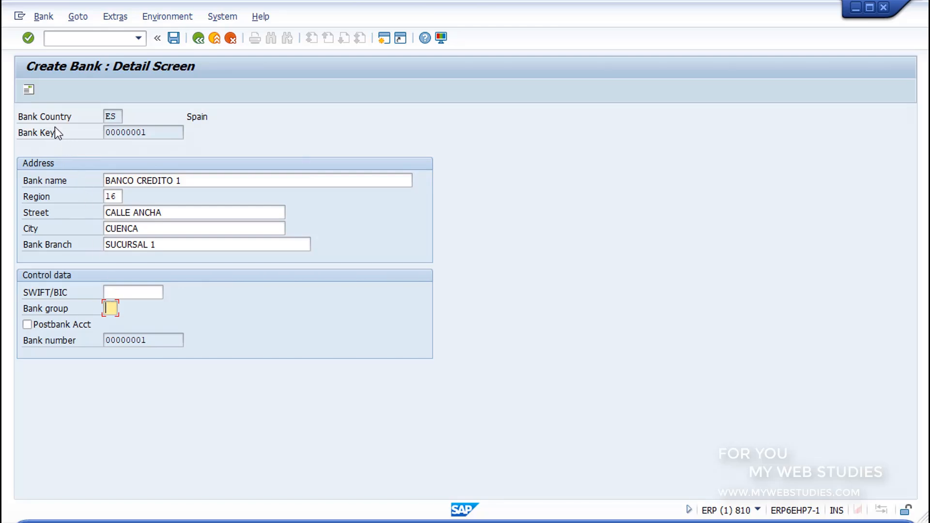
Open the bank's detailed address and review the name, search terms, street address, PO box and communication sections
click(32, 91)
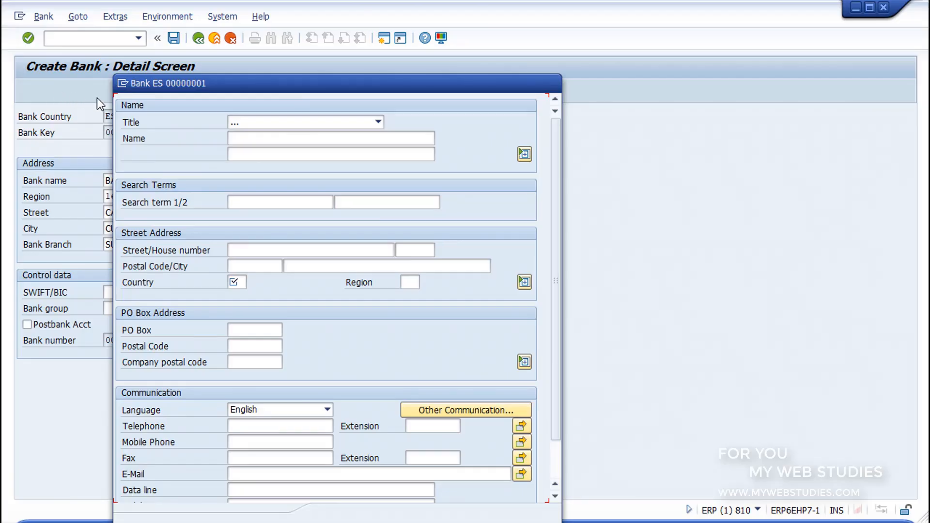
drag(477, 162, 546, 178)
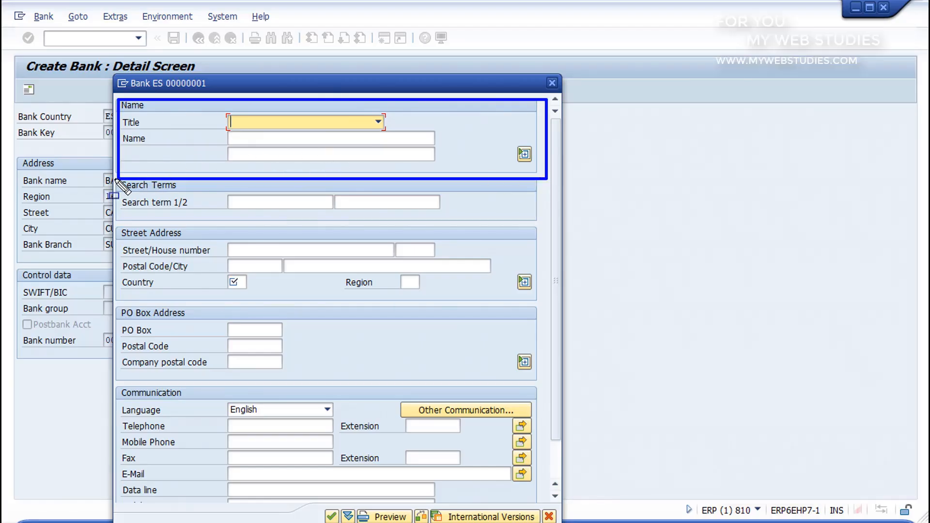
mouse_move(115, 179)
mouse_down()
mouse_move(516, 212)
mouse_move(547, 236)
mouse_move(544, 224)
mouse_up()
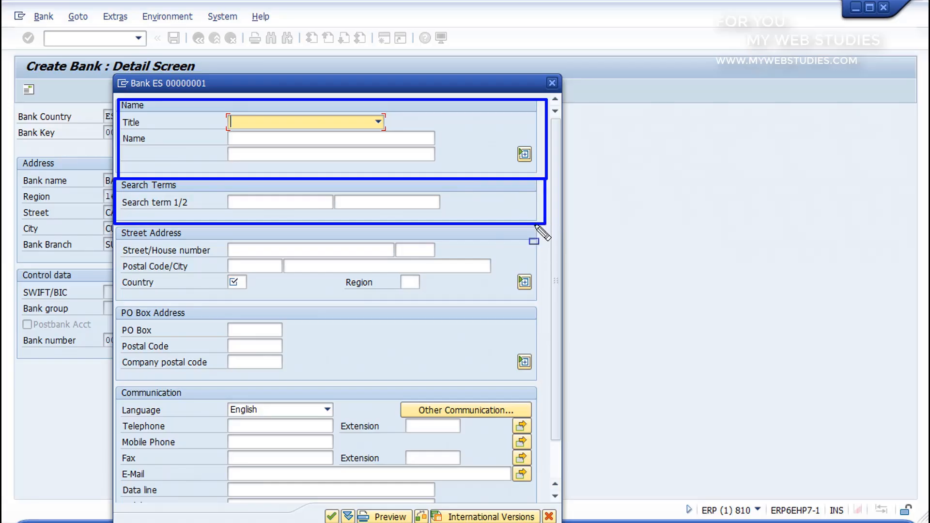
mouse_move(116, 227)
mouse_down()
mouse_move(305, 247)
mouse_move(547, 314)
mouse_move(546, 306)
mouse_up()
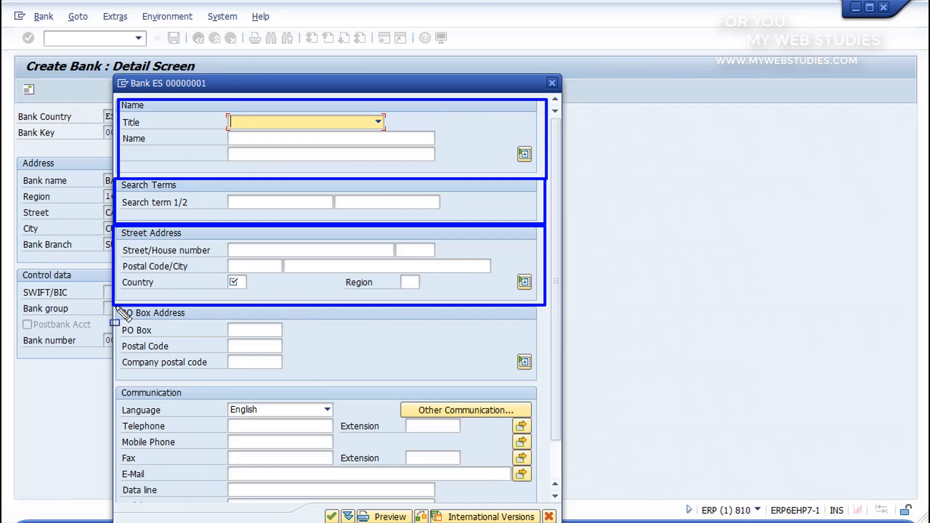
mouse_move(116, 307)
mouse_down()
mouse_move(533, 354)
mouse_move(548, 384)
mouse_up()
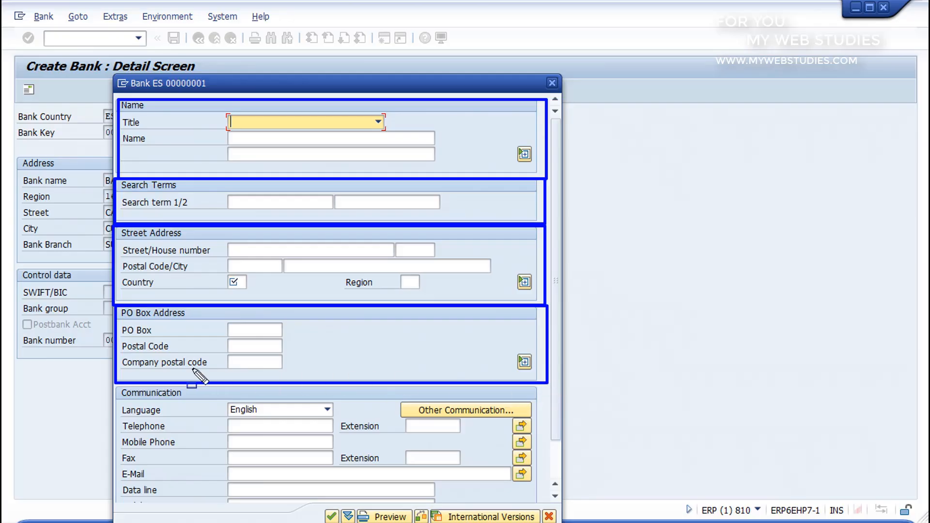
drag(115, 386, 552, 506)
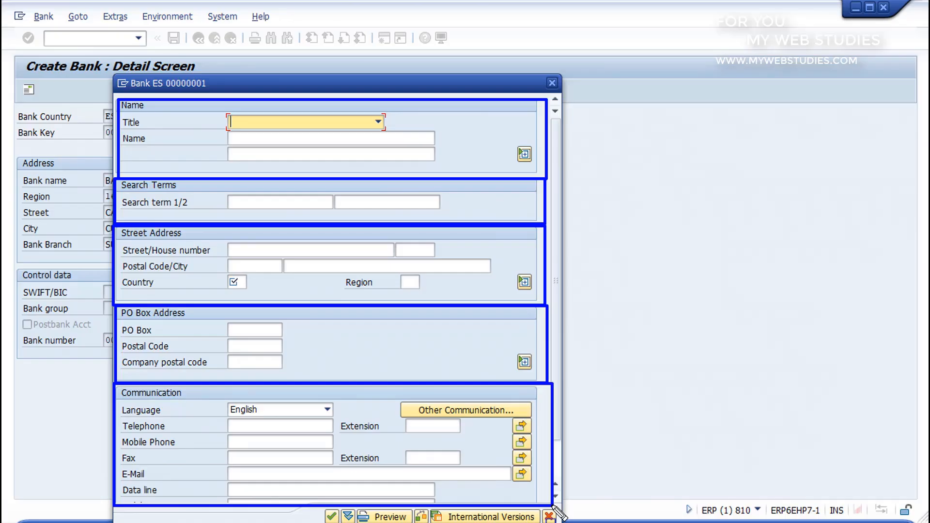
key(Escape)
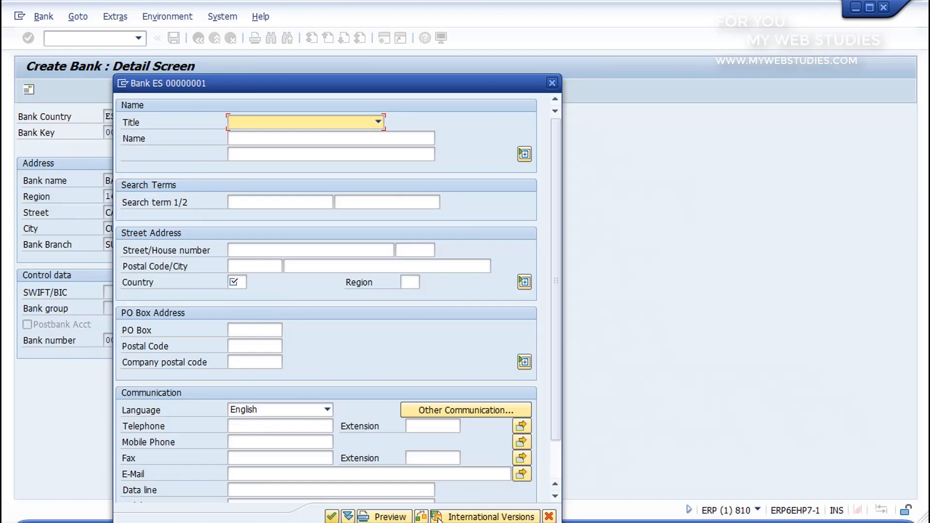
Exit the address maintenance without keeping its data and save the new bank record
click(549, 517)
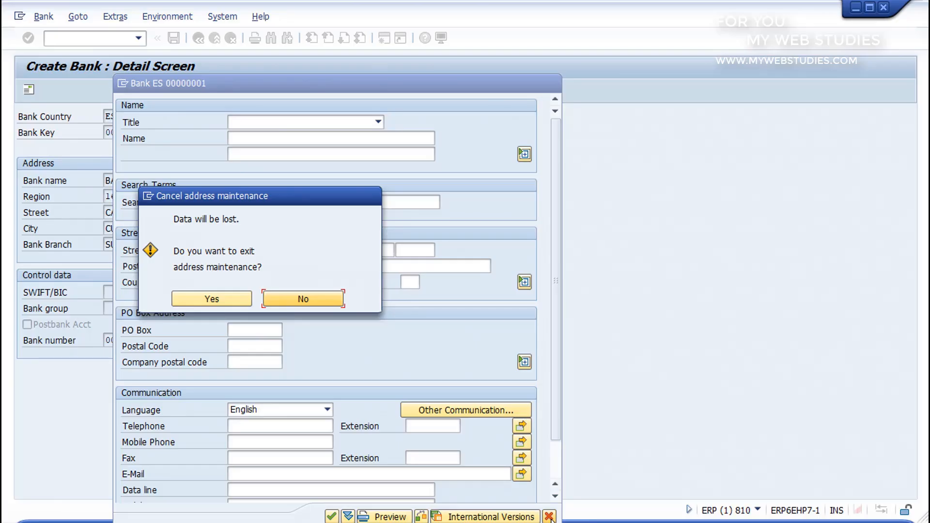
click(216, 303)
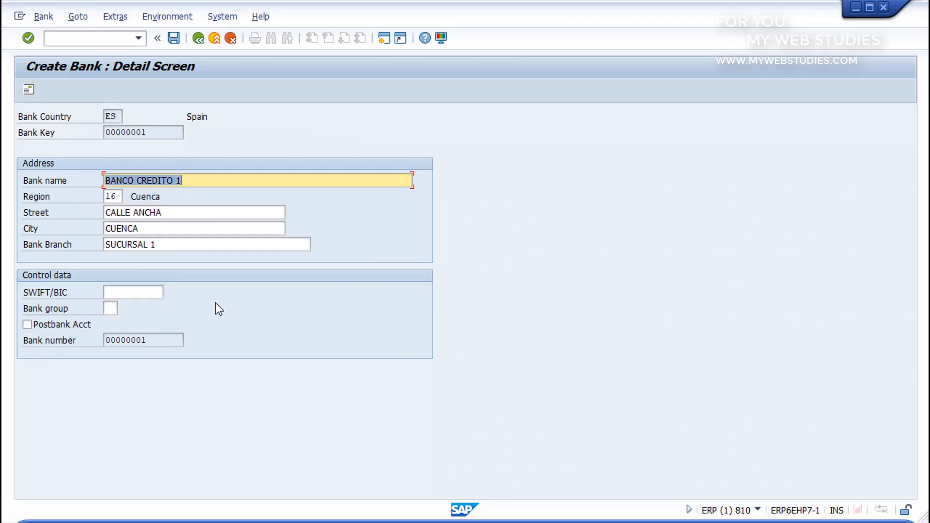
click(173, 39)
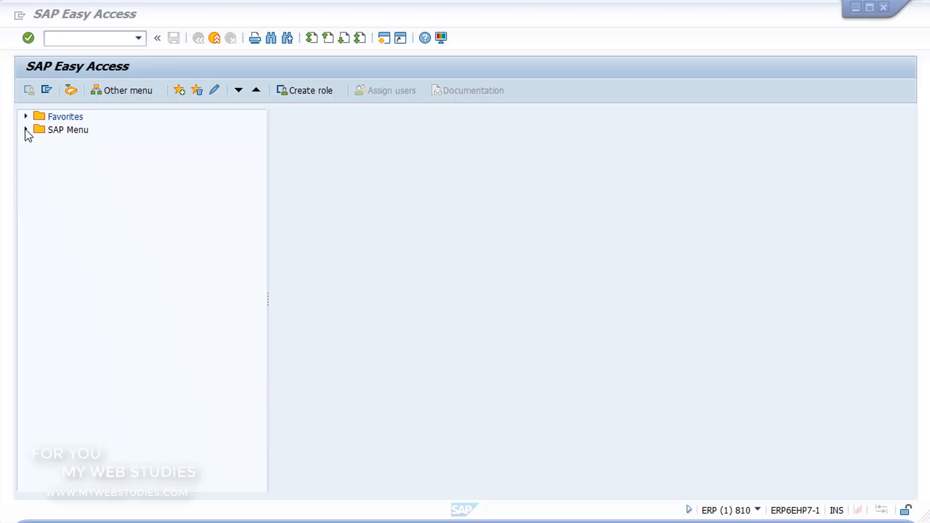
Open the FD01 customer creation transaction from the Accounts Receivable master records under Financial Accounting
click(25, 129)
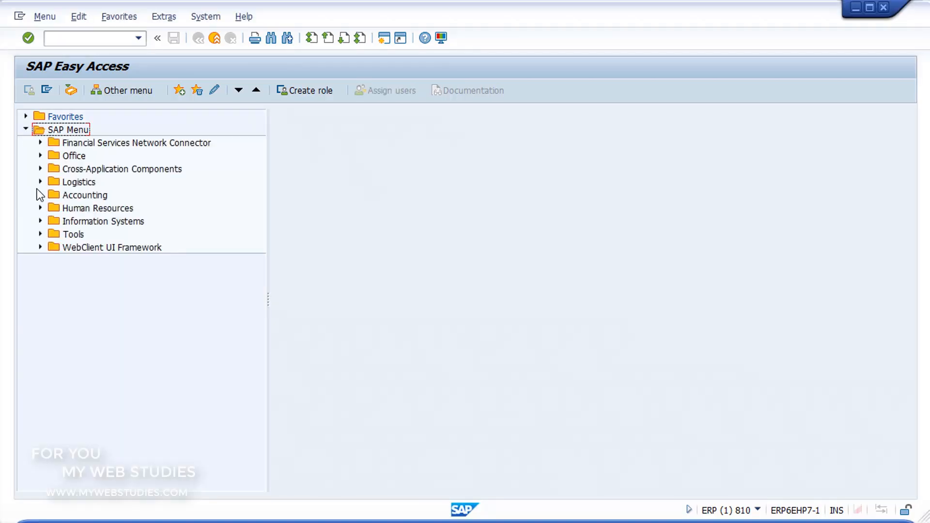
click(40, 196)
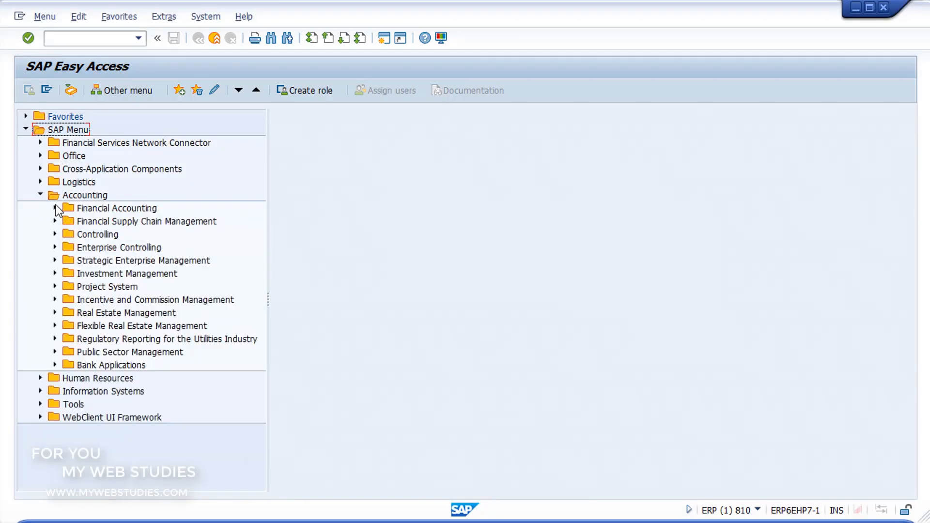
click(55, 208)
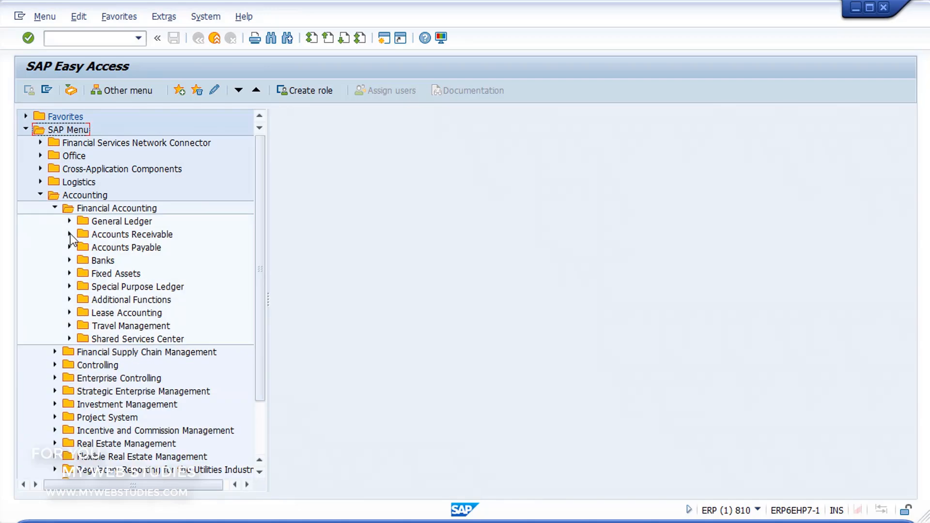
click(69, 234)
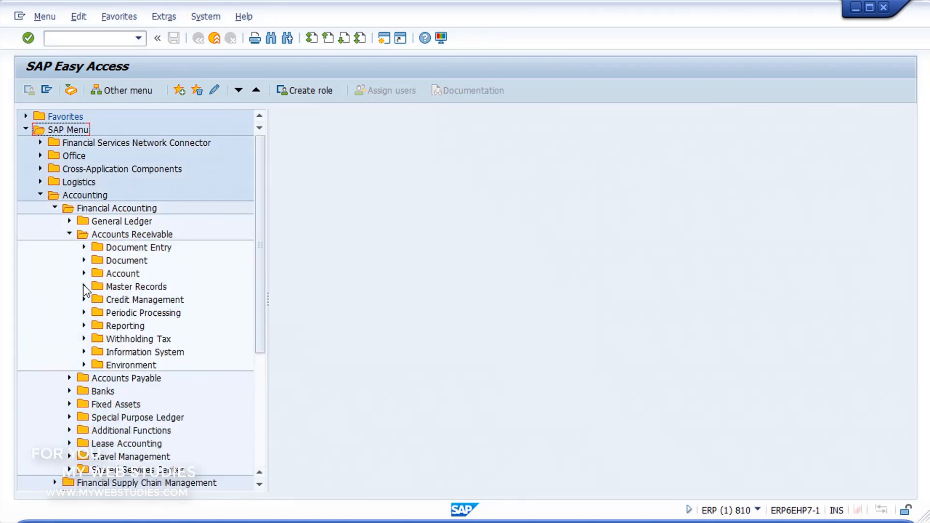
click(83, 286)
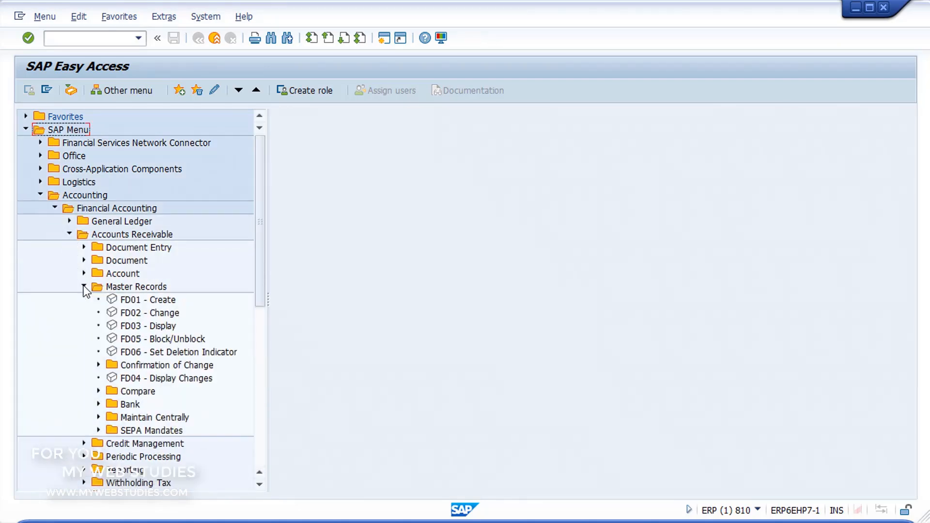
click(115, 302)
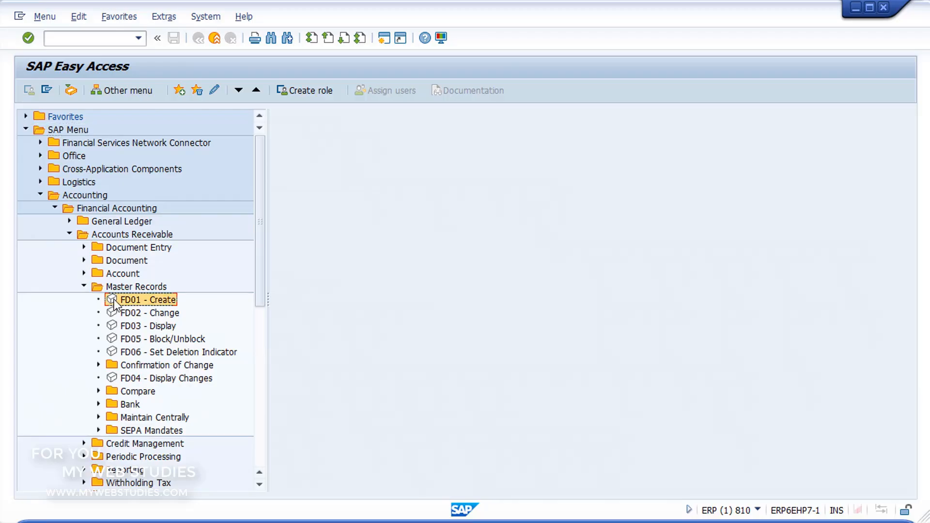
double_click(114, 299)
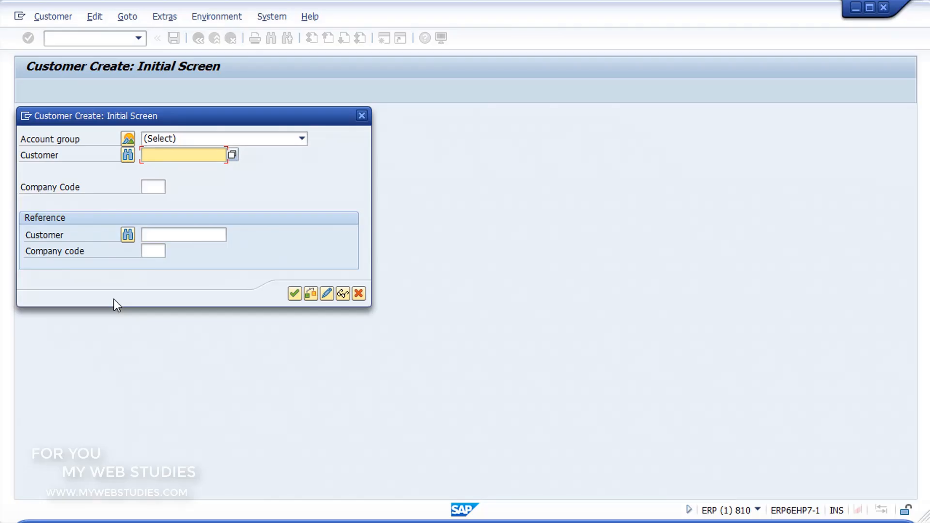
Review the account groups and their number ranges, choose Payer for the new customer, and continue to the general data
click(175, 140)
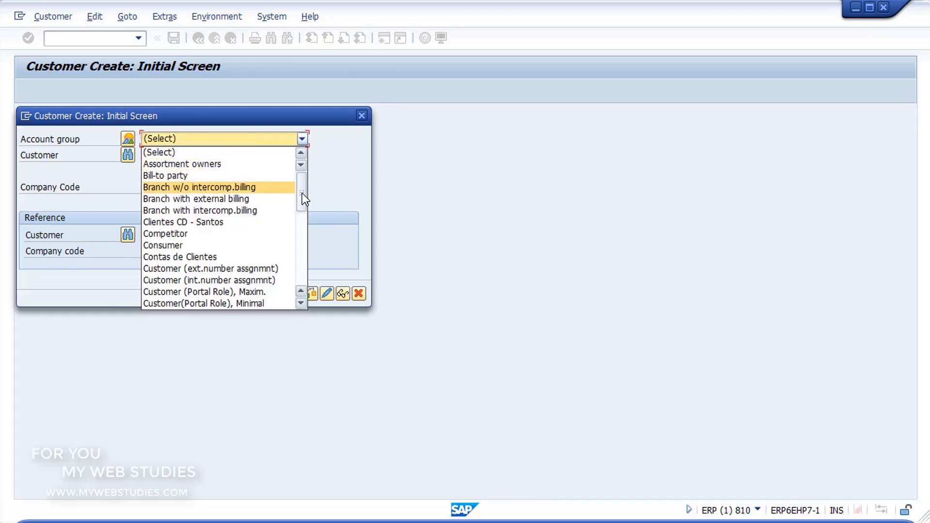
mouse_move(301, 193)
mouse_down()
mouse_move(310, 261)
mouse_move(301, 182)
mouse_up()
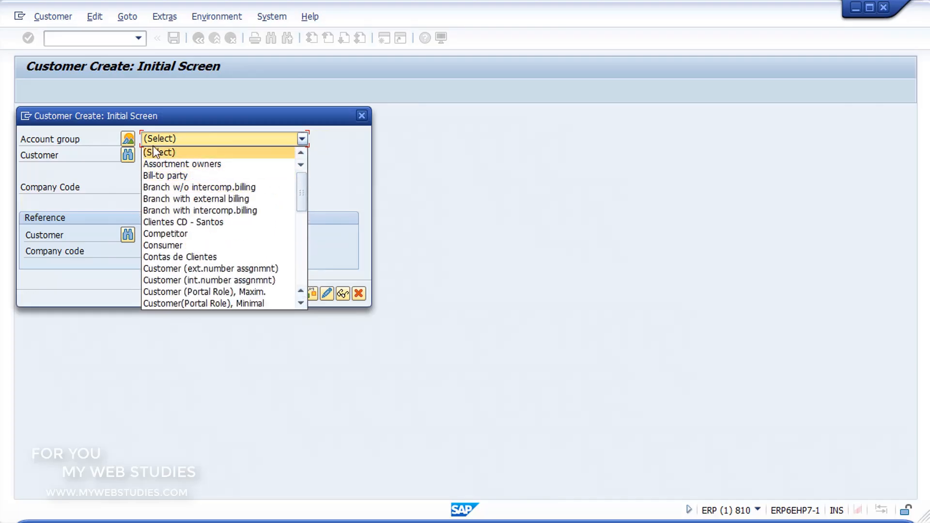
click(130, 138)
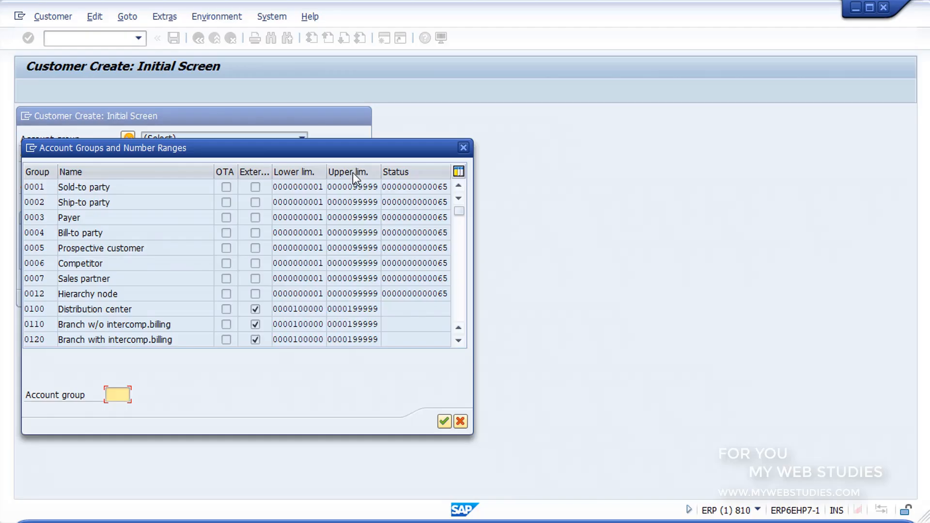
click(161, 221)
double_click(161, 221)
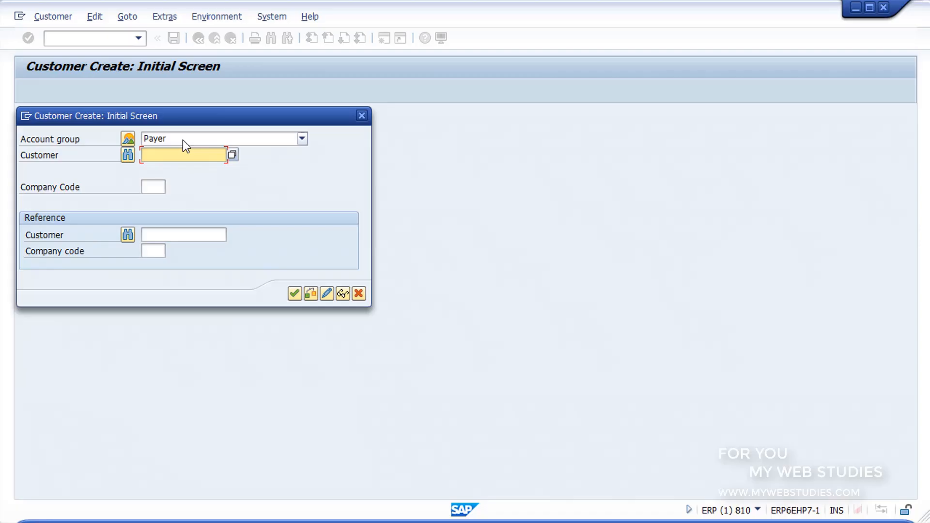
click(293, 293)
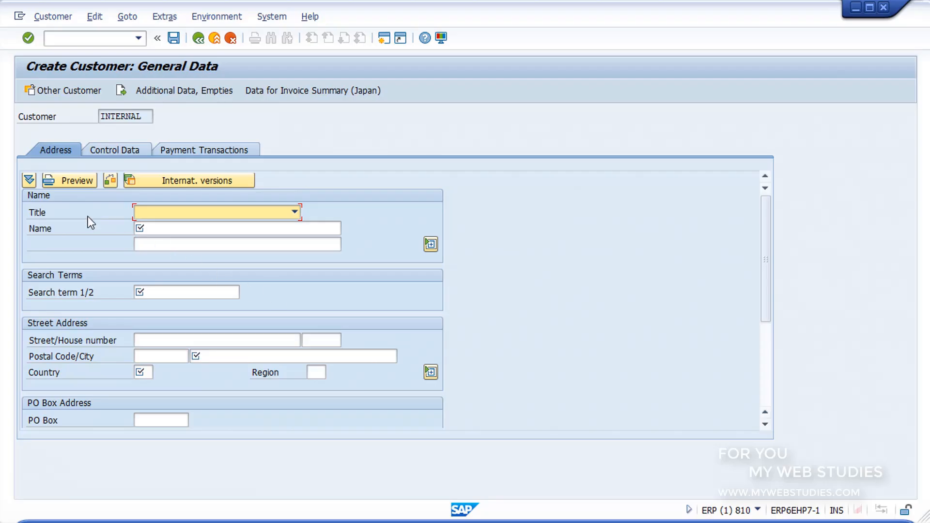
Enter the customer's name, set the title to Mr., and use PREFERENTE as the search term
click(154, 228)
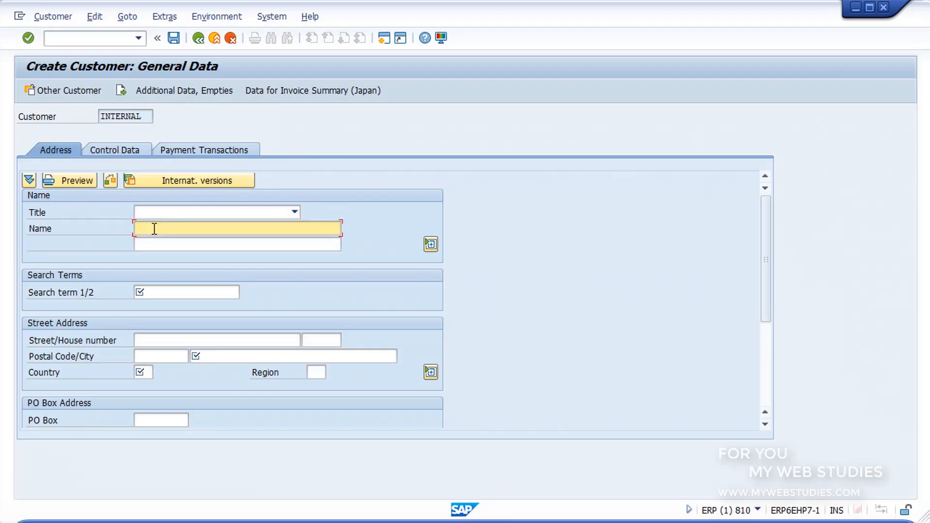
text(PEDRO)
click(165, 215)
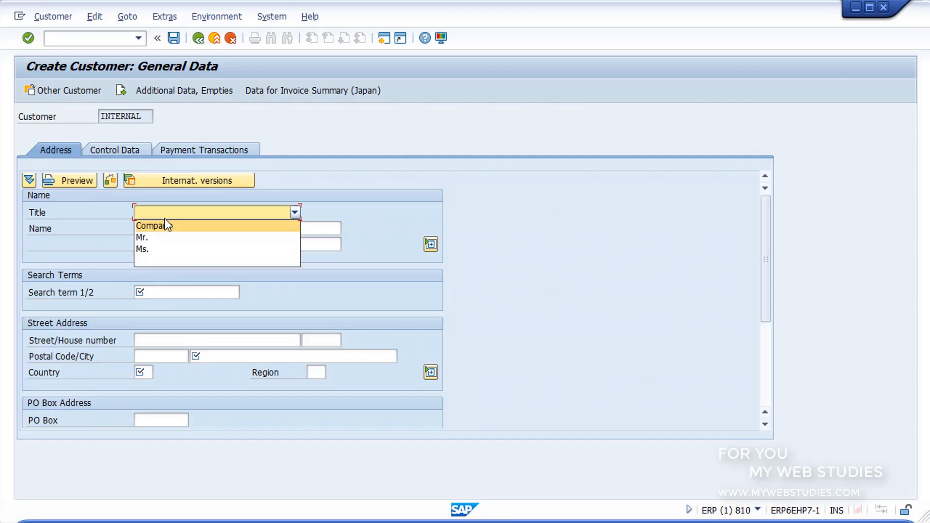
click(161, 236)
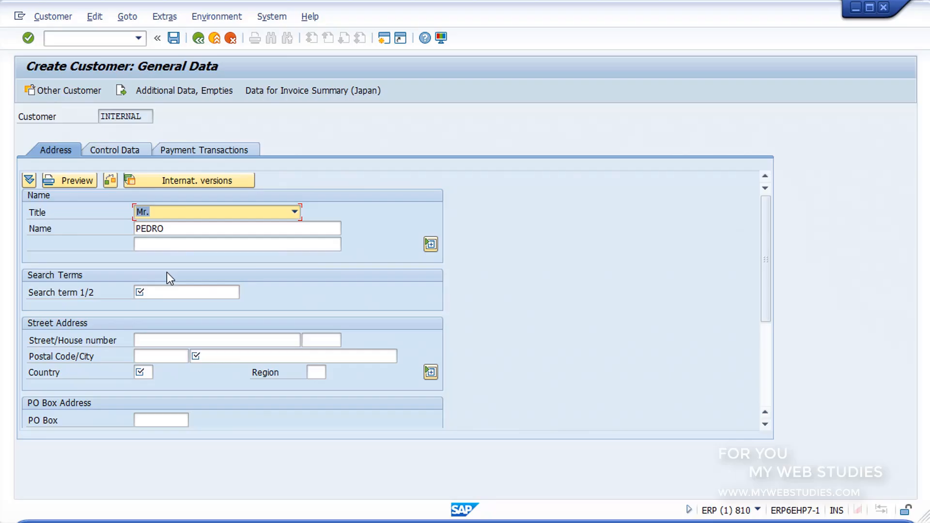
click(171, 291)
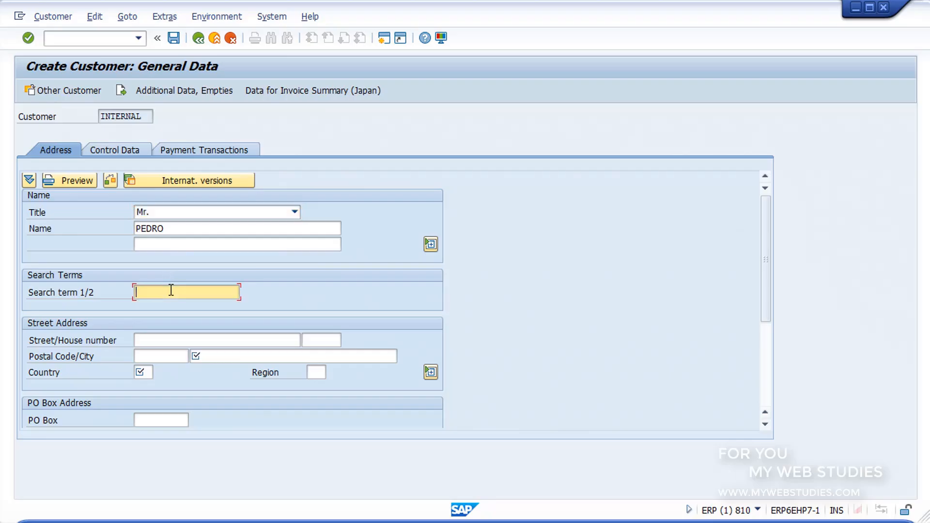
text(PREFERENTE)
Enter the customer's city, set the country to ES, and look over the telephone and fax fields
click(207, 353)
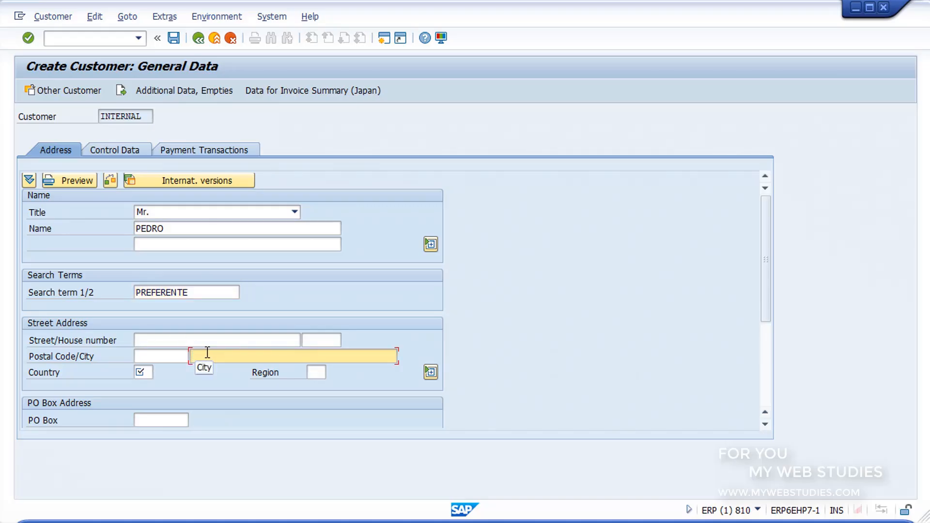
text(MADRID)
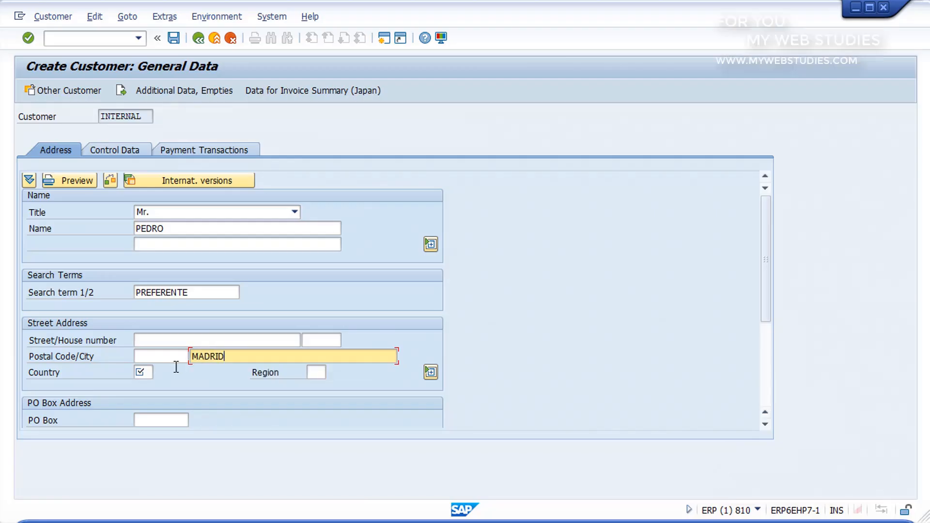
click(151, 372)
text(ES)
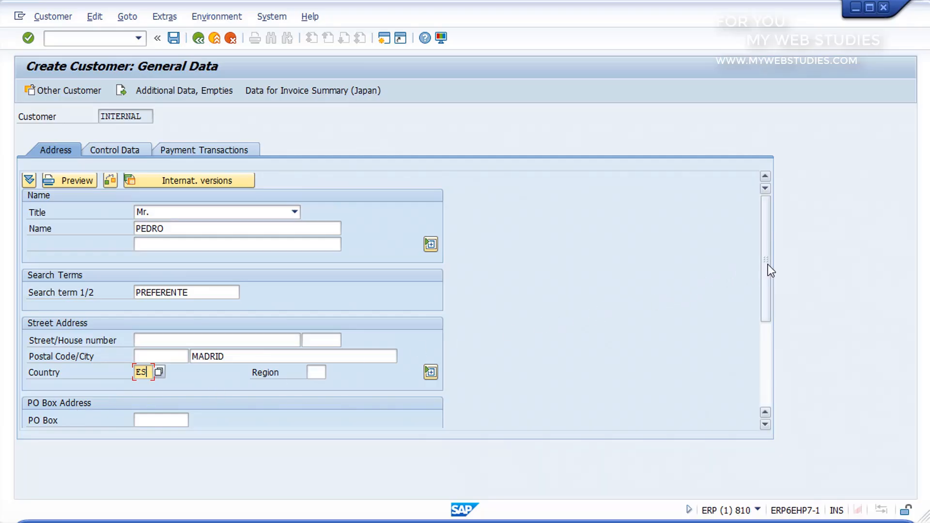
drag(769, 265, 768, 371)
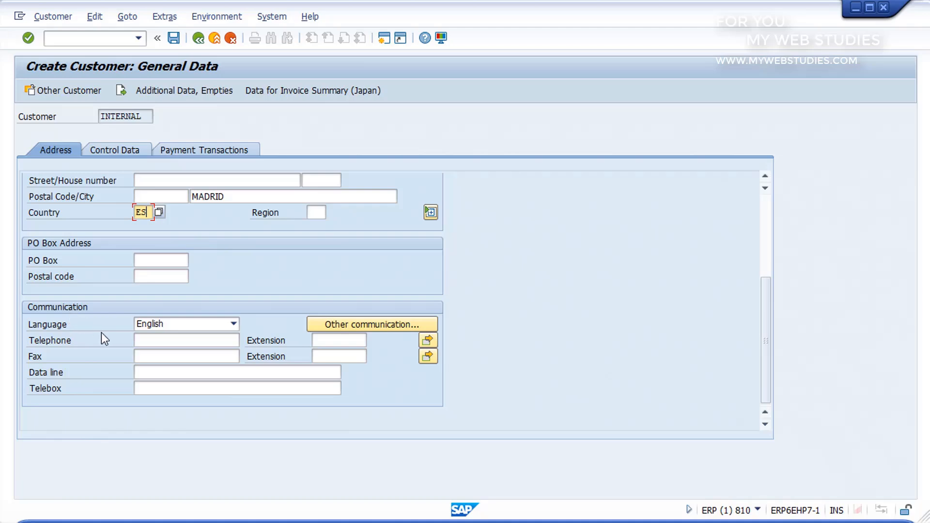
click(146, 339)
click(150, 356)
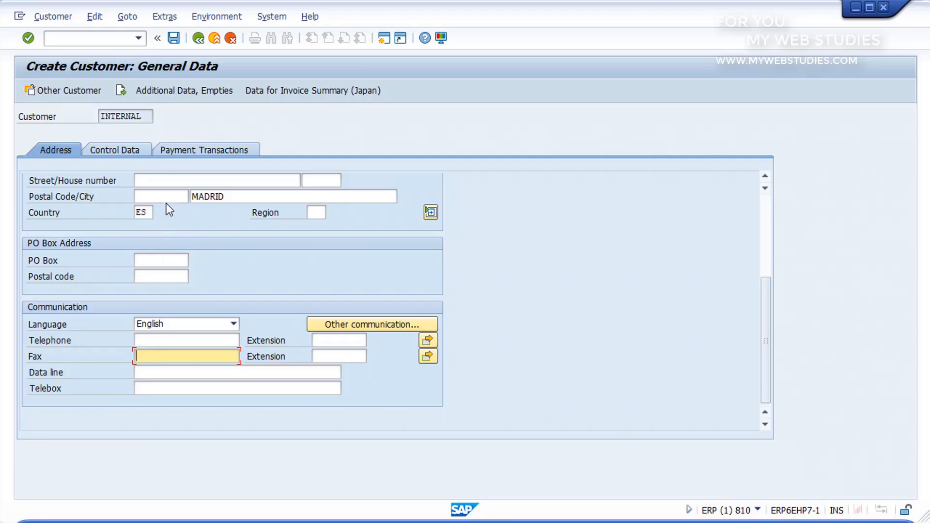
Save the new customer with its VAT registration number and exit customer creation
click(174, 39)
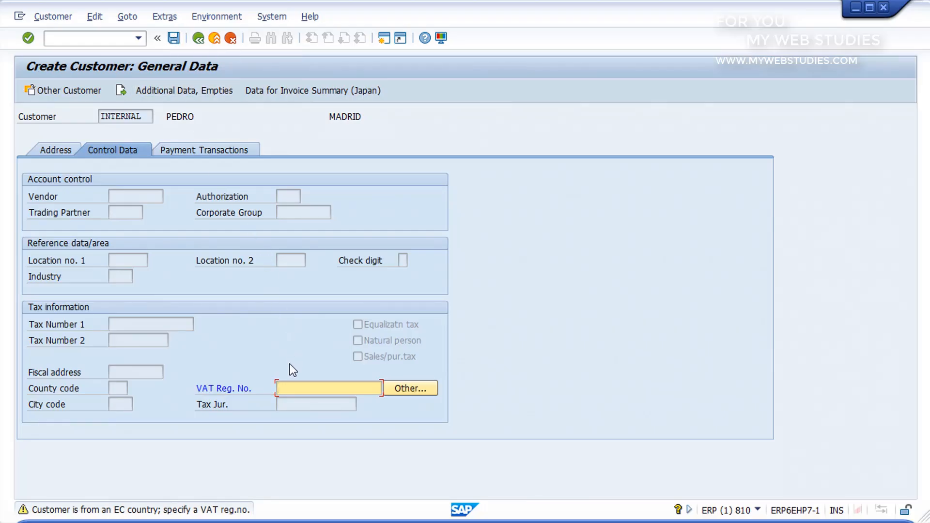
click(175, 39)
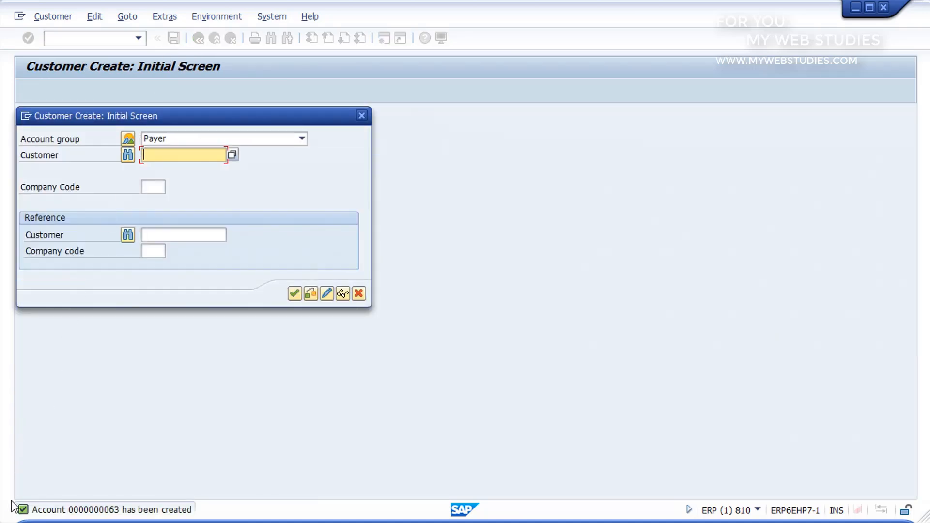
mouse_move(11, 499)
mouse_down()
mouse_move(90, 519)
mouse_move(201, 520)
mouse_up()
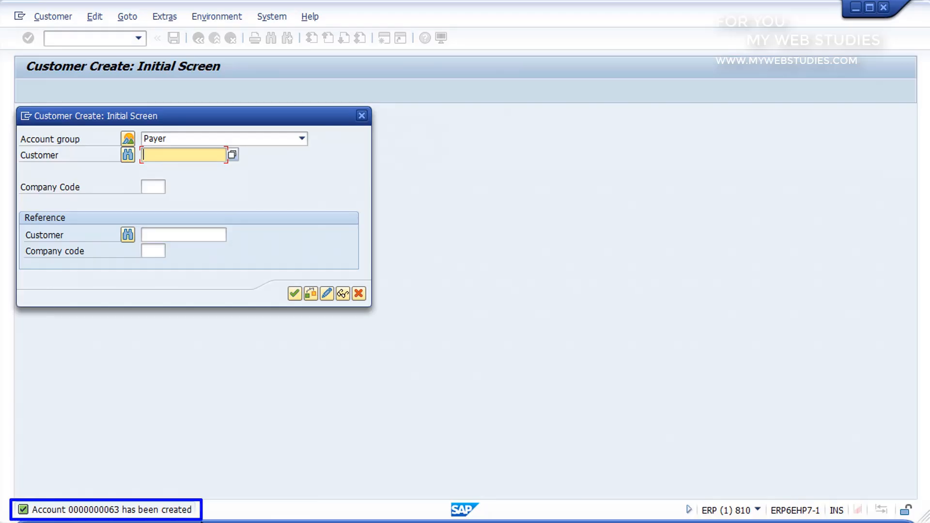
key(Escape)
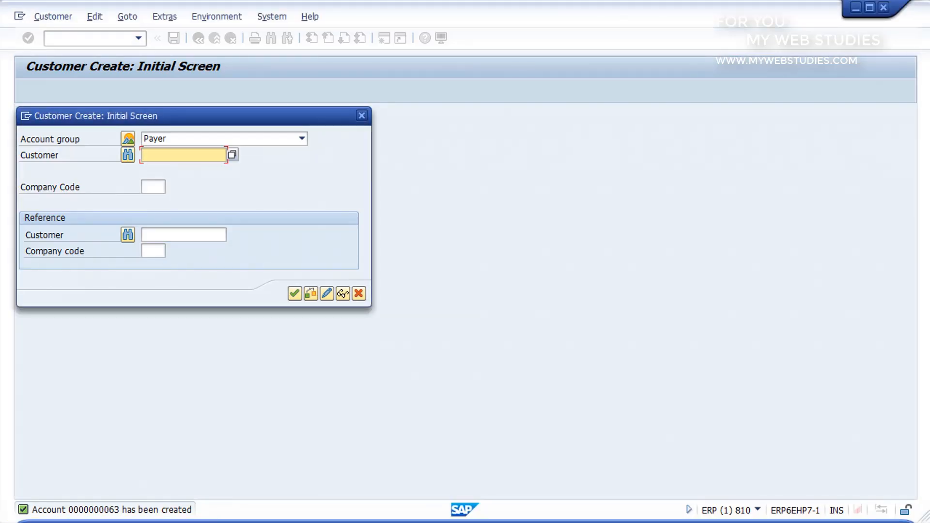
click(358, 293)
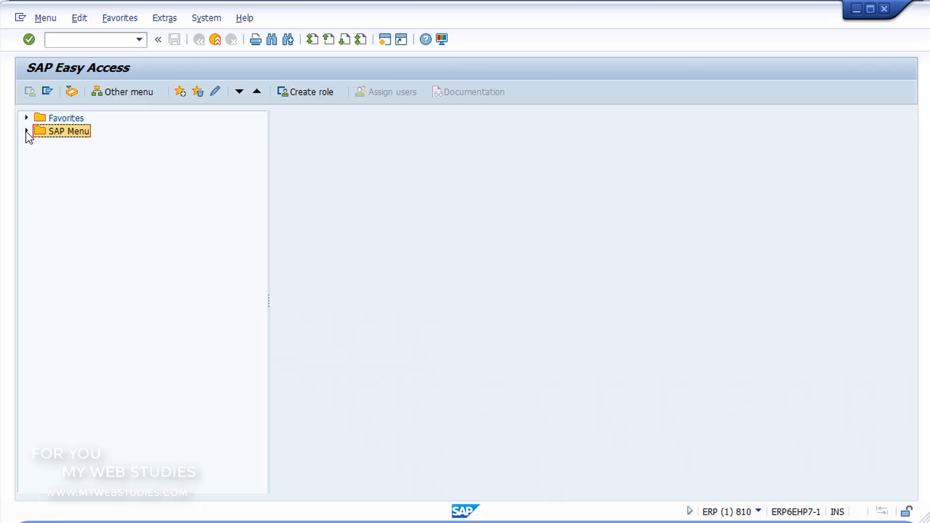
Open the FK01 vendor creation transaction from the Accounts Payable master records under Financial Accounting
click(26, 131)
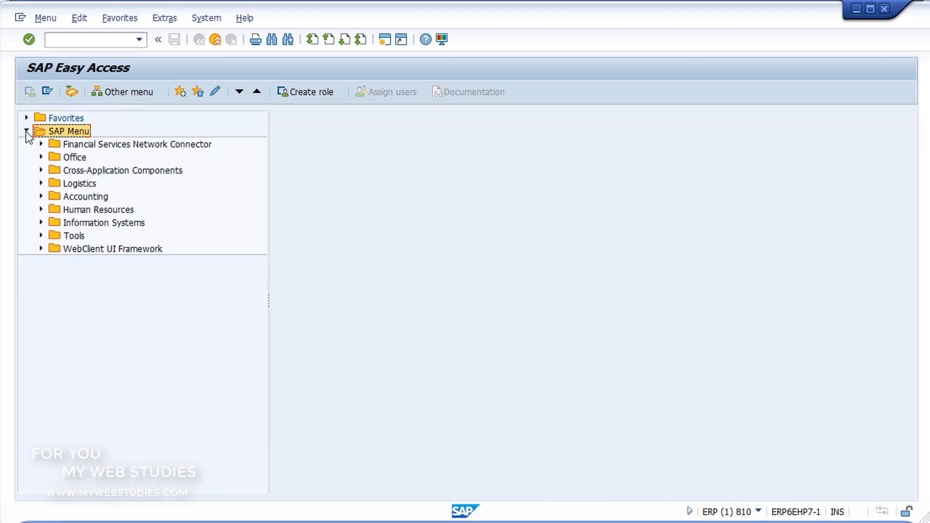
click(41, 197)
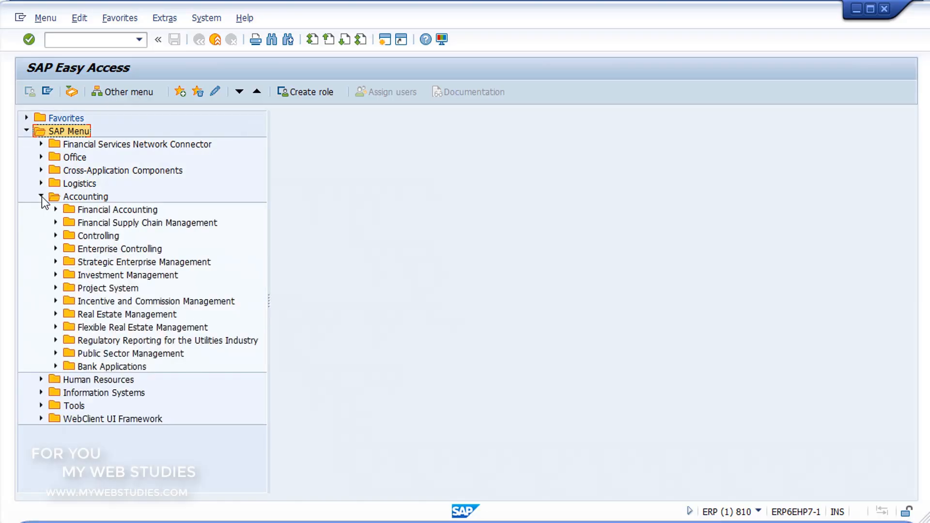
click(55, 209)
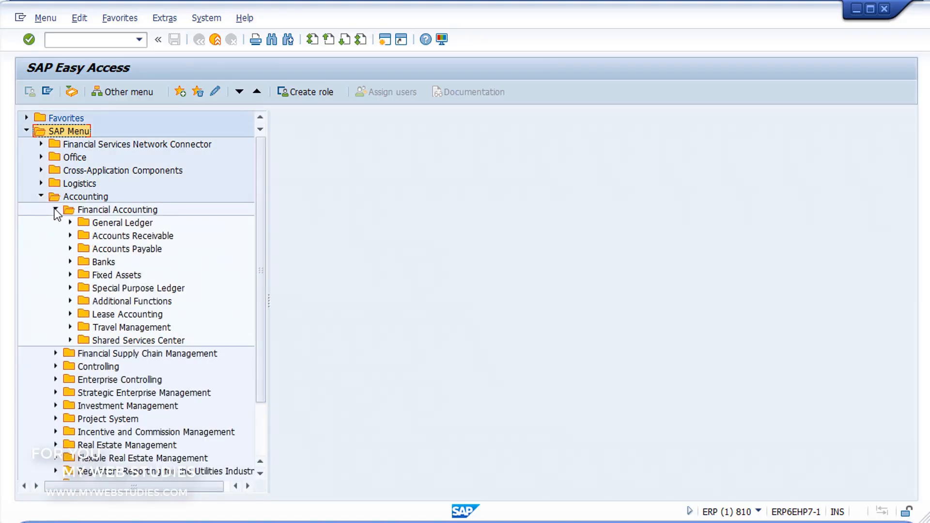
click(70, 249)
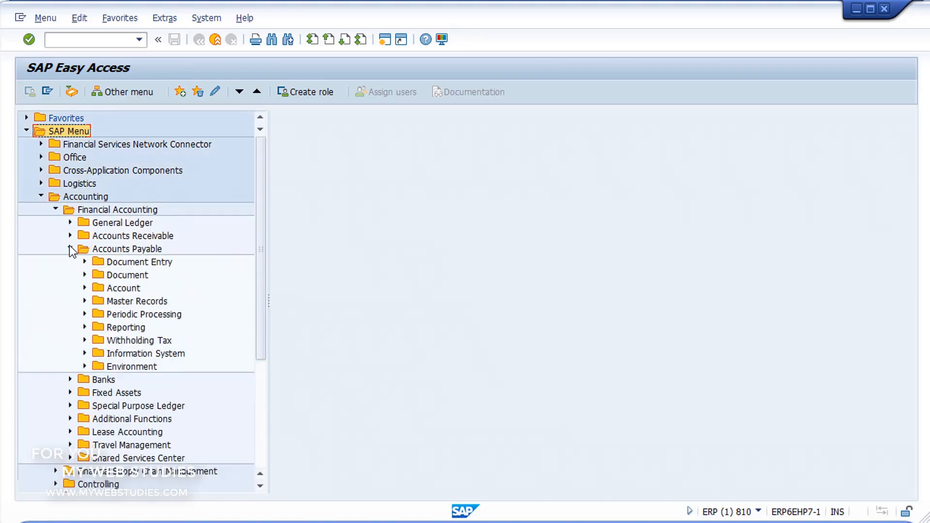
click(84, 302)
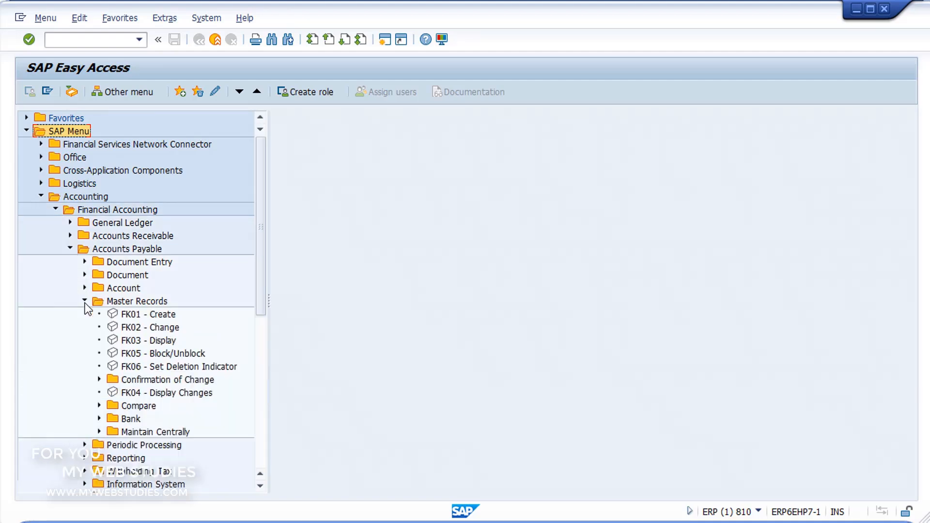
click(111, 315)
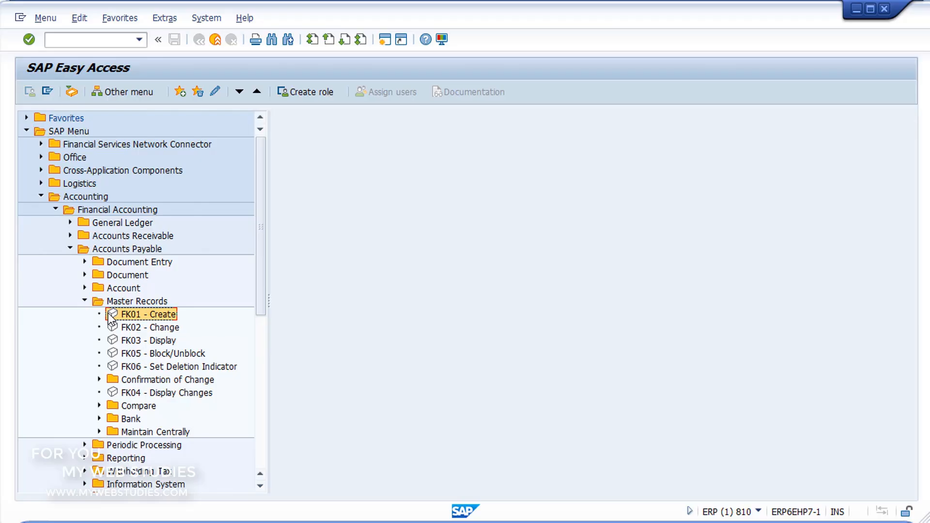
double_click(110, 316)
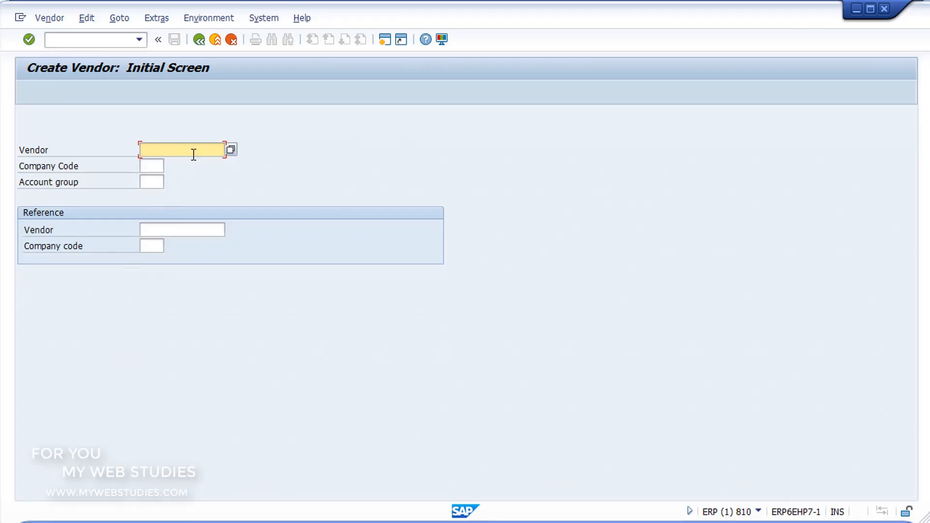
Look up the company codes and assign 0002, Sociedad practica 00, to the new vendor
click(157, 165)
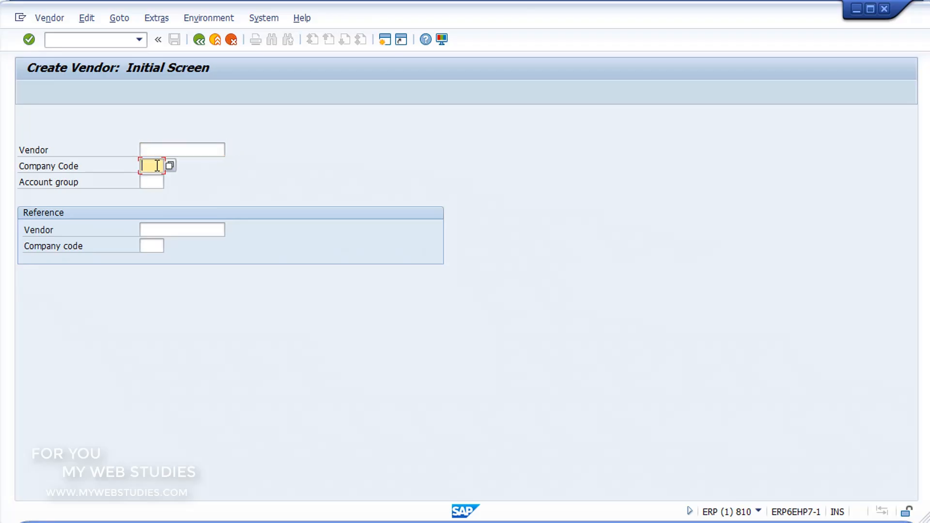
click(154, 180)
click(153, 168)
click(170, 167)
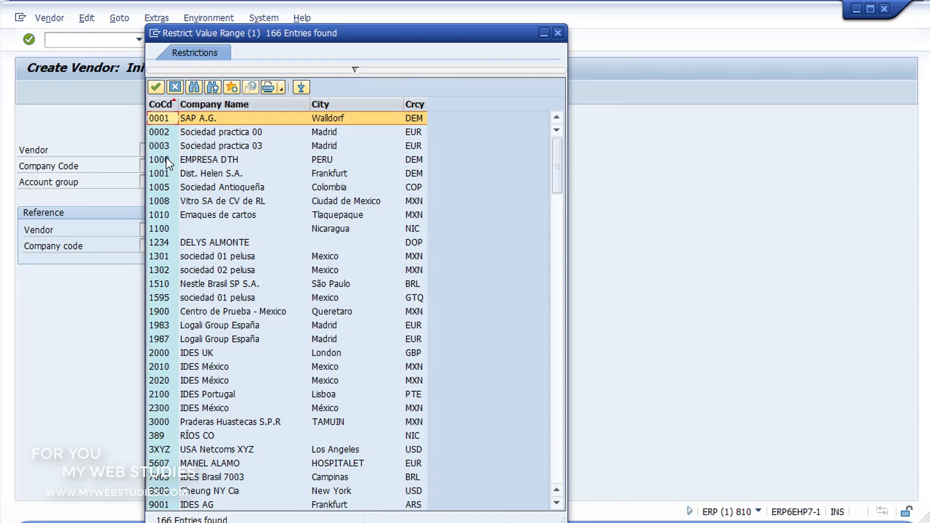
click(166, 135)
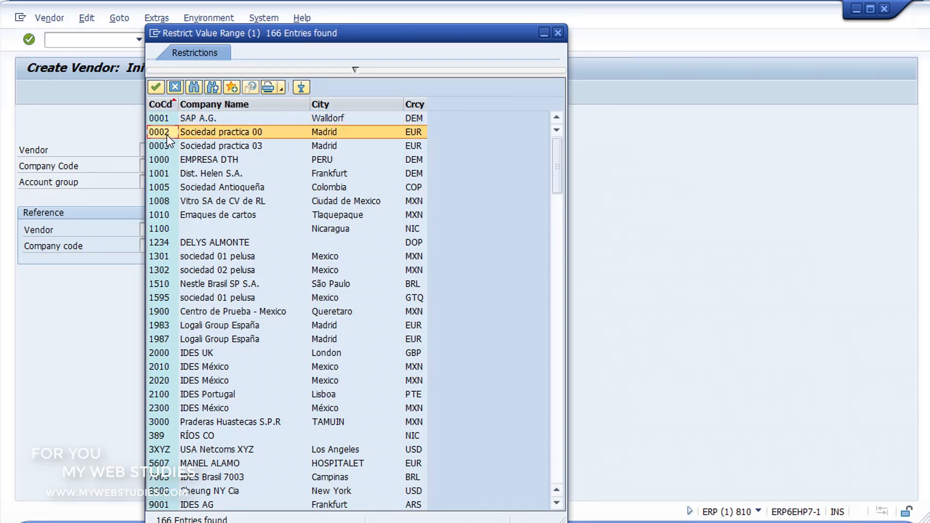
double_click(167, 135)
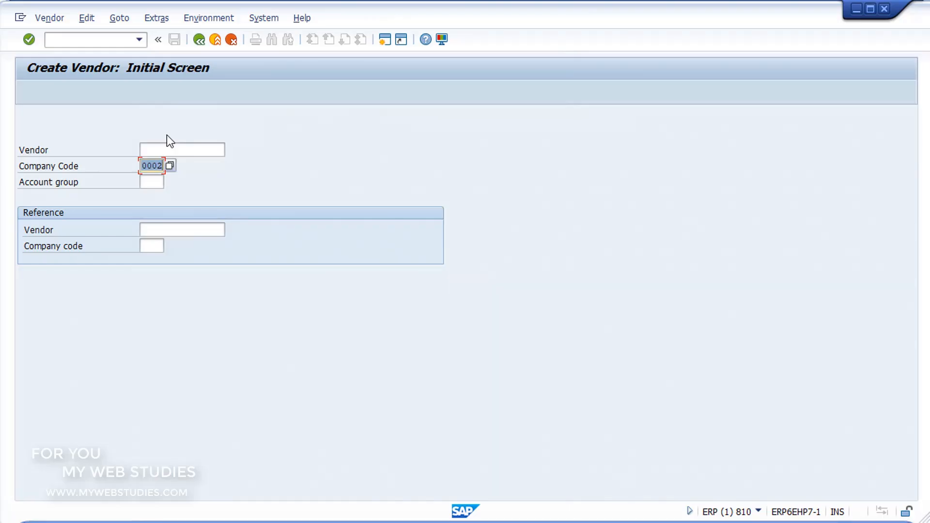
Assign account group 0001 (Vendor) from the list of possible entries and proceed to the vendor's address data
click(157, 182)
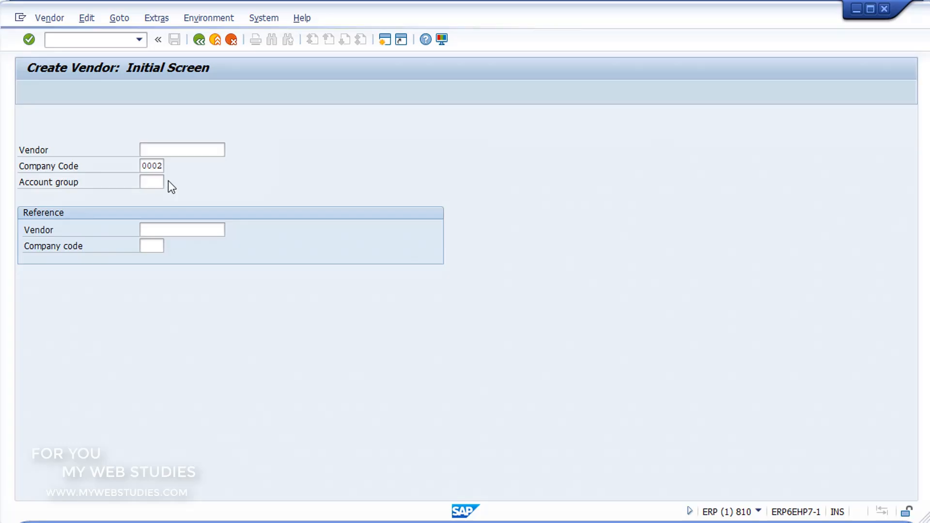
key(F4)
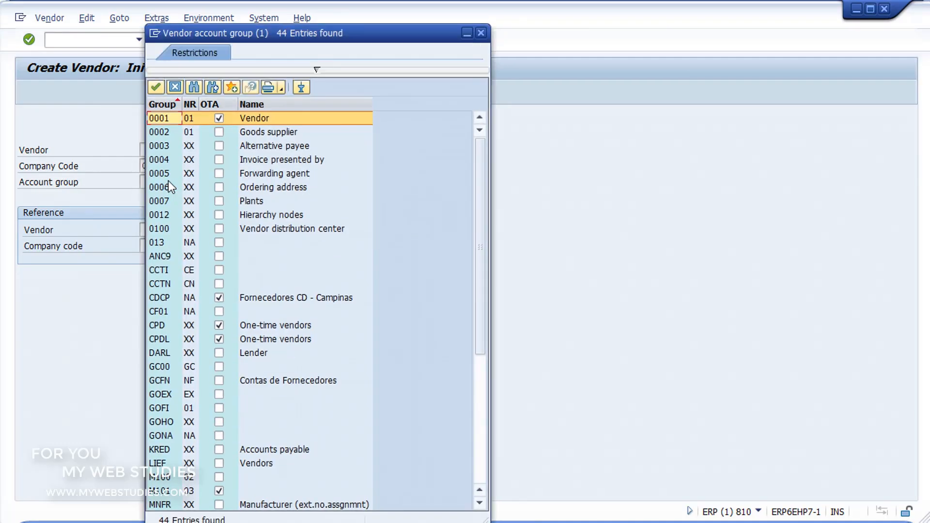
double_click(167, 118)
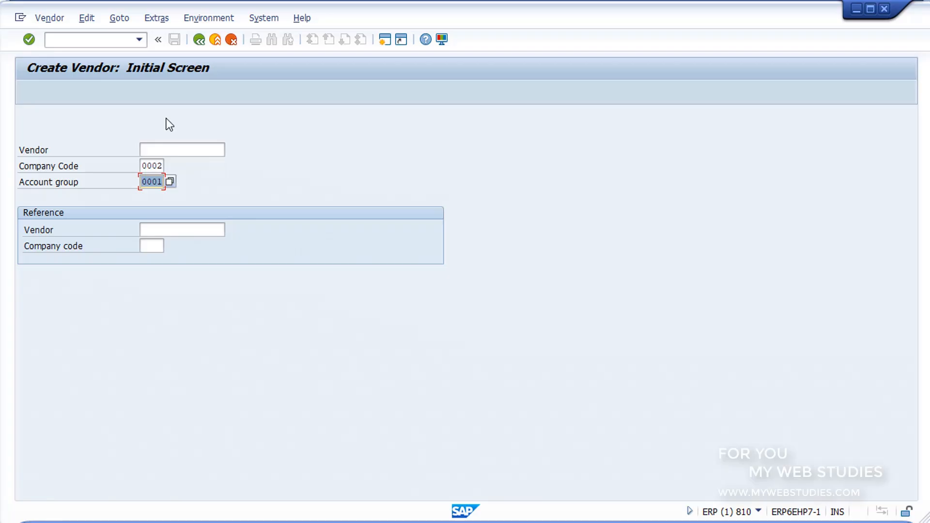
click(25, 43)
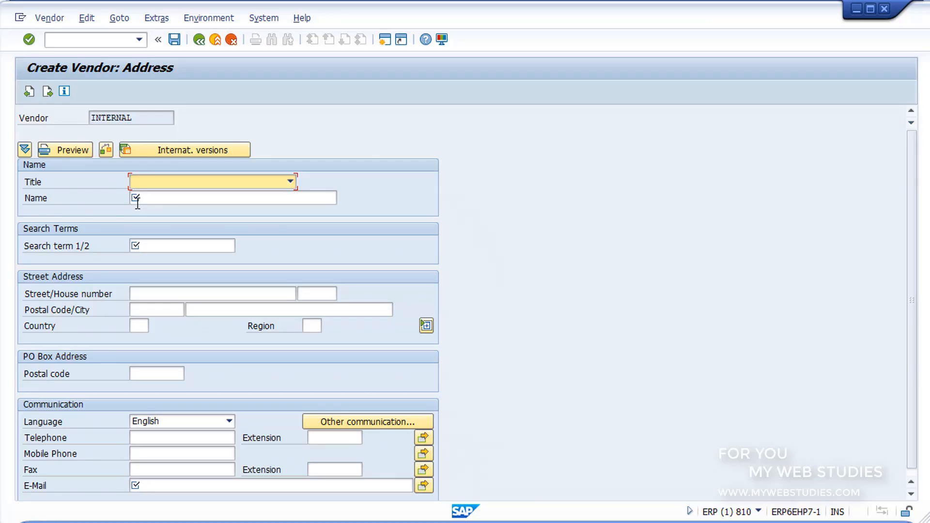
Set the vendor's title to Company, the name to AUTO RECAMBIOS, and the search term to RECAMBIOS
click(290, 183)
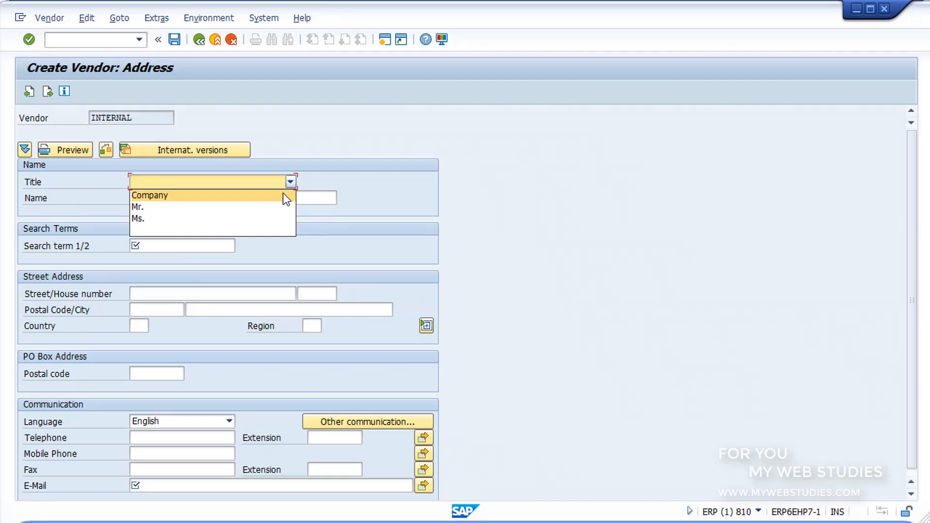
click(284, 195)
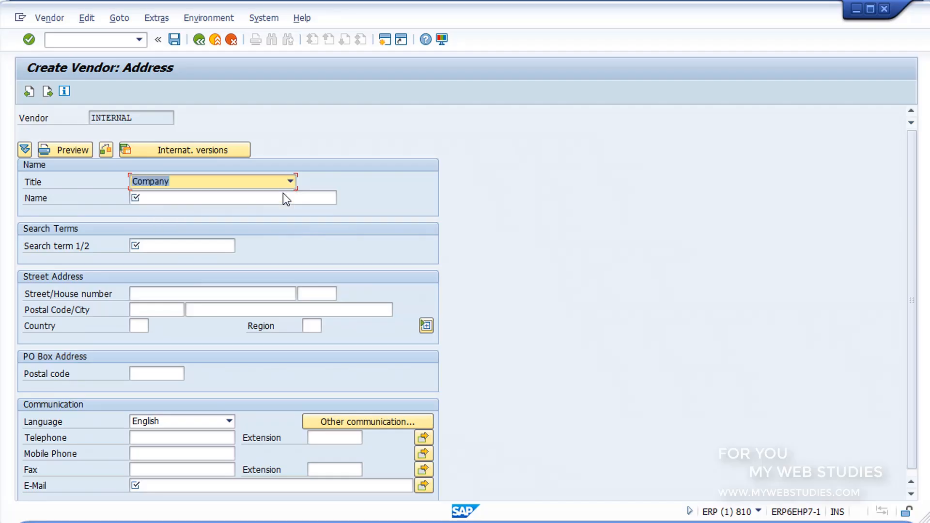
click(281, 200)
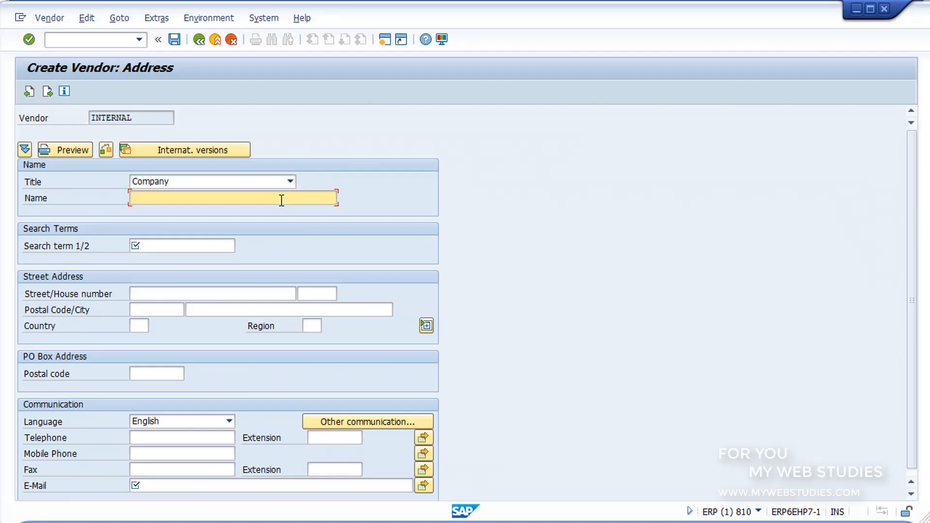
text(AUTO RECAMBIOS)
click(222, 246)
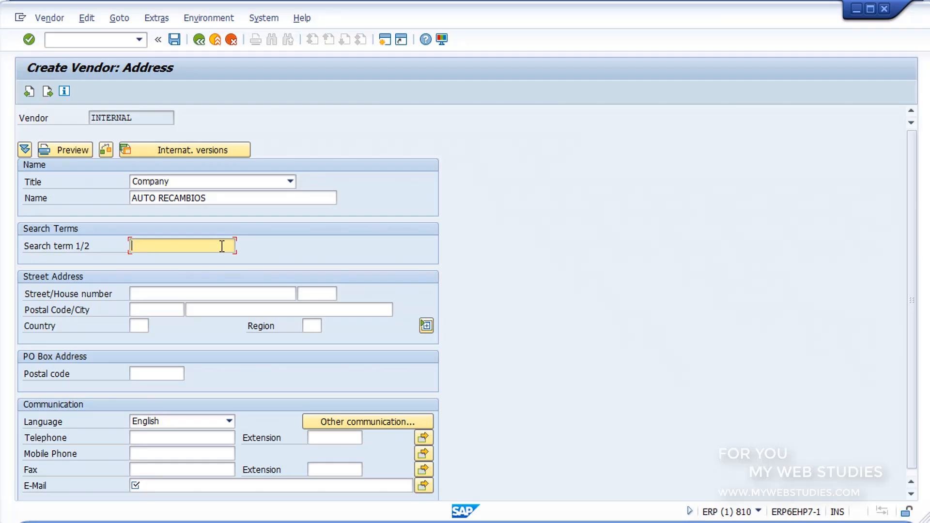
text(RECAMBIOS)
Enter the vendor's e-mail address, proceed to the payment transactions, and try to save without bank details
click(190, 486)
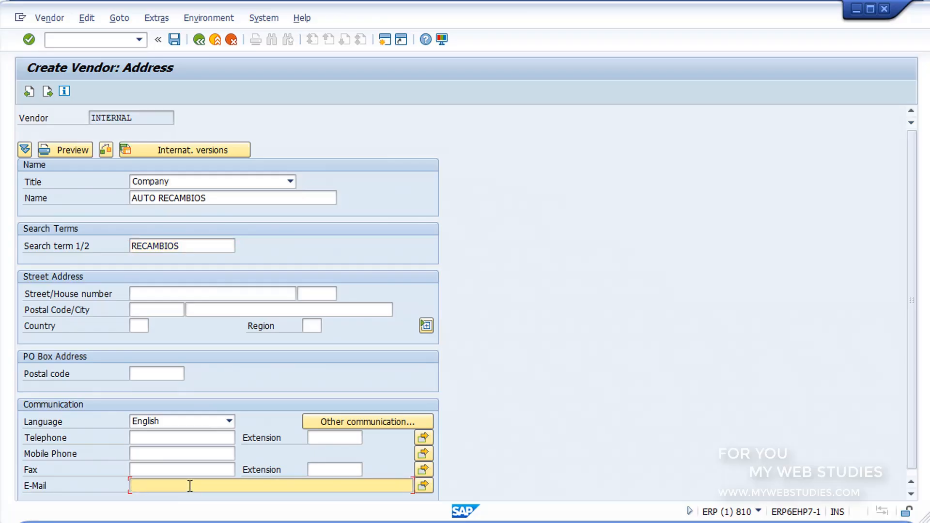
click(174, 40)
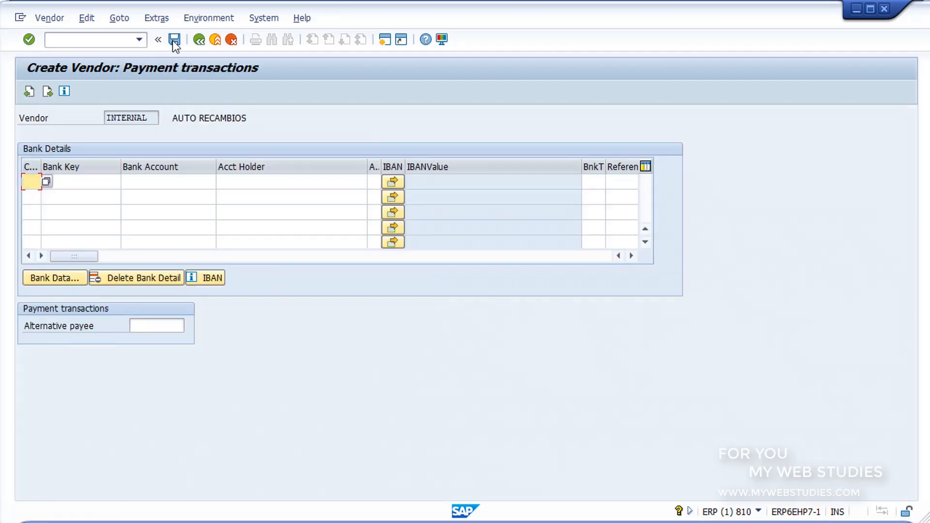
click(173, 42)
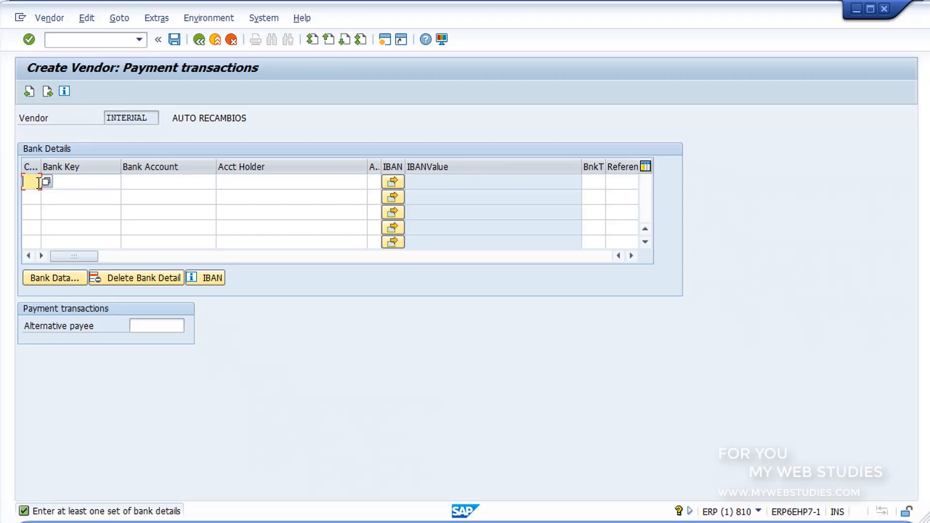
Set the bank country to ES and choose BANCO SANTANDER, S.A. as the vendor's bank from the bank search
text(ES)
click(62, 183)
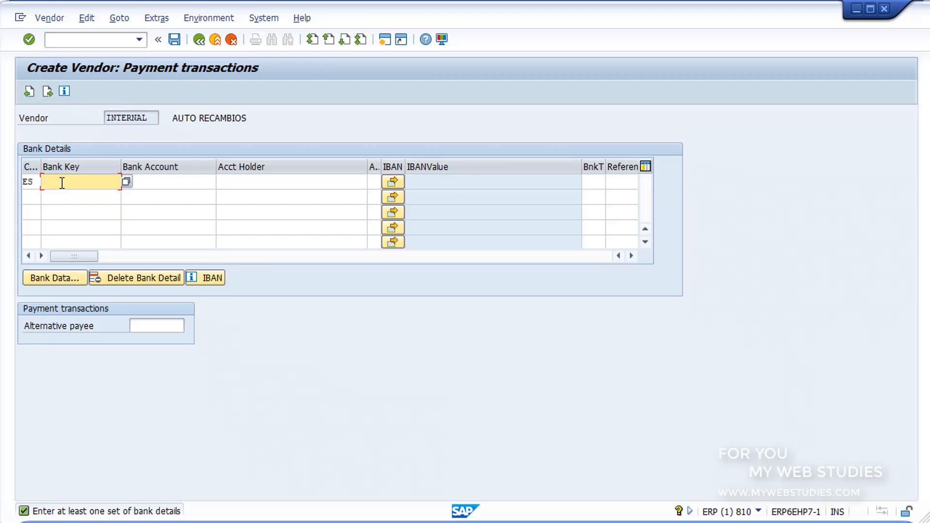
click(128, 183)
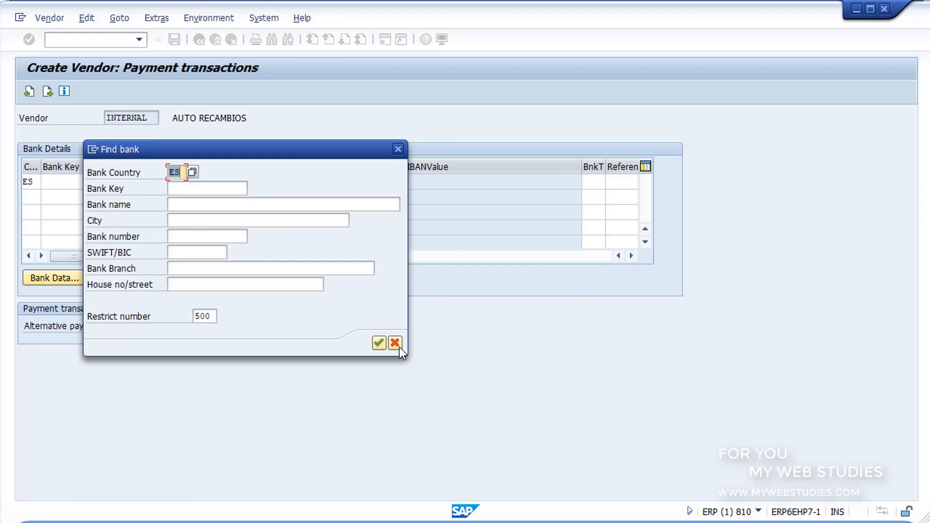
click(379, 343)
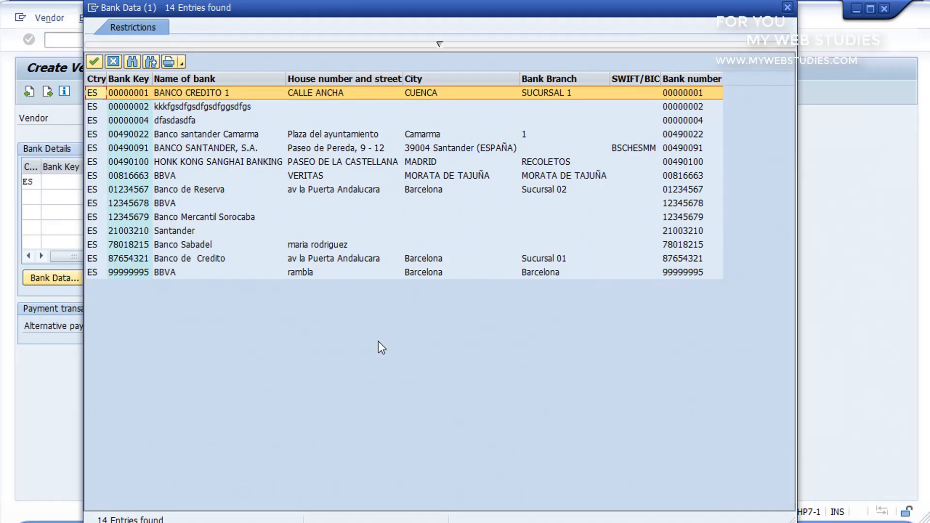
click(232, 150)
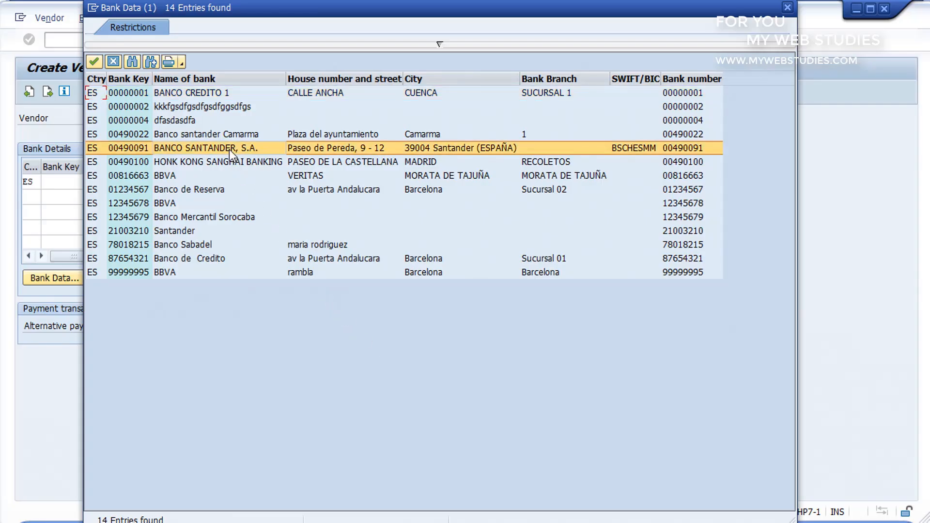
double_click(229, 149)
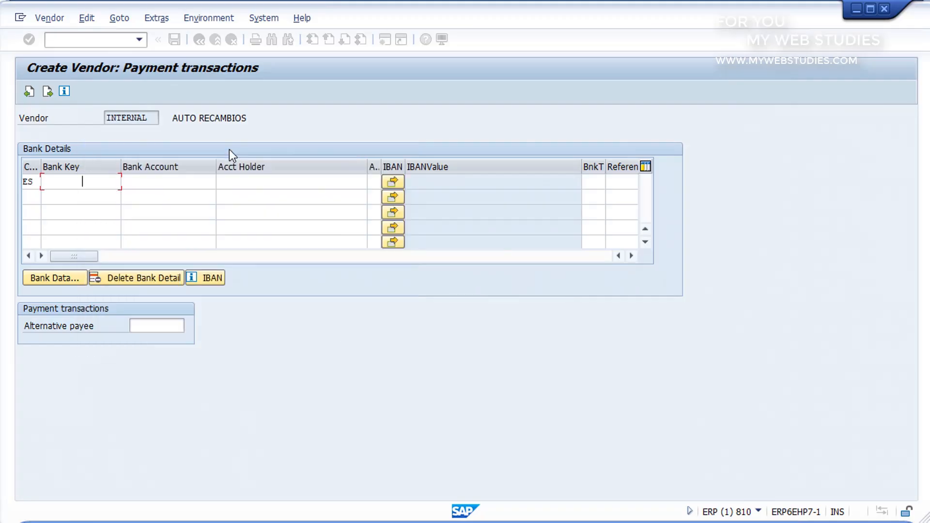
Read the field help for the vendor's bank account and close it again
click(209, 179)
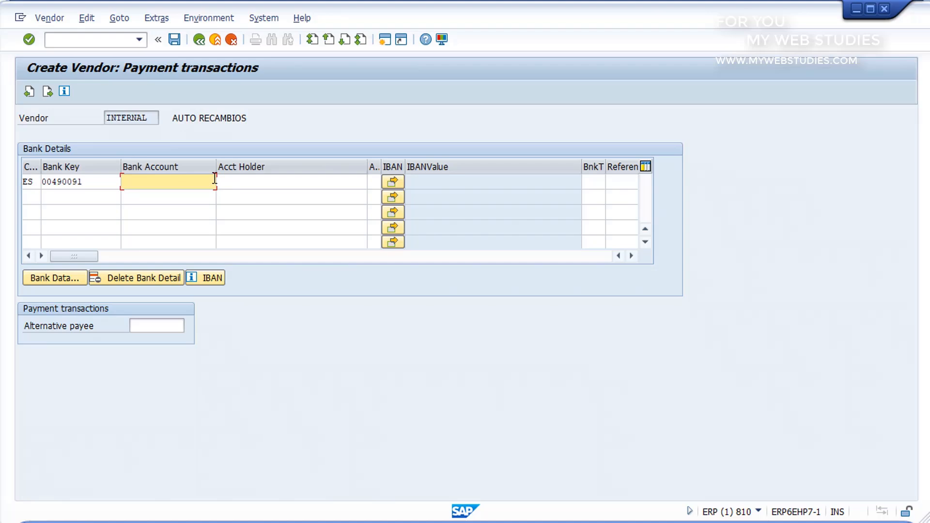
key(F1)
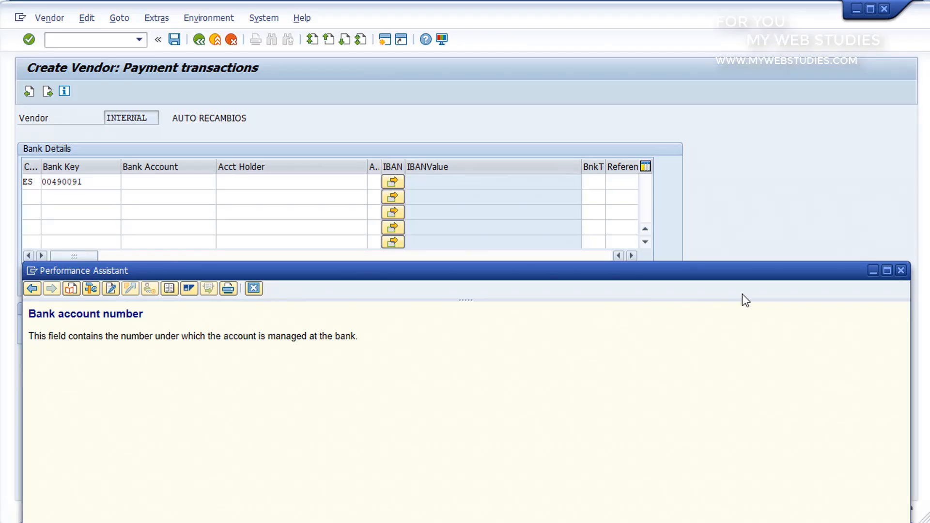
click(899, 270)
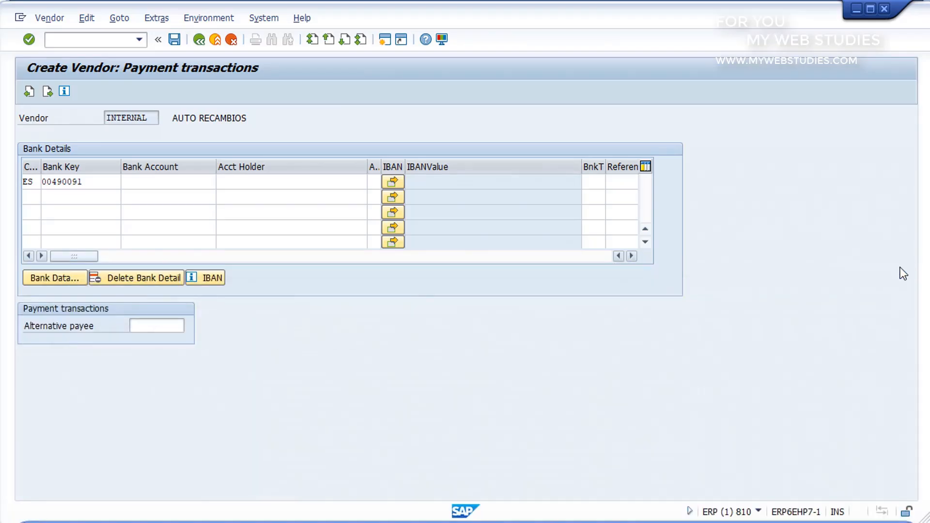
Enter the vendor's bank account number, fill the narrow column before IBAN with 05, and save the new vendor
click(212, 180)
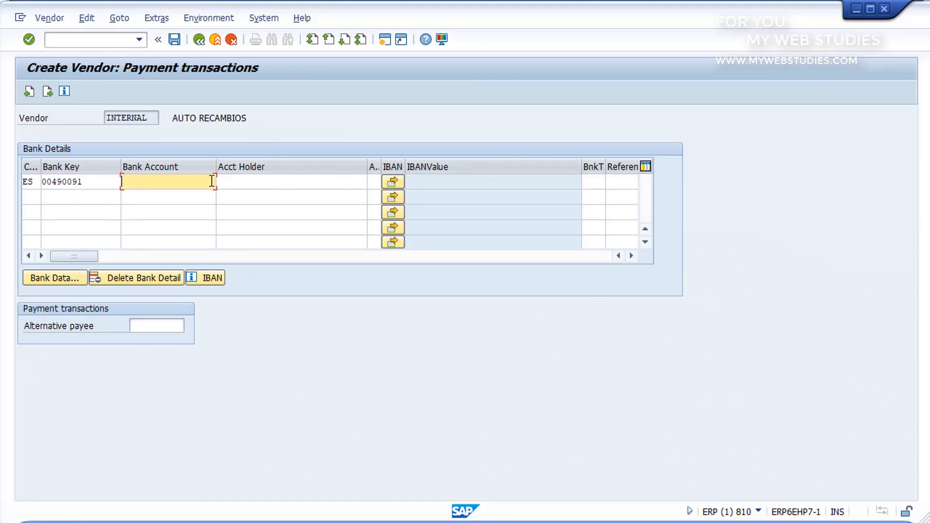
text(1234567892)
click(372, 182)
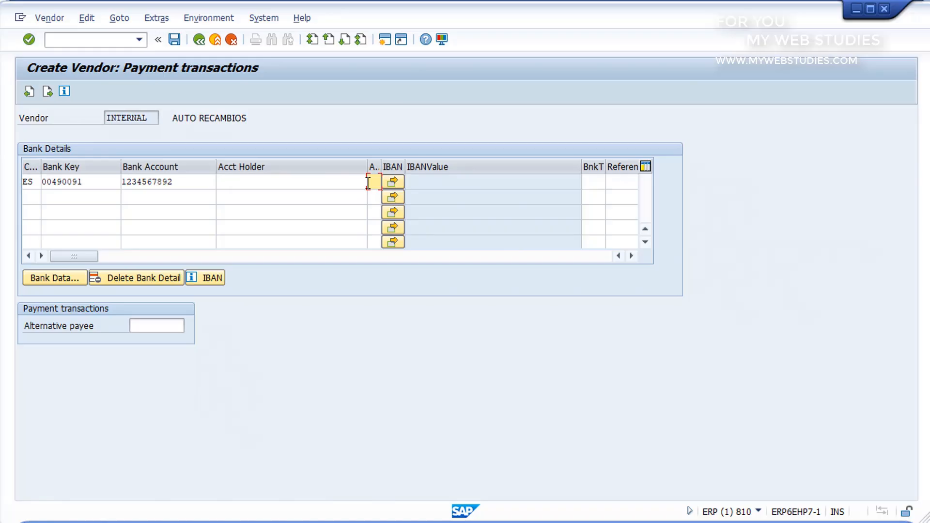
text(05)
click(177, 42)
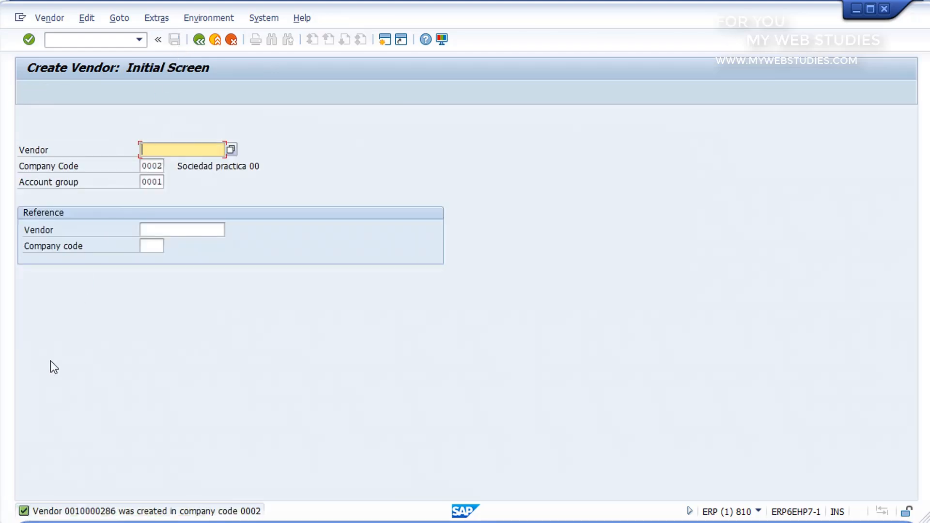
drag(13, 486, 273, 521)
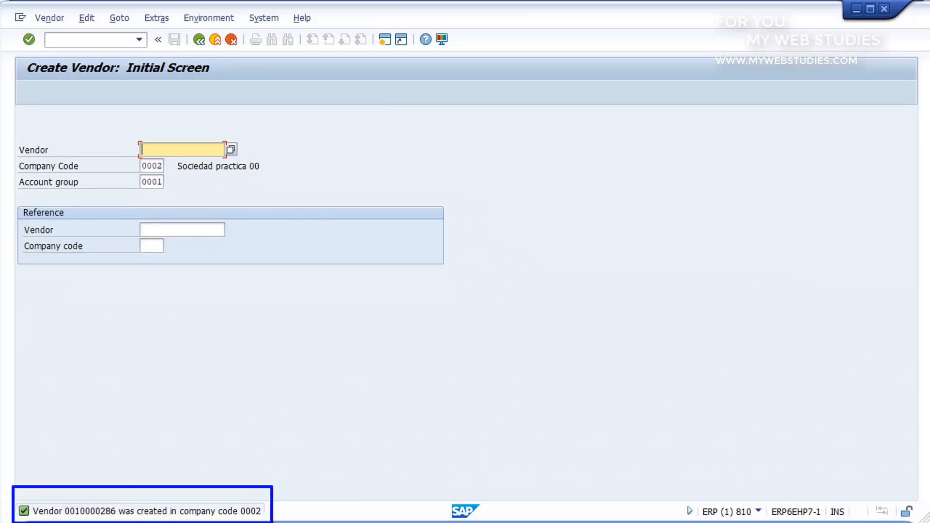